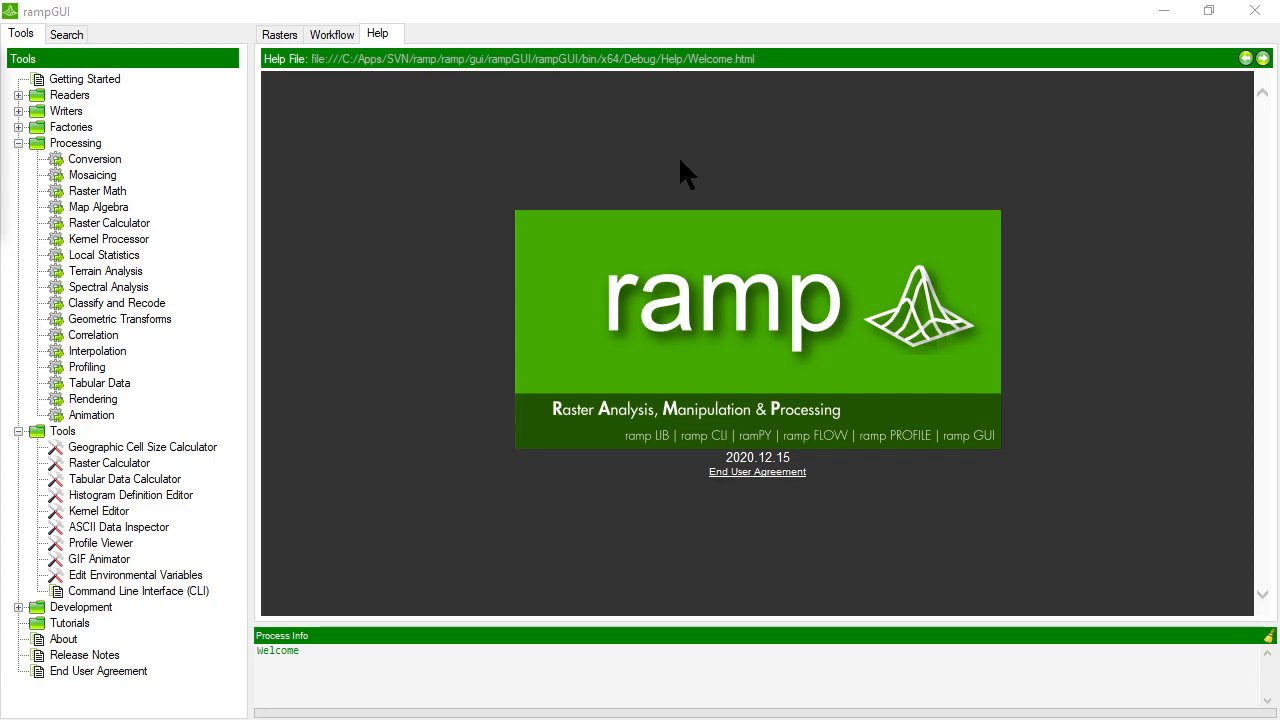
Review the Tabular Data processor's parameters for standardising delimited and fixed-width ASCII data, mapping XML and converting JSON, leaving without running anything.
double_click(107, 384)
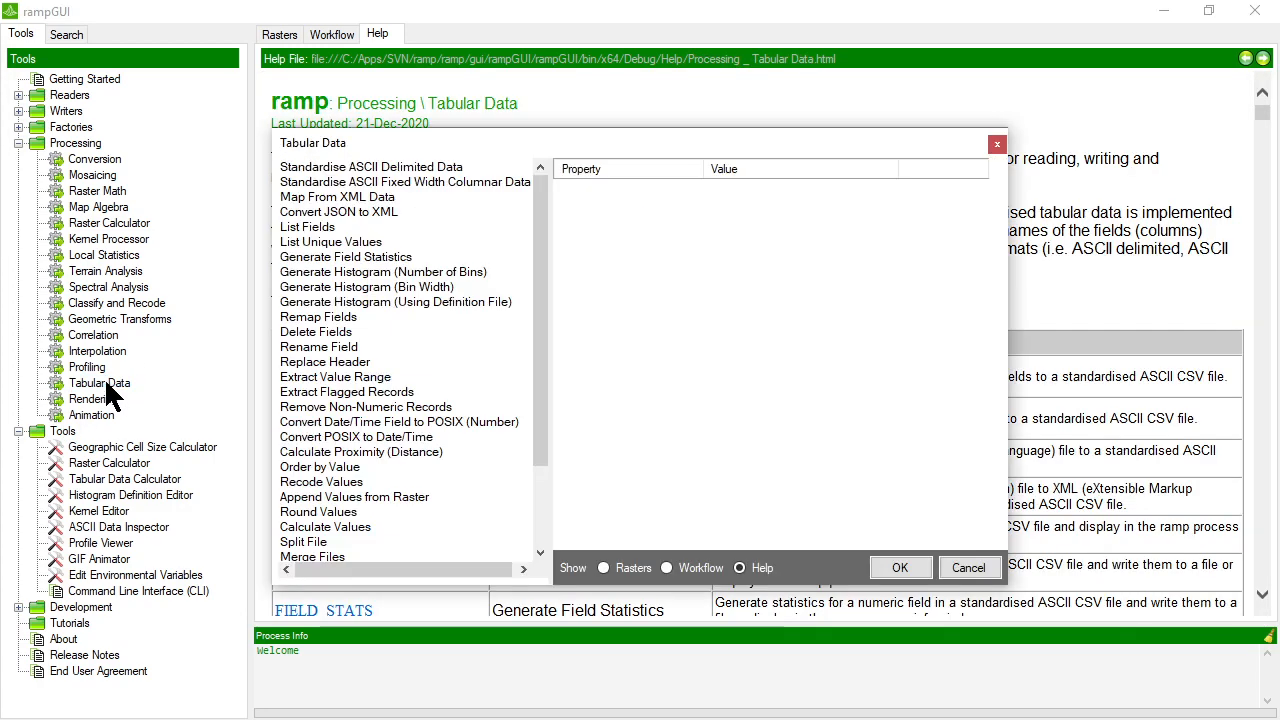
click(383, 166)
click(366, 180)
click(350, 196)
click(343, 211)
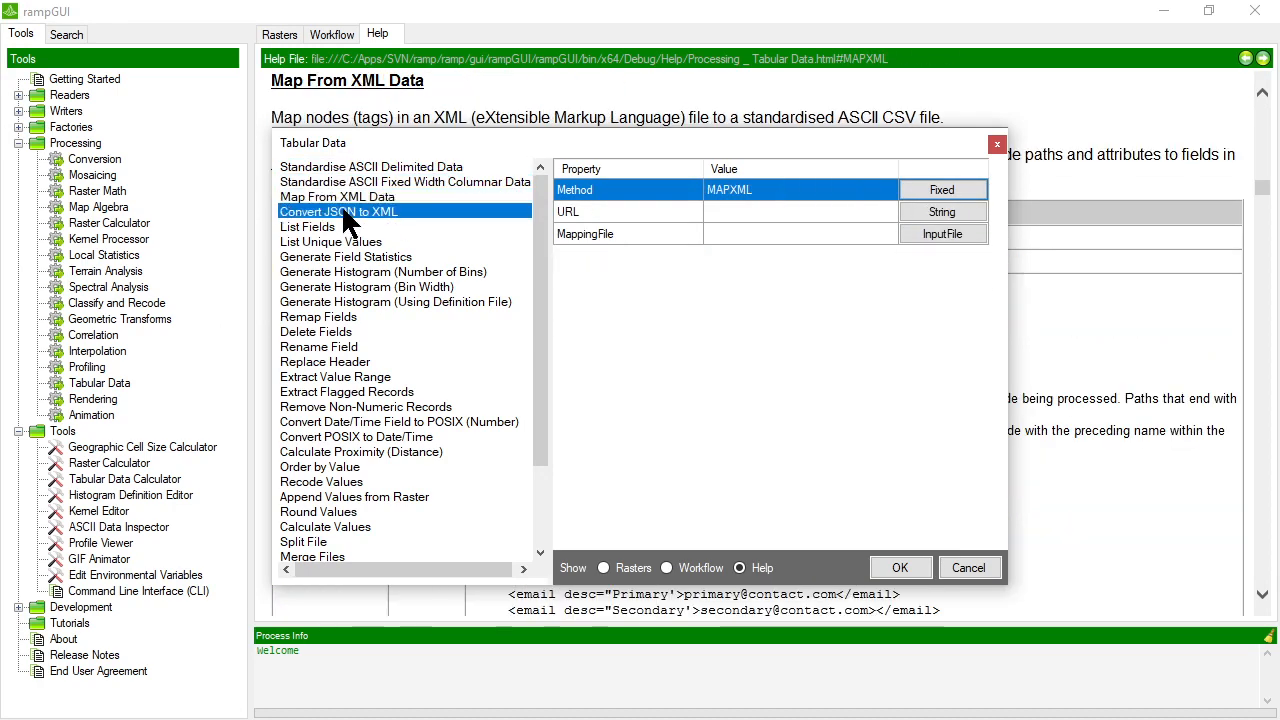
click(343, 166)
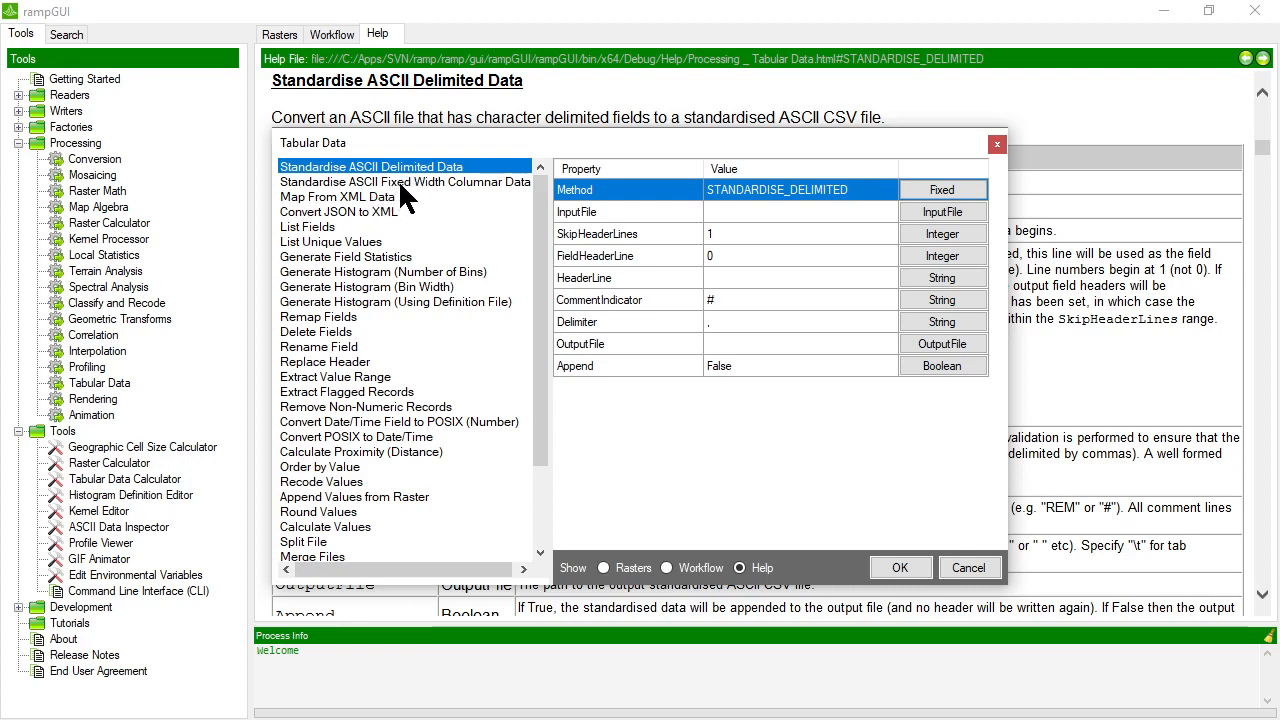
click(414, 183)
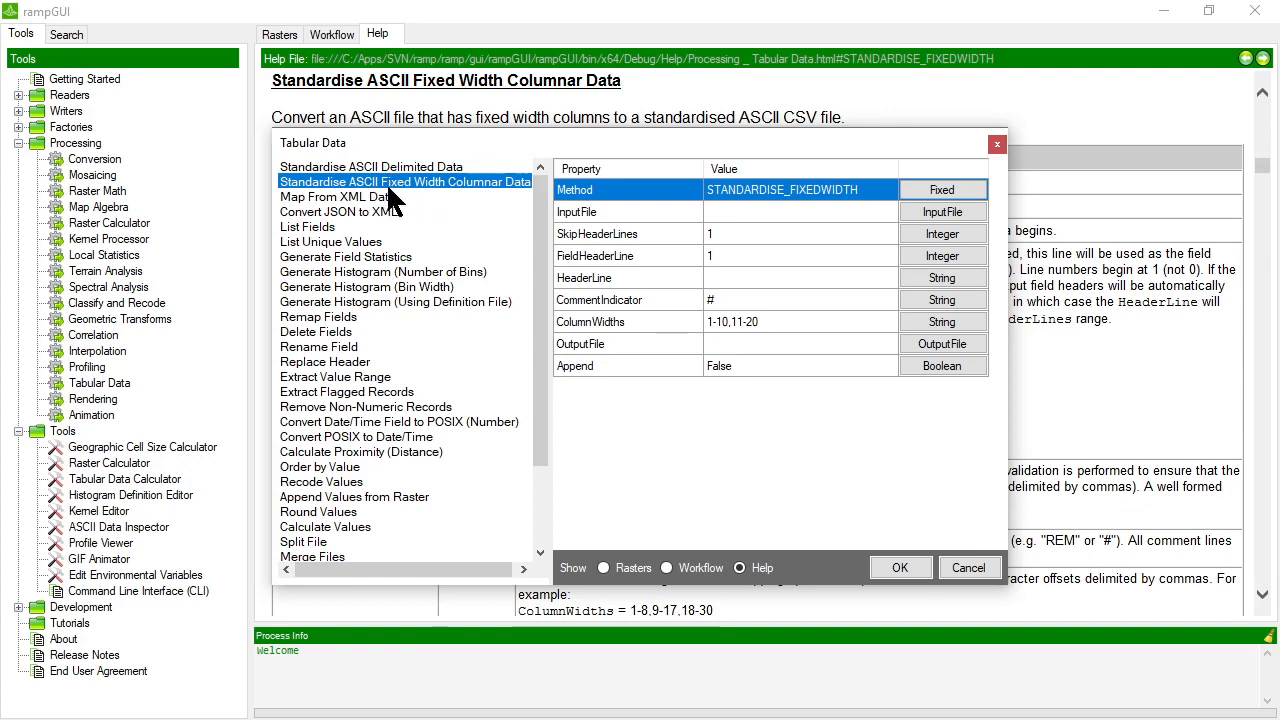
click(392, 197)
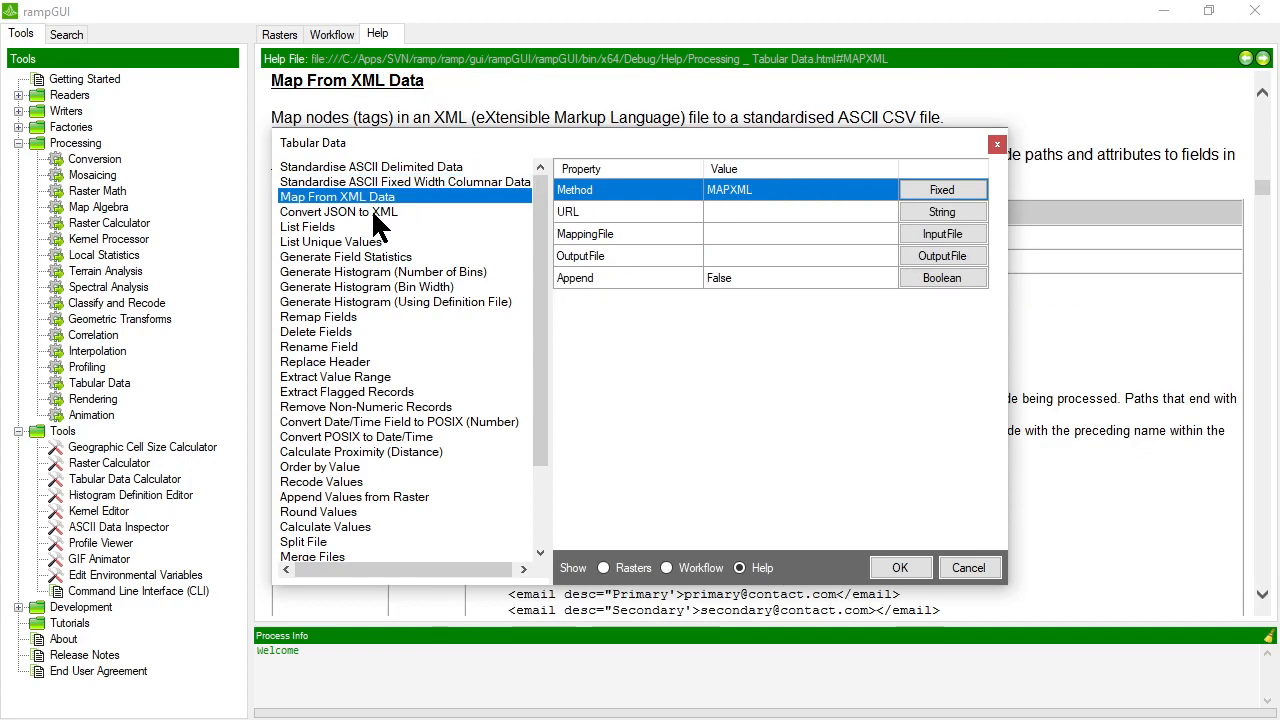
click(373, 212)
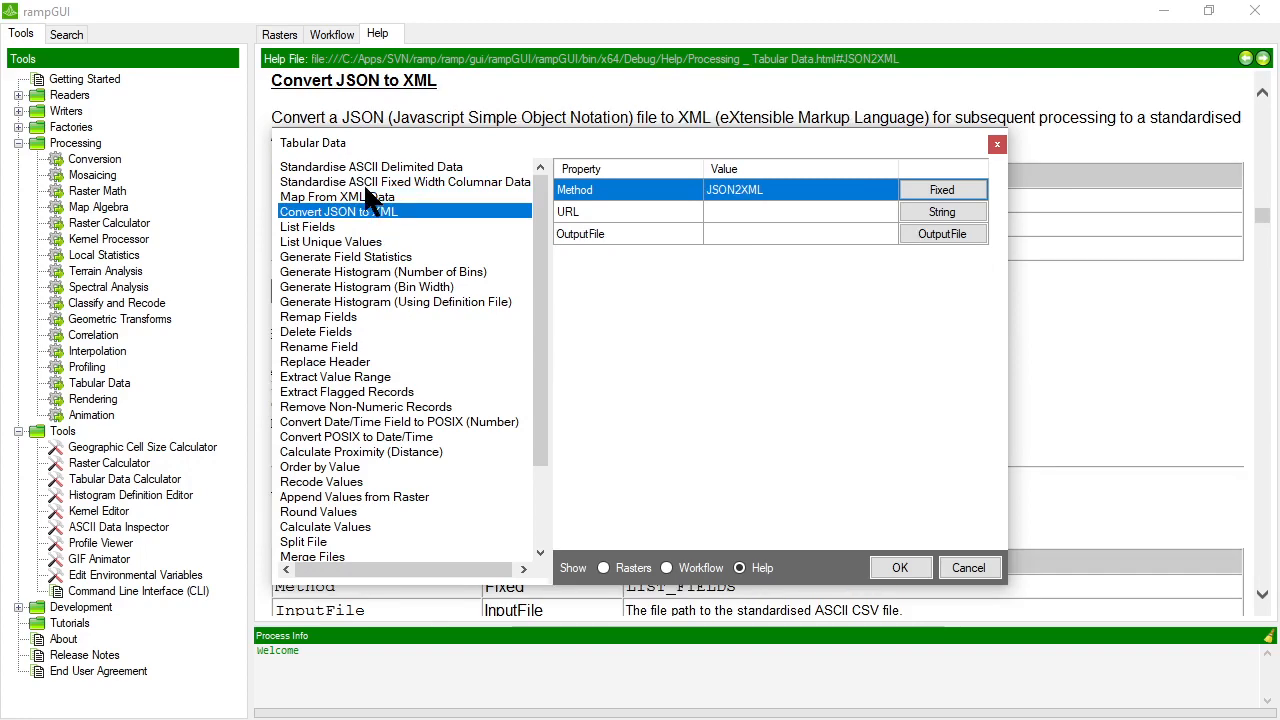
click(357, 168)
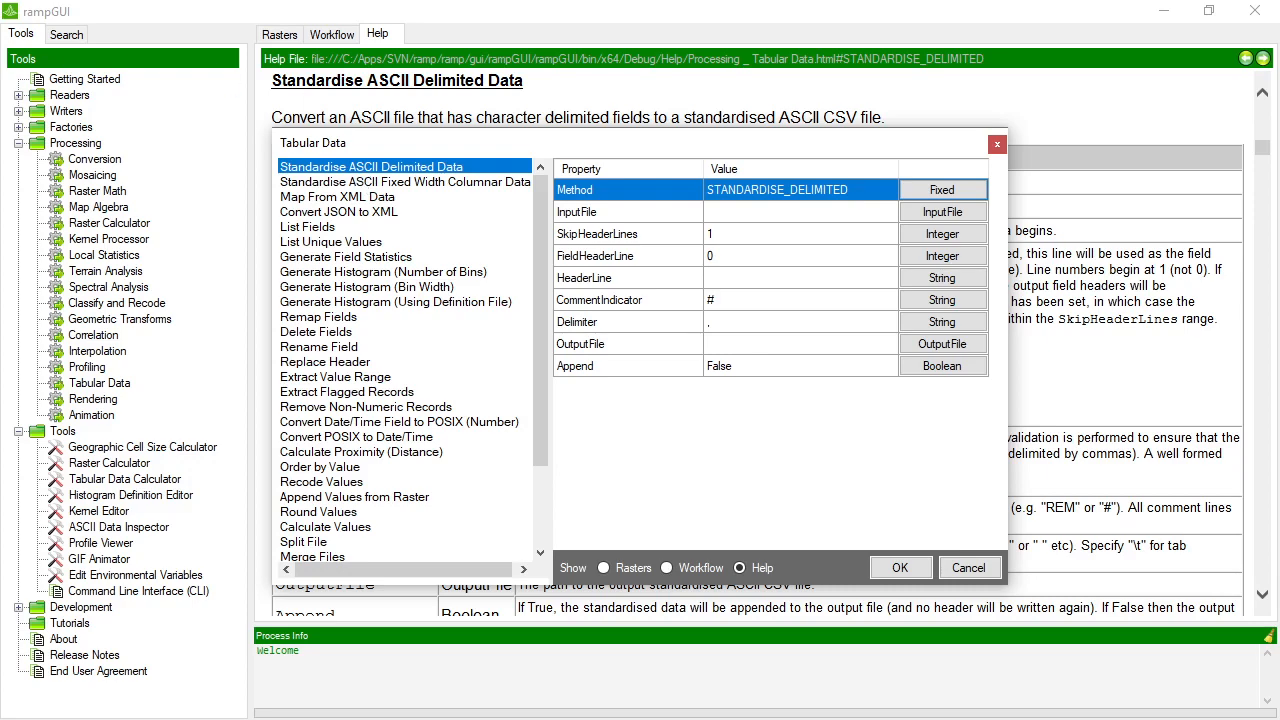
click(968, 568)
Launch the ASCII Data Inspector tool and place its window over the upper part of the help page.
click(110, 530)
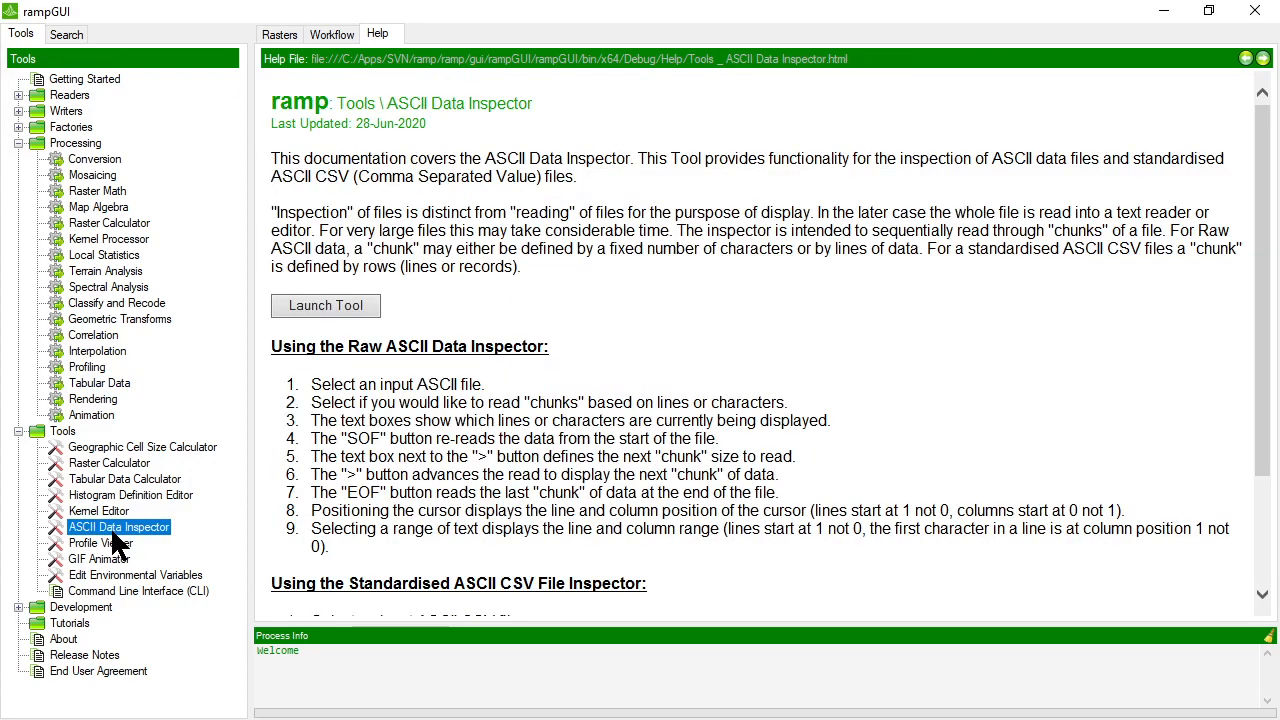
click(326, 305)
drag(383, 124, 672, 102)
click(1048, 132)
drag(760, 102, 942, 46)
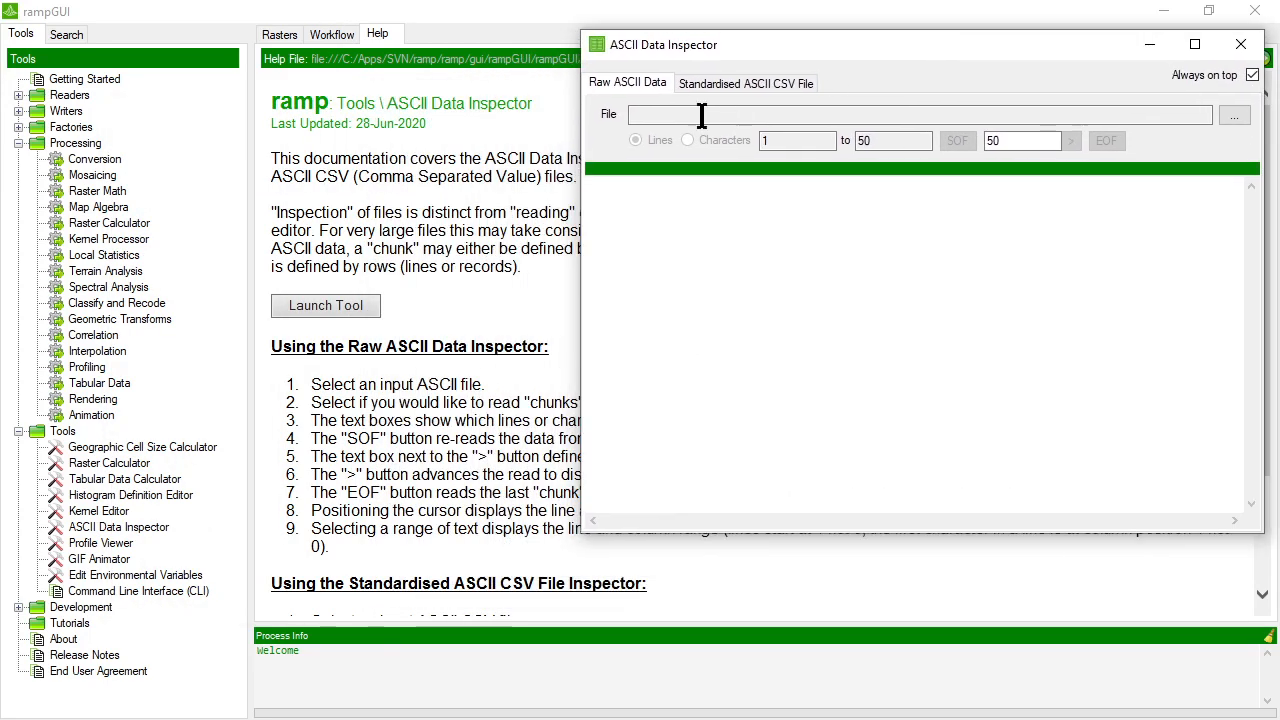
Load ExampleDelimitedData.txt from Sample Data as raw ASCII data and make the inspector window smaller.
click(1234, 115)
scroll(735, 419, down, 3)
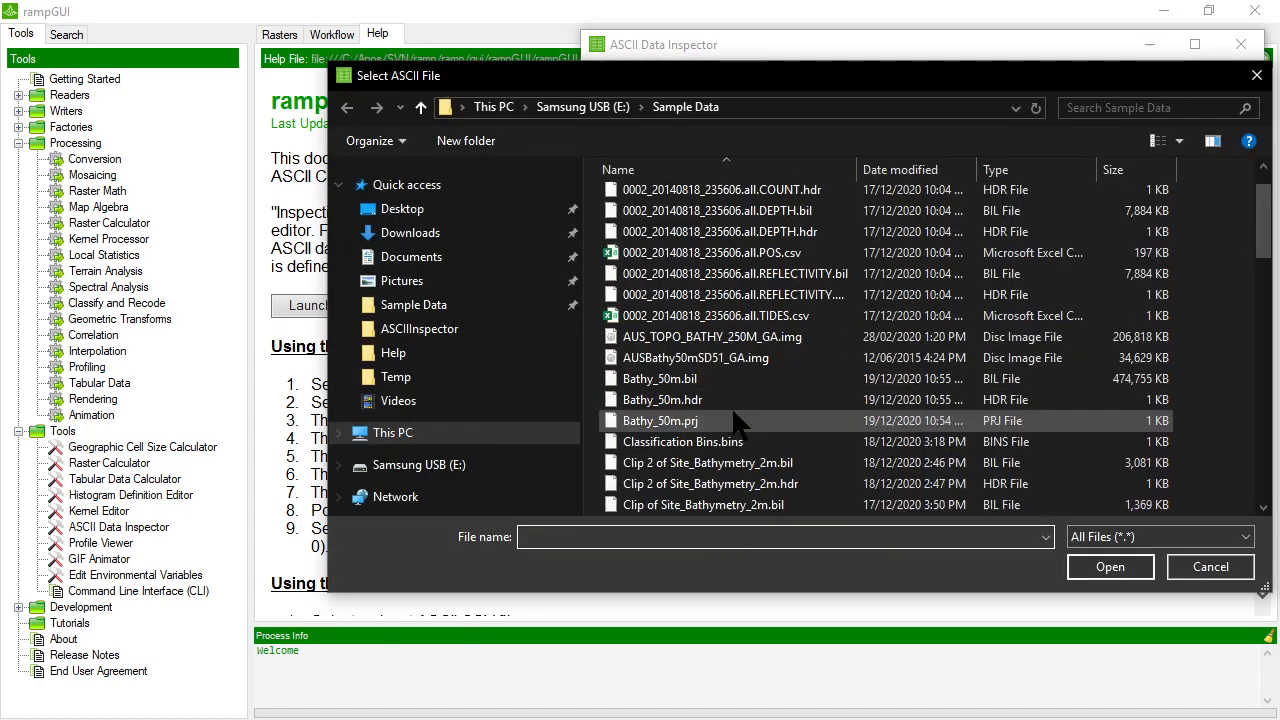
scroll(733, 418, down, 2)
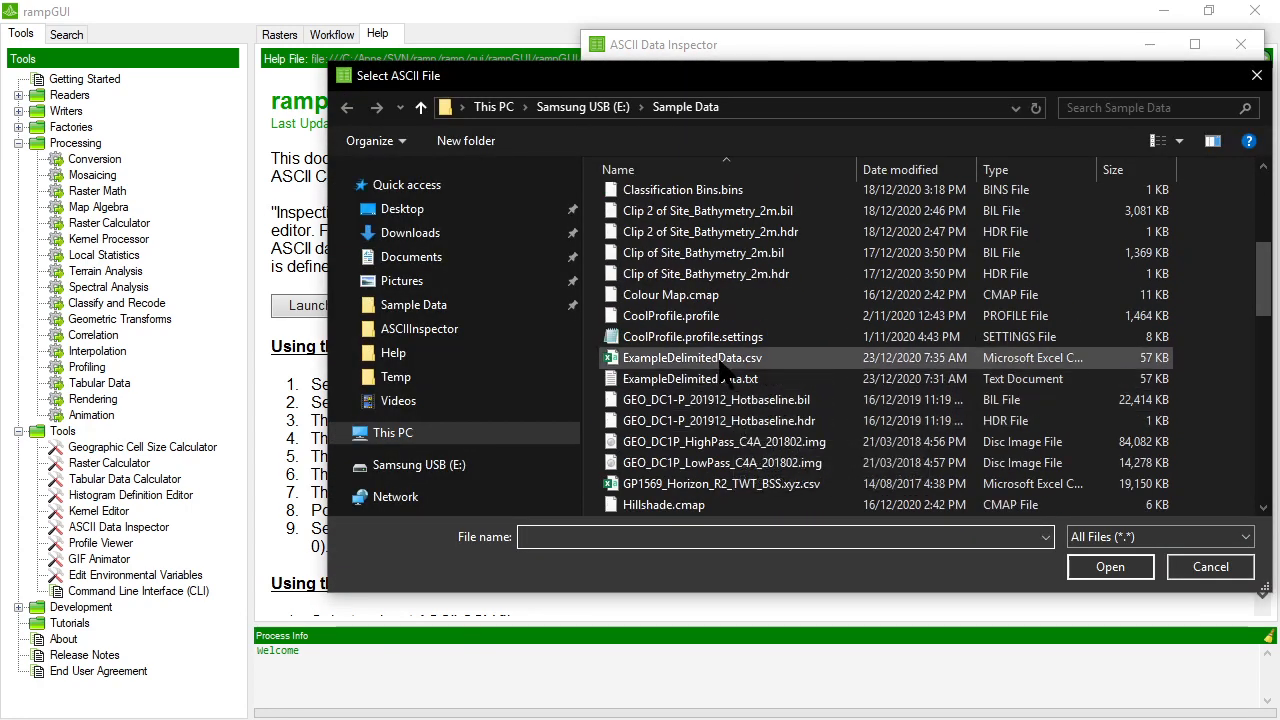
double_click(693, 379)
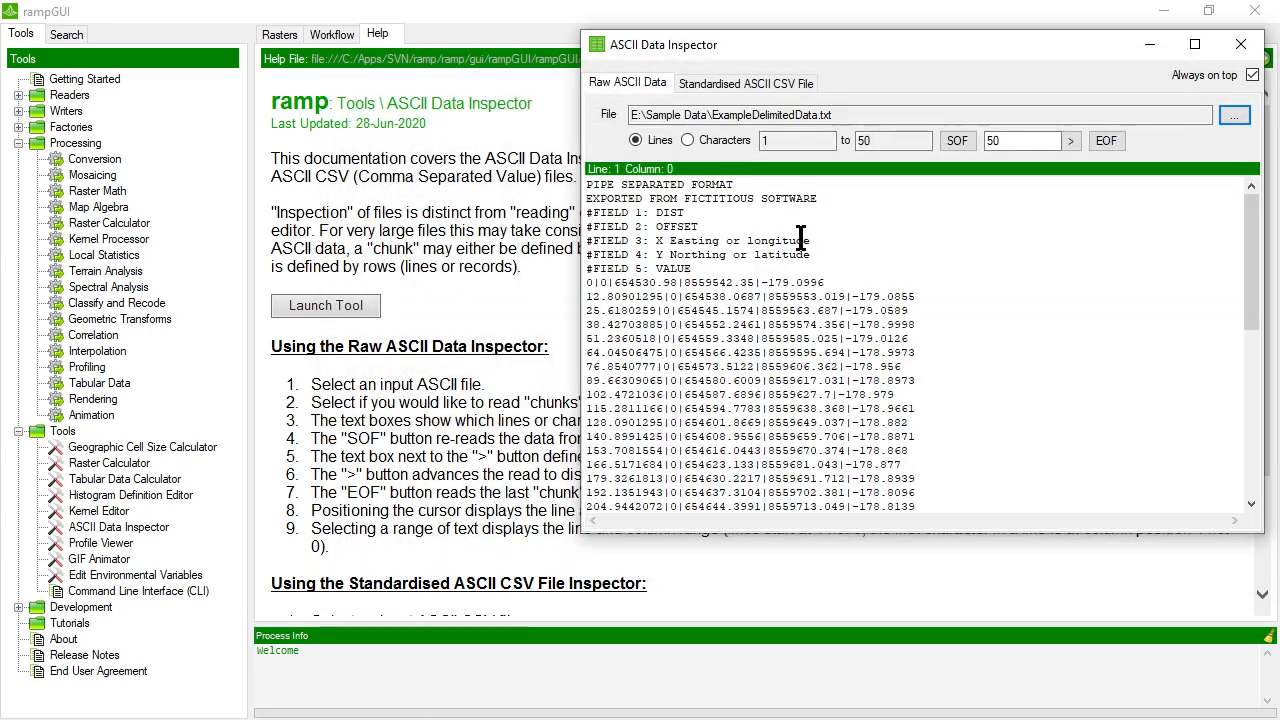
drag(774, 38, 792, 38)
drag(599, 31, 731, 69)
drag(843, 88, 795, 54)
Examine the two title lines and the five field description lines at the start of the raw data.
click(889, 223)
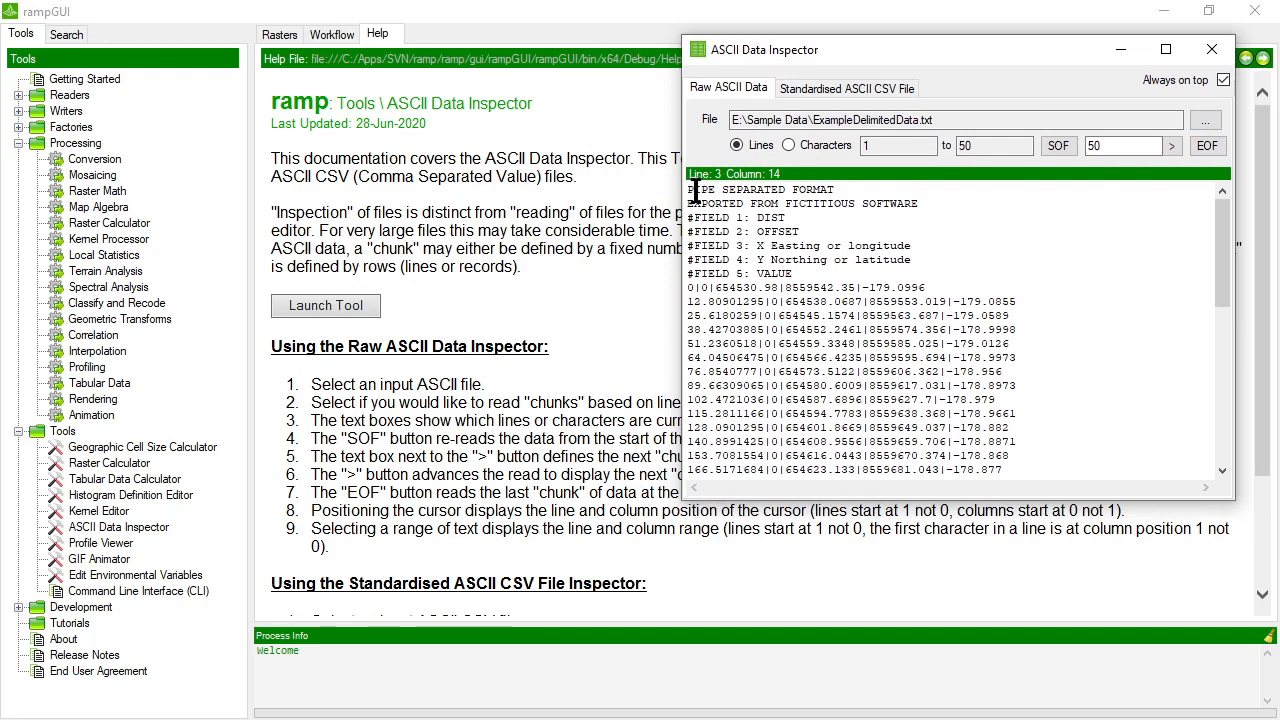
drag(694, 190, 667, 177)
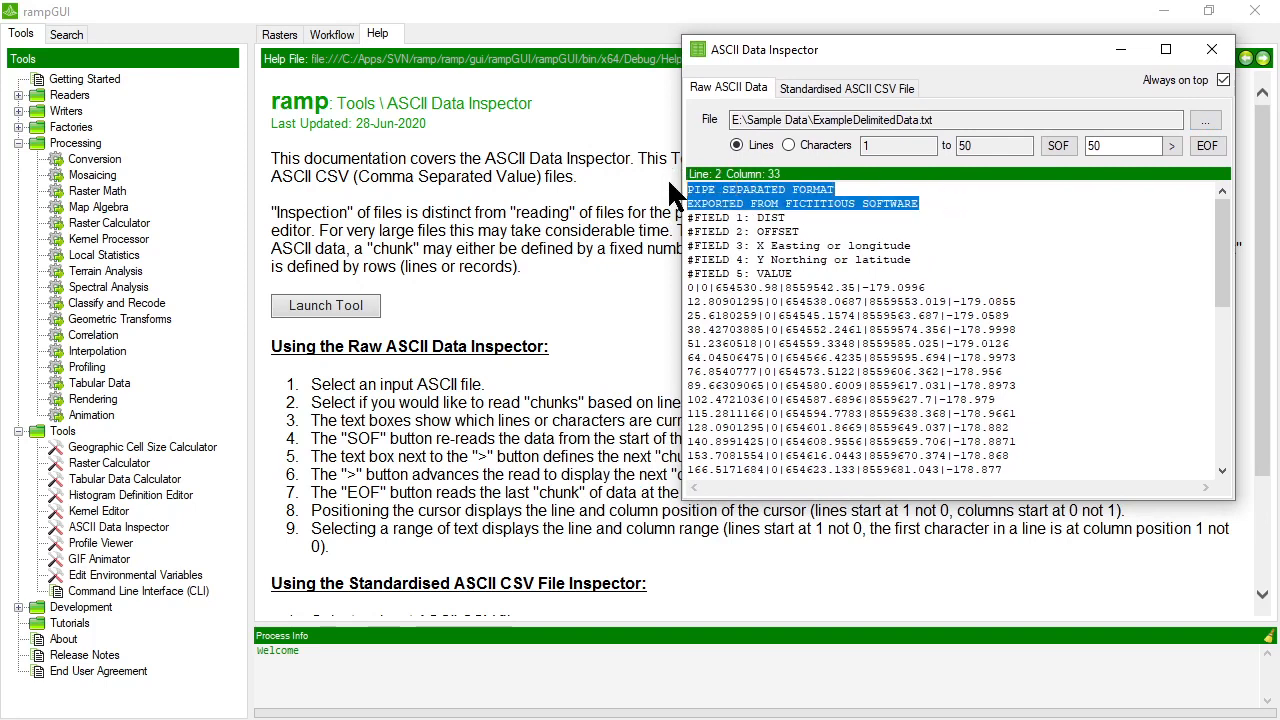
click(926, 204)
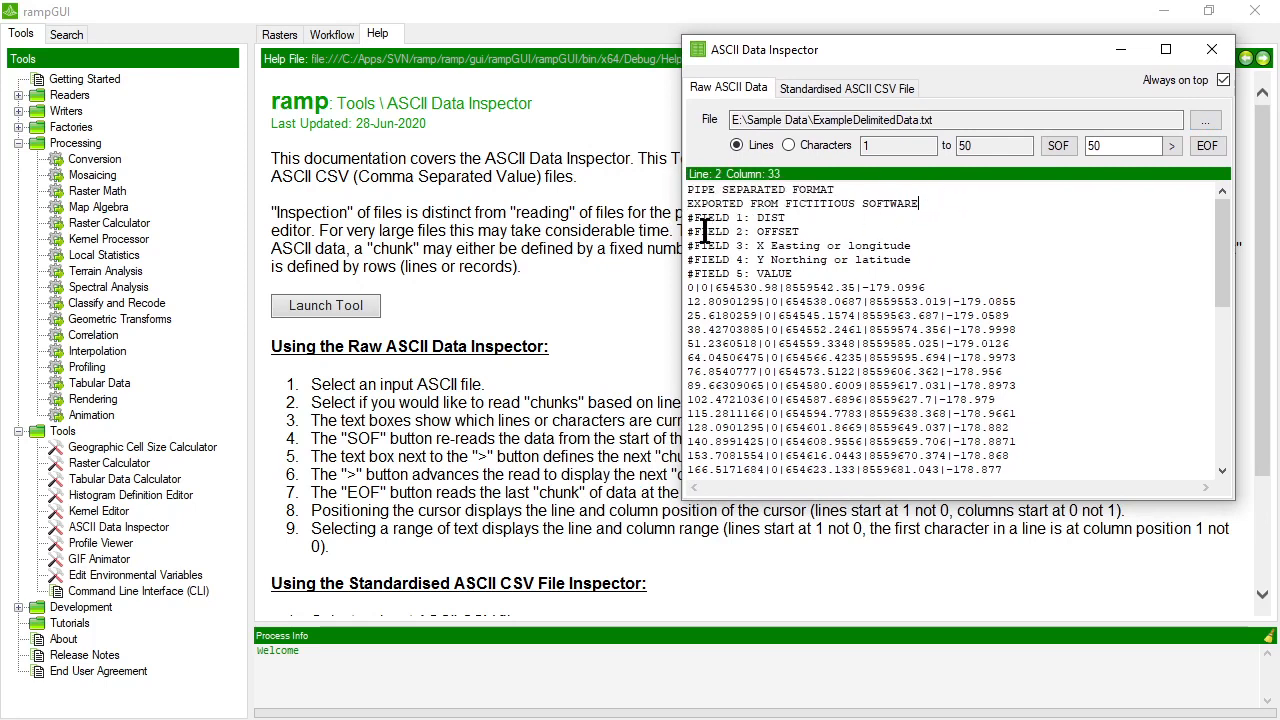
drag(691, 222, 864, 276)
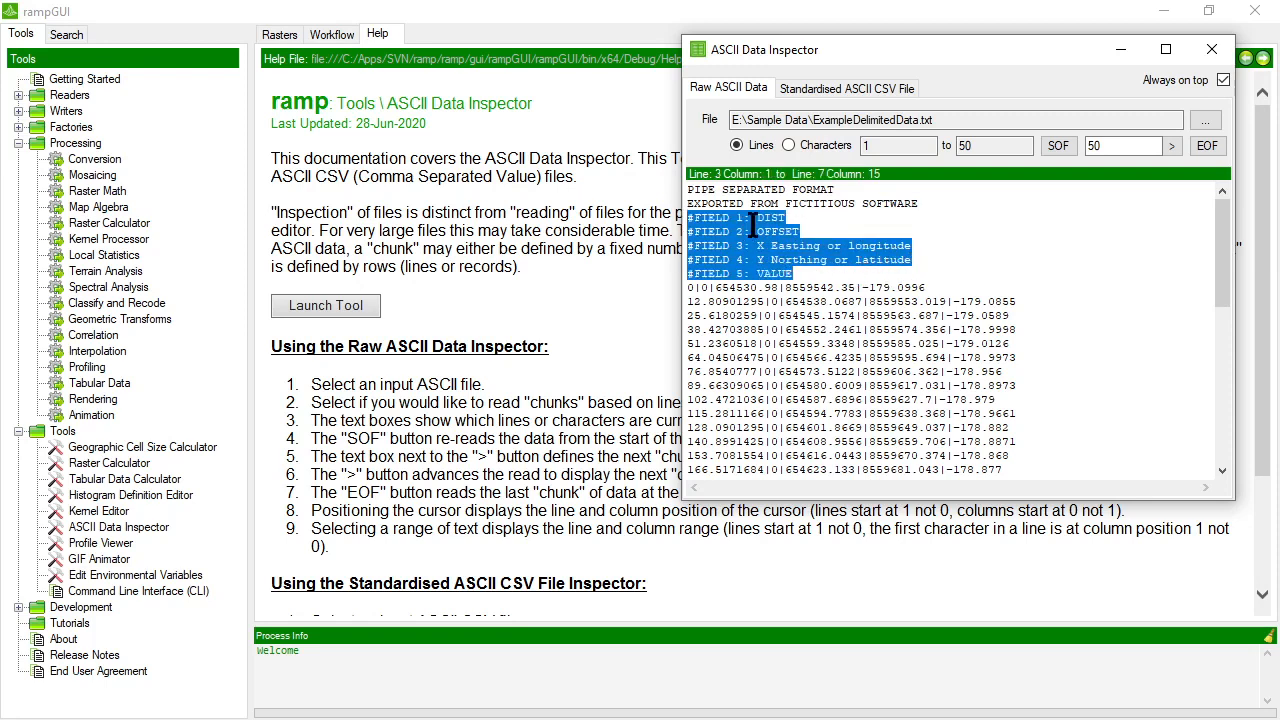
click(752, 229)
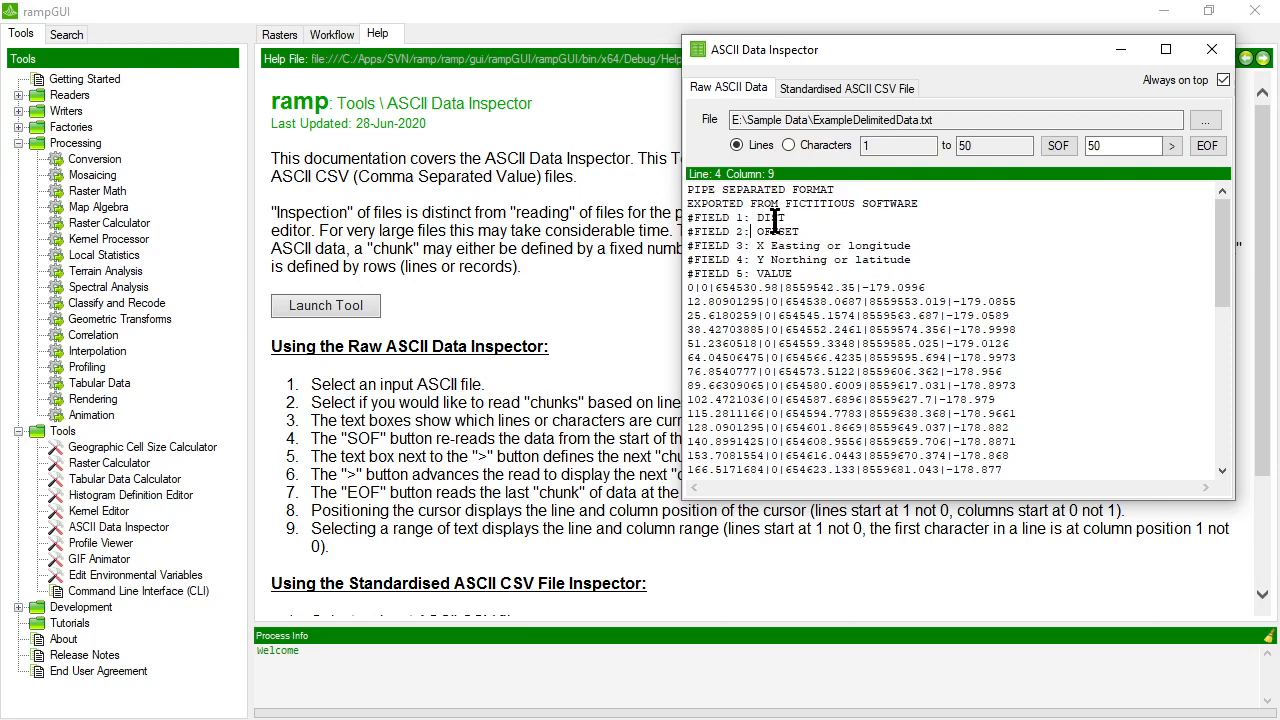
Examine the delimiters between values in the first data record and look through the records below it.
click(712, 287)
click(857, 287)
click(929, 287)
drag(686, 289, 712, 288)
click(727, 288)
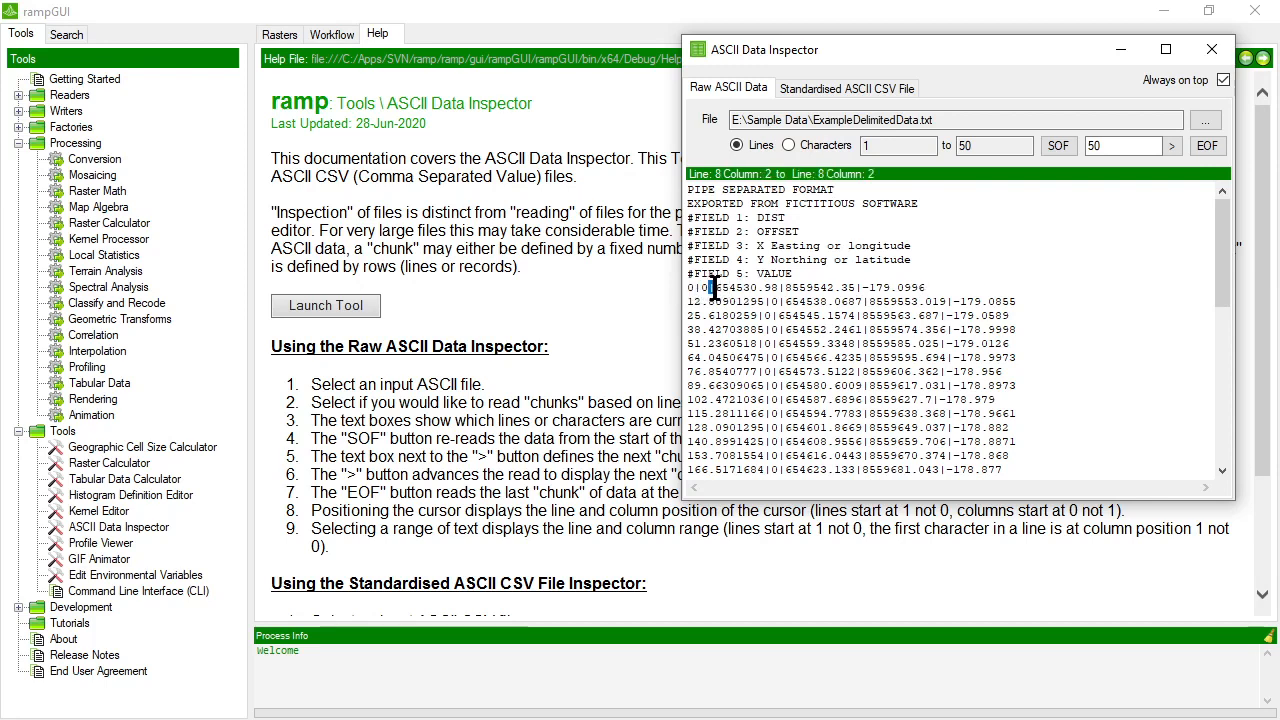
click(780, 288)
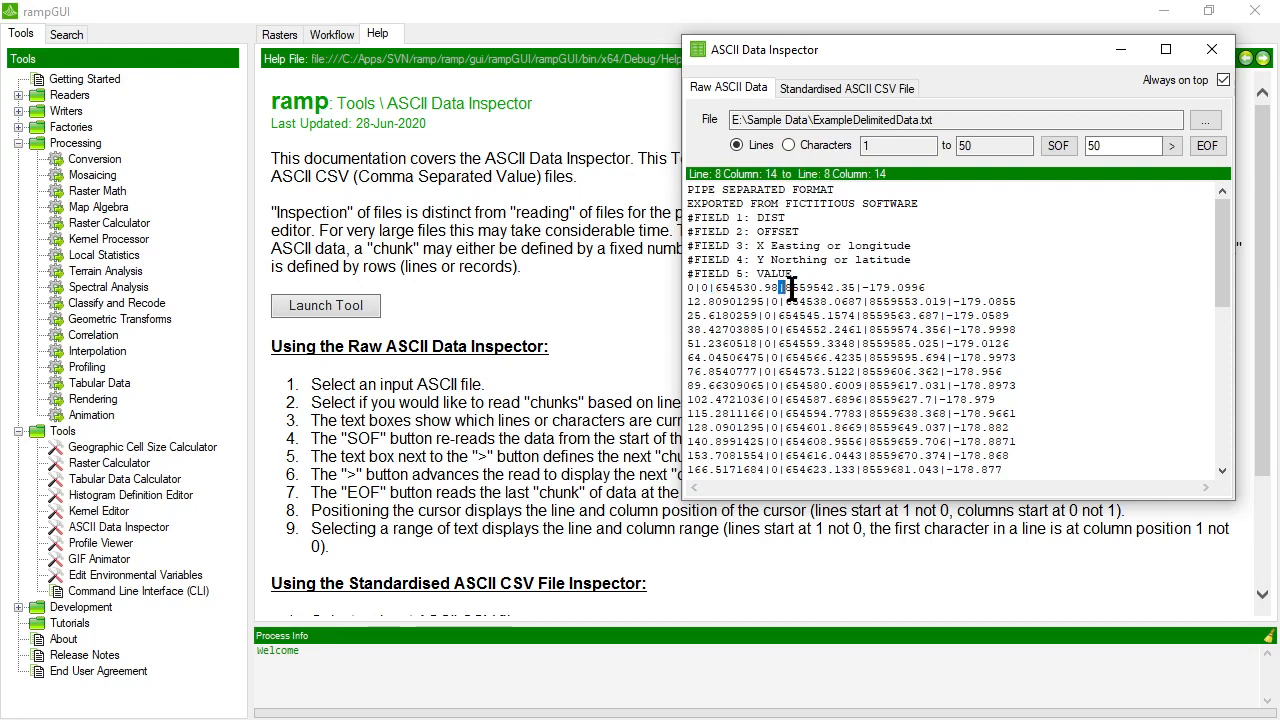
click(1066, 301)
scroll(1062, 305, down, 5)
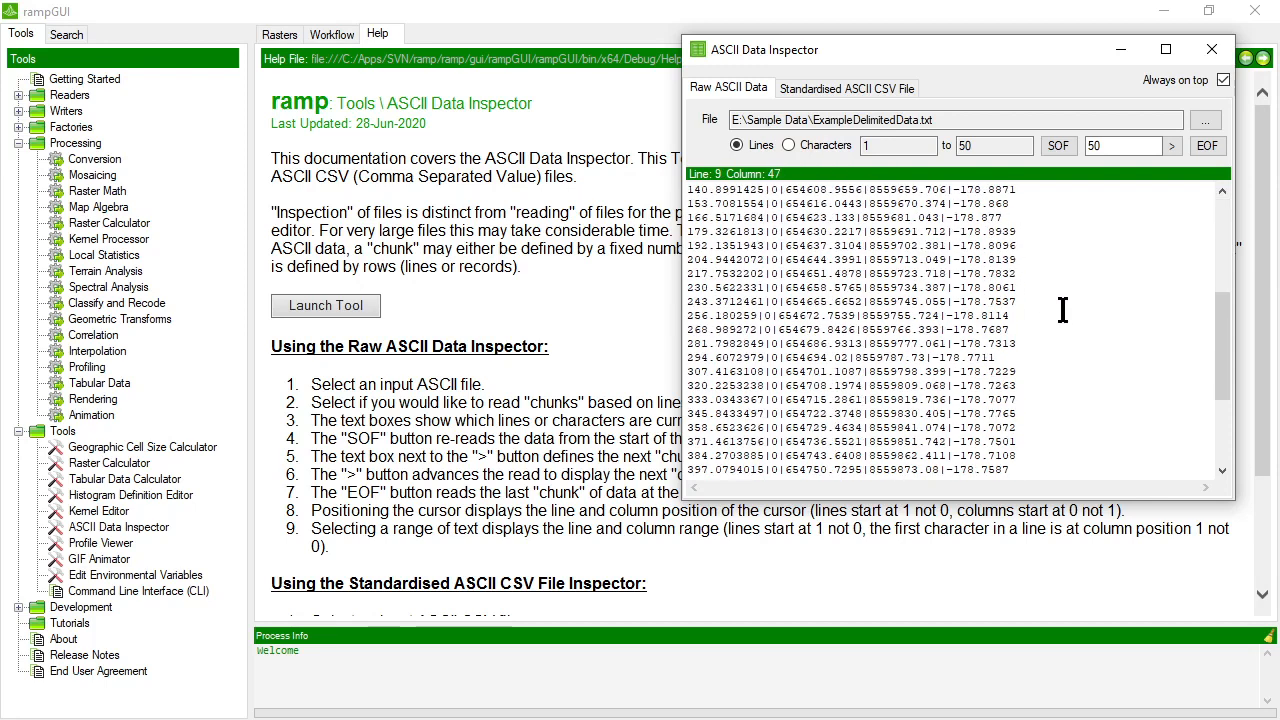
scroll(1060, 310, up, 5)
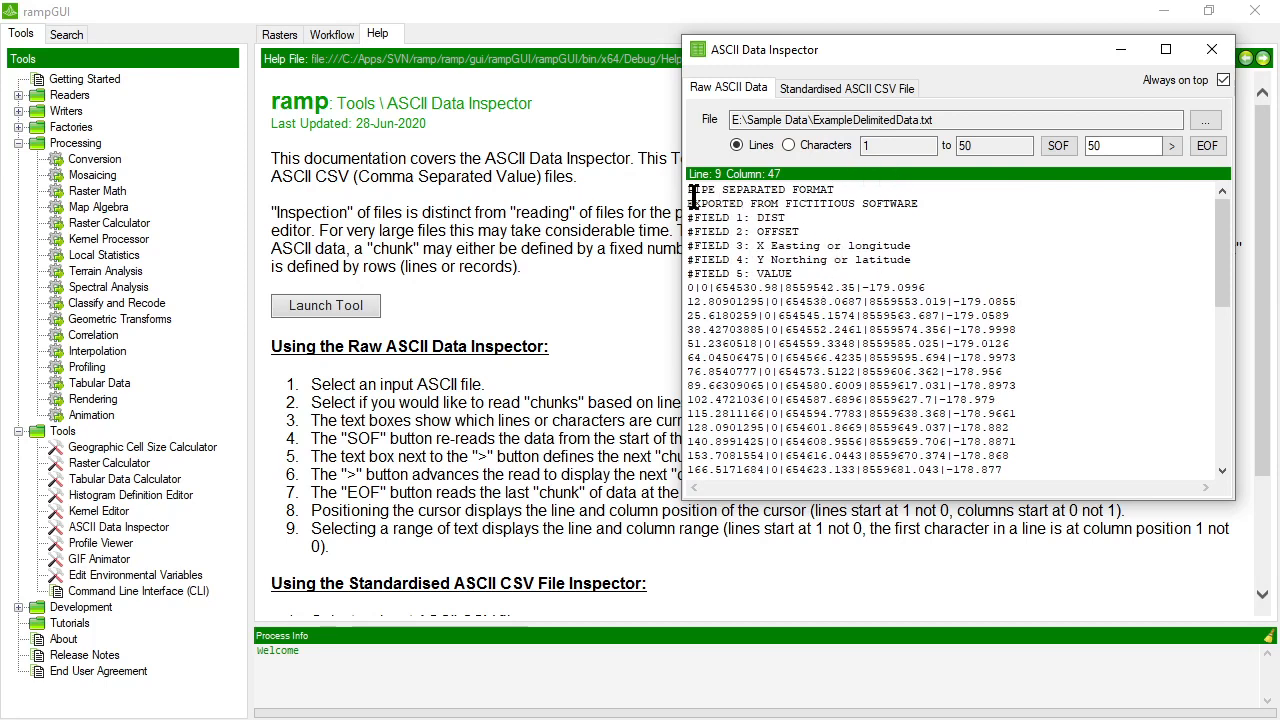
Open ExampleDelimitedData.txt in the inspector's standardised ASCII CSV view.
click(811, 85)
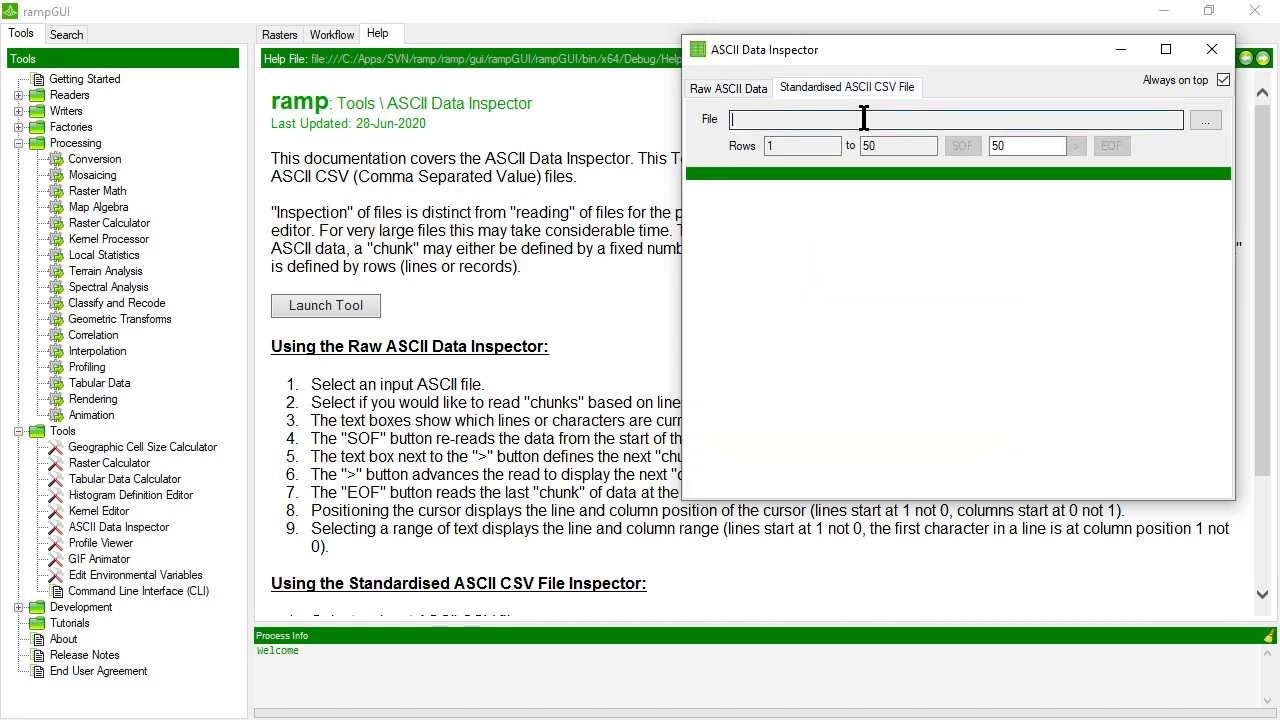
click(1206, 121)
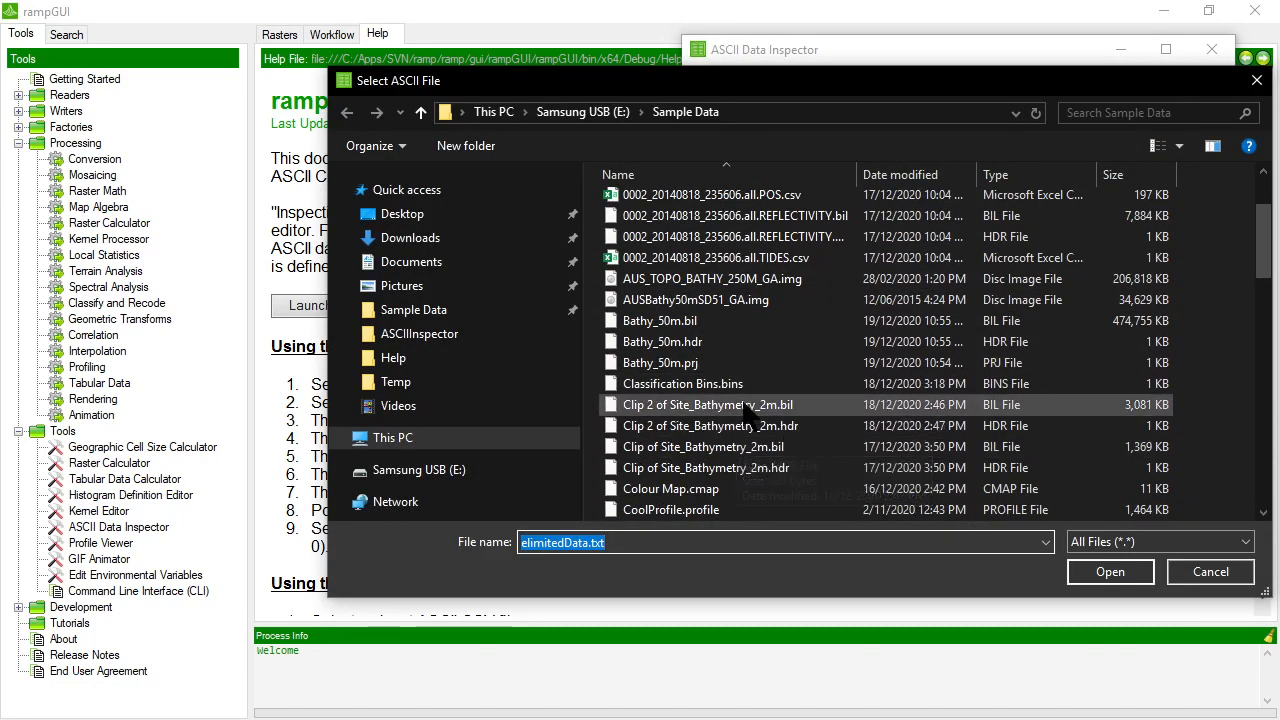
scroll(745, 415, down, 3)
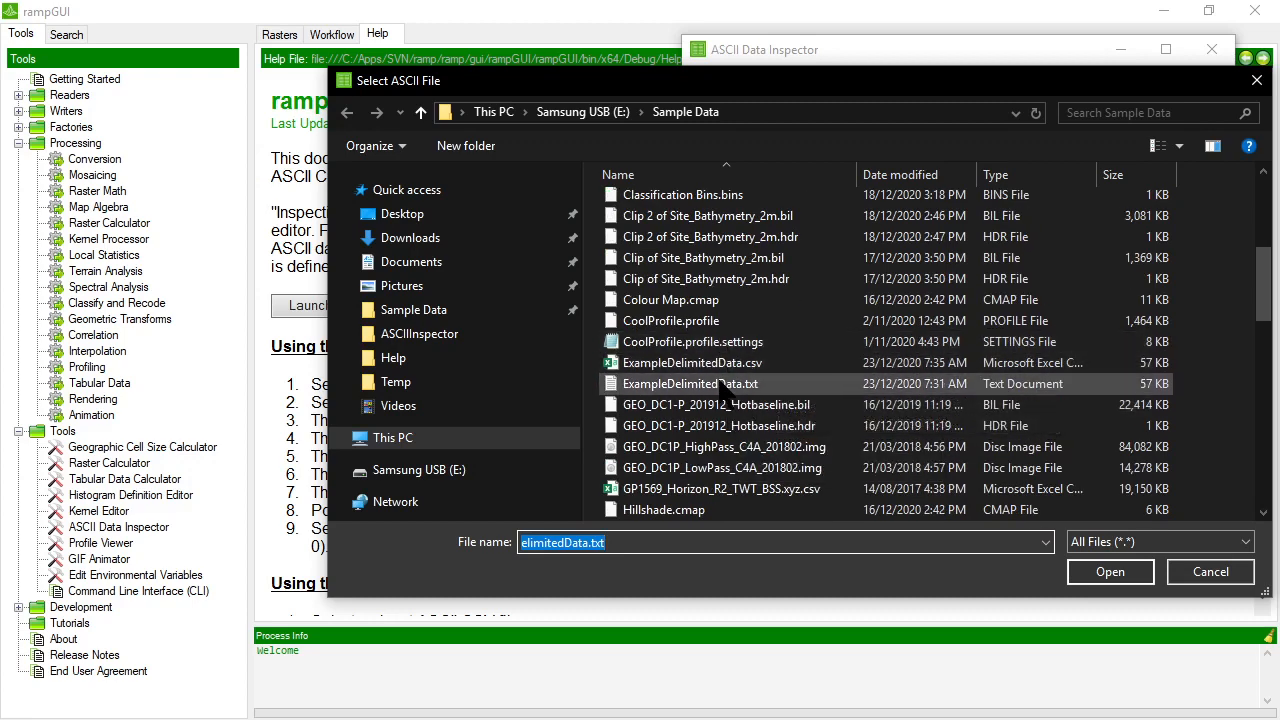
double_click(718, 383)
Sort the table by its PIPE SEPARATED FORMAT column and check how several rows are split into fields.
double_click(841, 204)
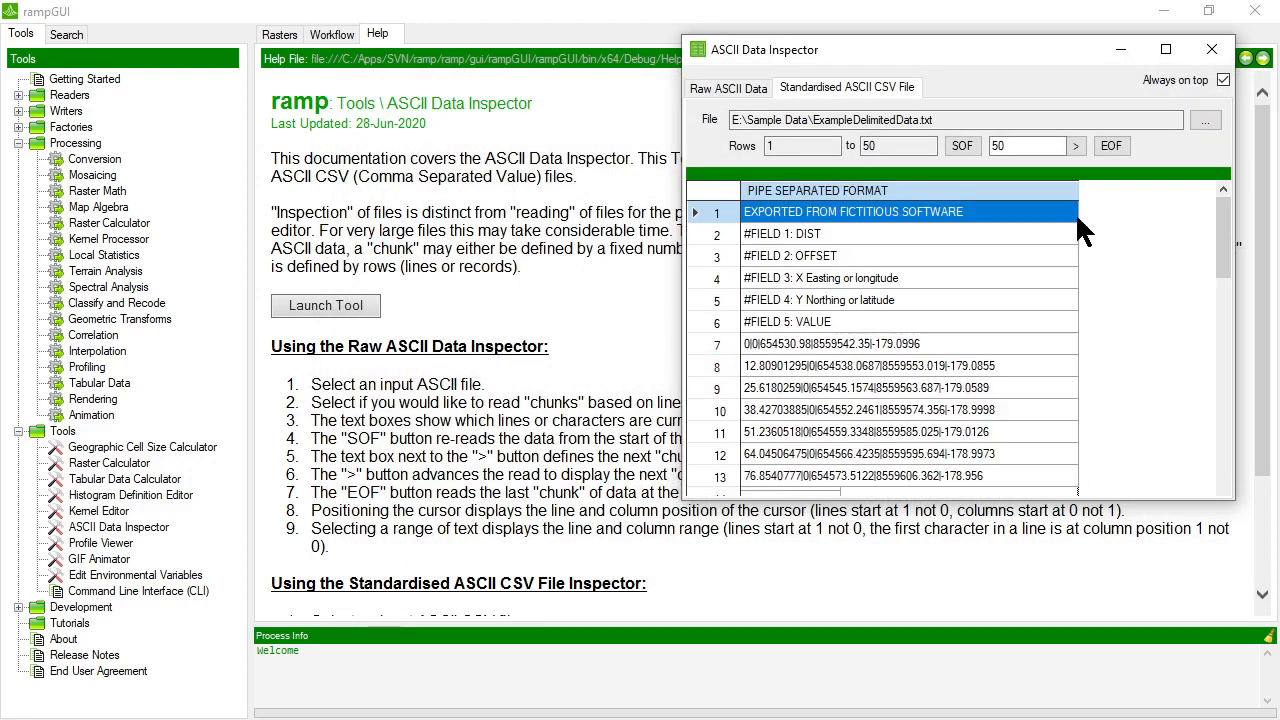
click(845, 188)
click(845, 188)
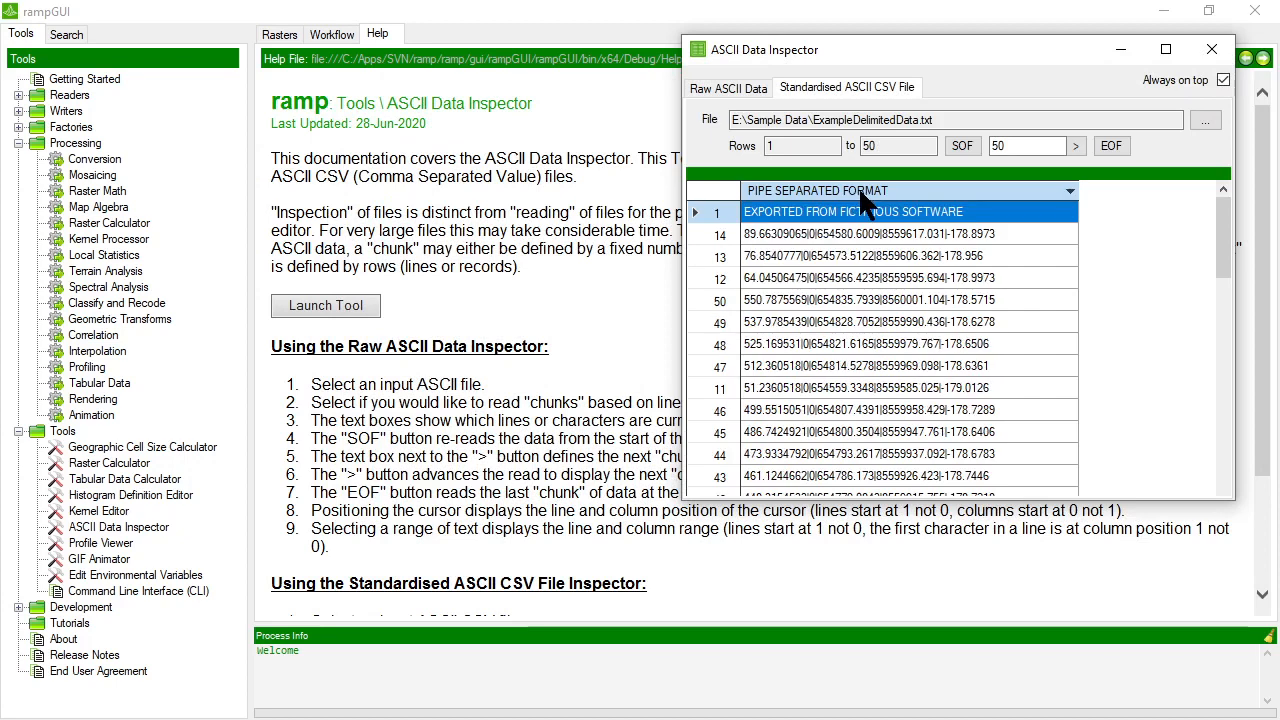
click(835, 234)
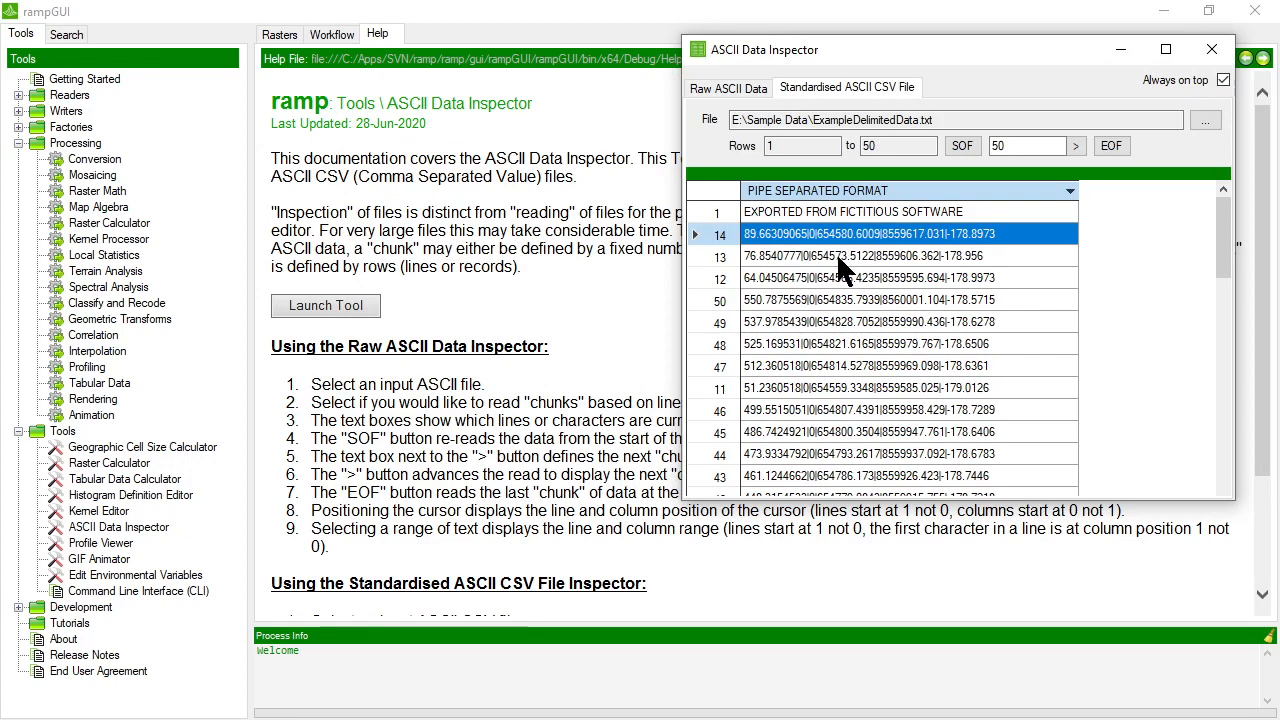
click(838, 278)
click(840, 322)
click(844, 388)
click(852, 431)
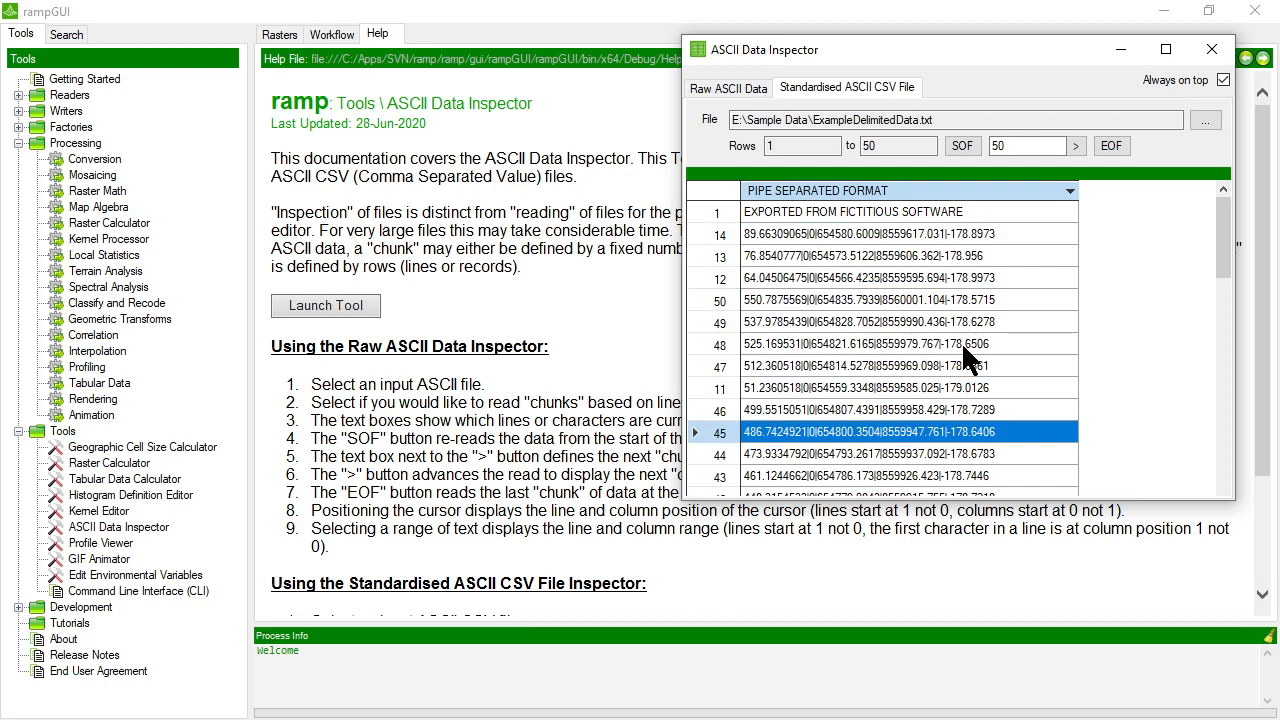
Reload ExampleDelimitedData.txt in the raw ASCII data view and narrow the inspector window.
click(737, 92)
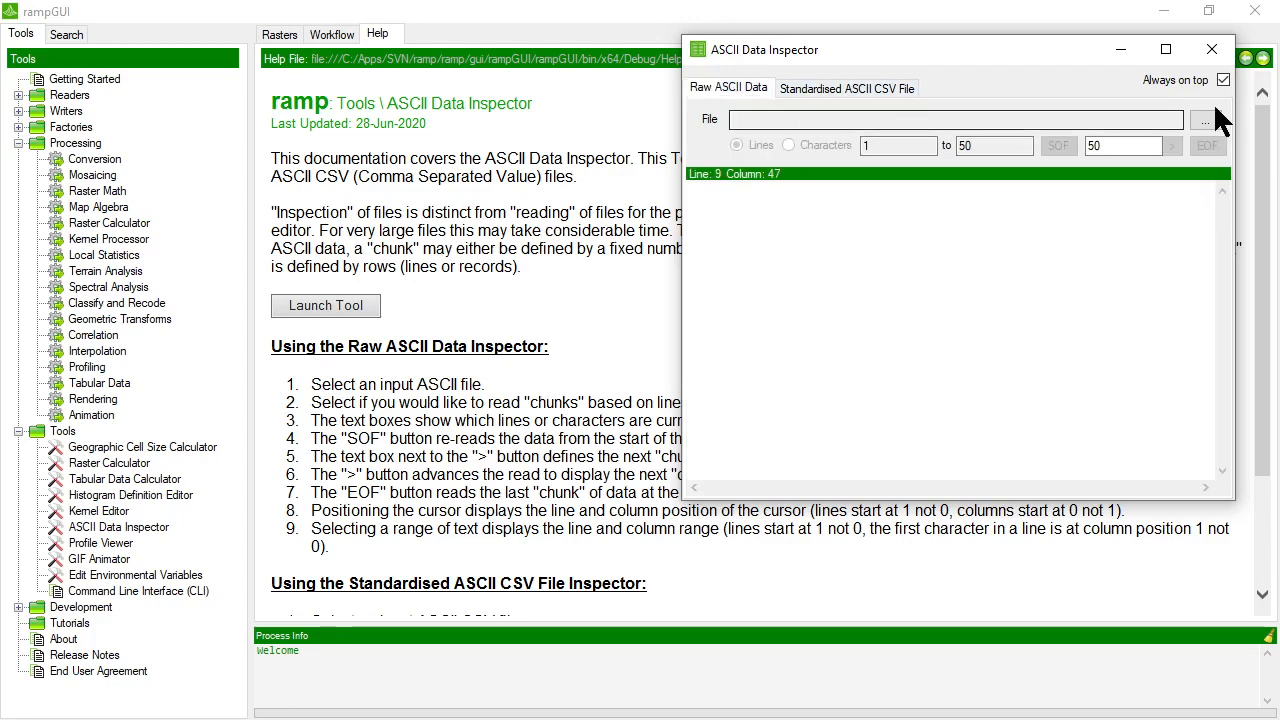
click(1204, 120)
scroll(770, 470, down, 5)
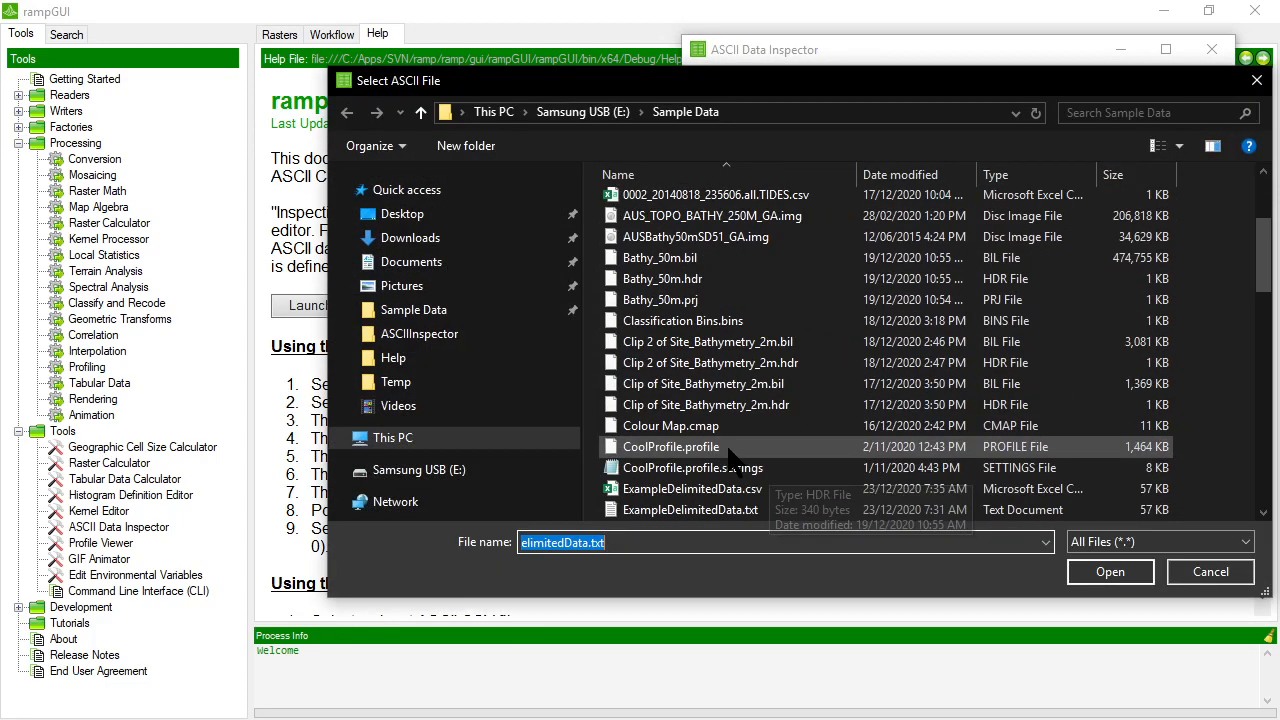
double_click(700, 318)
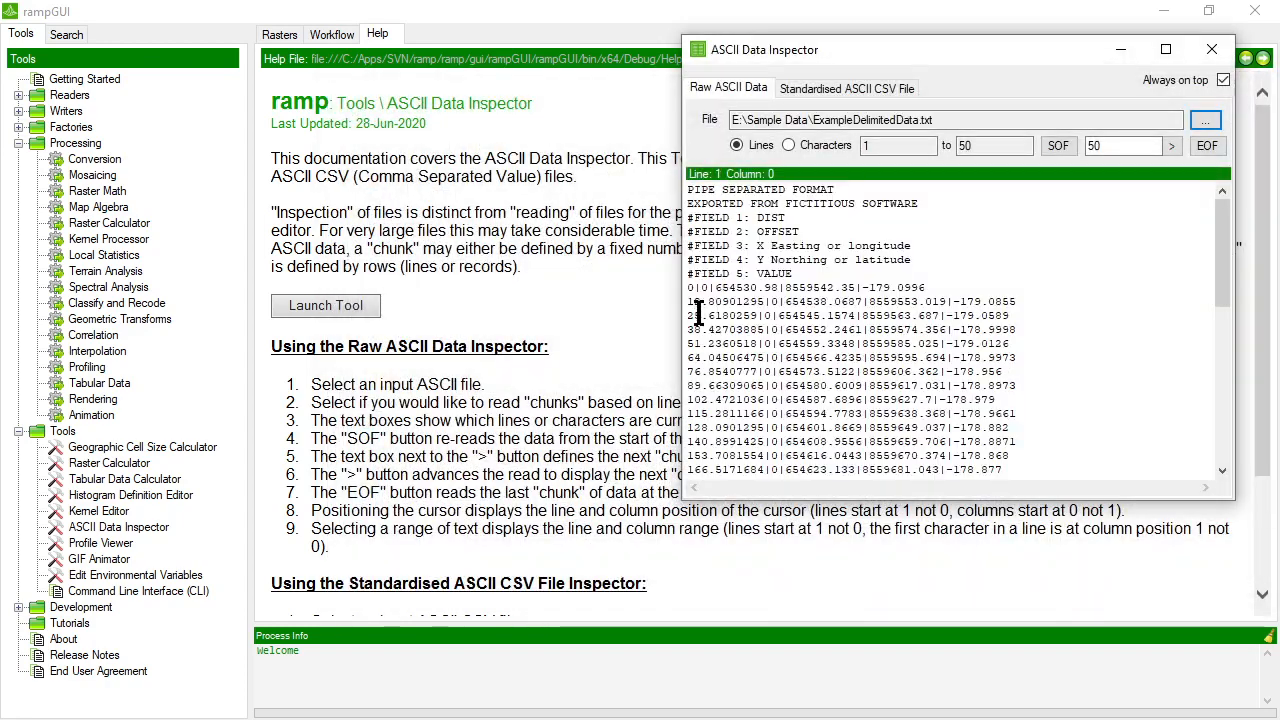
drag(683, 203, 828, 203)
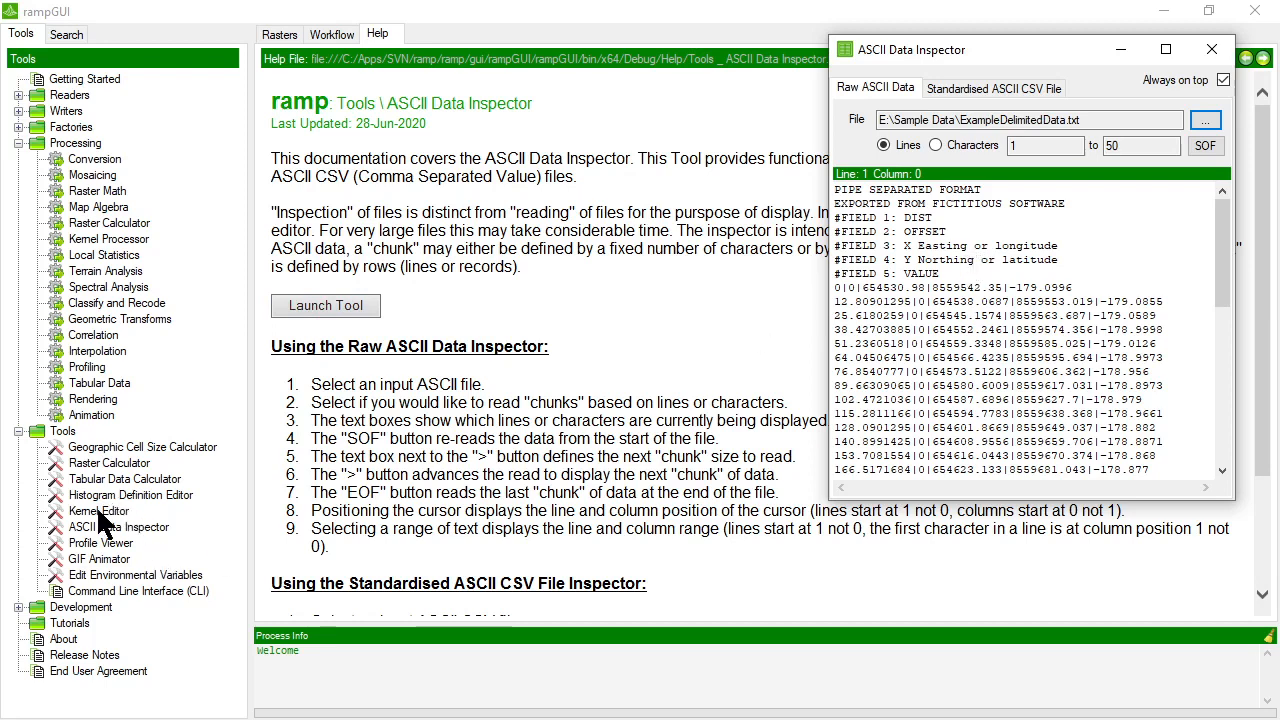
Open the Tabular Data processor and move and narrow its dialog to fit beside the ASCII Data Inspector.
double_click(116, 382)
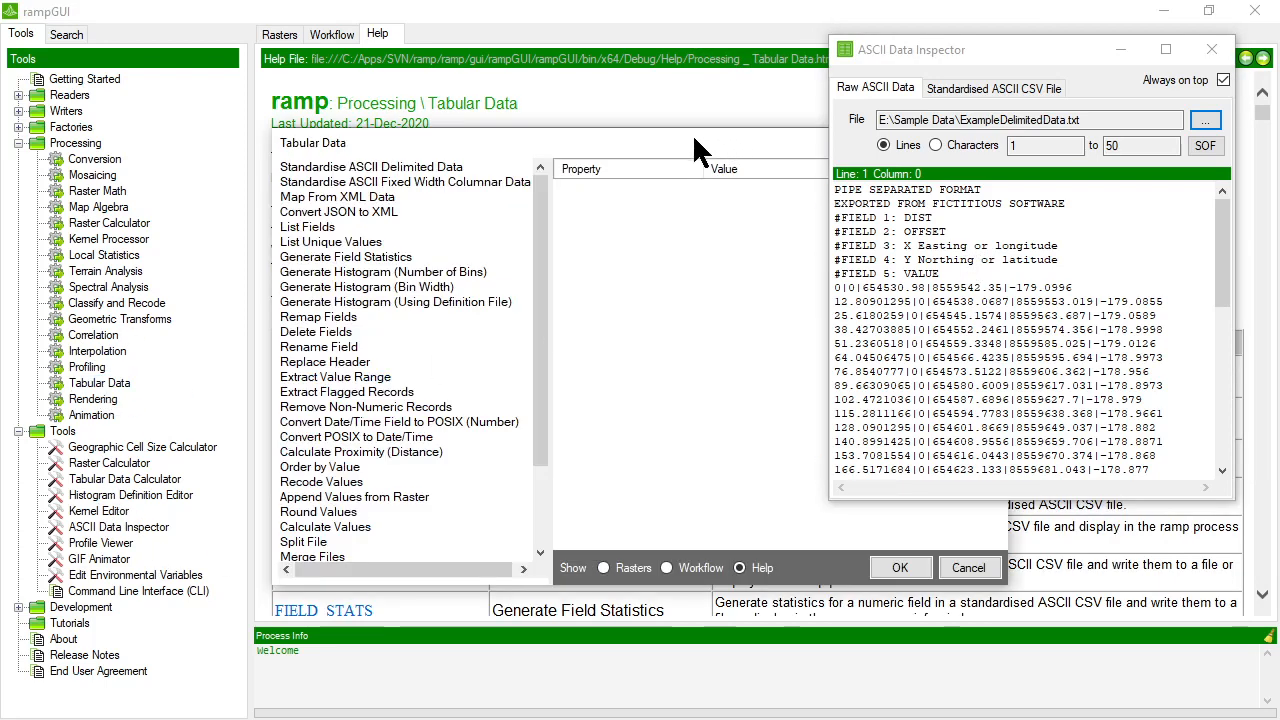
drag(693, 138, 507, 85)
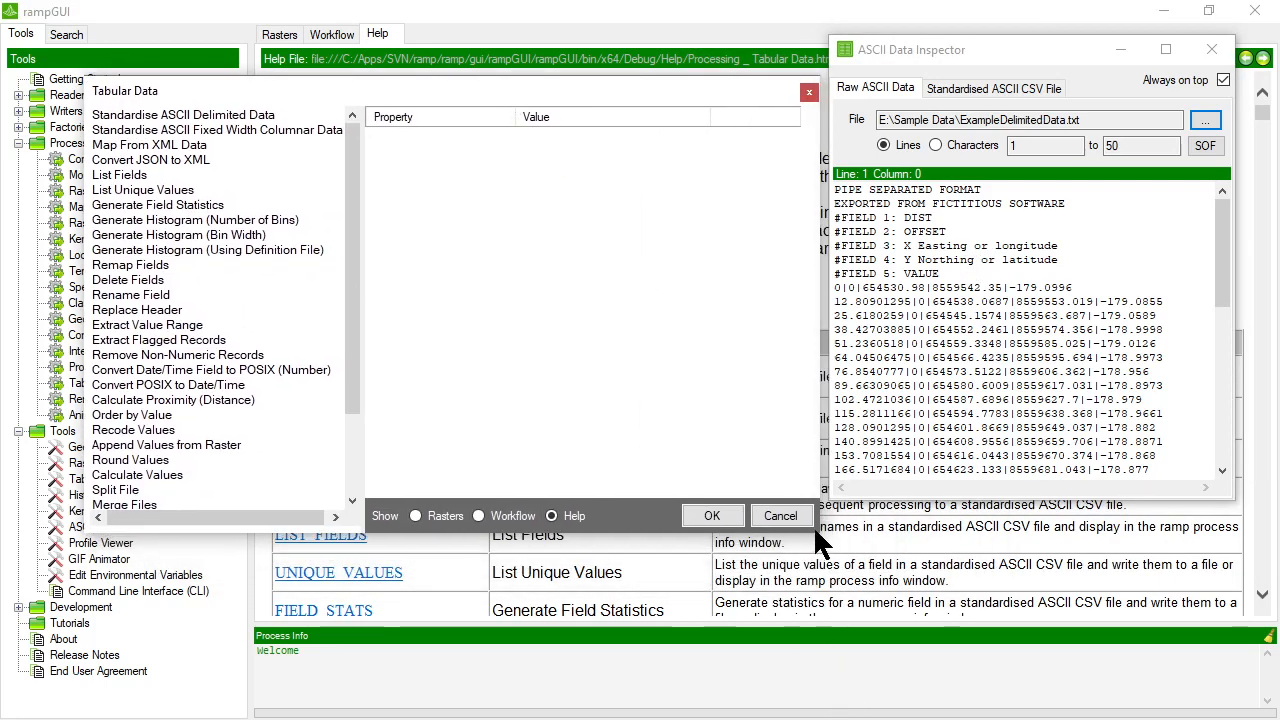
drag(819, 531, 719, 545)
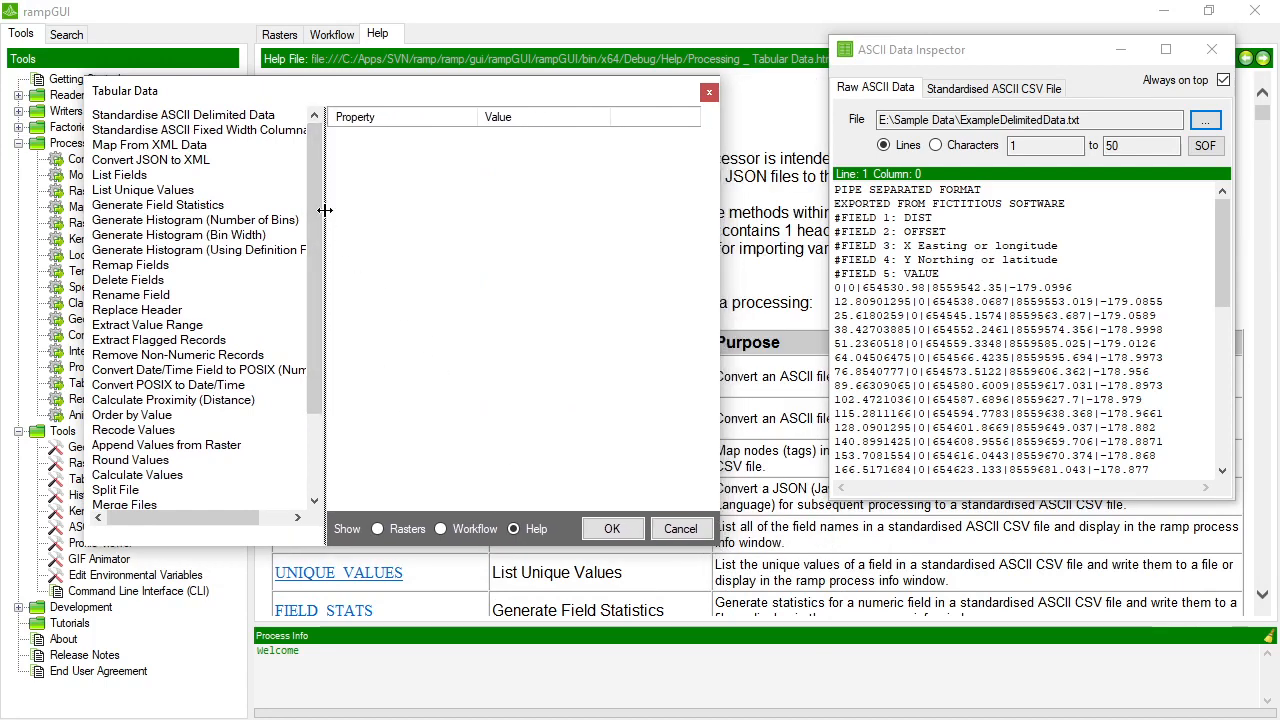
Choose the Standardise ASCII Delimited Data method and resize the Tabular Data dialog and its columns to show the property values.
drag(325, 210, 362, 210)
drag(346, 82, 346, 90)
click(216, 124)
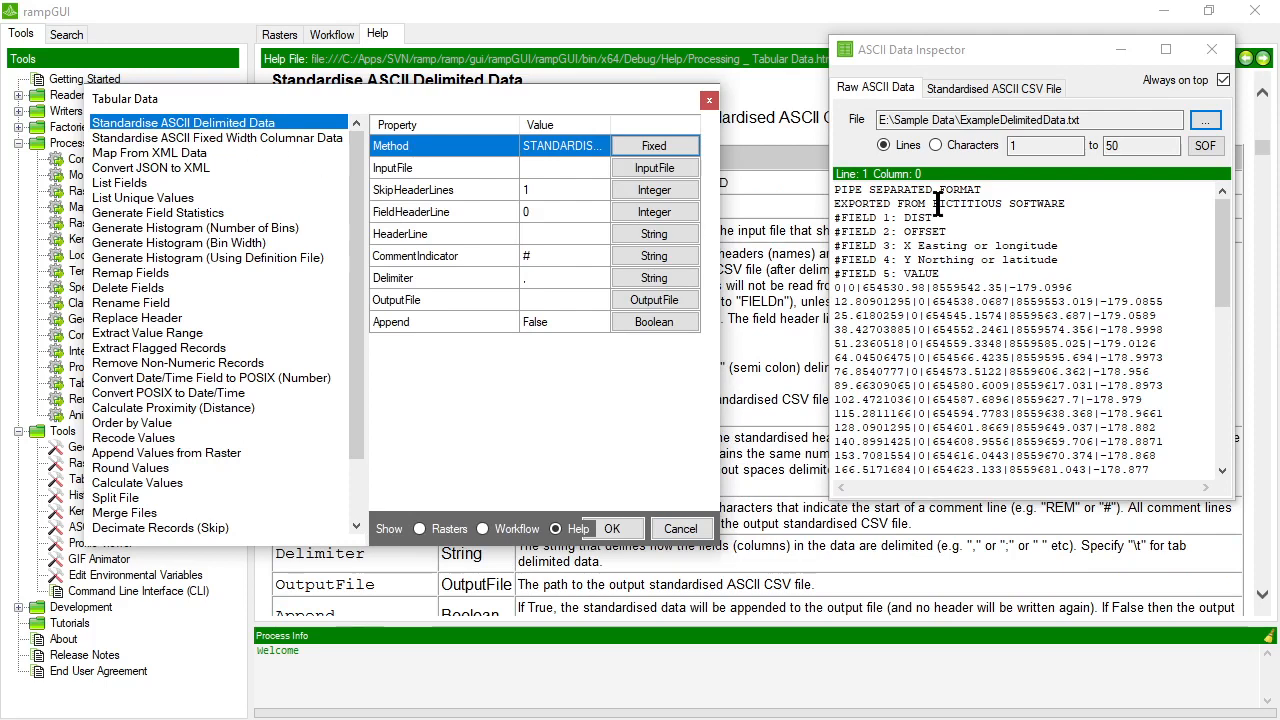
drag(719, 183, 782, 181)
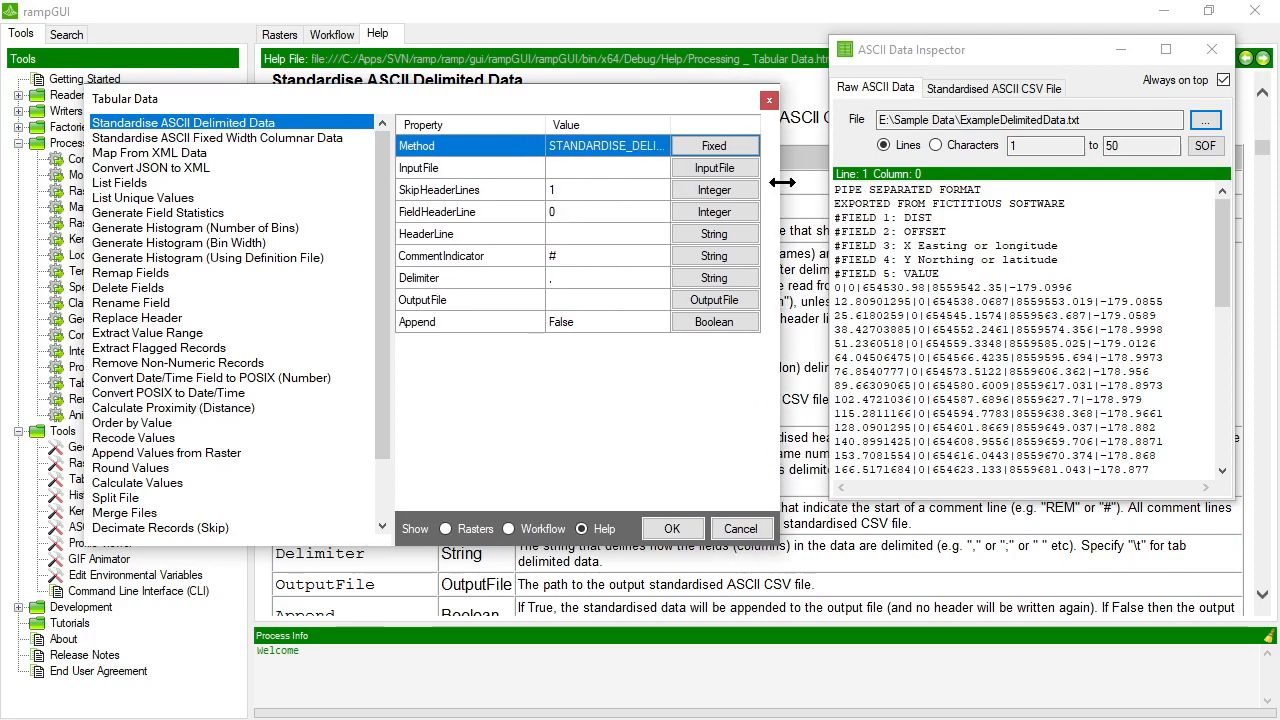
drag(390, 190, 378, 190)
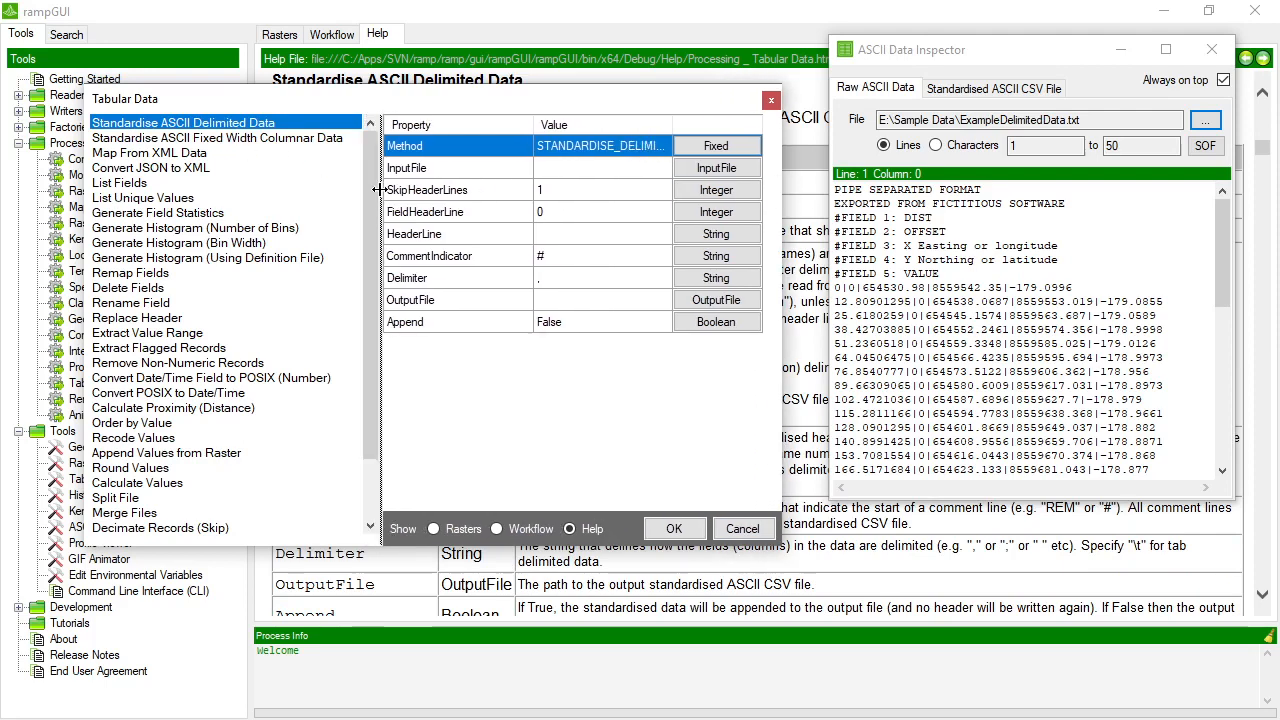
Set the InputFile property to ExampleDelimitedData.txt from the Sample Data folder.
click(613, 168)
click(716, 168)
scroll(445, 490, down, 3)
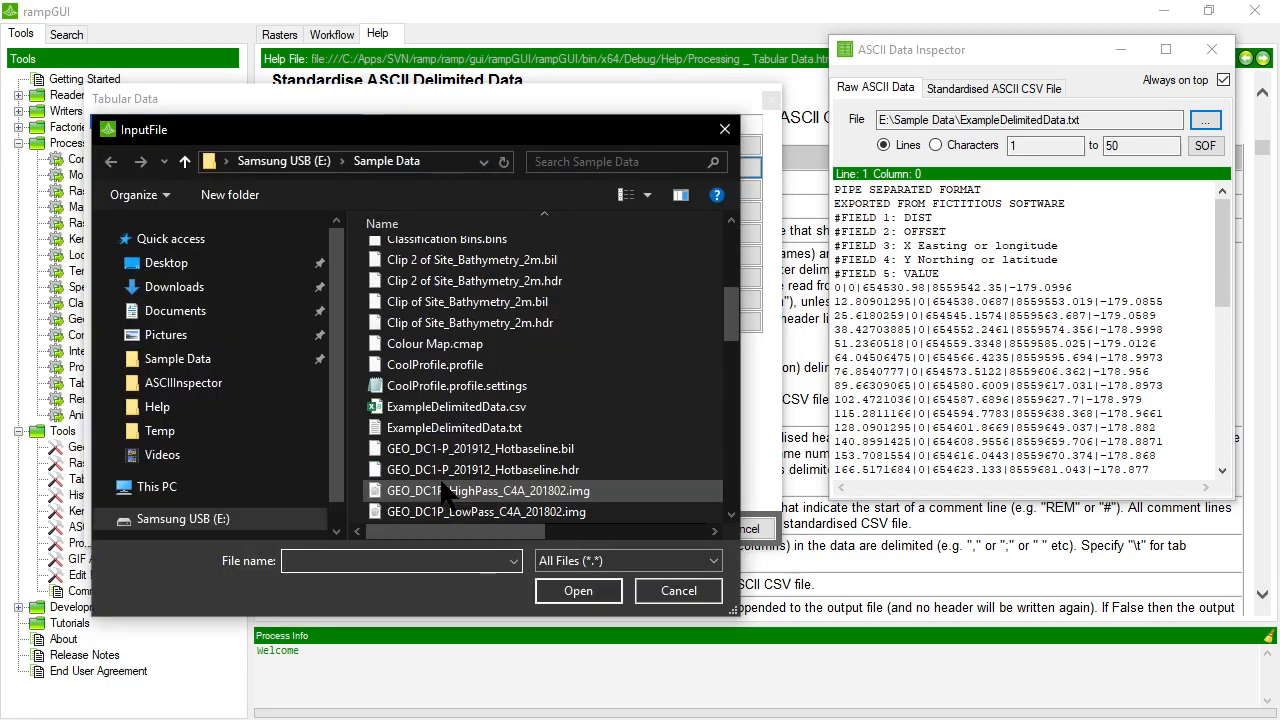
scroll(445, 490, down, 2)
double_click(459, 296)
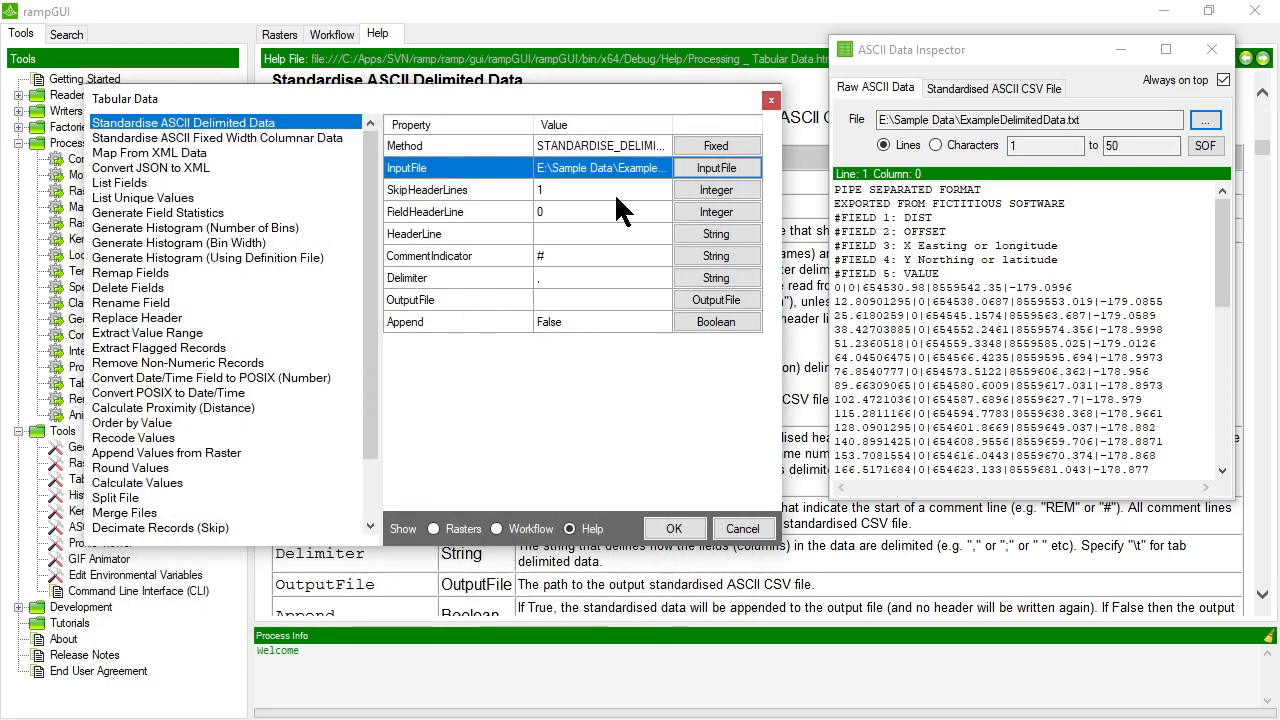
Check the two title lines and the # comment marker in the raw data, and set SkipHeaderLines to 2.
click(606, 192)
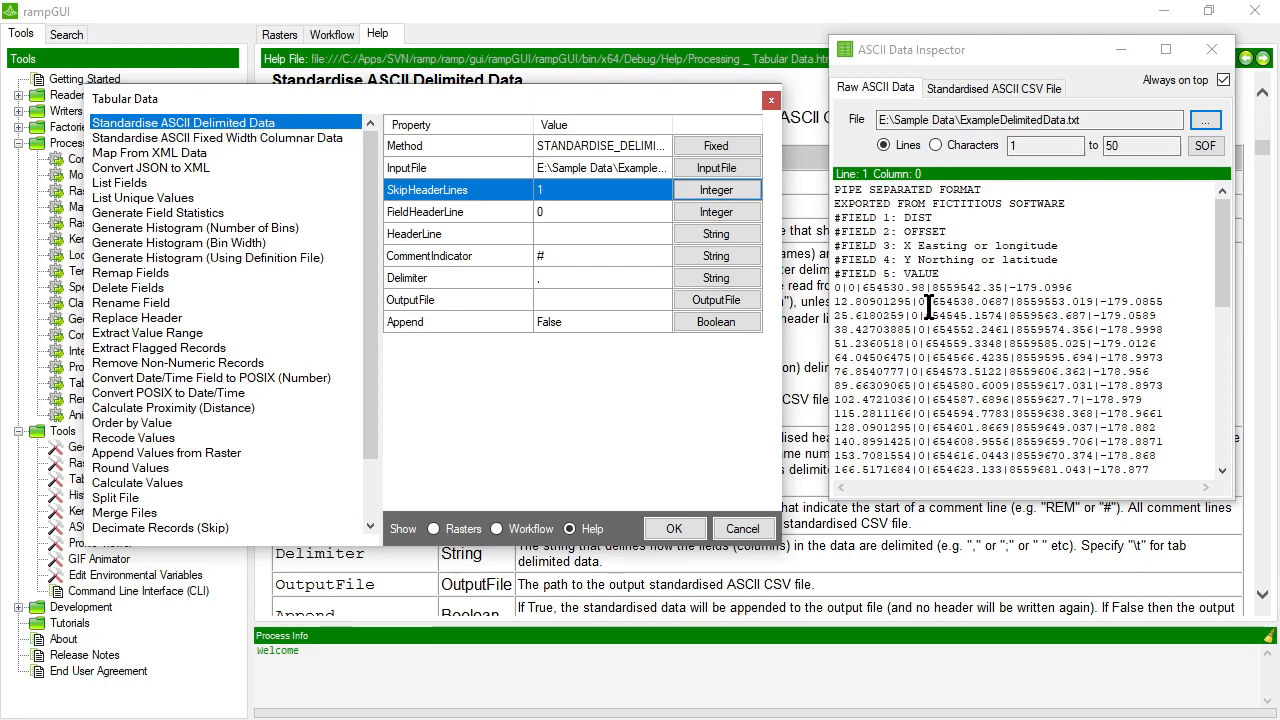
drag(836, 189, 1090, 203)
click(839, 222)
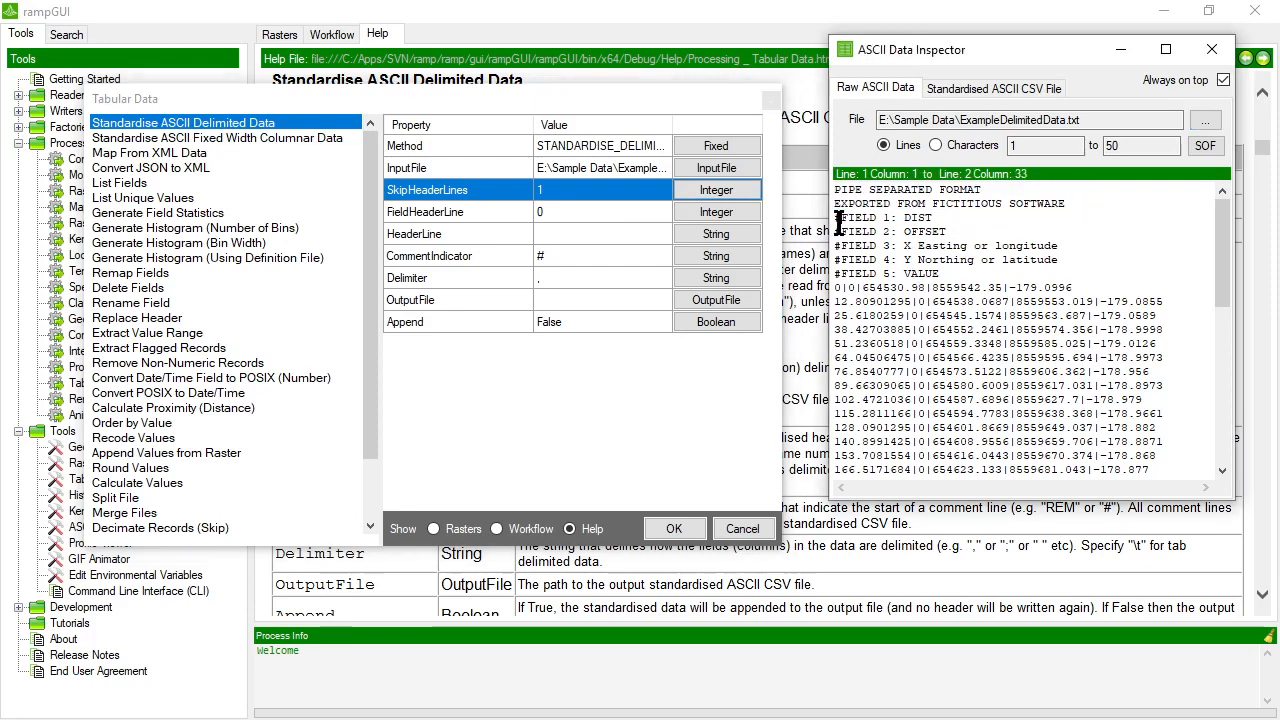
drag(836, 222, 843, 223)
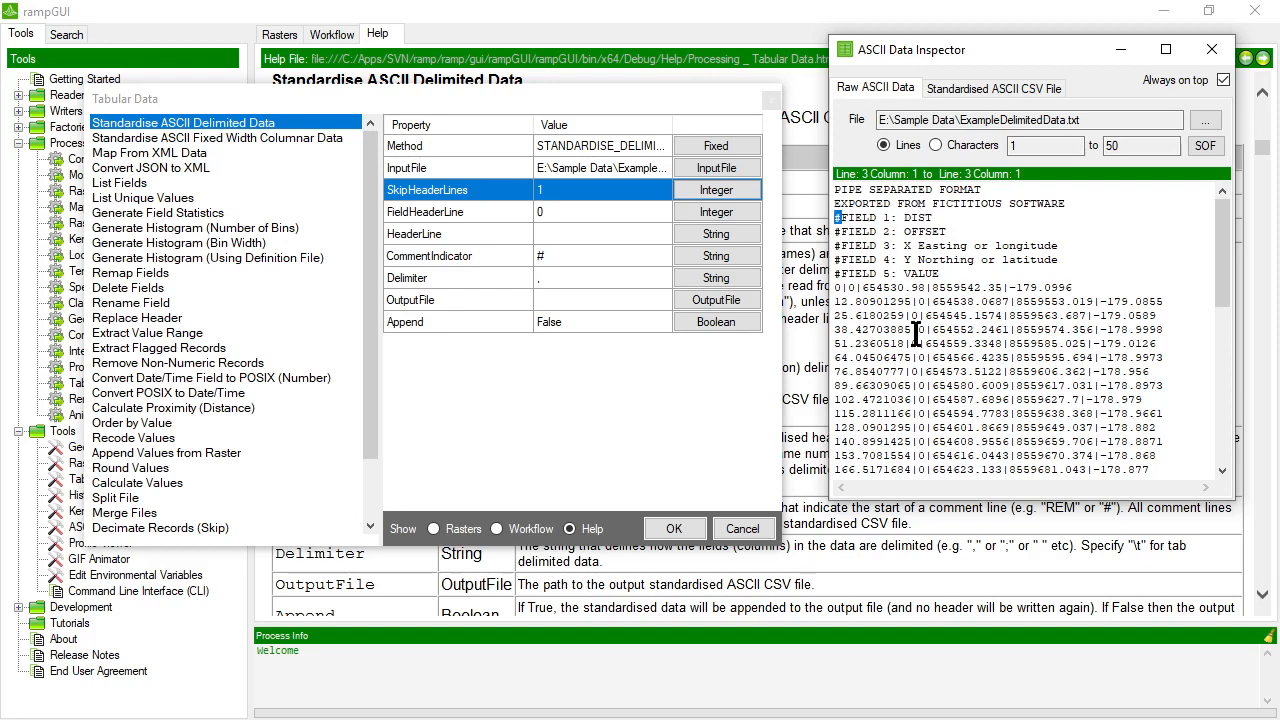
drag(1081, 212, 795, 200)
click(710, 191)
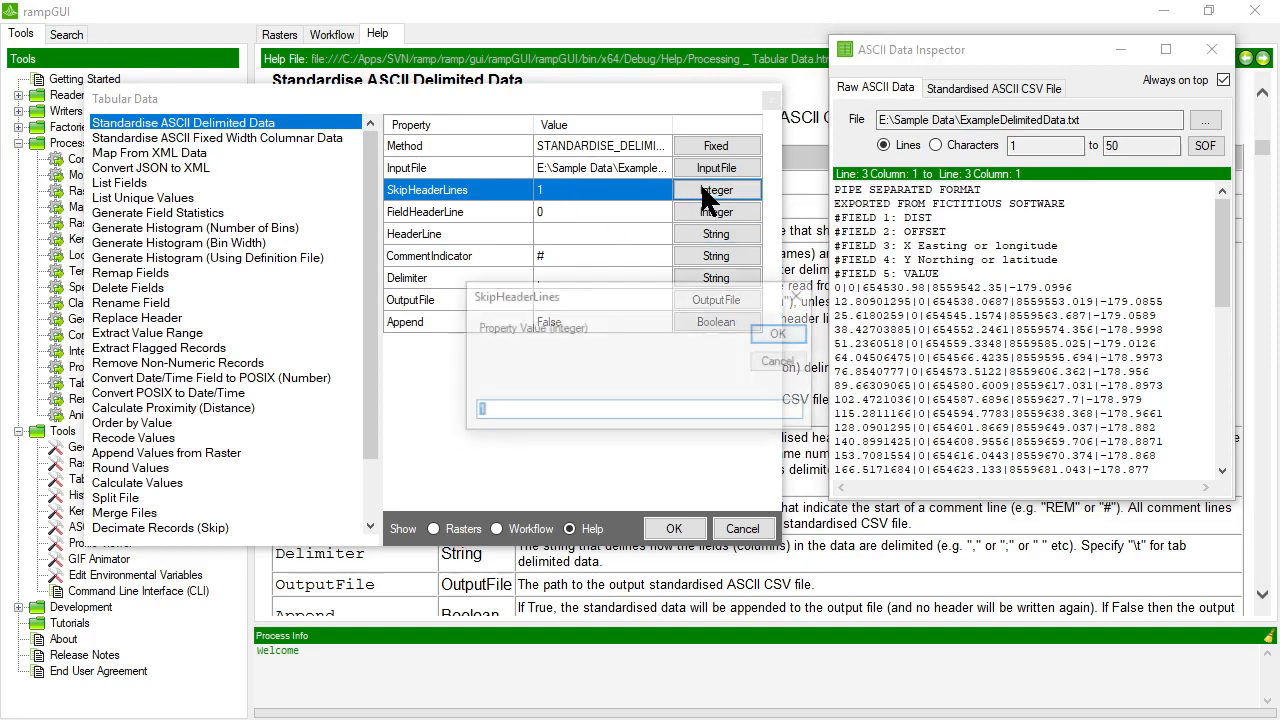
text(2)
key(Return)
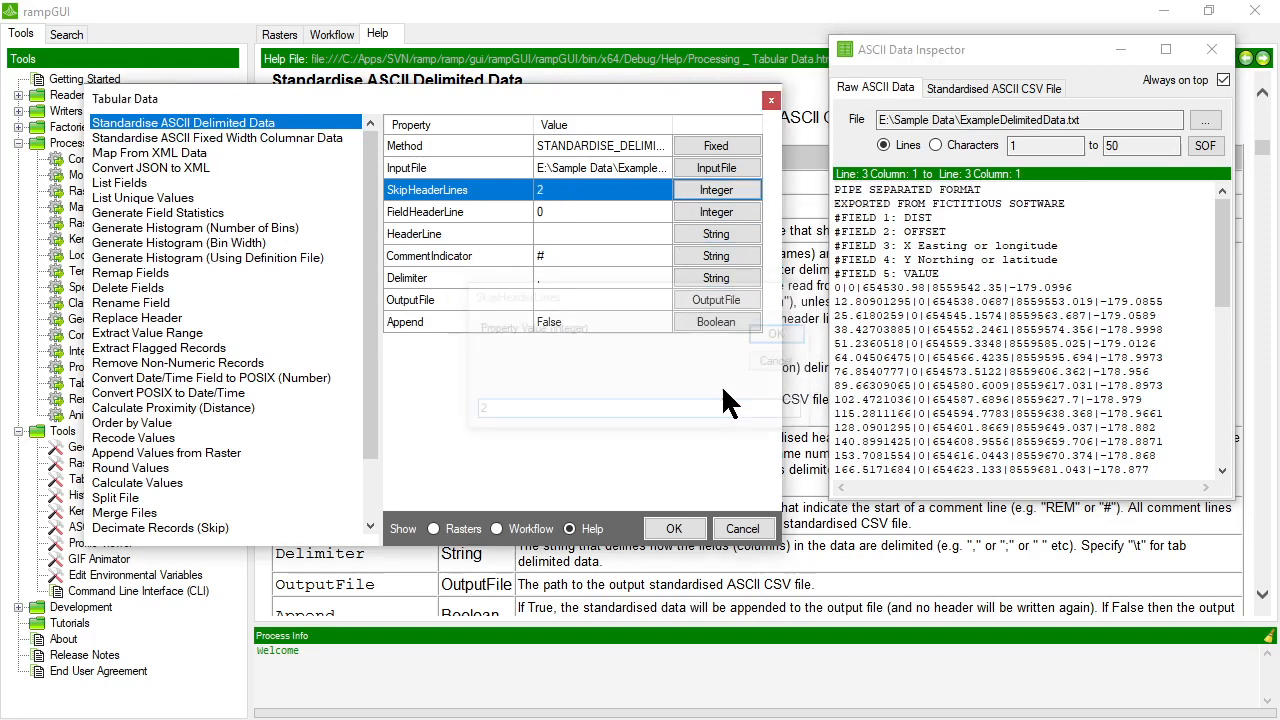
Review the #FIELD comment lines in the raw data and set HeaderLine to DIST,OFFSET,X,Y,VALUE.
click(559, 207)
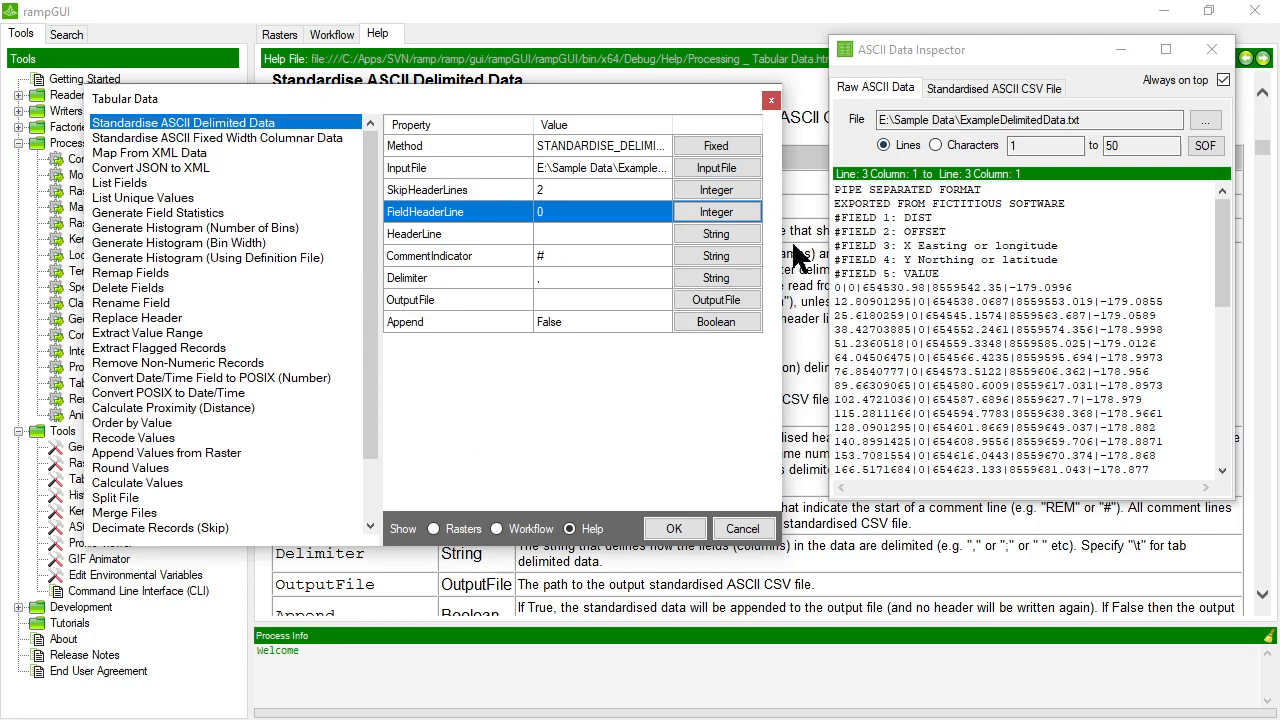
drag(952, 273, 831, 222)
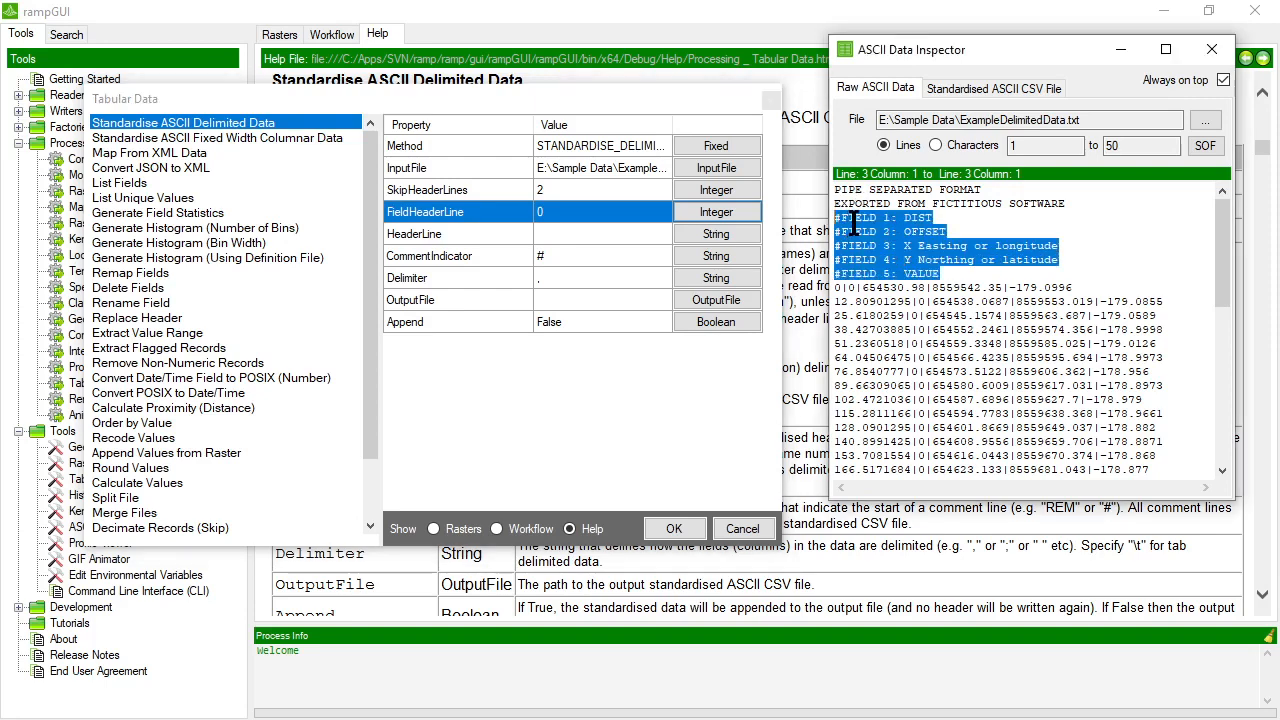
click(586, 214)
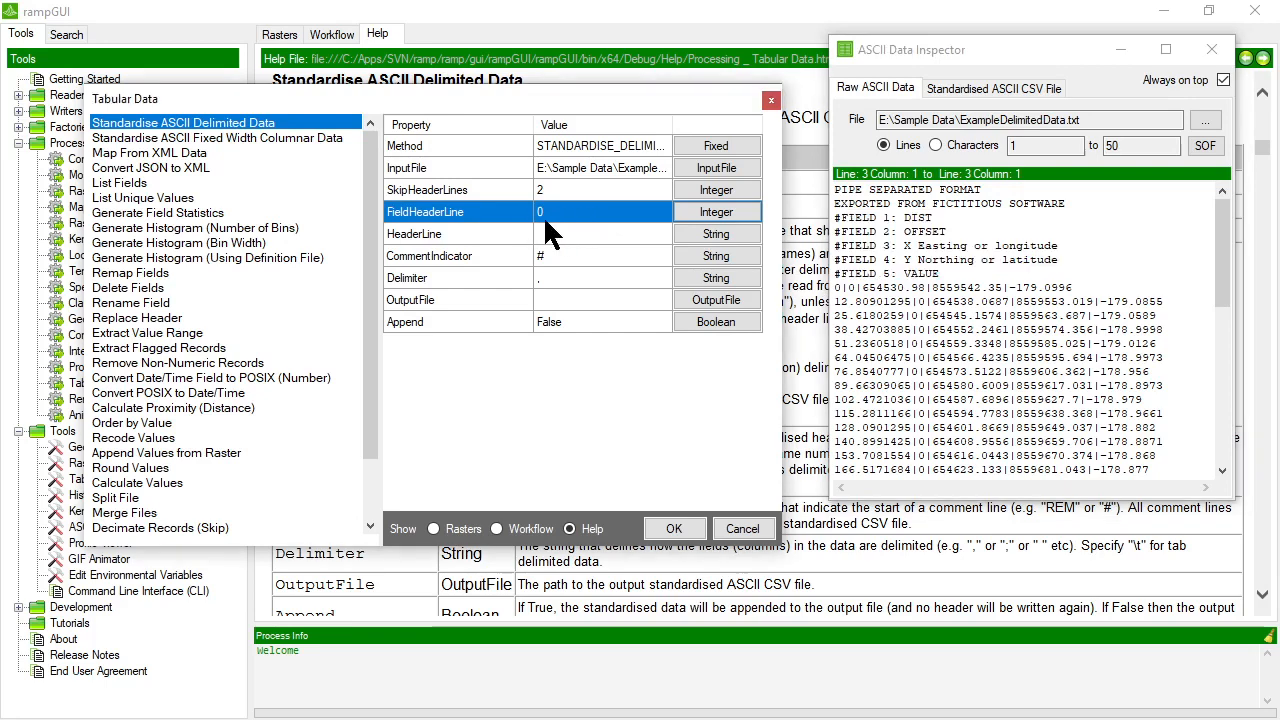
click(547, 230)
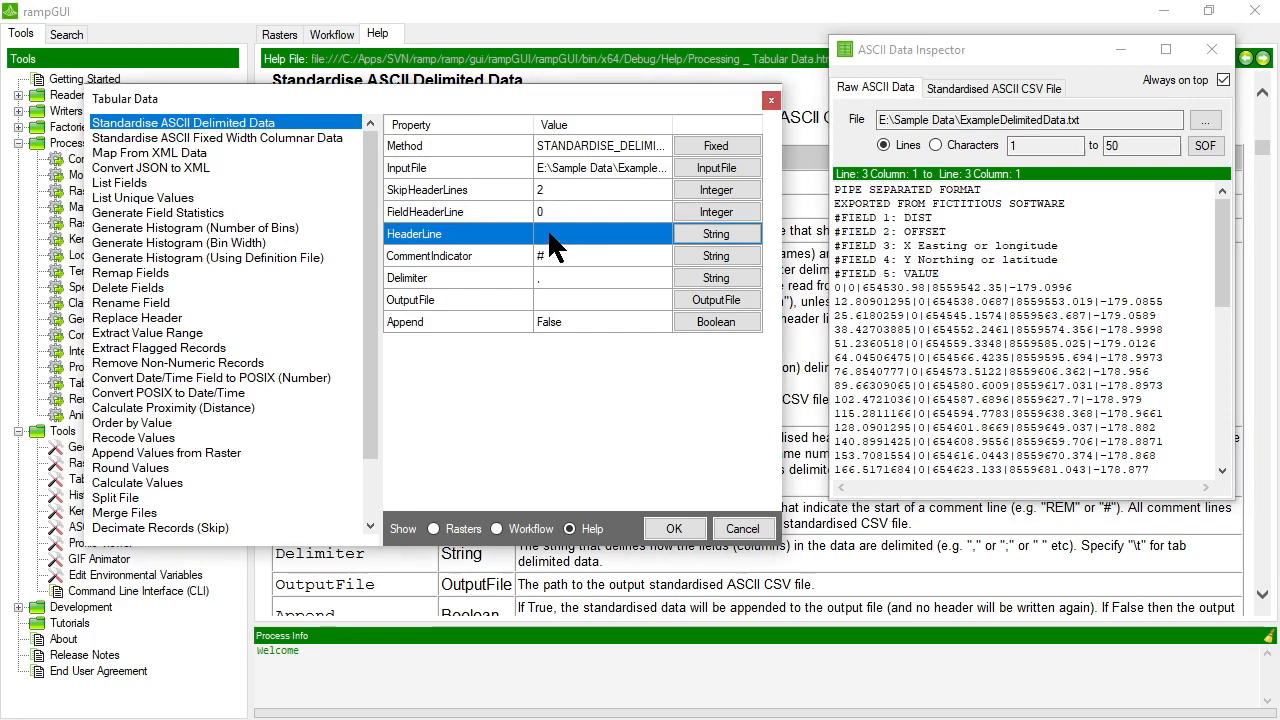
click(686, 228)
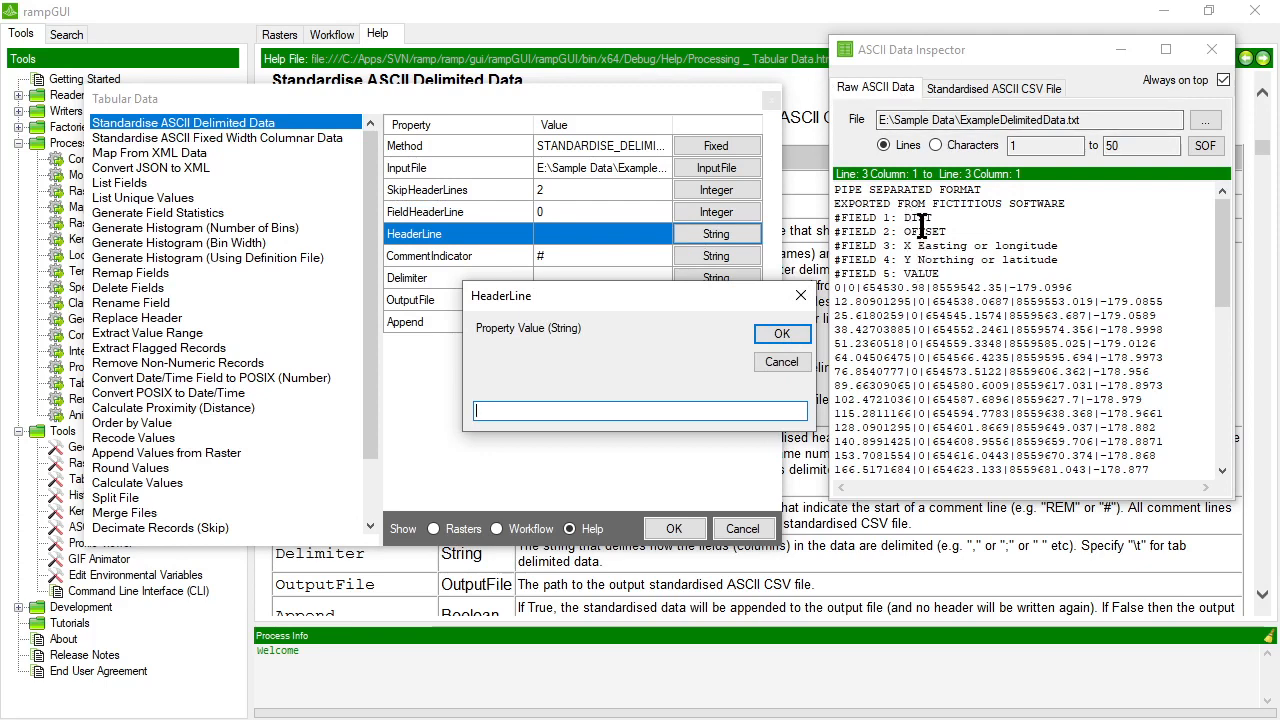
text(DIST)
text(ET)
key(BackSpace)
text(SET)
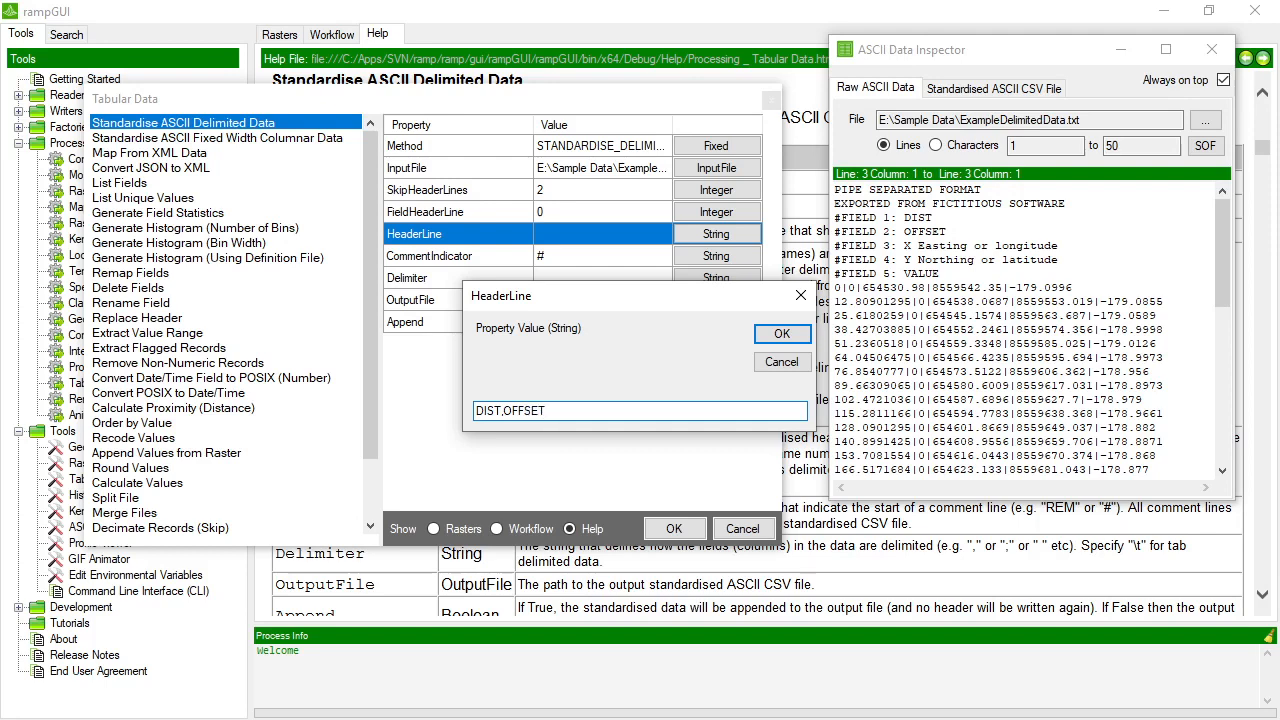
text(,X,Y)
text(,VALUE)
key(Return)
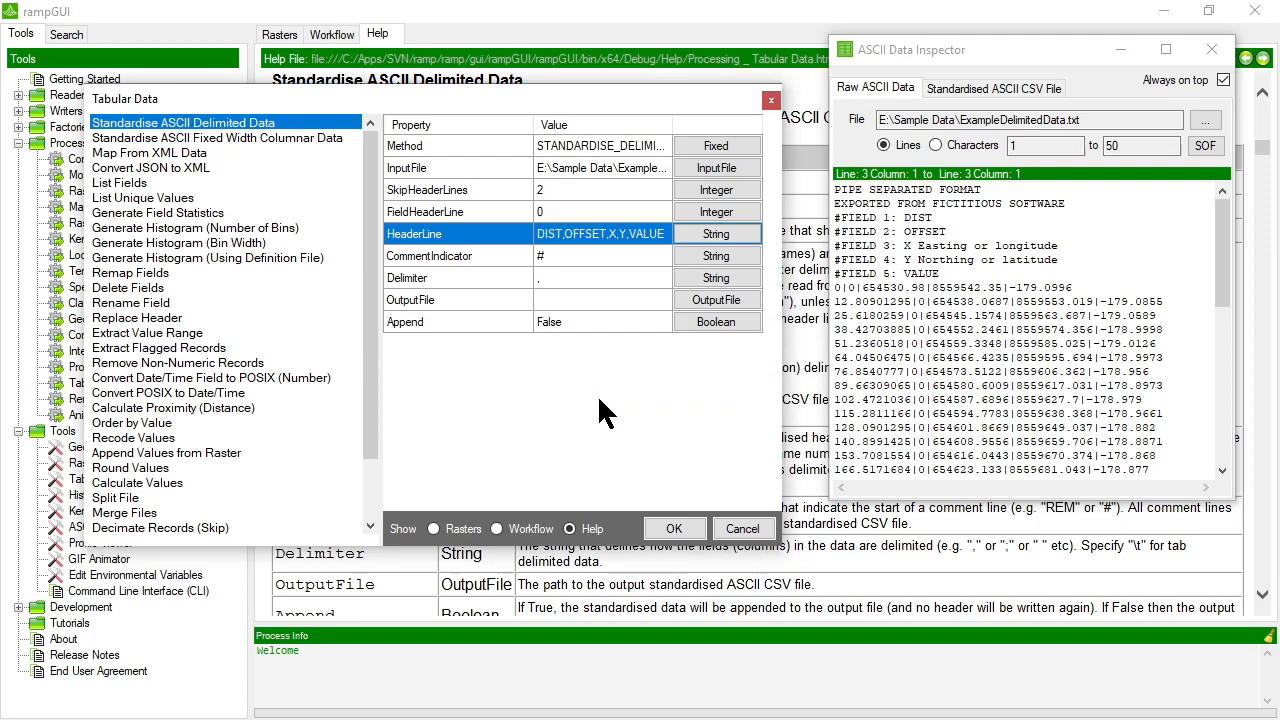
Set the Delimiter property to the pipe character |.
click(563, 257)
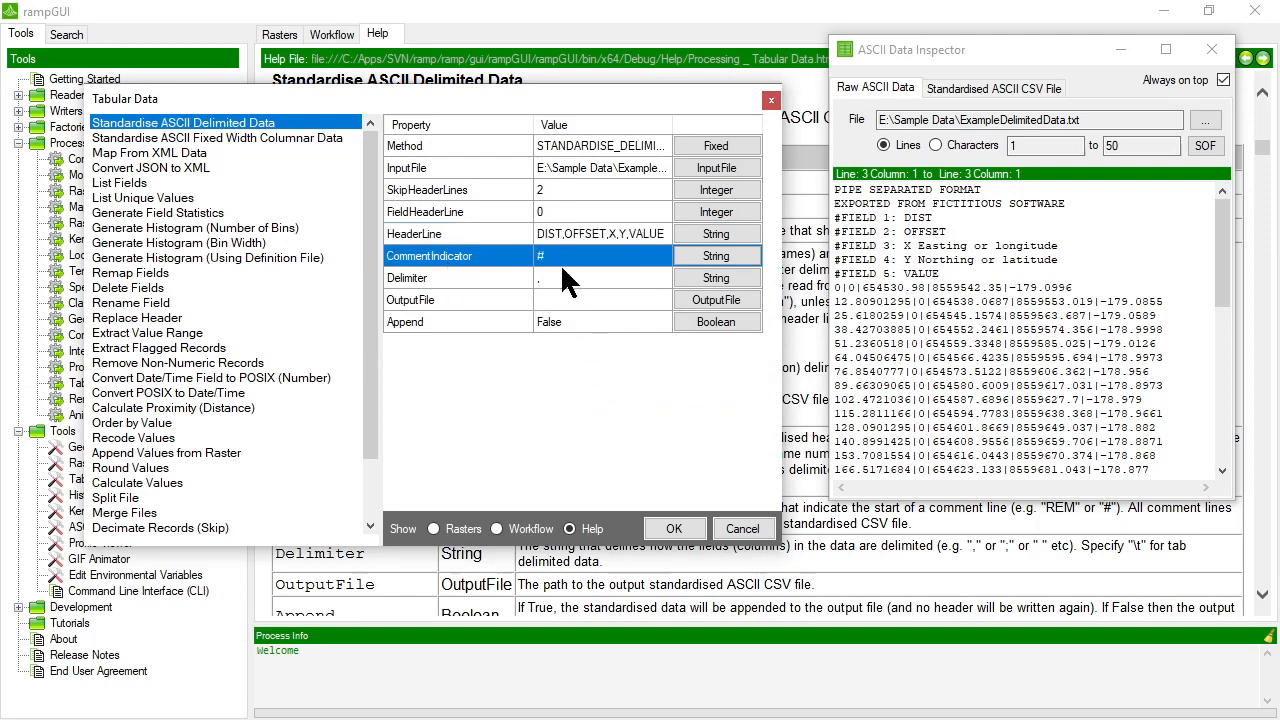
click(544, 273)
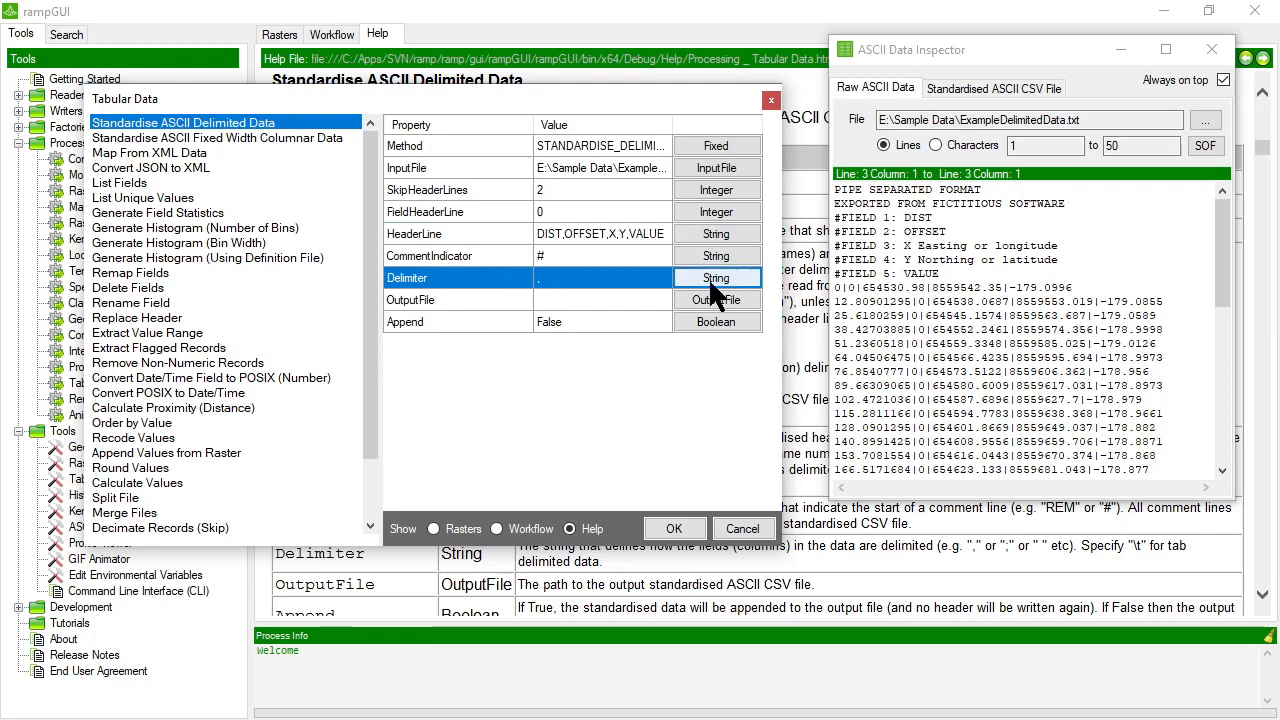
click(712, 279)
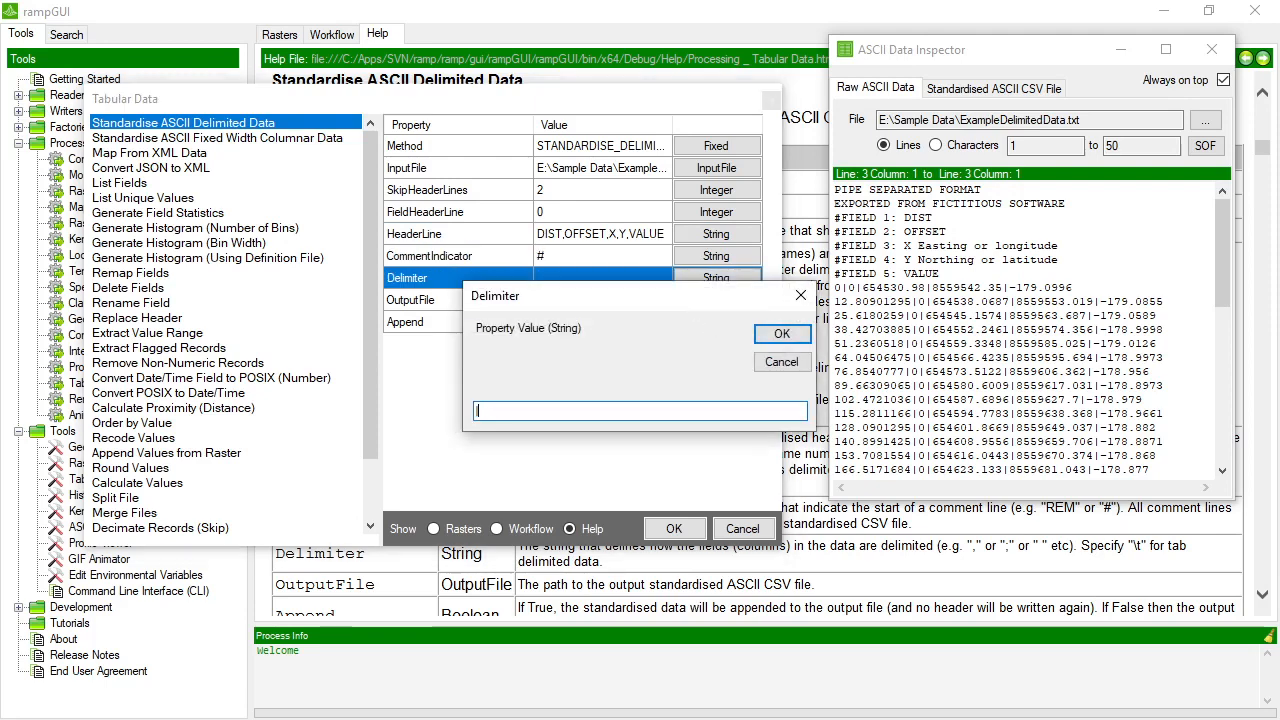
text(|)
key(Return)
Set OutputFile to the existing ExampleDelimitedData.csv in the Sample Data folder and run the standardising process.
click(625, 300)
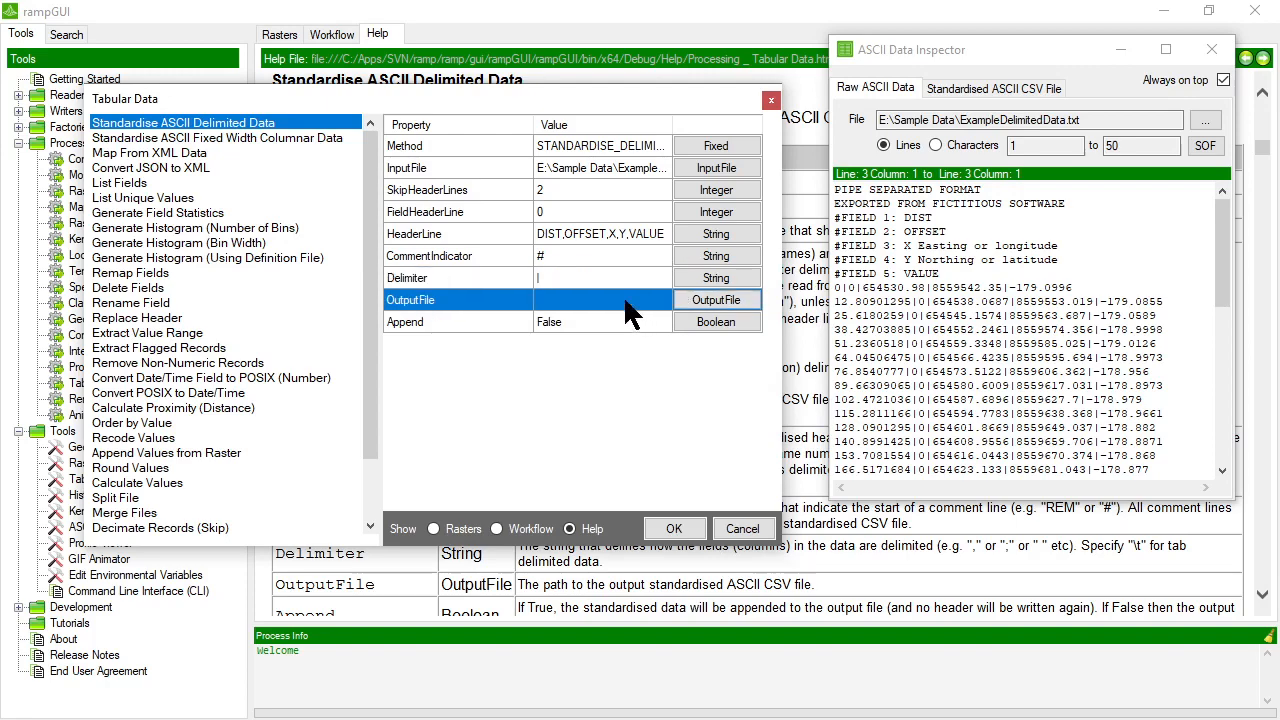
click(710, 299)
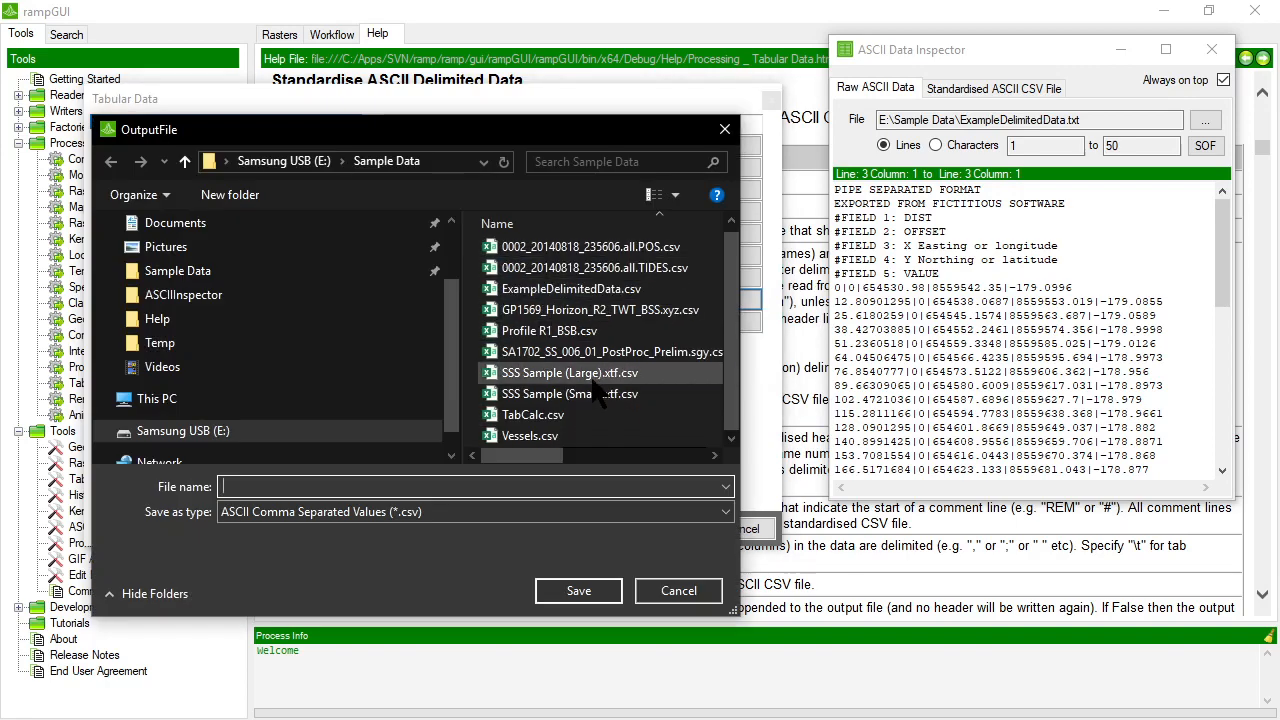
double_click(597, 290)
click(700, 372)
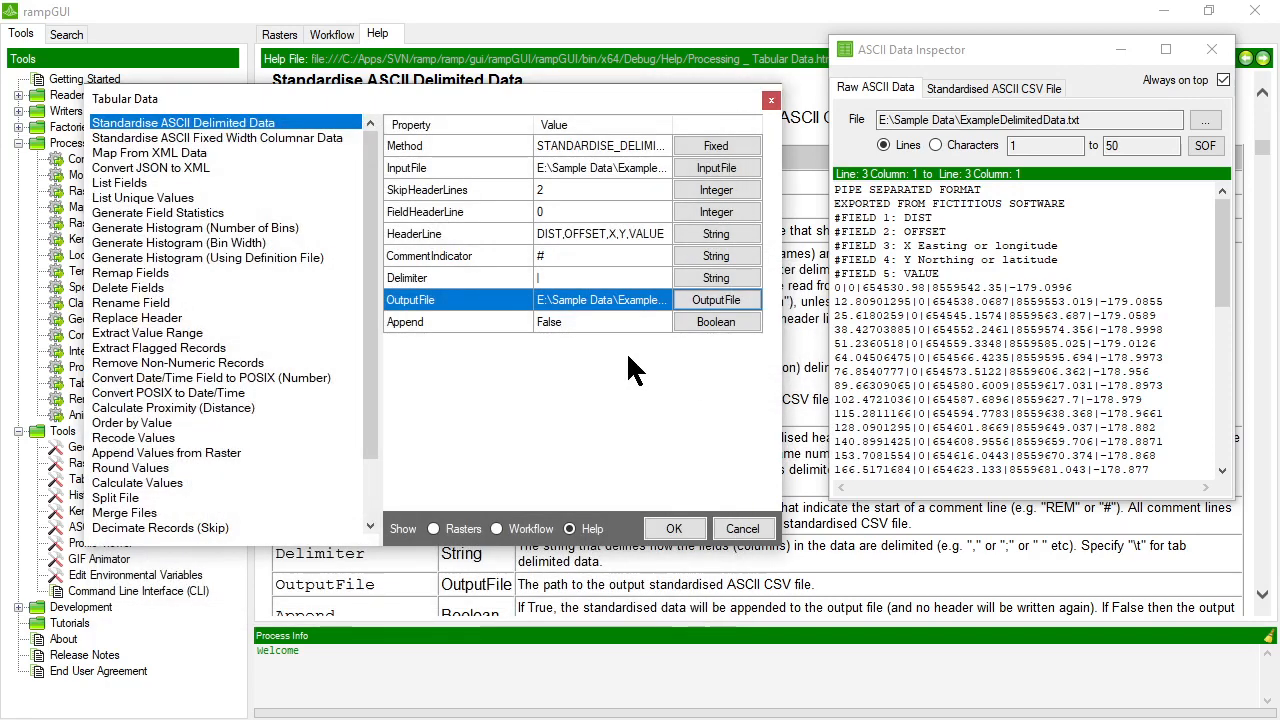
click(584, 323)
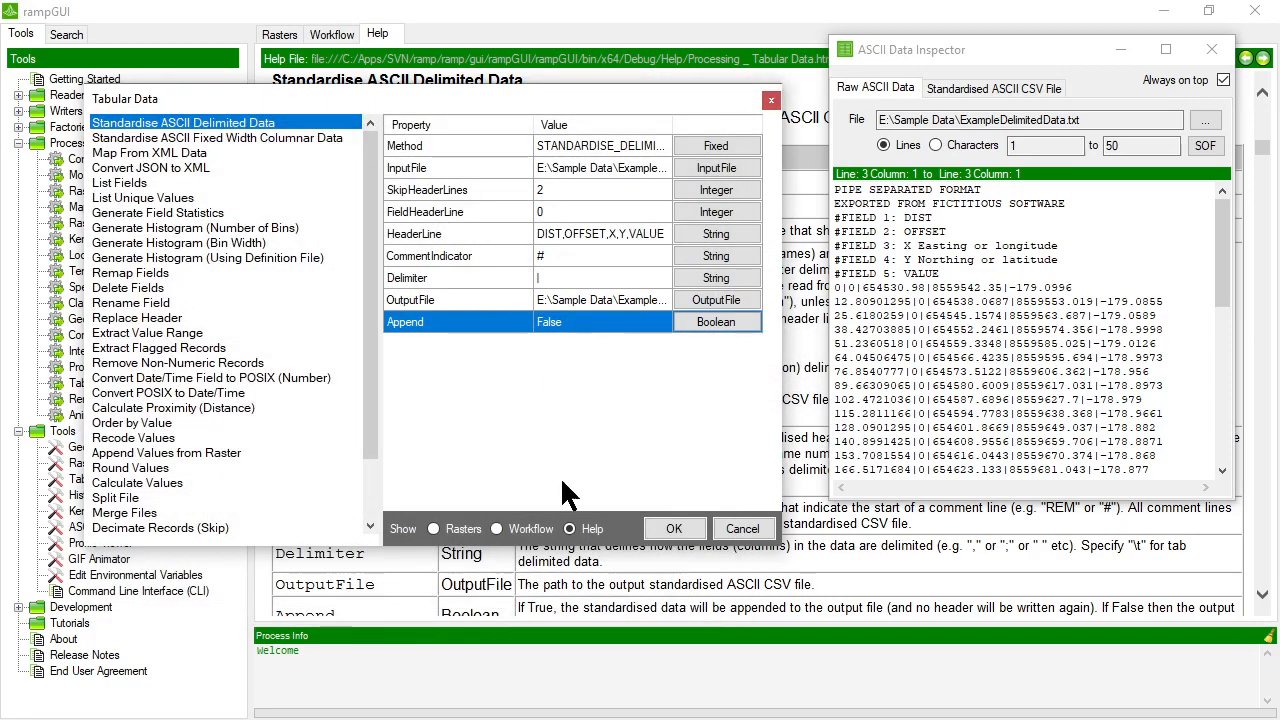
click(671, 529)
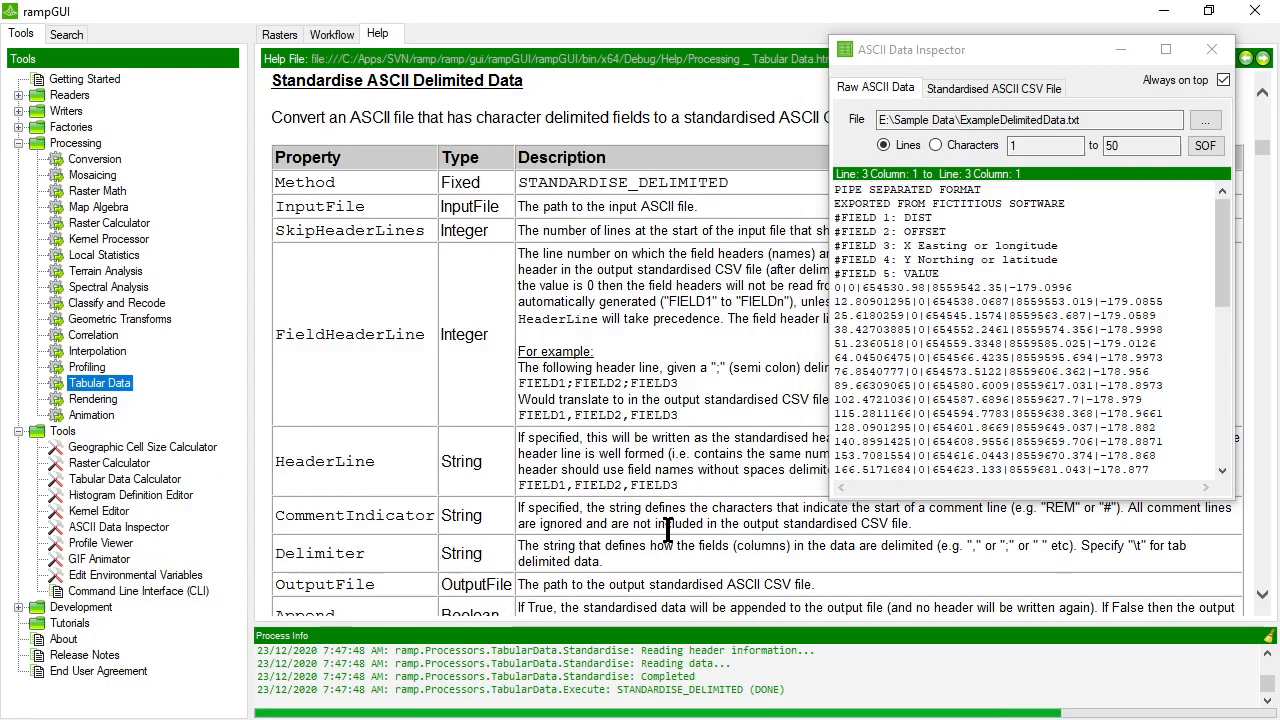
Open ExampleDelimitedData.csv in the ASCII Data Inspector's raw data view.
click(1115, 123)
click(1206, 122)
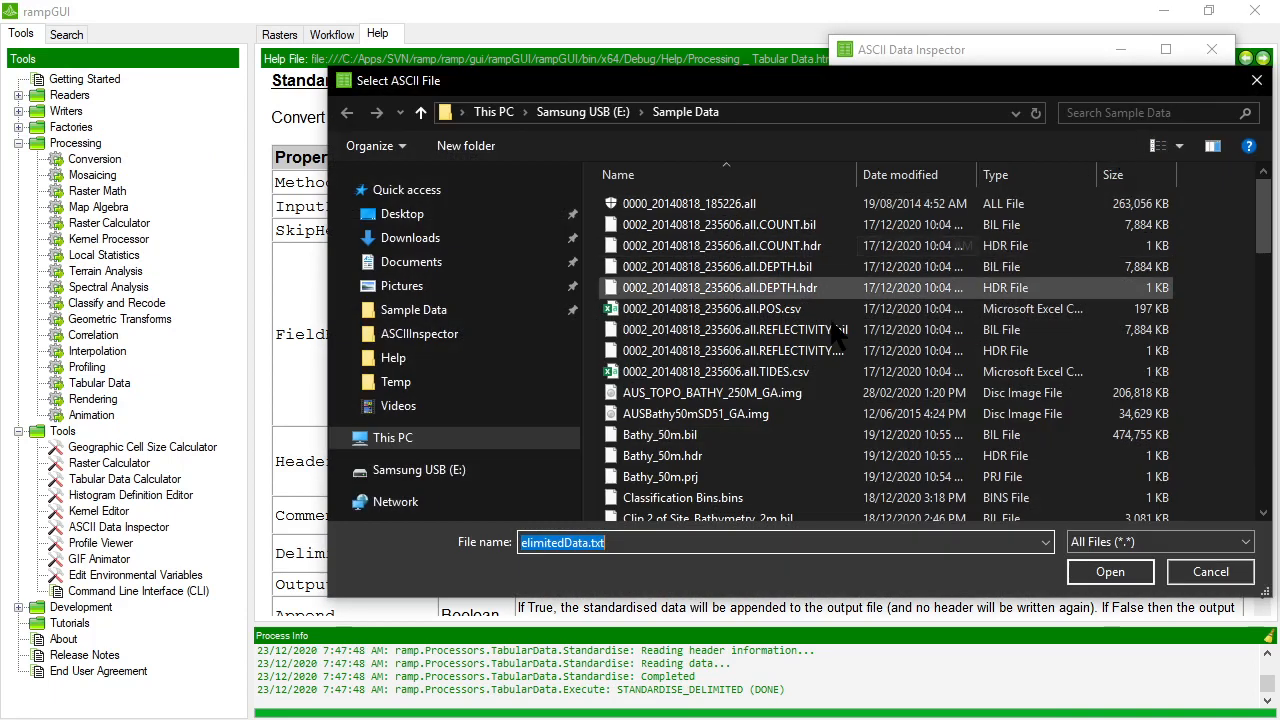
scroll(735, 480, down, 2)
scroll(730, 482, down, 5)
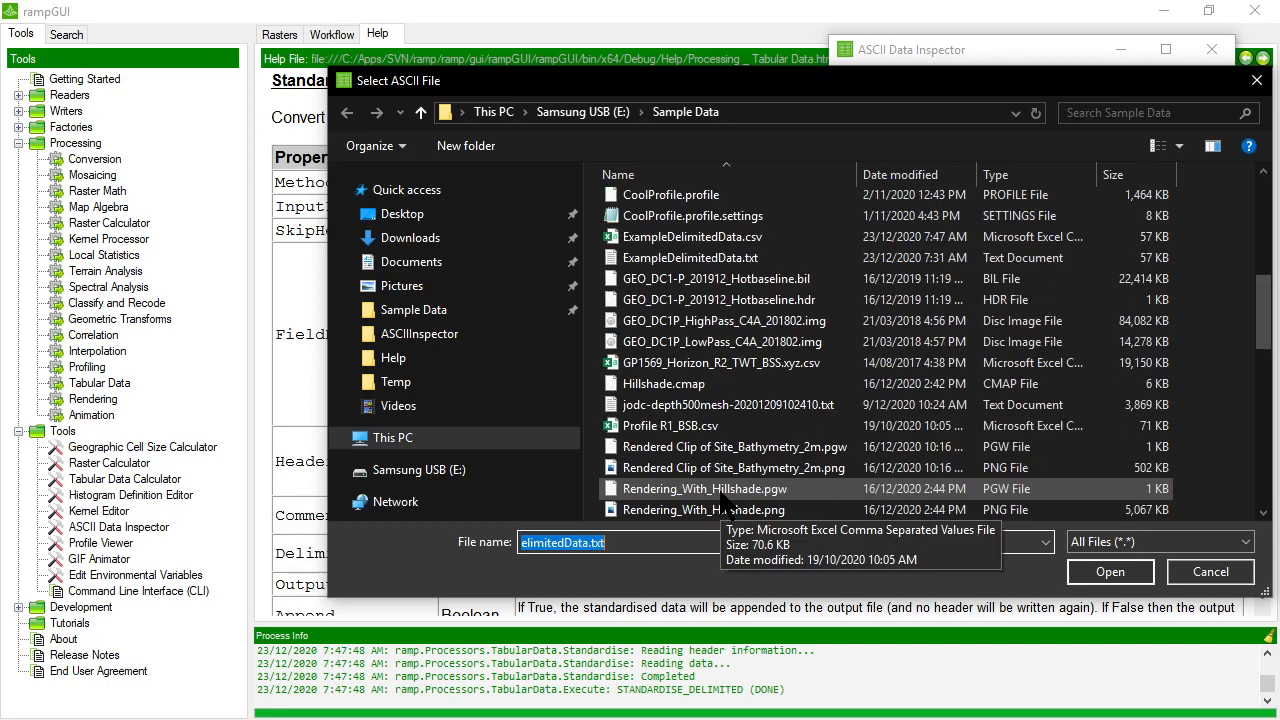
scroll(715, 483, up, 3)
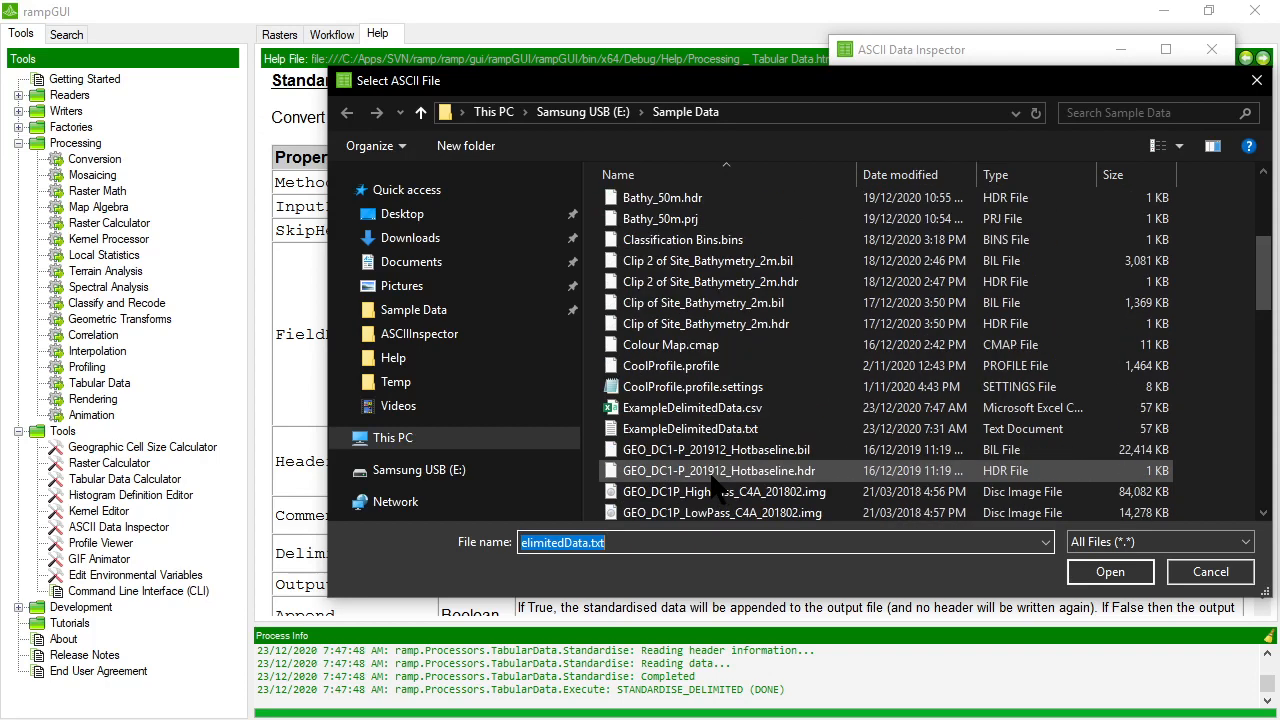
double_click(725, 428)
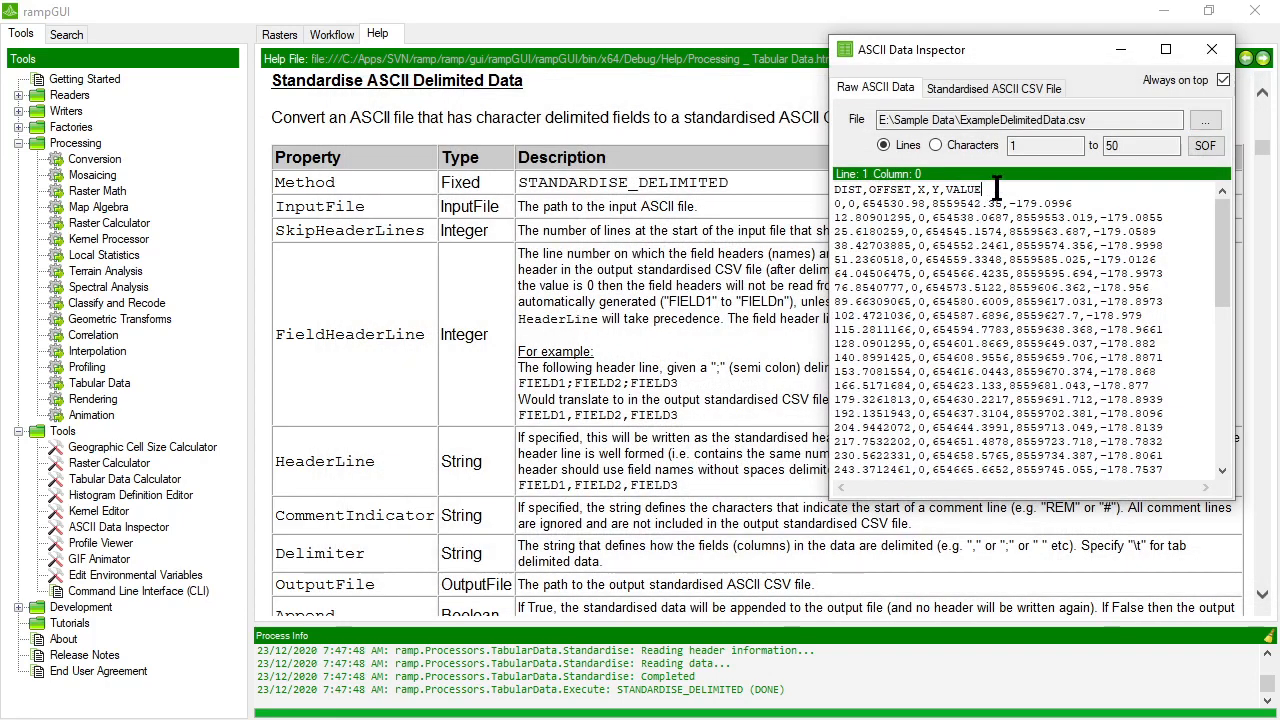
Examine the header line and the first data line of the converted CSV in the raw view.
drag(838, 190, 982, 190)
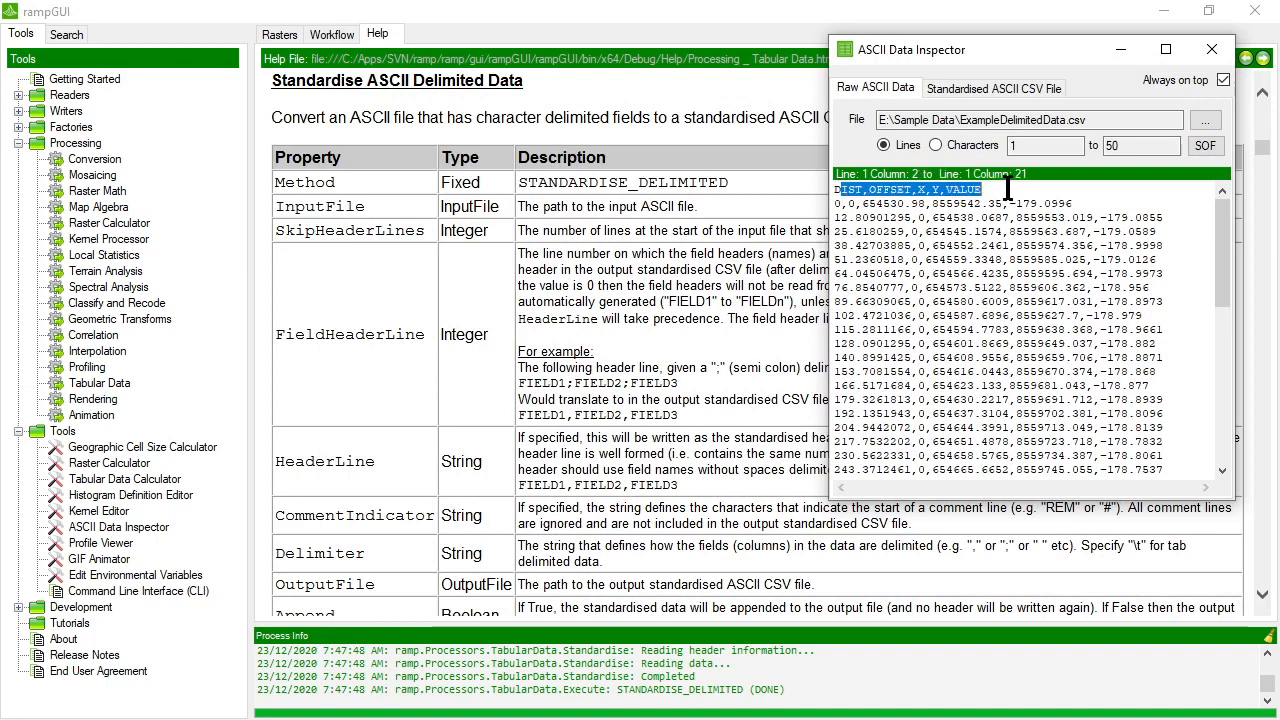
click(833, 208)
drag(833, 208, 1096, 207)
click(1090, 206)
Open ExampleDelimitedData.csv in the inspector's standardised ASCII CSV view and enlarge the window to show all columns.
click(1035, 89)
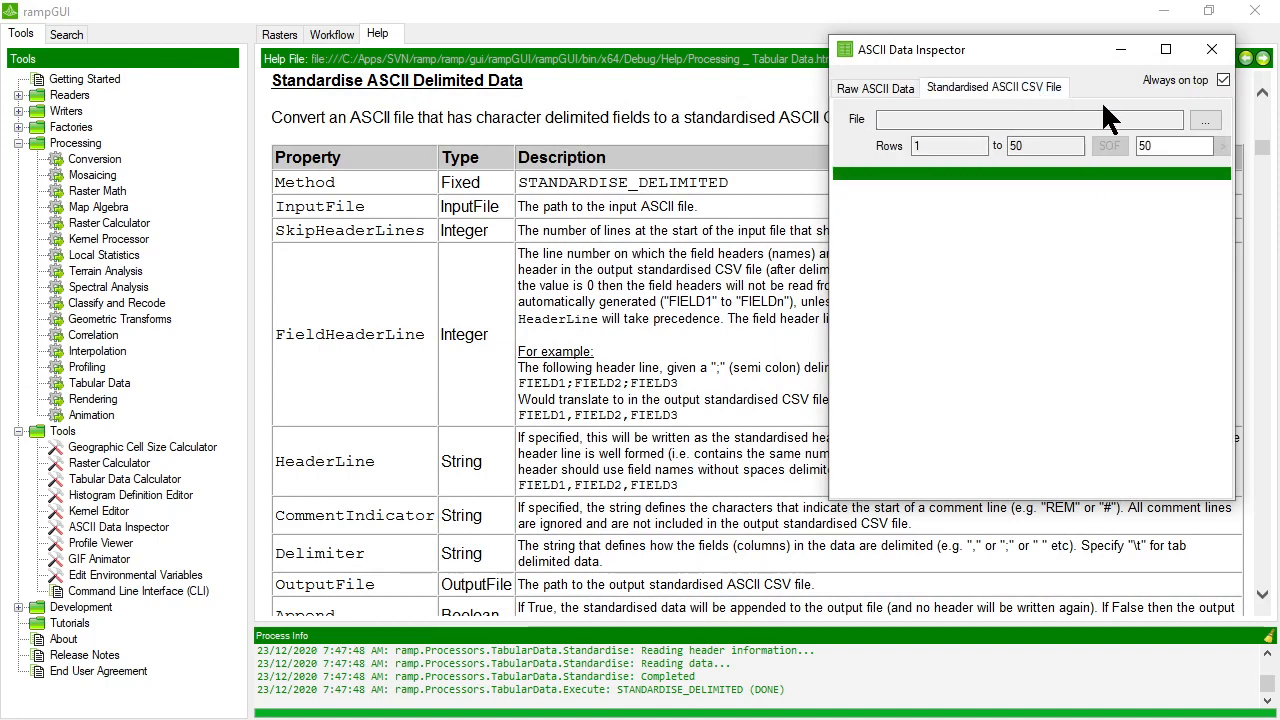
click(1205, 121)
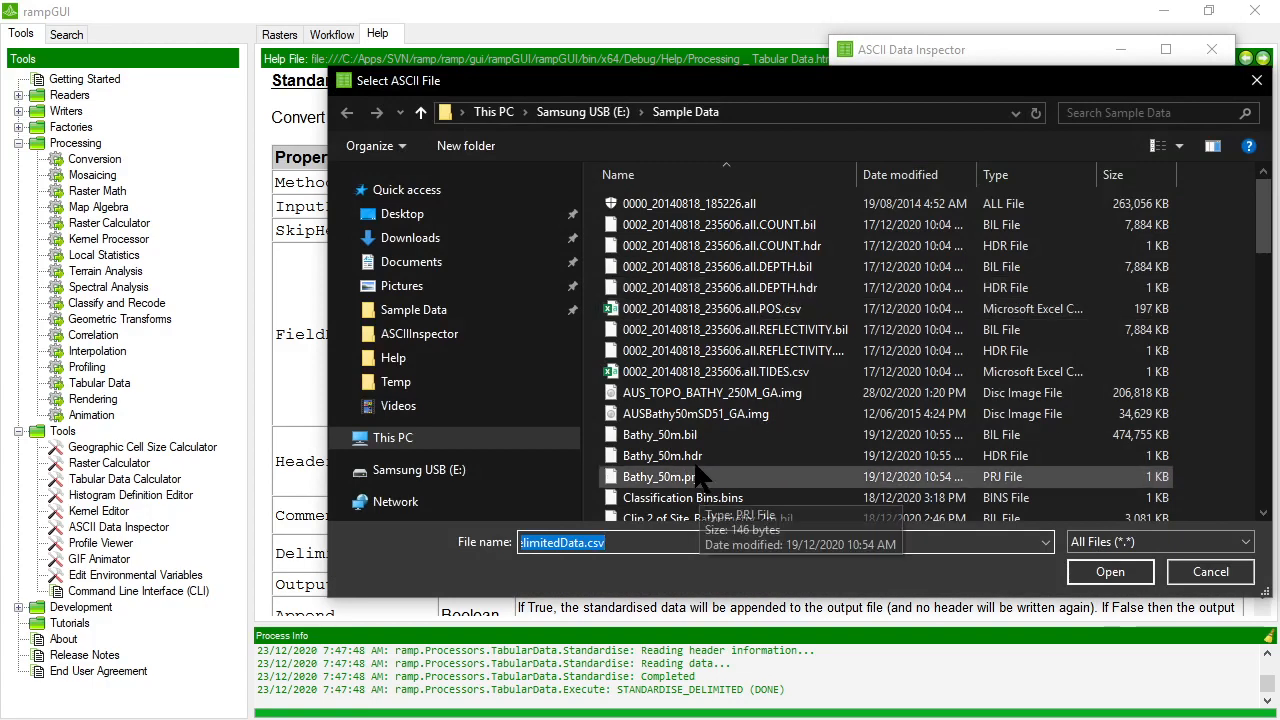
scroll(700, 470, down, 5)
double_click(692, 362)
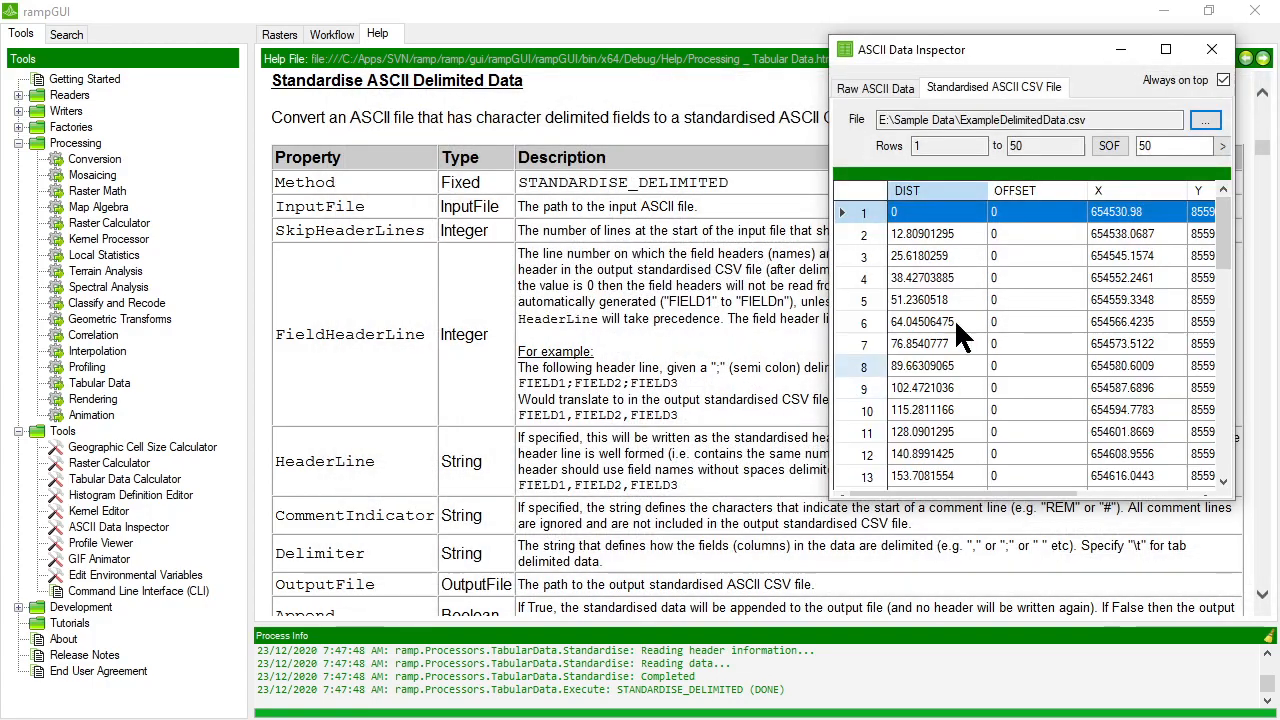
click(1040, 236)
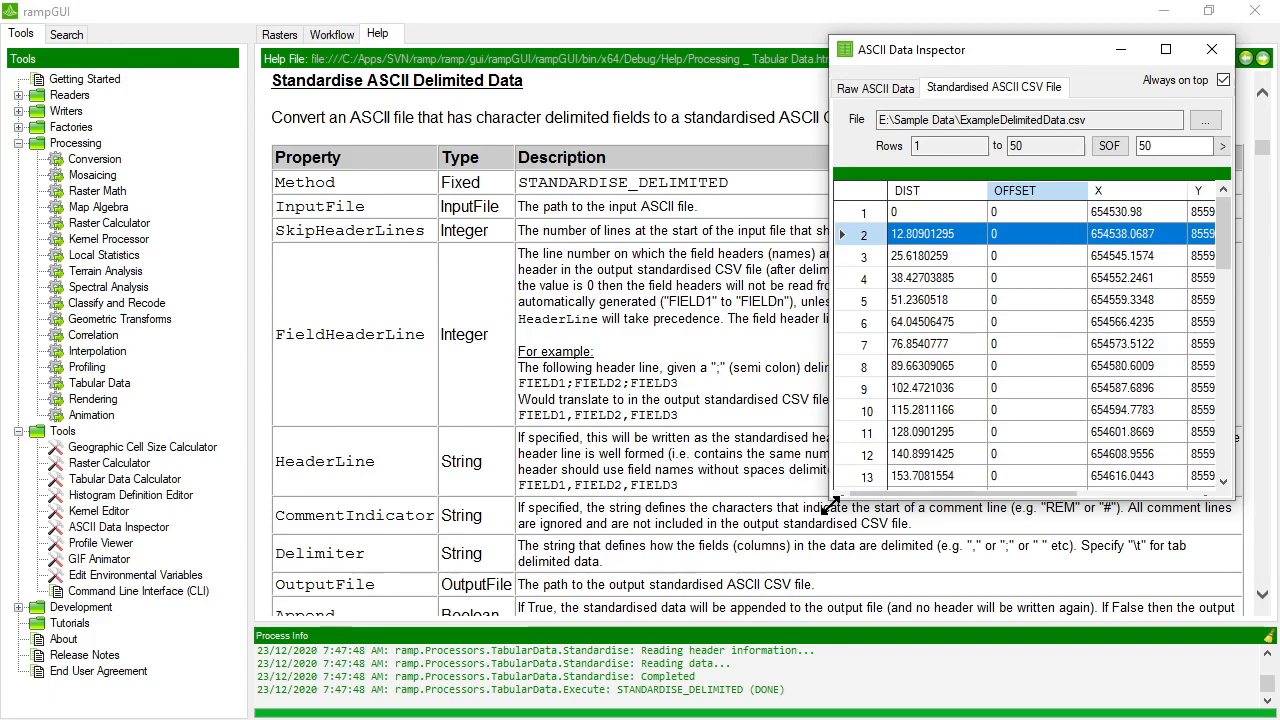
drag(828, 497, 443, 560)
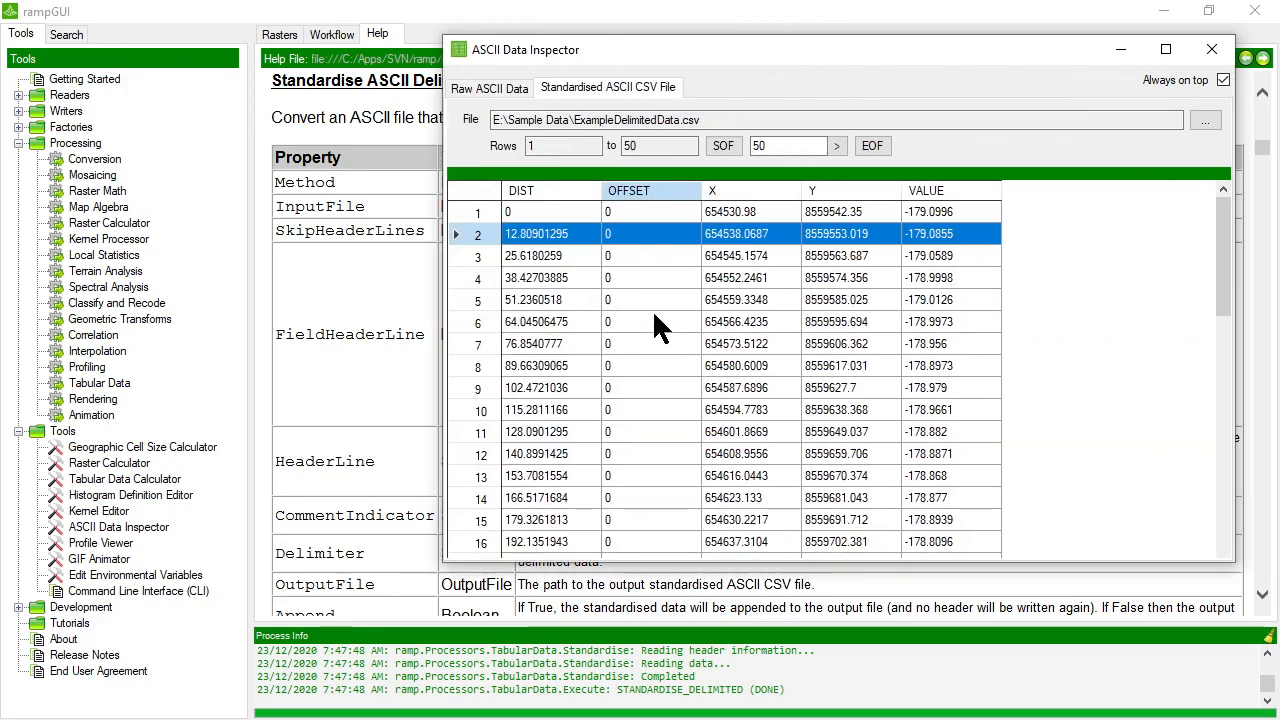
Look through the converted rows in the standardised ASCII CSV view and narrow the inspector window.
scroll(649, 312, down, 11)
scroll(646, 320, up, 11)
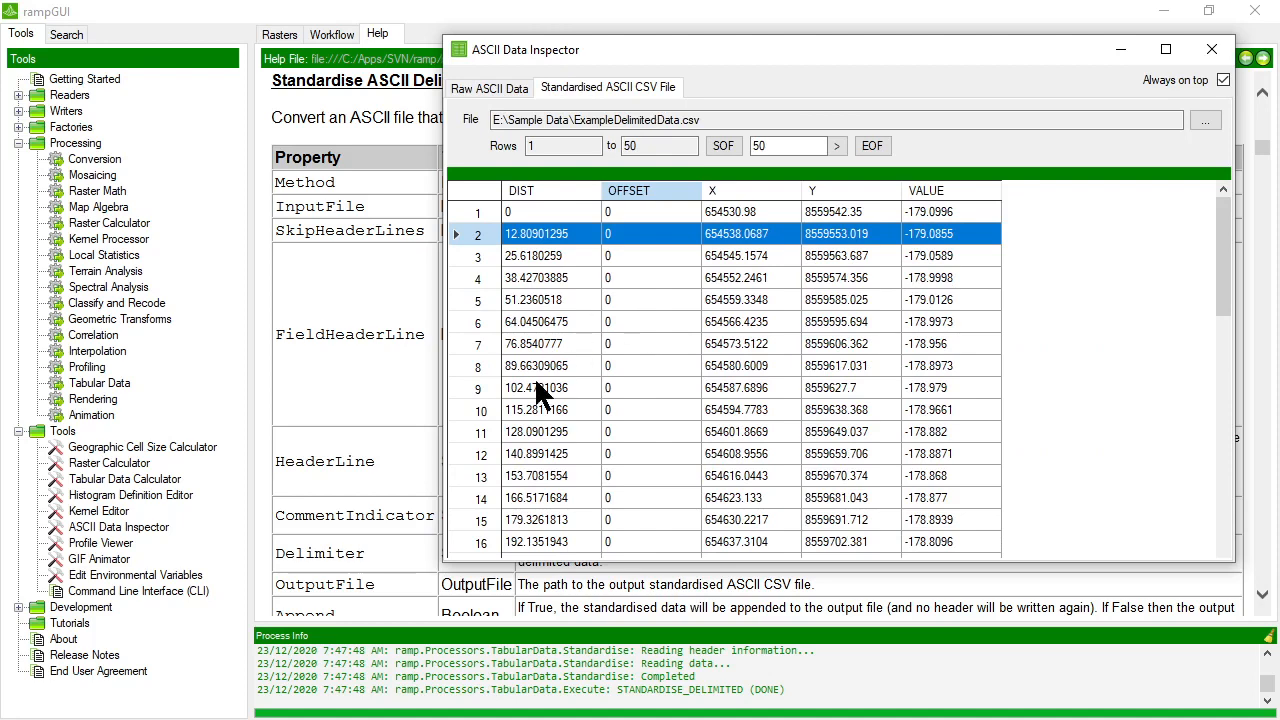
drag(443, 563, 797, 535)
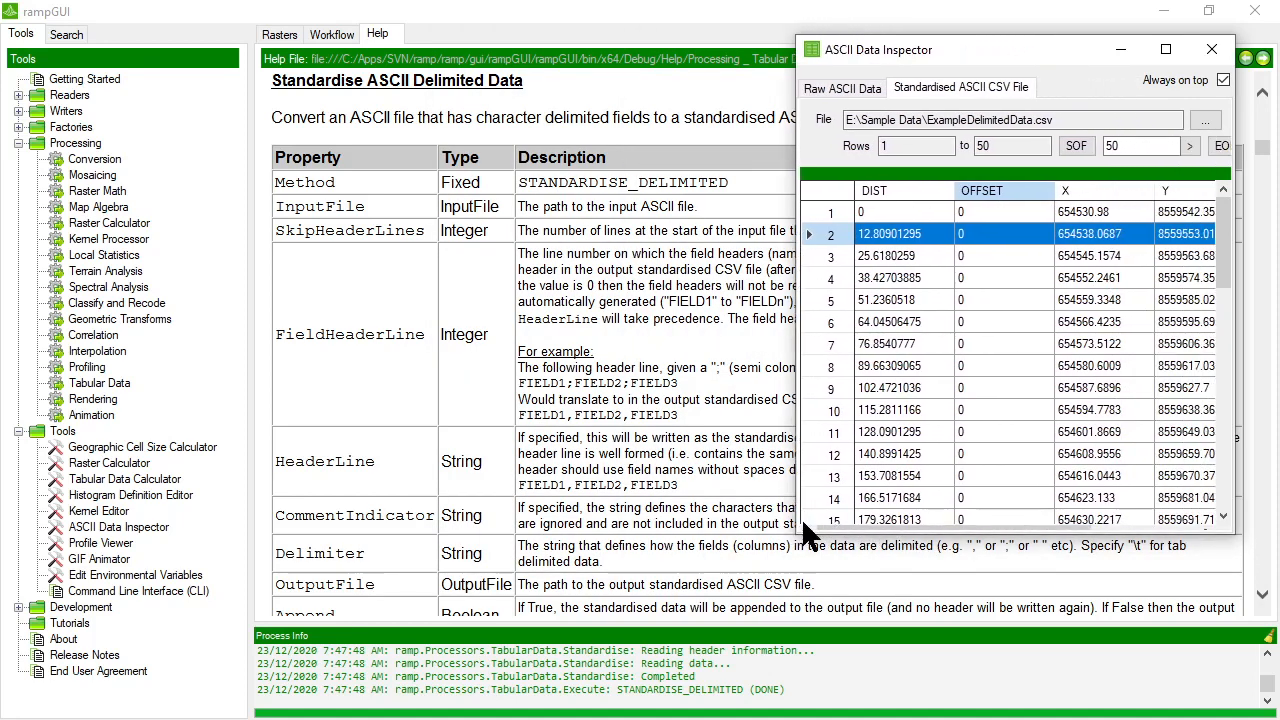
Open jodc-depth500mesh-20201209102410.txt from the Sample Data folder in the inspector's raw data view and widen the window.
click(864, 86)
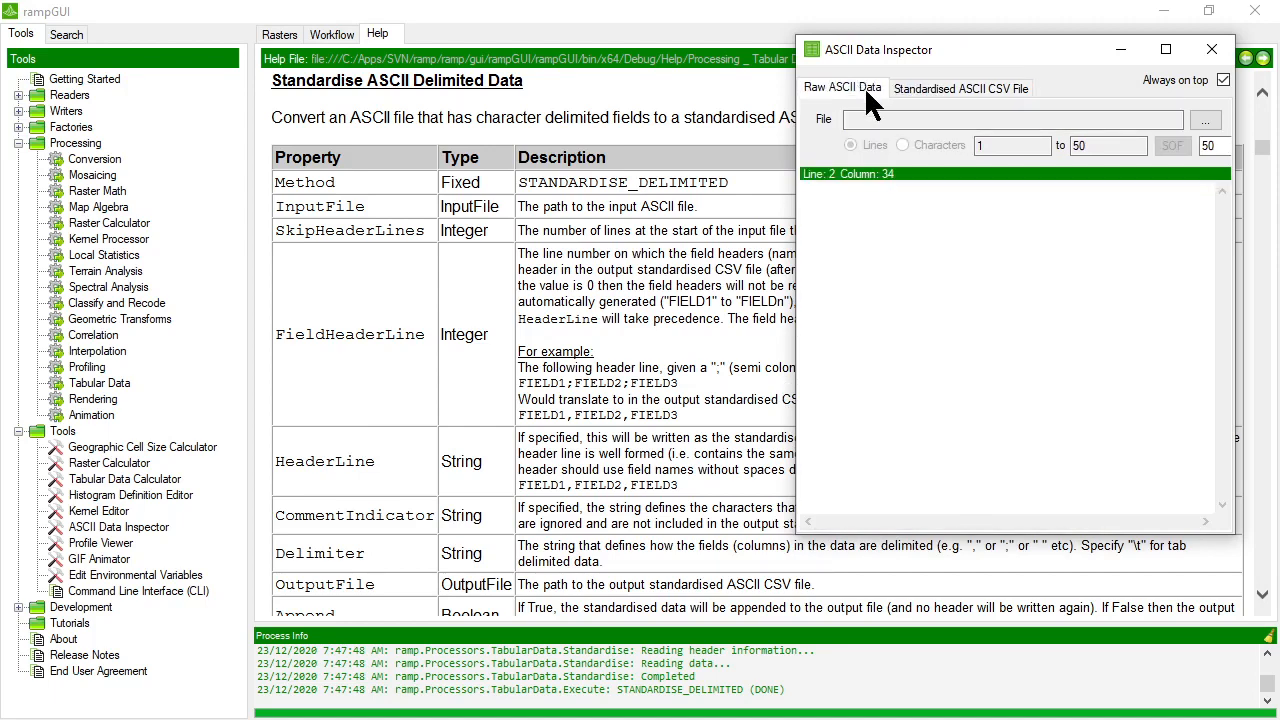
click(1205, 120)
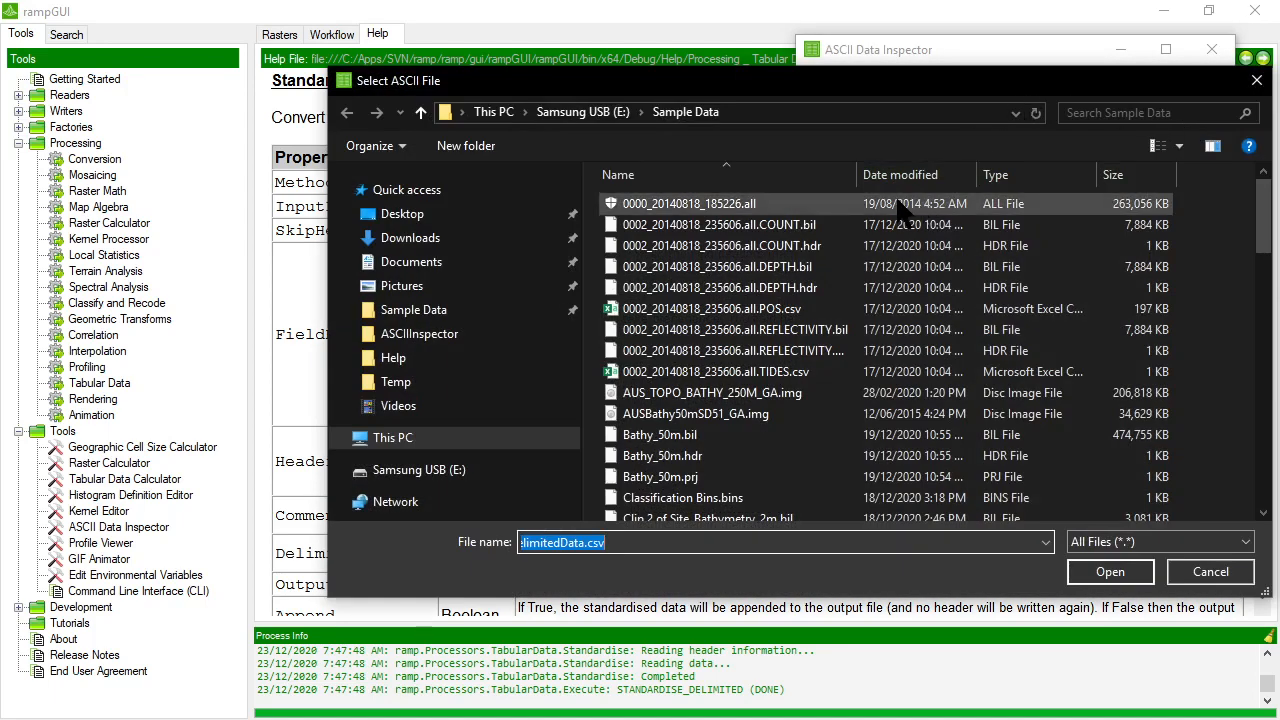
scroll(755, 475, down, 7)
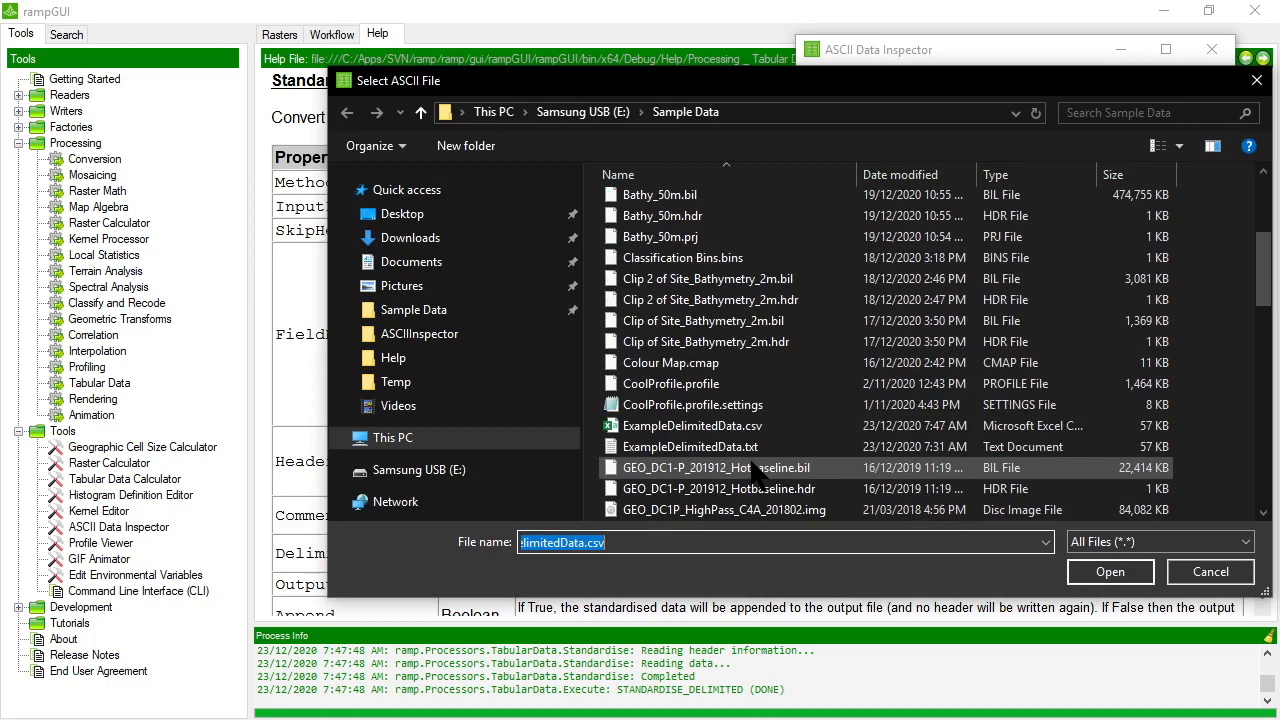
scroll(755, 470, down, 2)
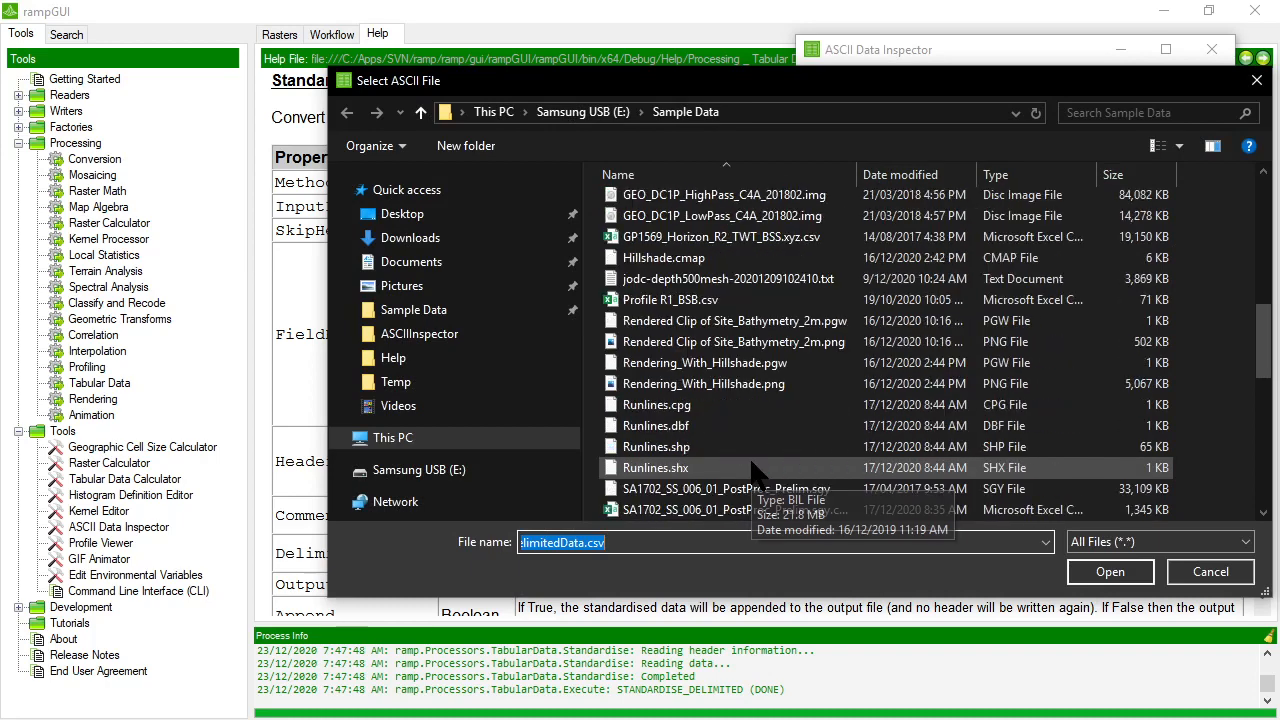
double_click(728, 278)
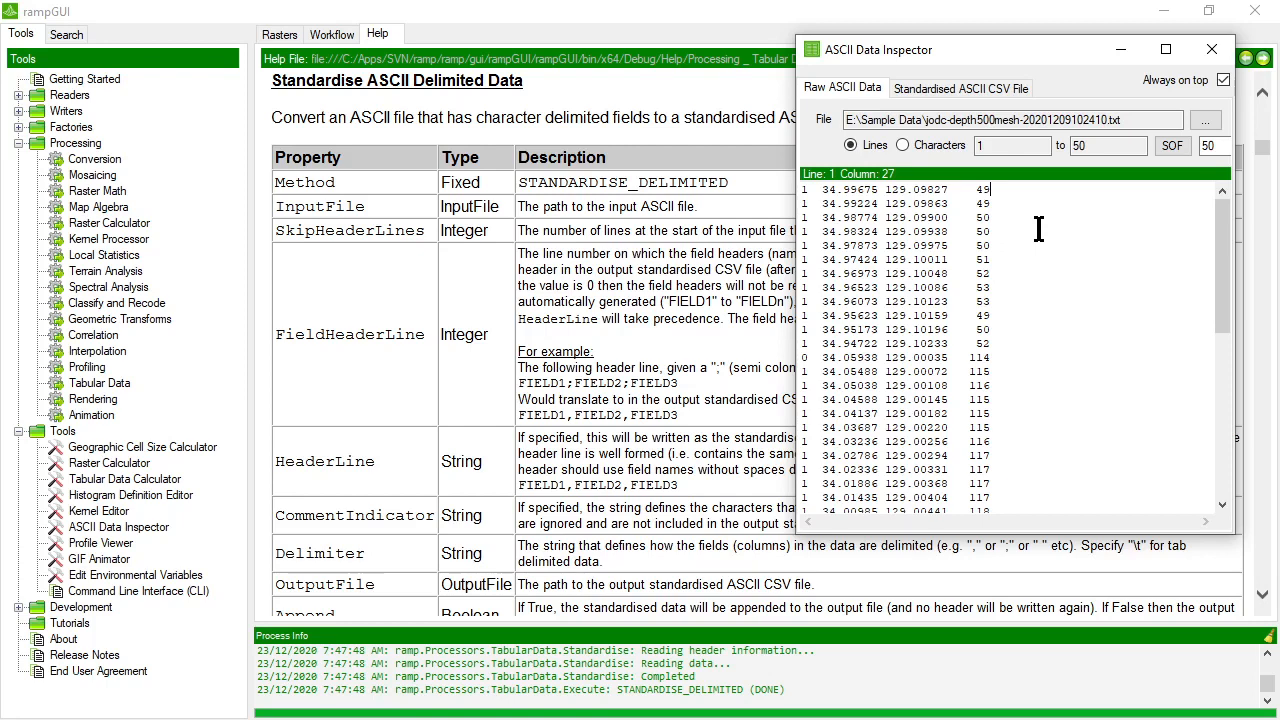
drag(795, 537, 676, 558)
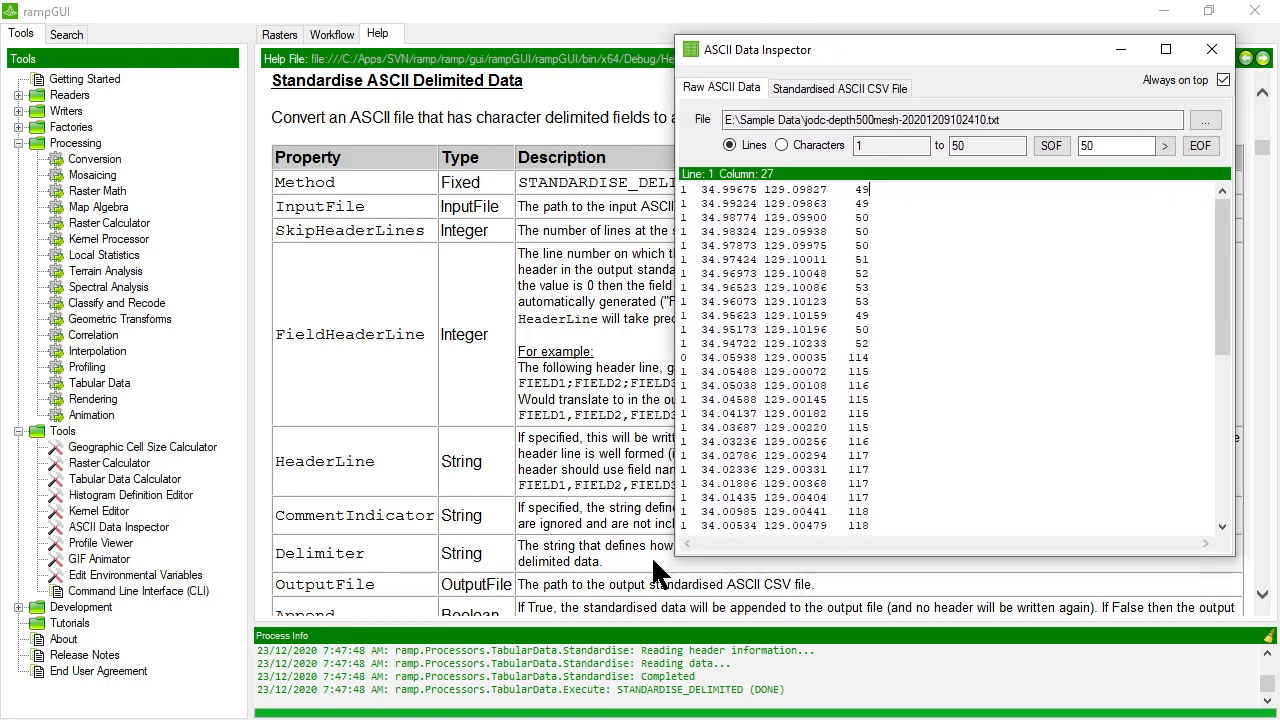
Examine the flag, coordinate and depth columns of the fixed-width file in the raw data view.
click(682, 190)
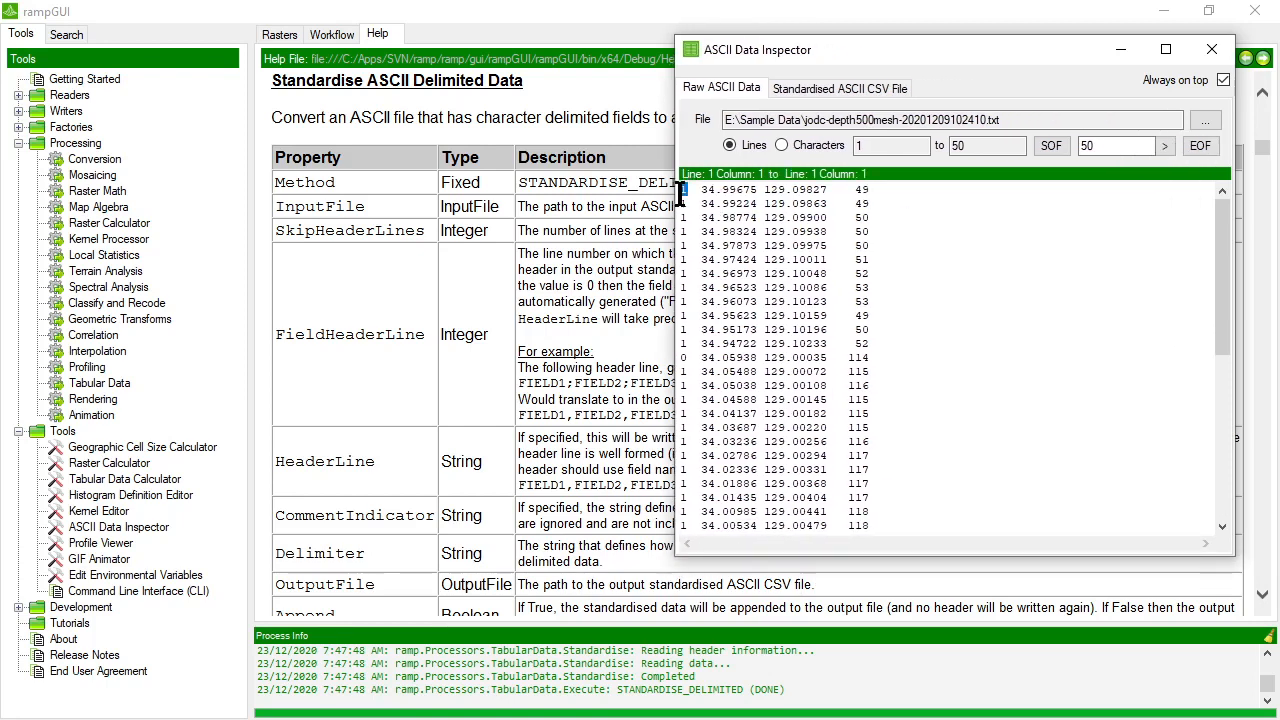
double_click(686, 358)
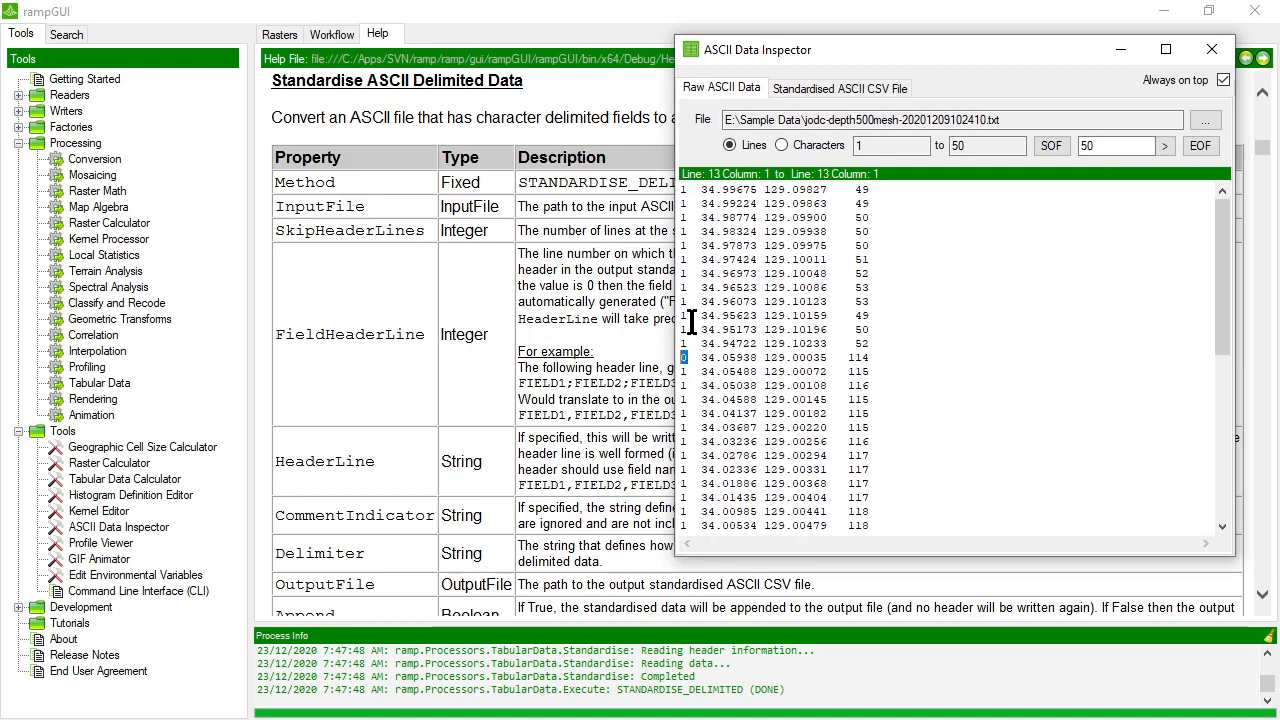
click(686, 190)
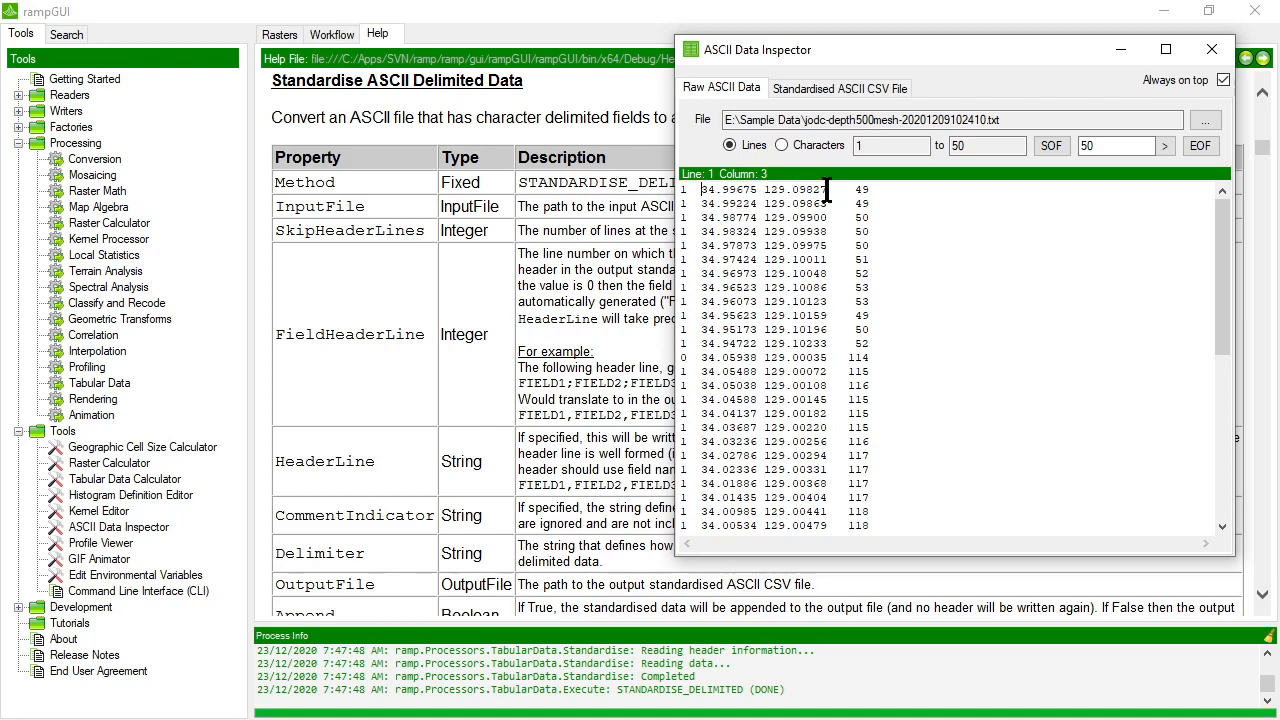
drag(828, 189, 871, 189)
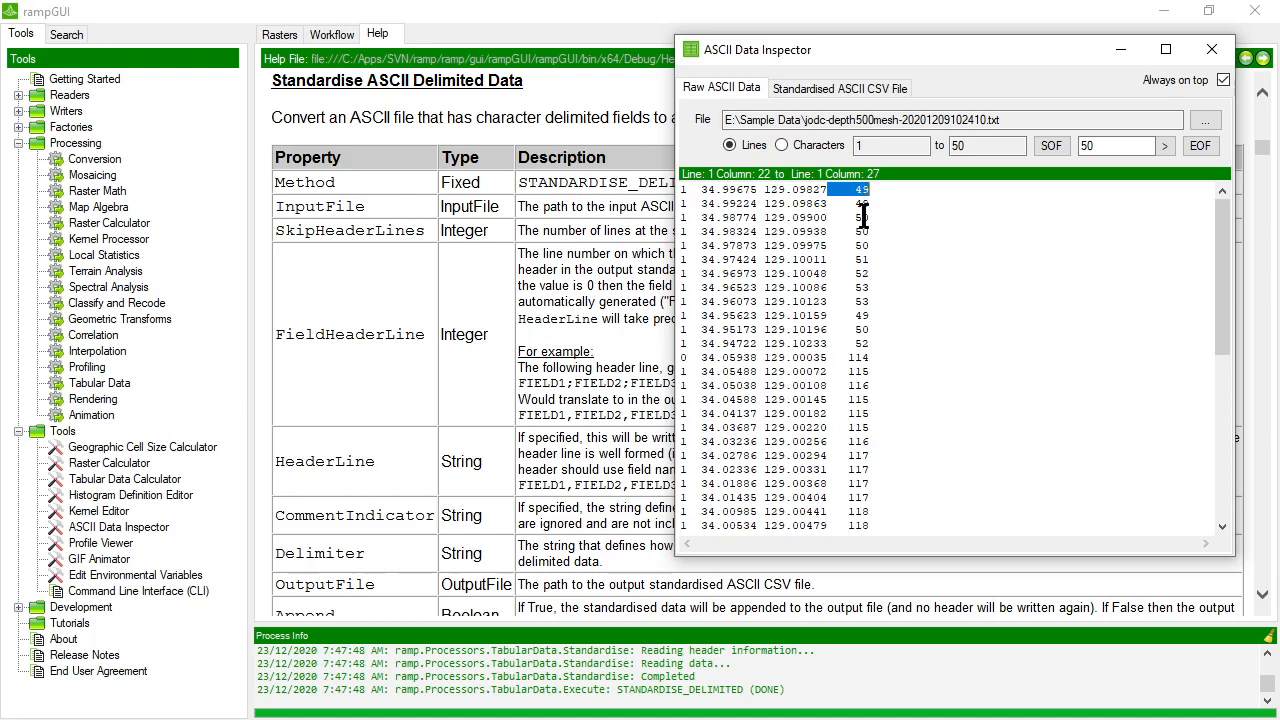
scroll(857, 437, down, 7)
scroll(857, 437, up, 7)
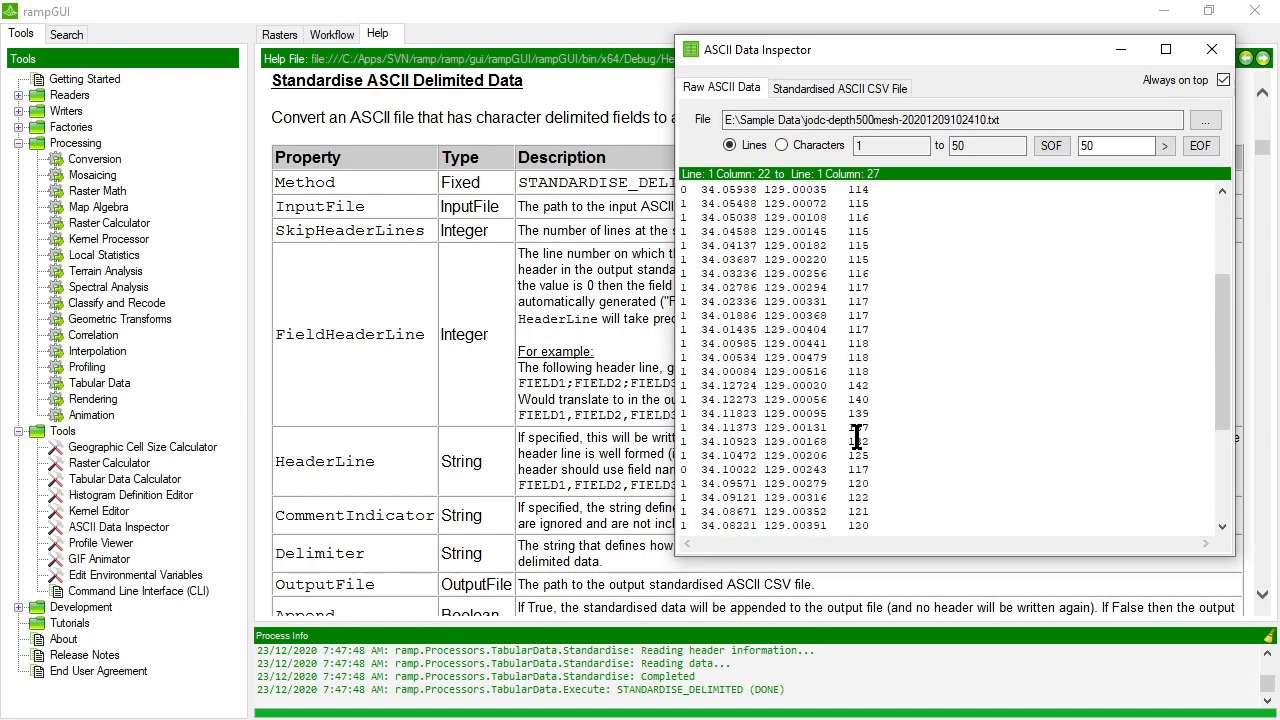
click(888, 193)
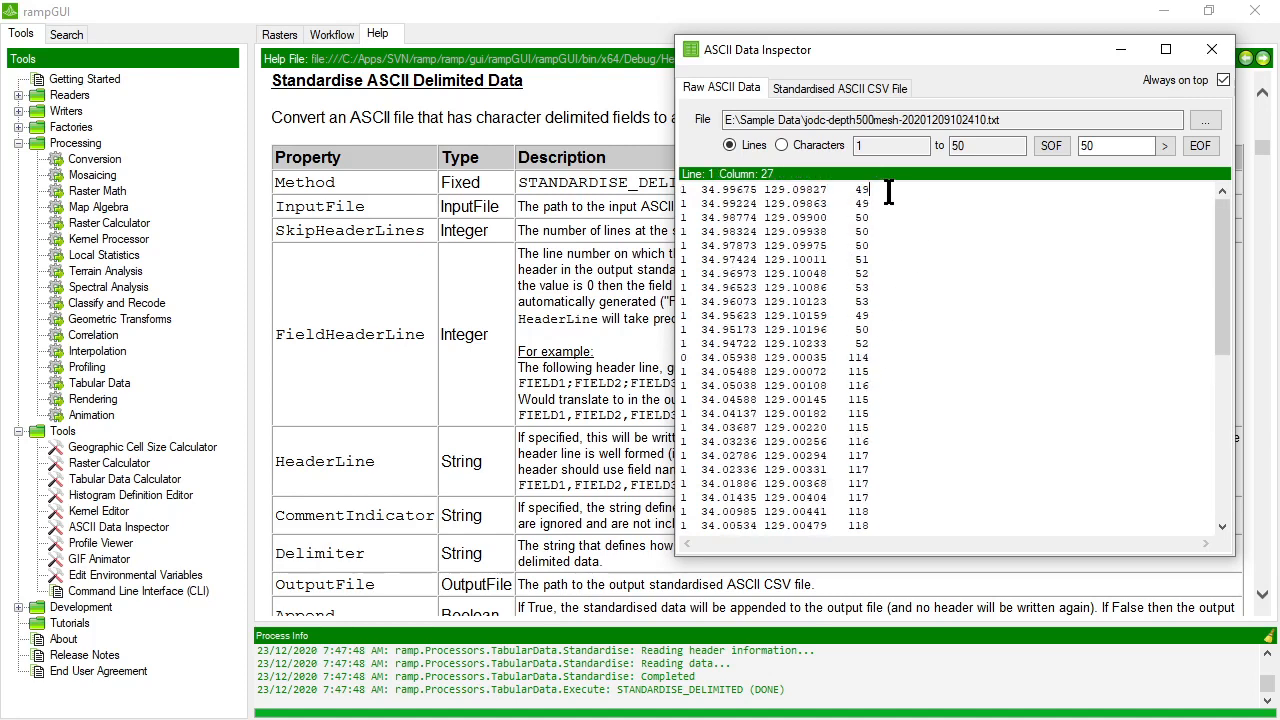
Open the Tabular Data processor with the Standardise ASCII Fixed Width Columnar Data method and arrange it beside the narrowed inspector.
double_click(96, 383)
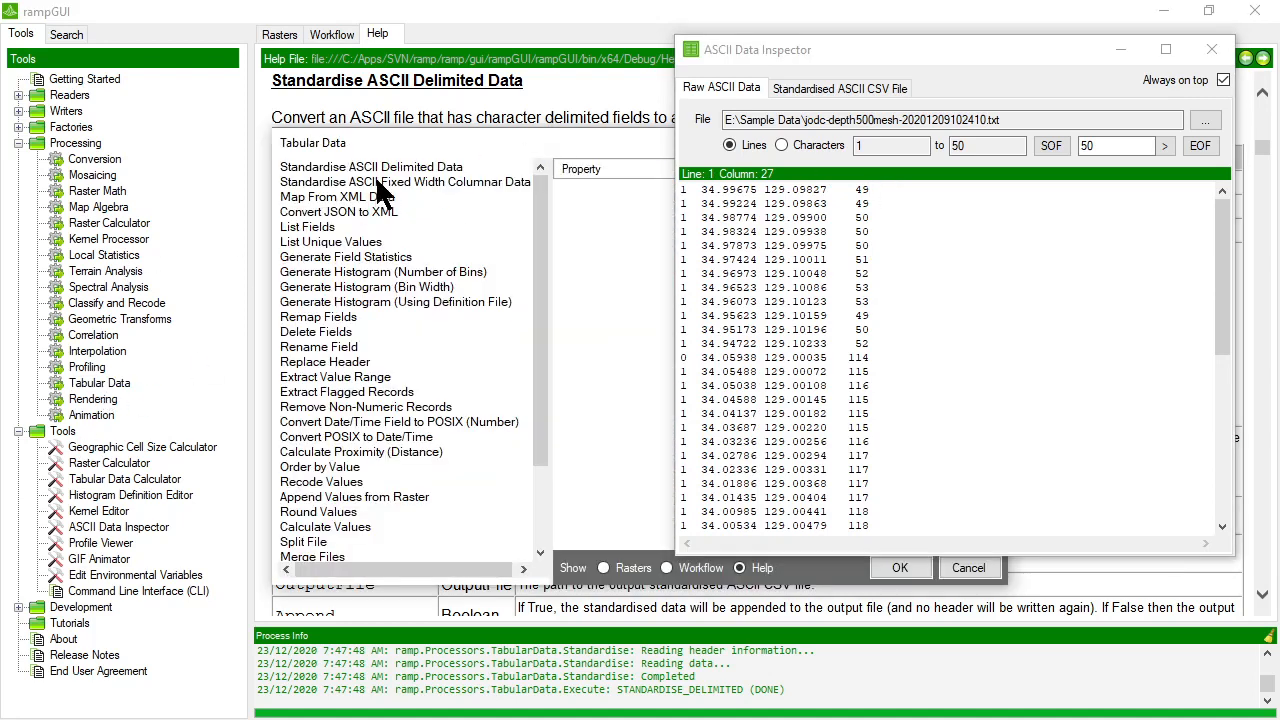
click(383, 190)
drag(494, 135, 270, 103)
drag(685, 195, 871, 184)
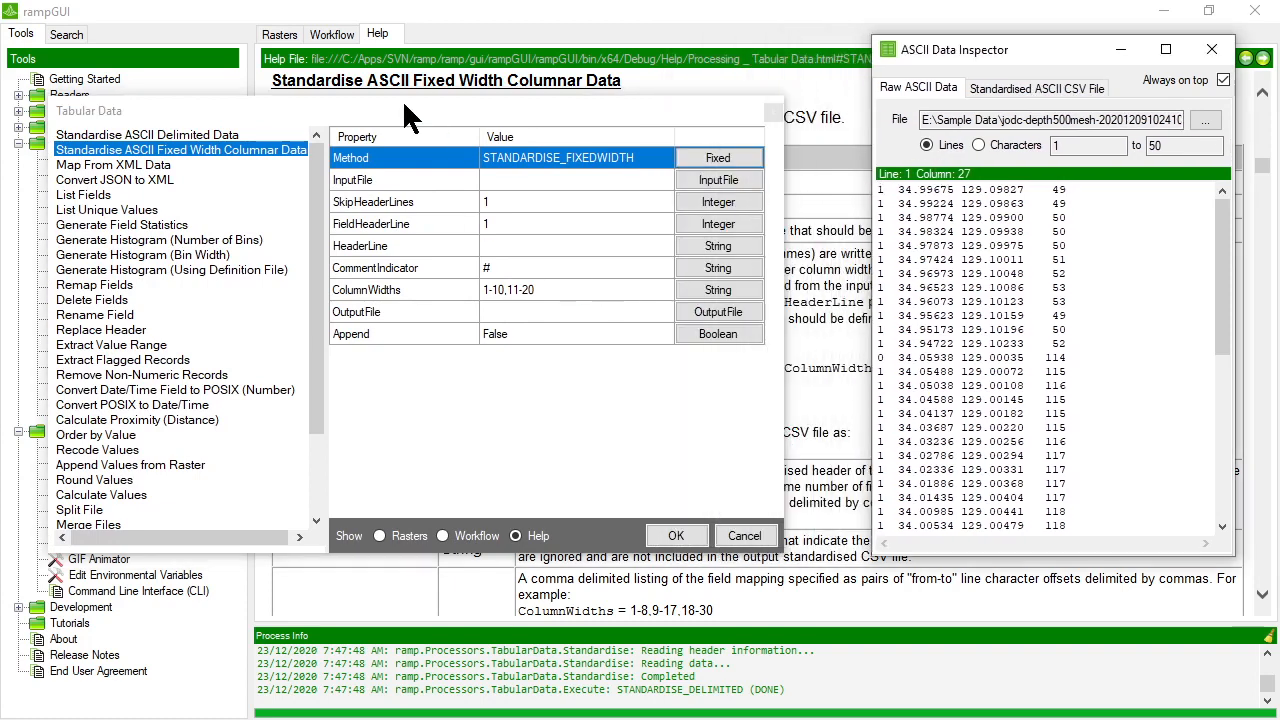
drag(404, 104, 444, 103)
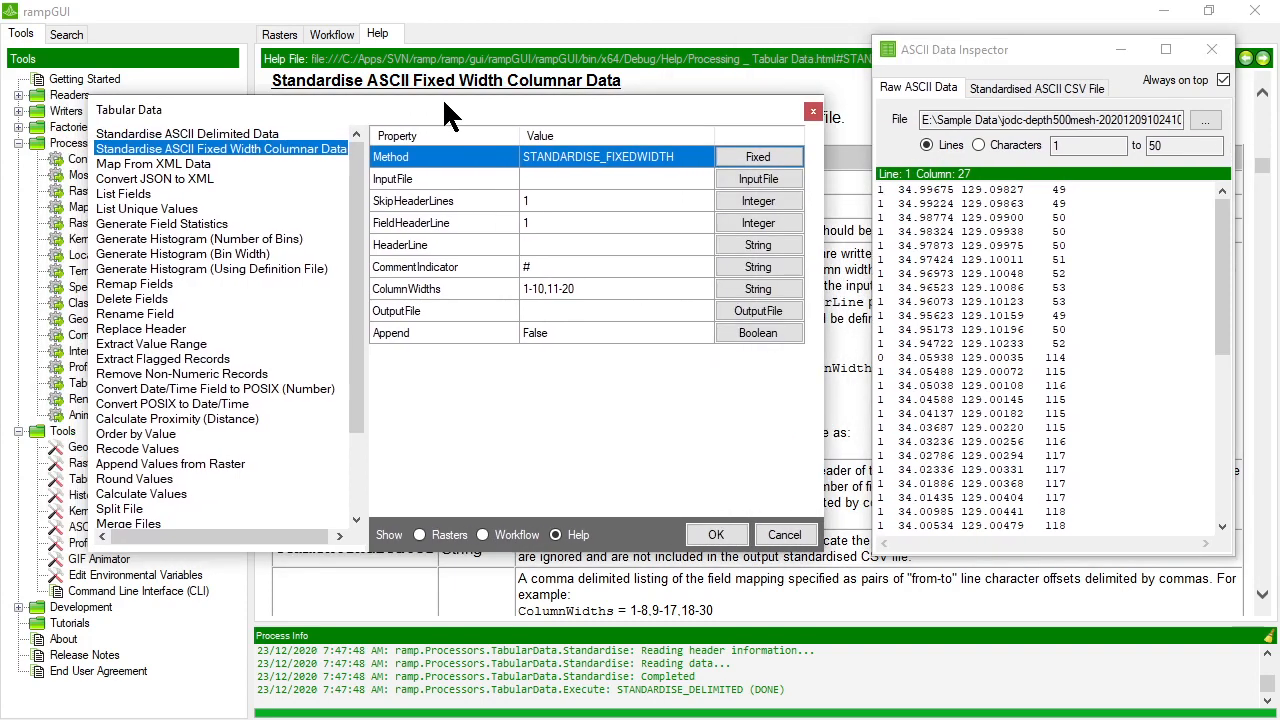
Set InputFile to jodc-depth500mesh-20201209102410.txt from the Sample Data folder.
click(1113, 190)
click(634, 178)
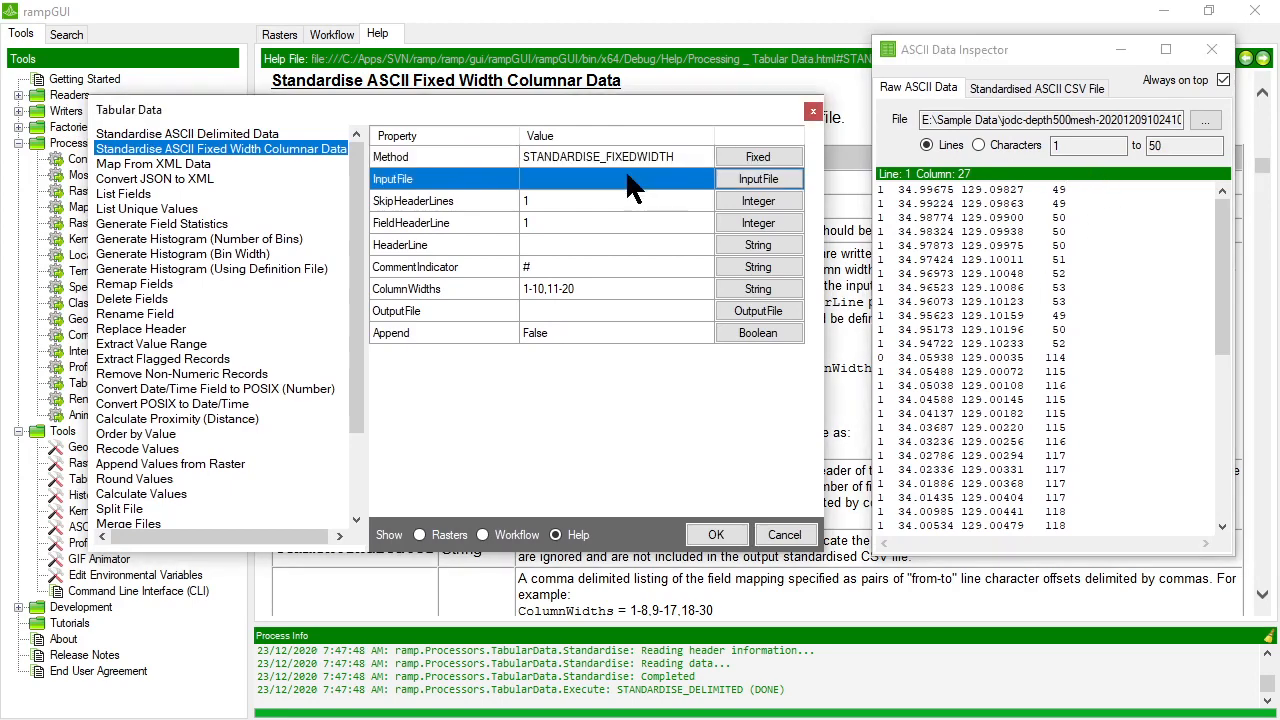
click(760, 178)
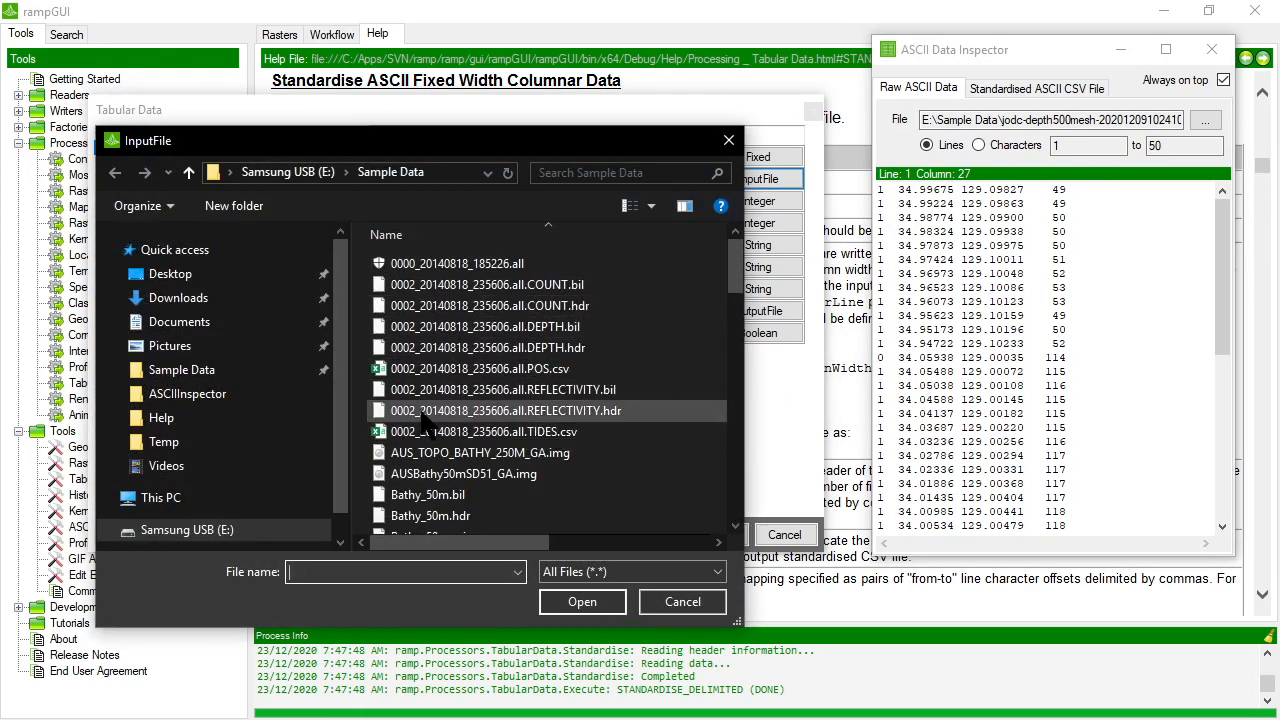
scroll(435, 420, down, 3)
scroll(435, 420, down, 6)
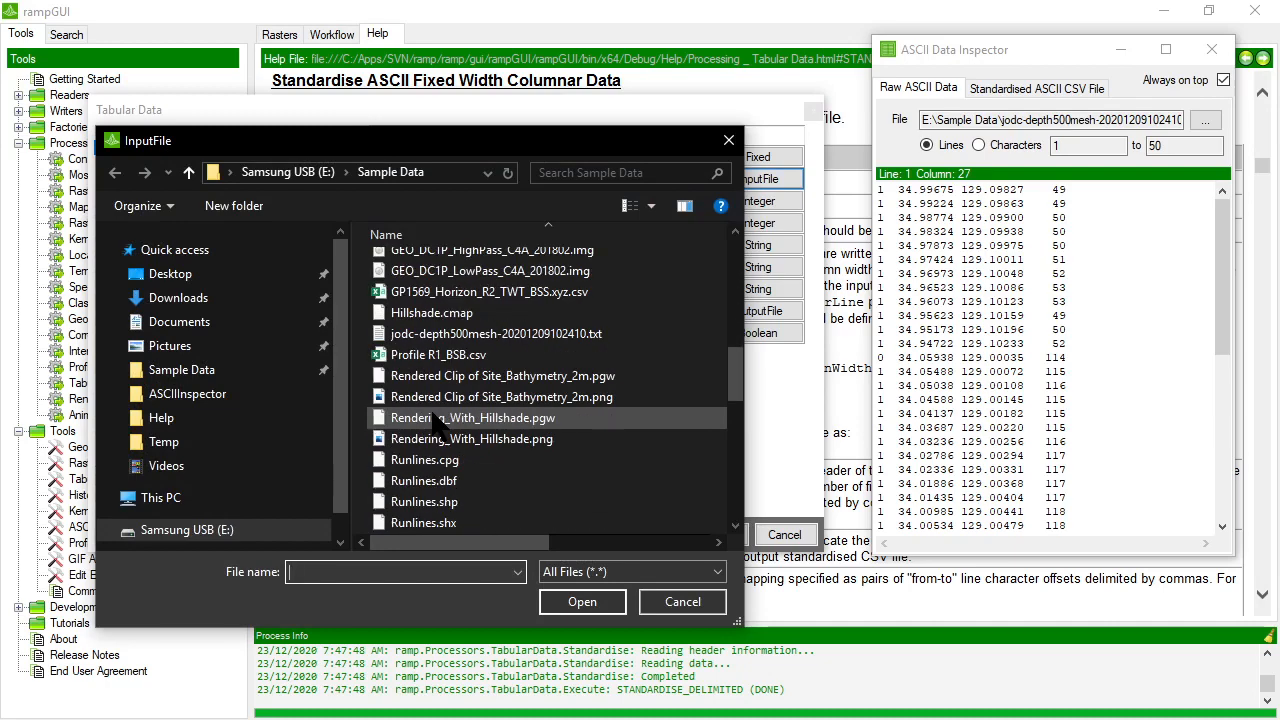
scroll(435, 420, up, 1)
double_click(430, 382)
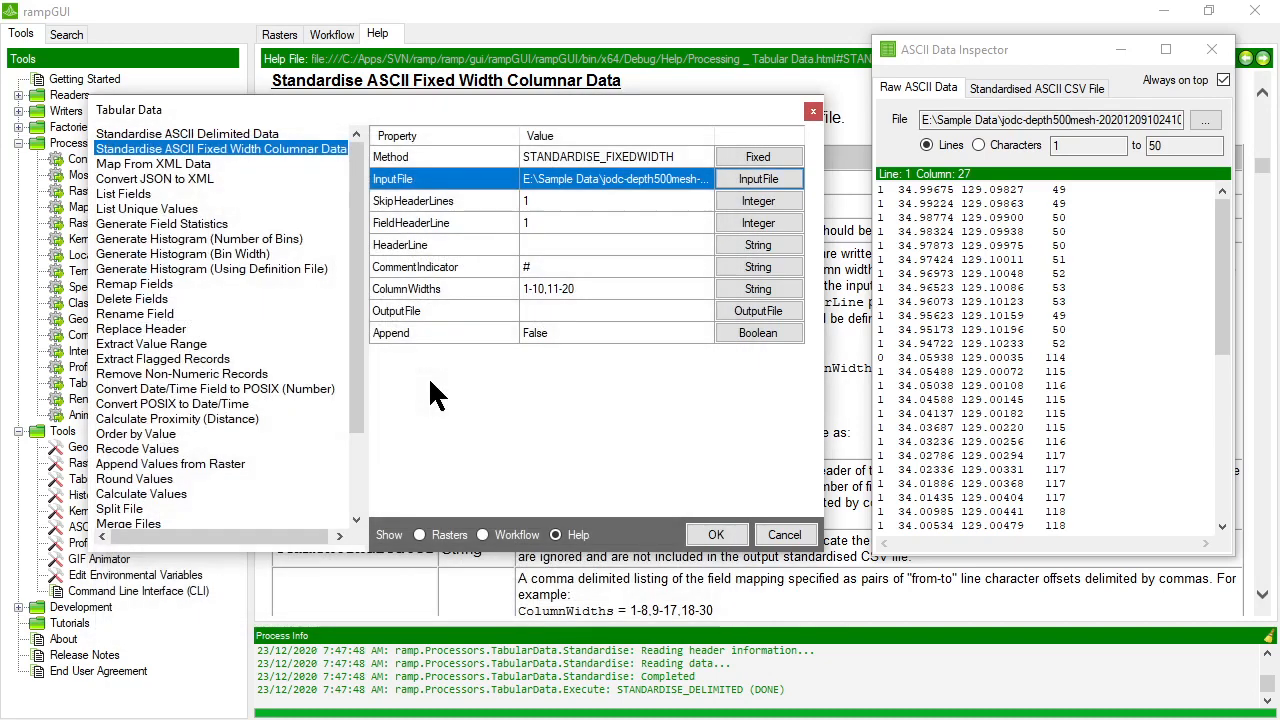
Set both SkipHeaderLines and FieldHeaderLine to 0 for the fixed-width input file.
click(580, 205)
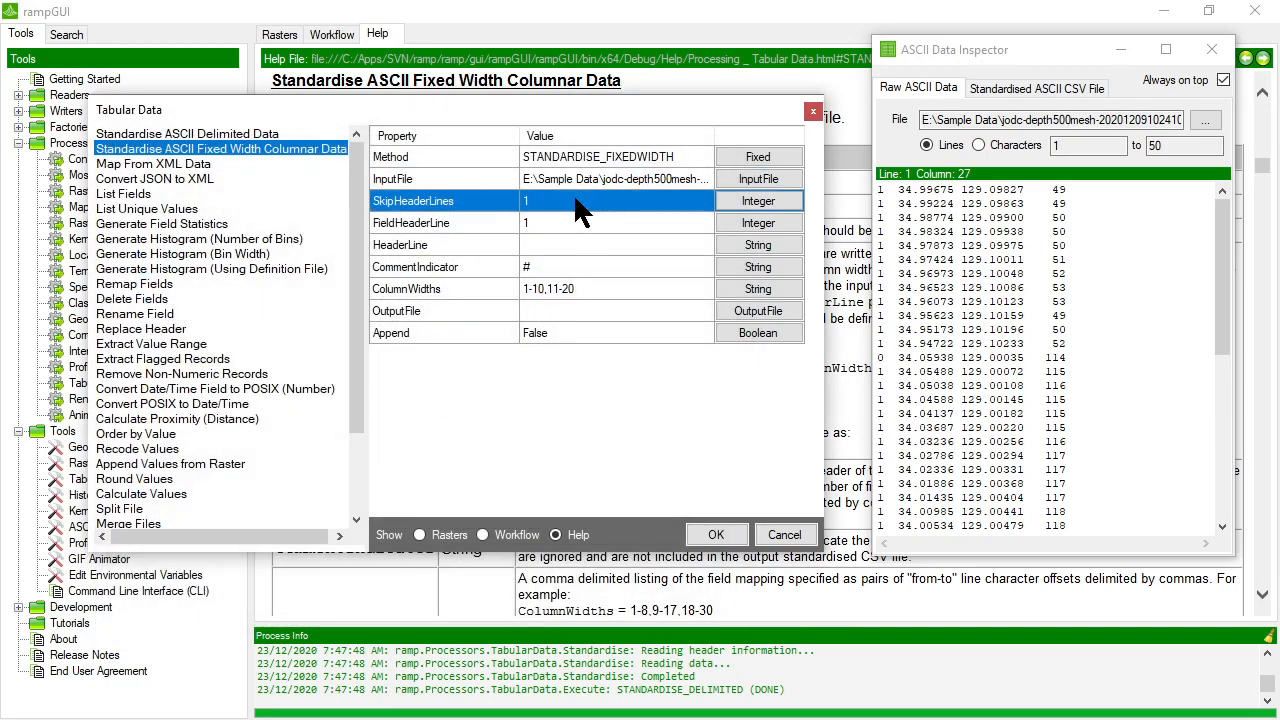
click(1092, 196)
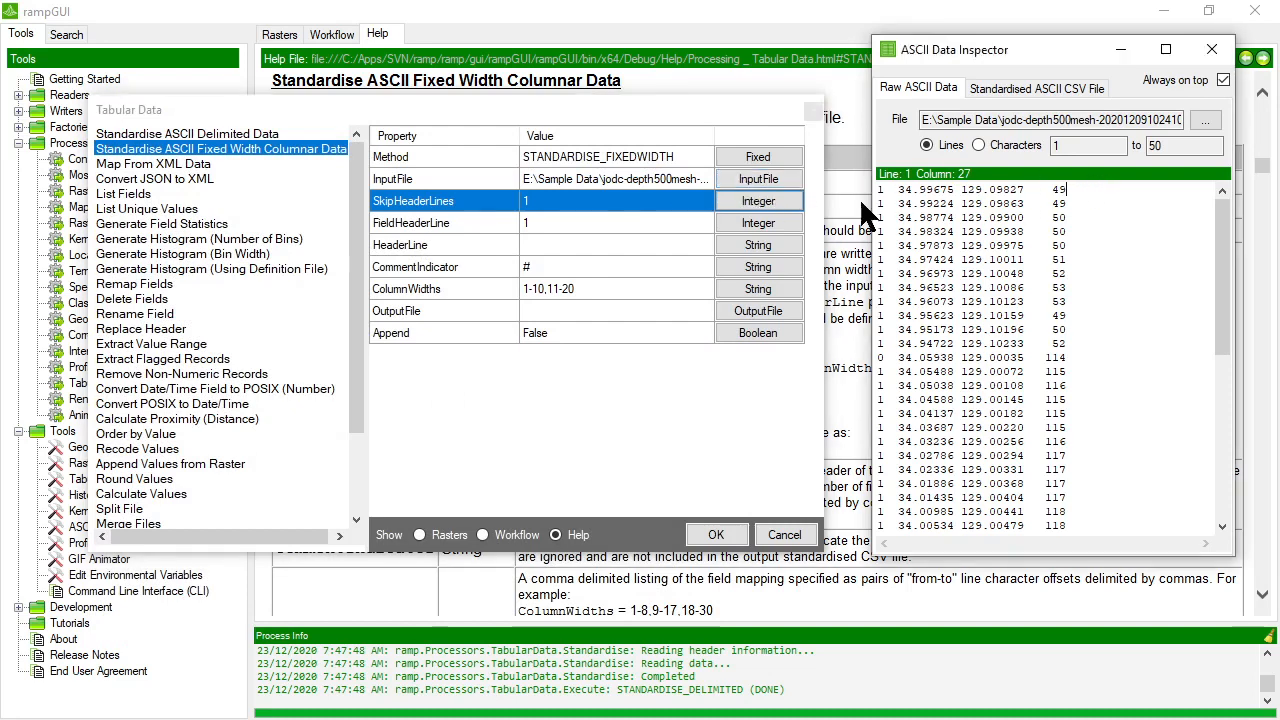
click(758, 202)
text(0)
key(Return)
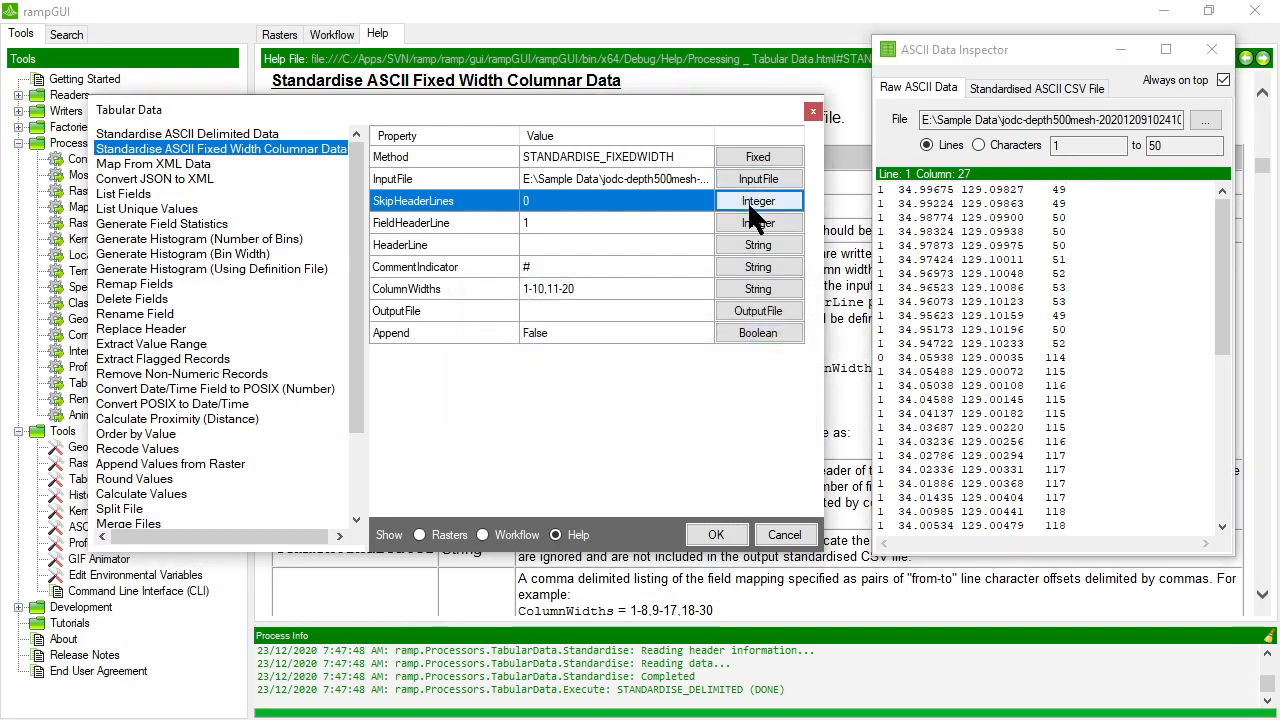
click(668, 228)
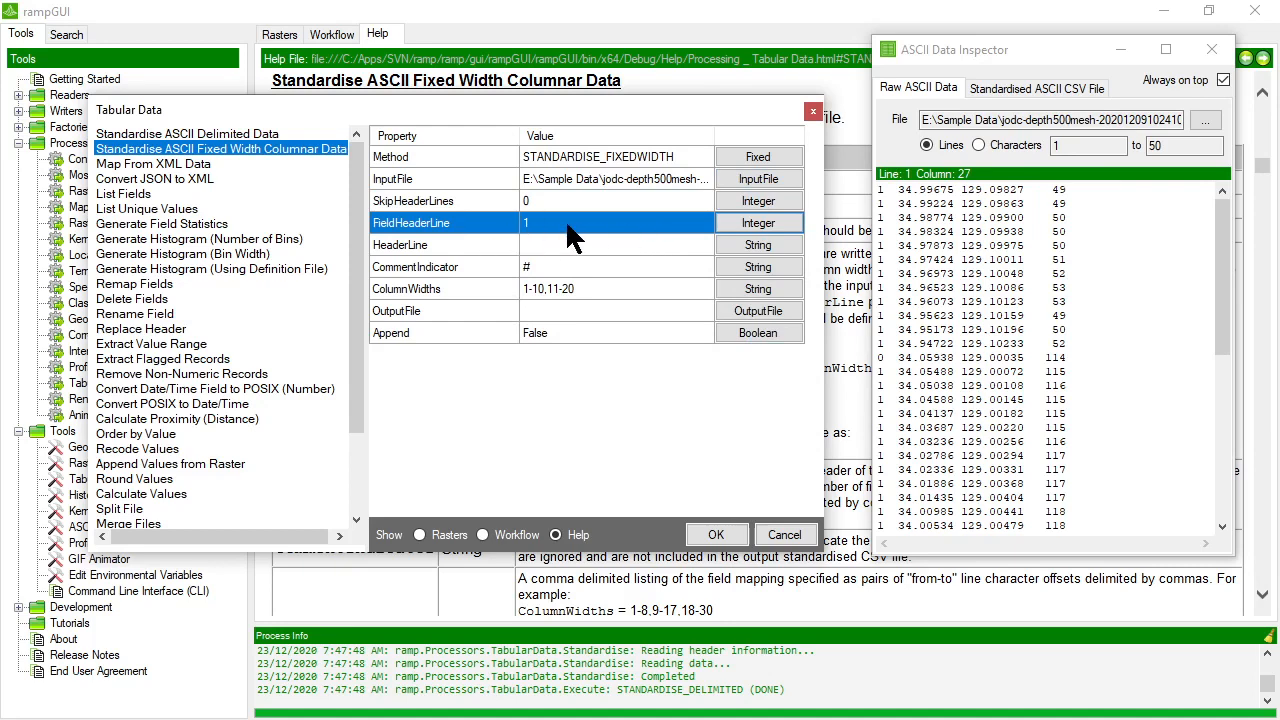
click(758, 226)
text(0)
key(Return)
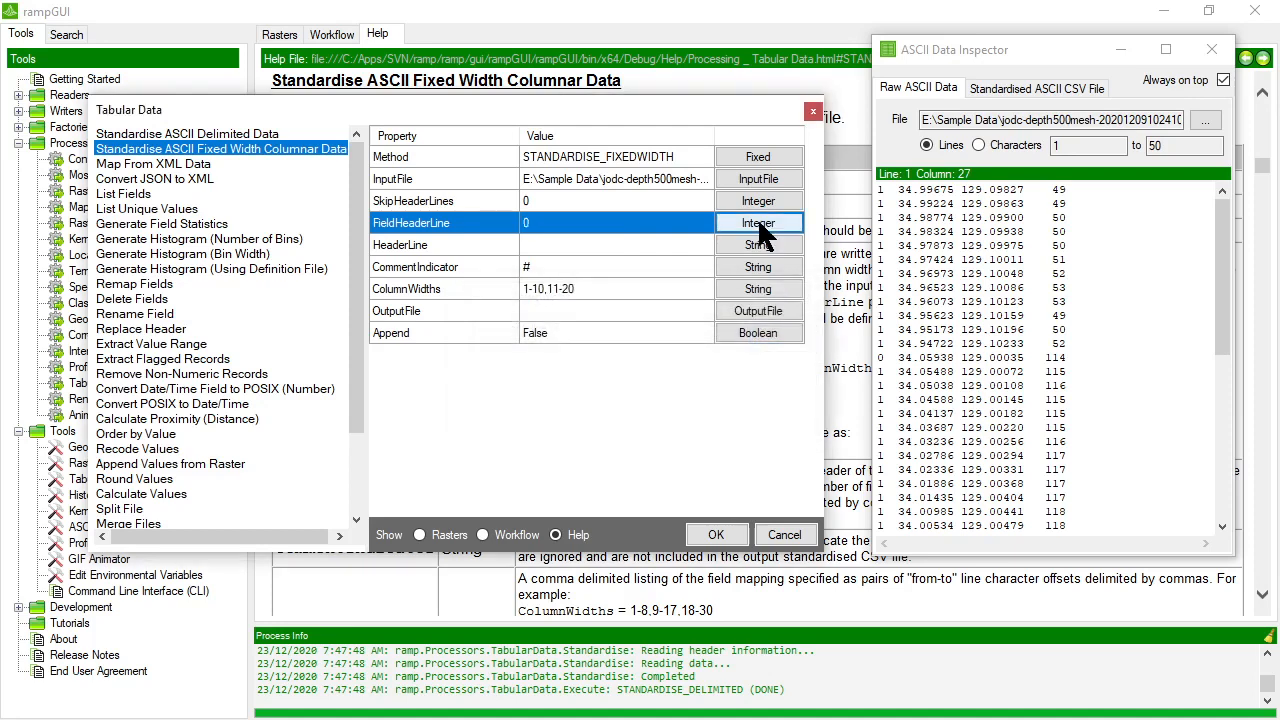
Set HeaderLine to FLAG,LAT,LON,DEPTH and leave CommentIndicator as #.
click(600, 245)
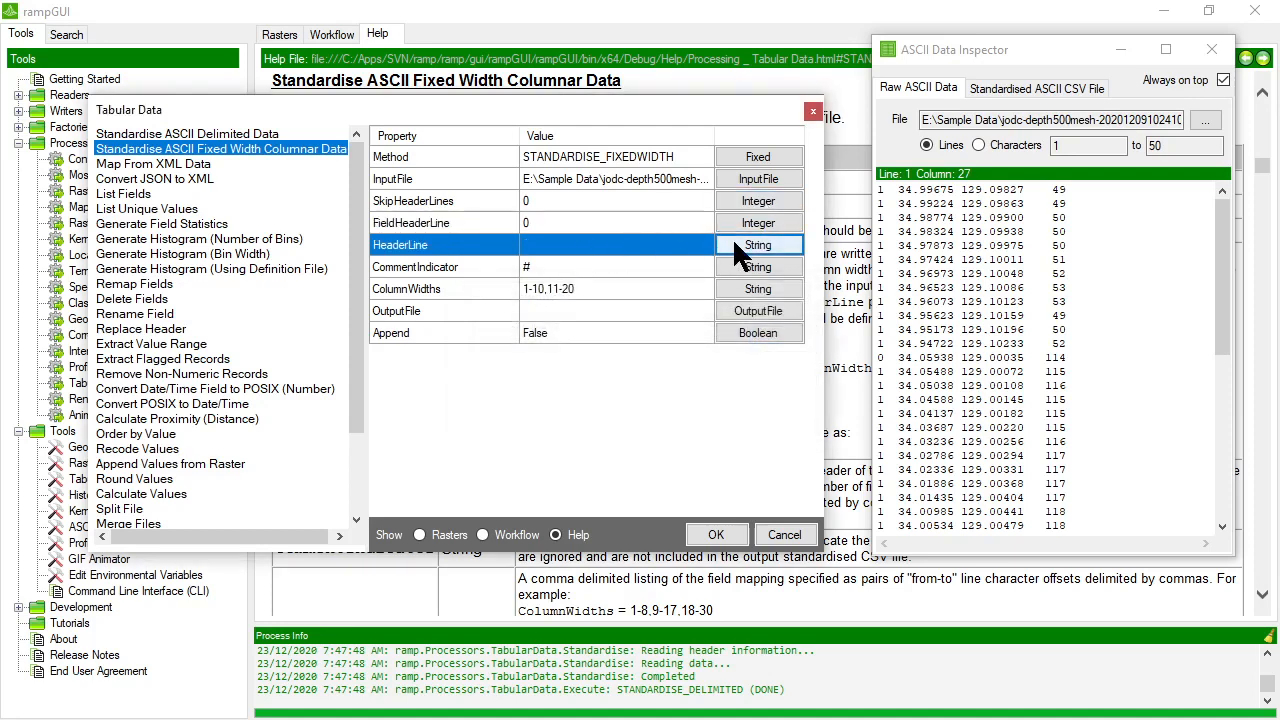
click(734, 243)
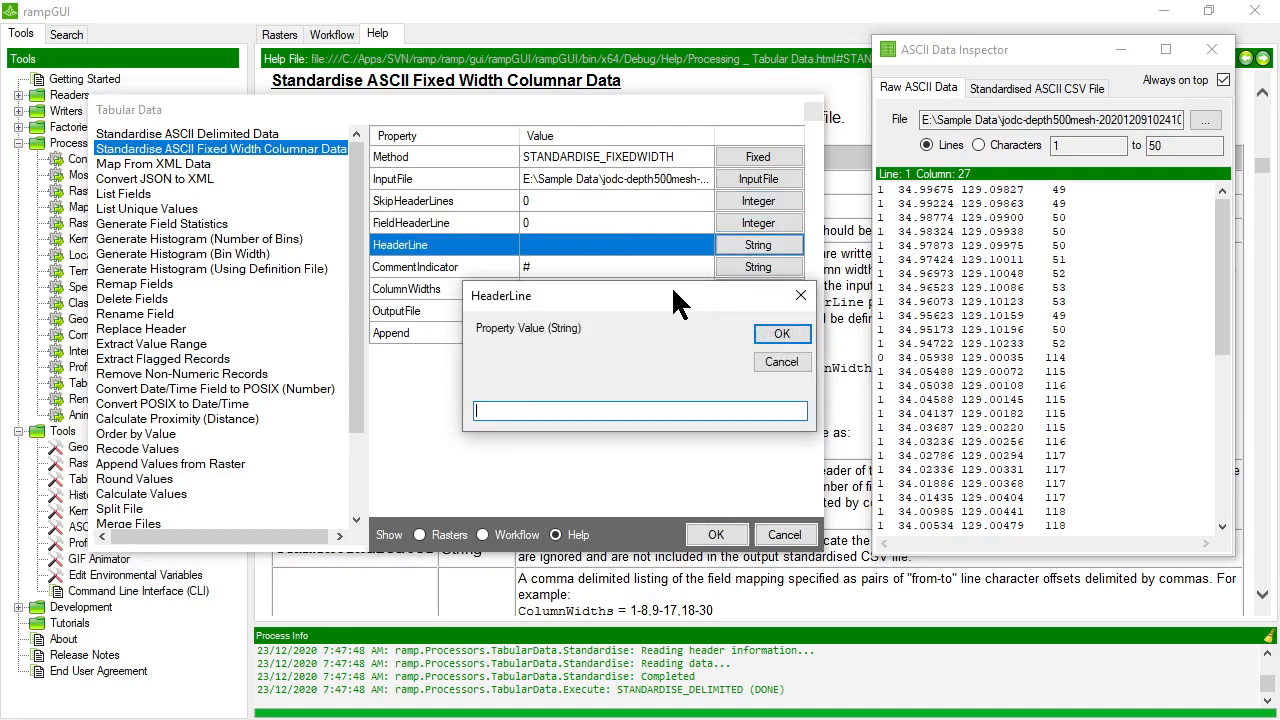
text(FLAG,LAT,LON,DEPTH)
key(Return)
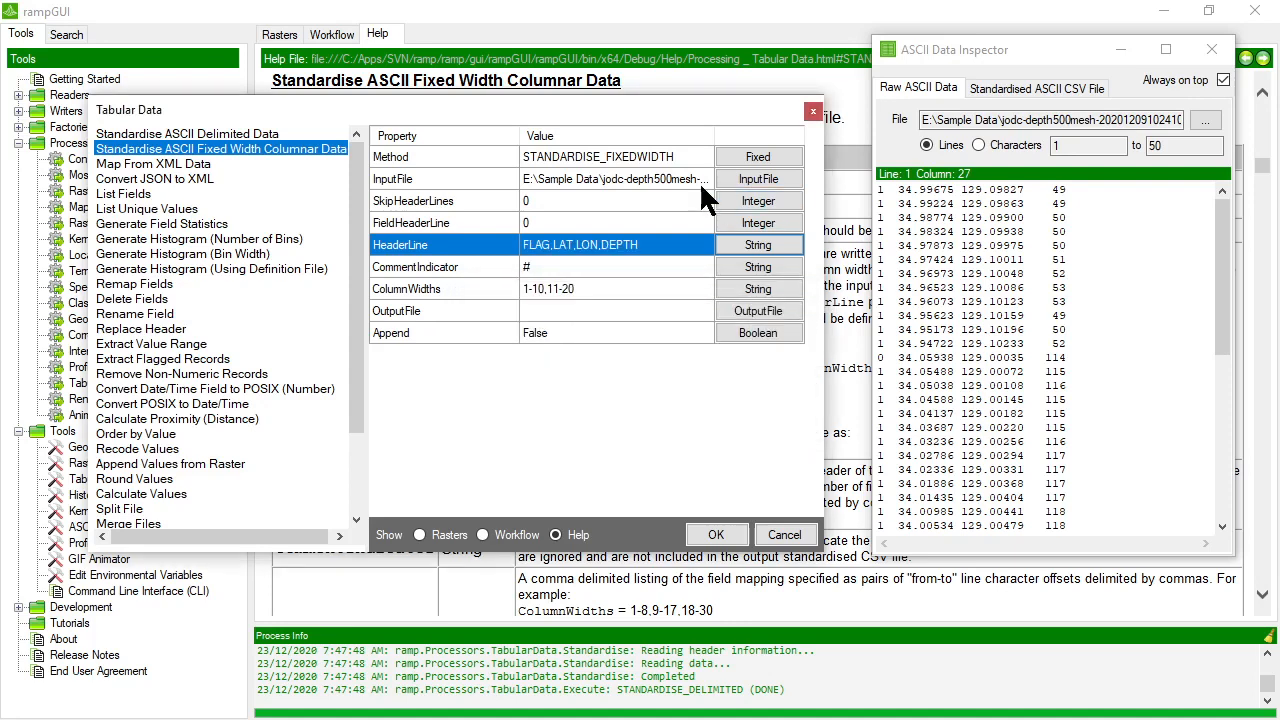
click(567, 269)
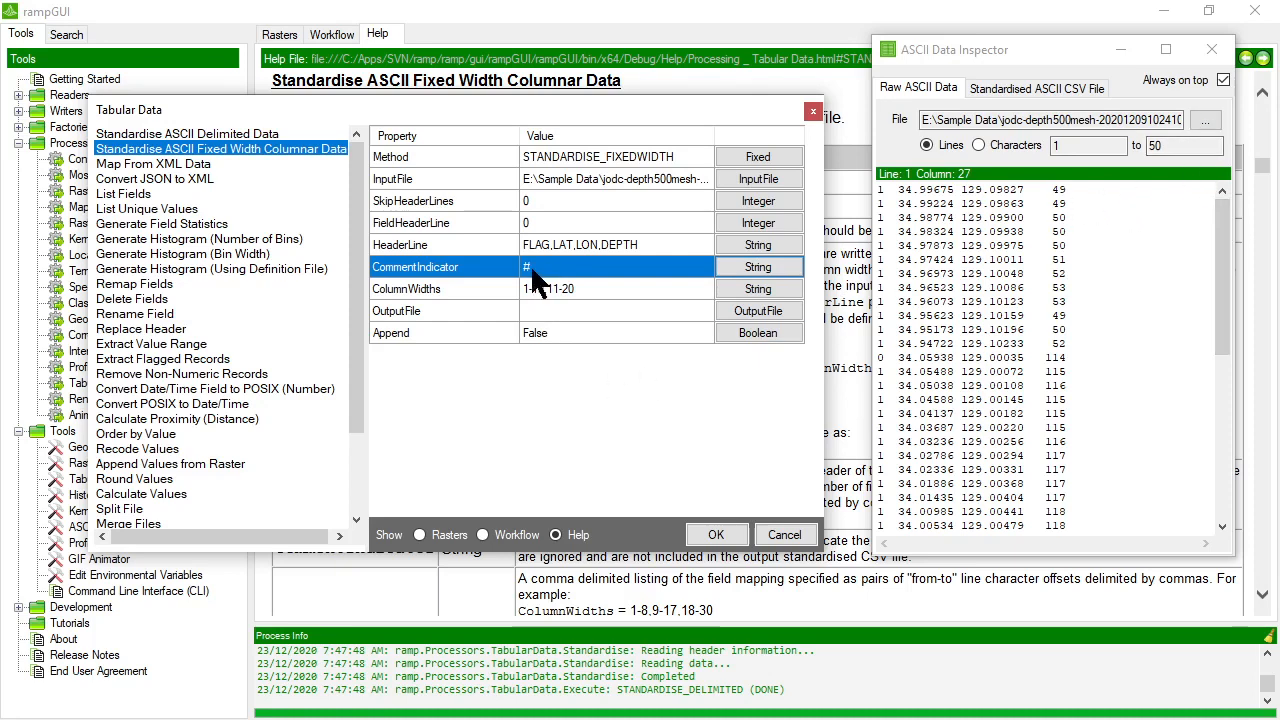
Check the flag column's character offsets in the raw data and start the ColumnWidths value with the range 1-2.
click(575, 286)
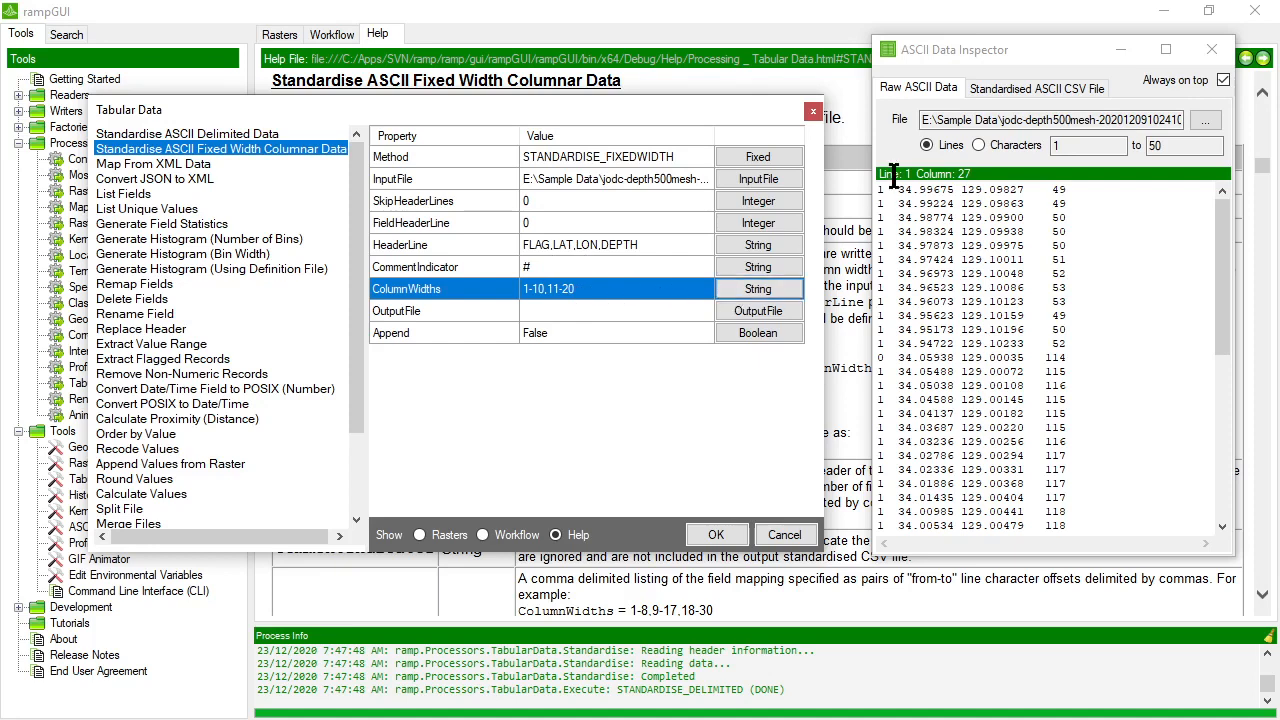
drag(879, 192, 885, 192)
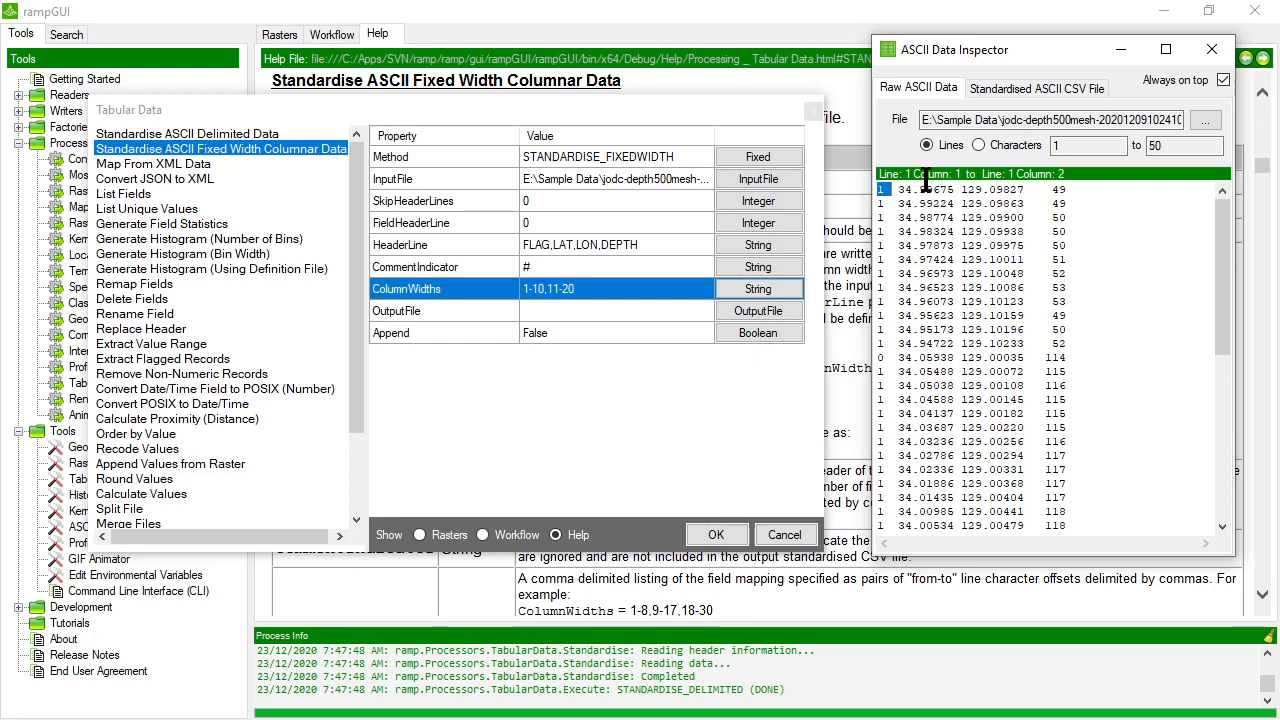
click(962, 174)
drag(877, 189, 886, 190)
click(757, 289)
text(1)
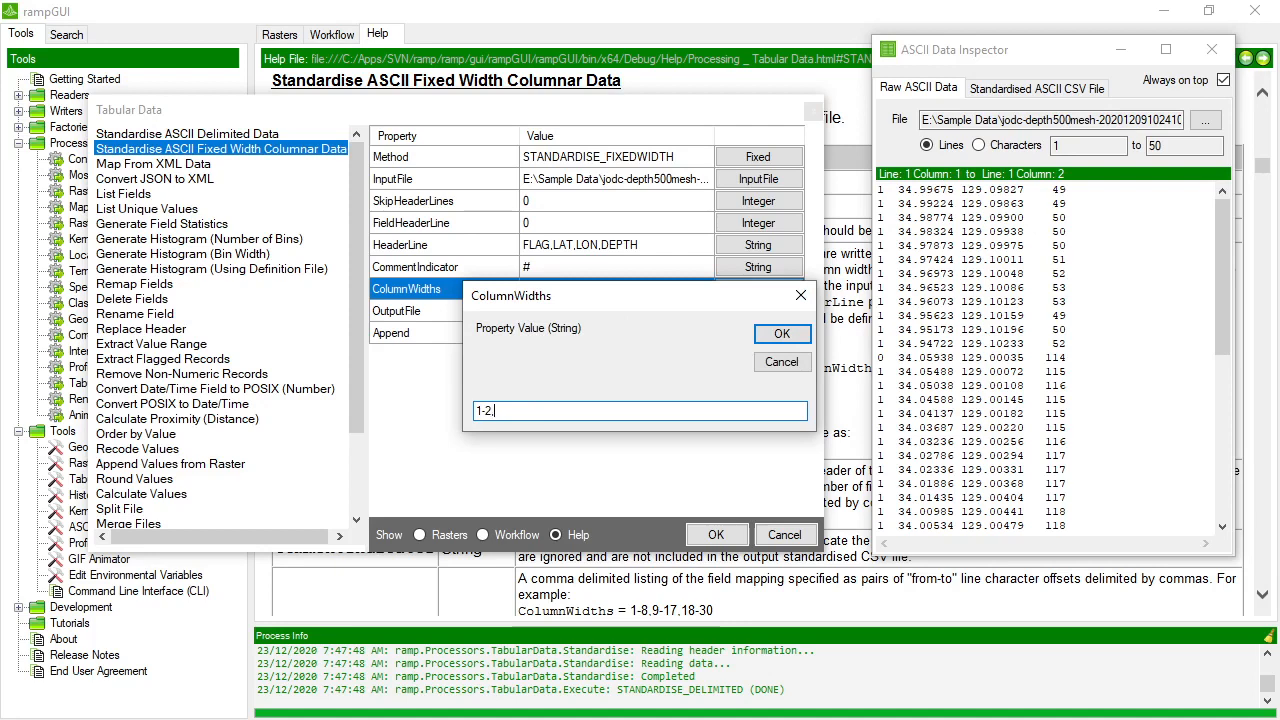
text(-2,)
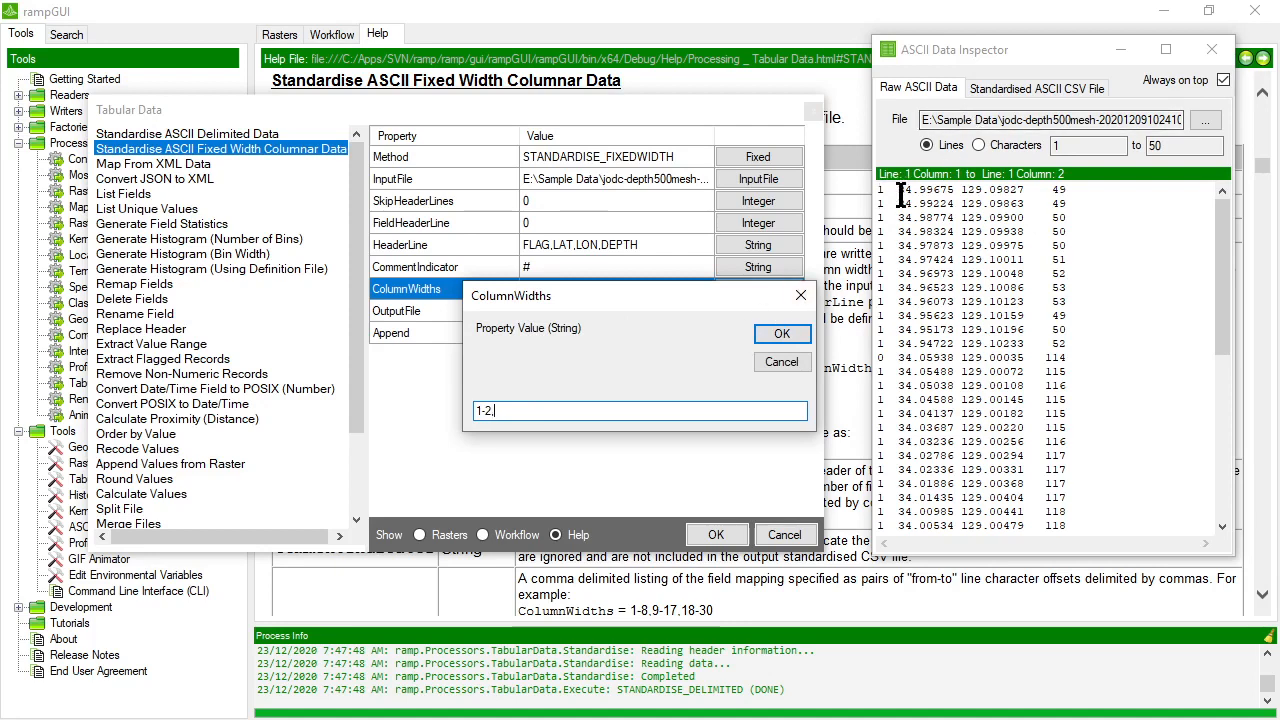
Read the latitude and longitude character offsets from the first raw data line and append 4-11,13-21 to the ColumnWidths value.
drag(898, 190, 956, 189)
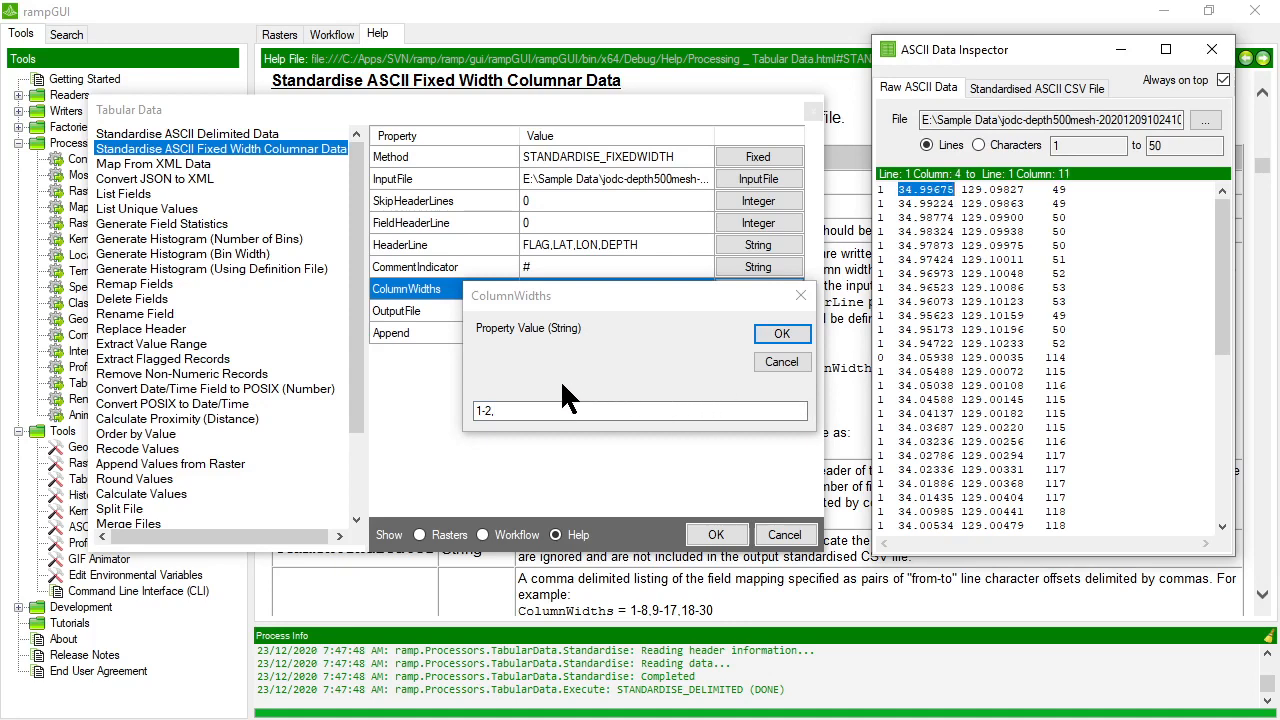
click(539, 410)
text(4-11)
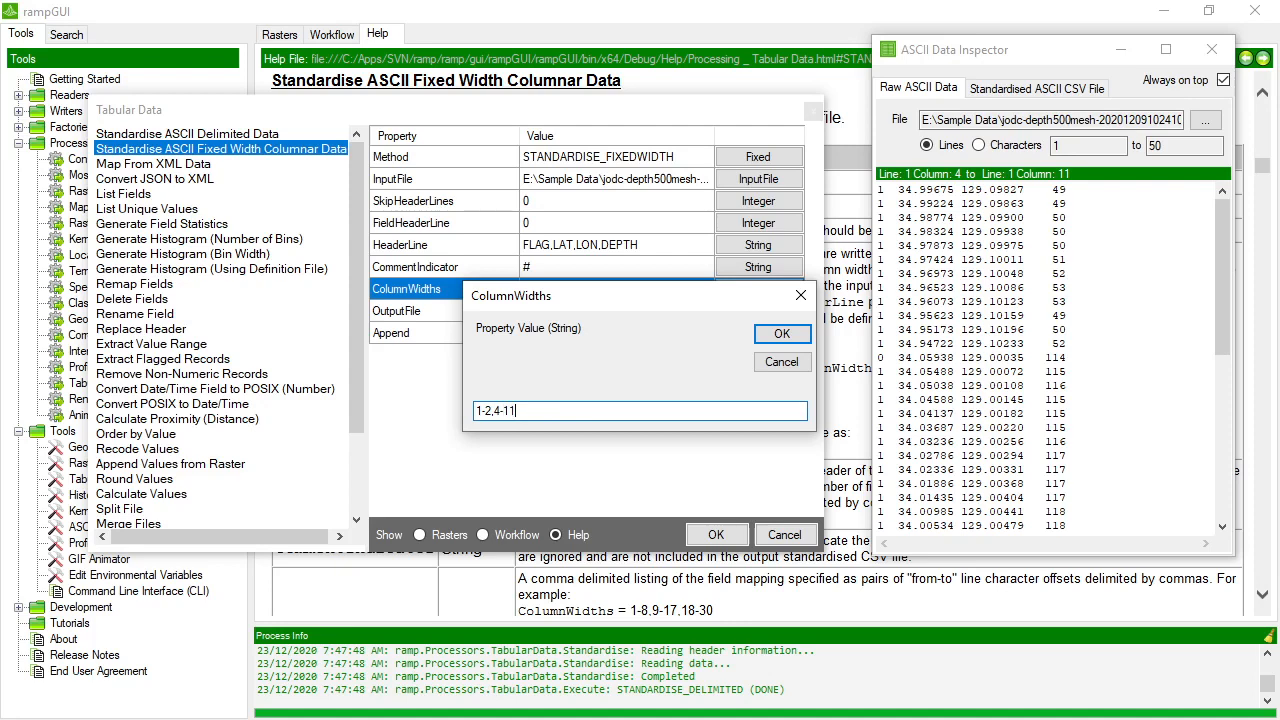
text(,)
drag(960, 189, 1025, 190)
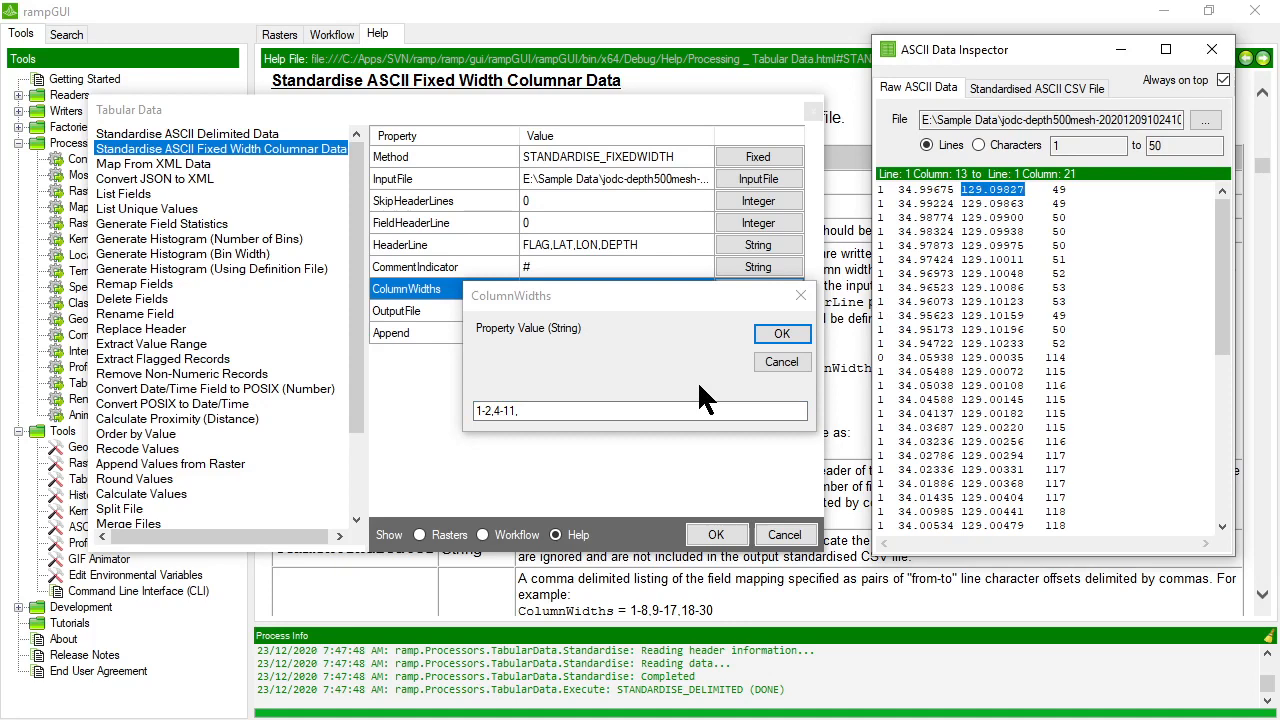
click(575, 411)
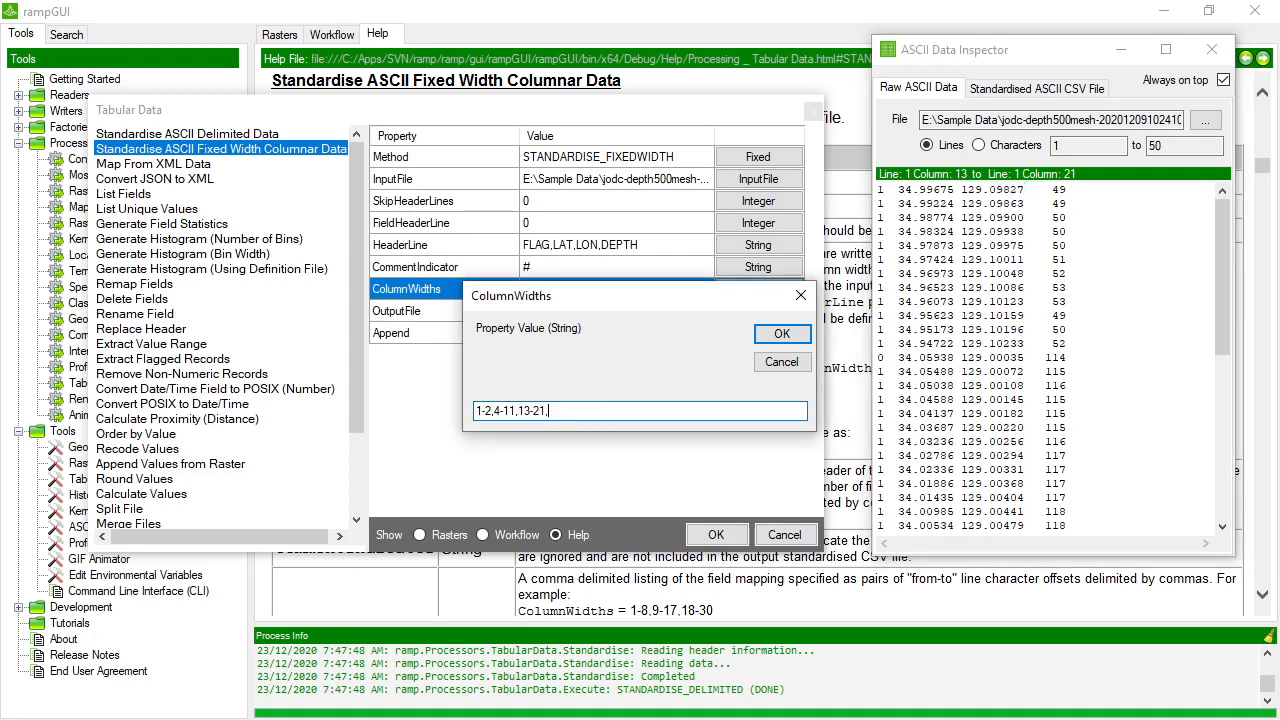
Check the depth column's character offsets on lines 1 and 13, widening the inspector to compare the depths at the end of the file.
drag(1052, 189, 1067, 190)
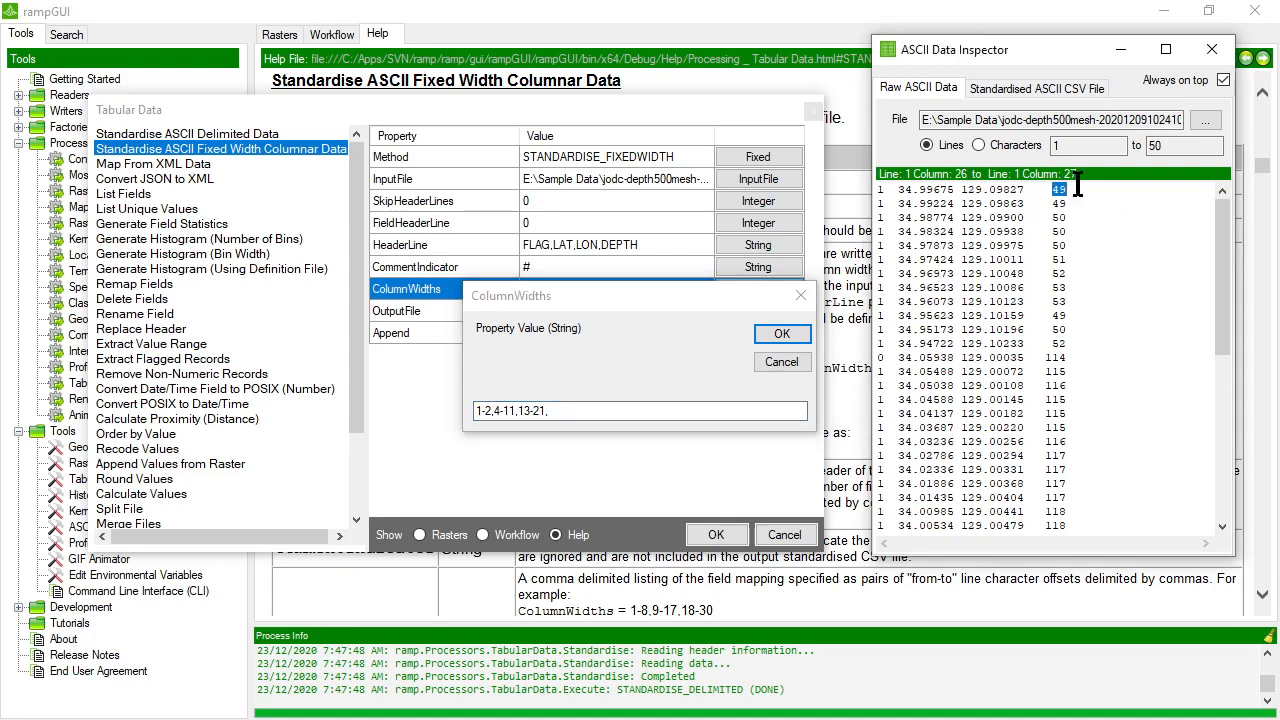
double_click(1052, 358)
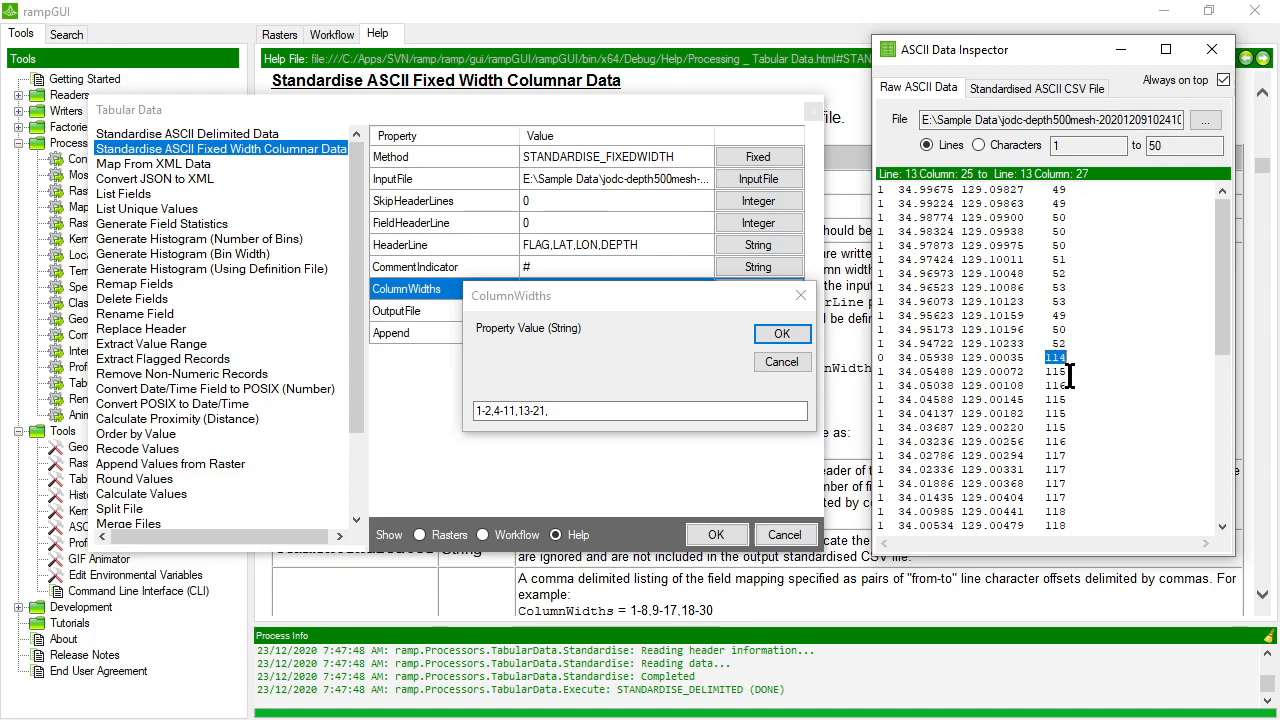
drag(869, 230, 818, 230)
drag(1234, 194, 1262, 194)
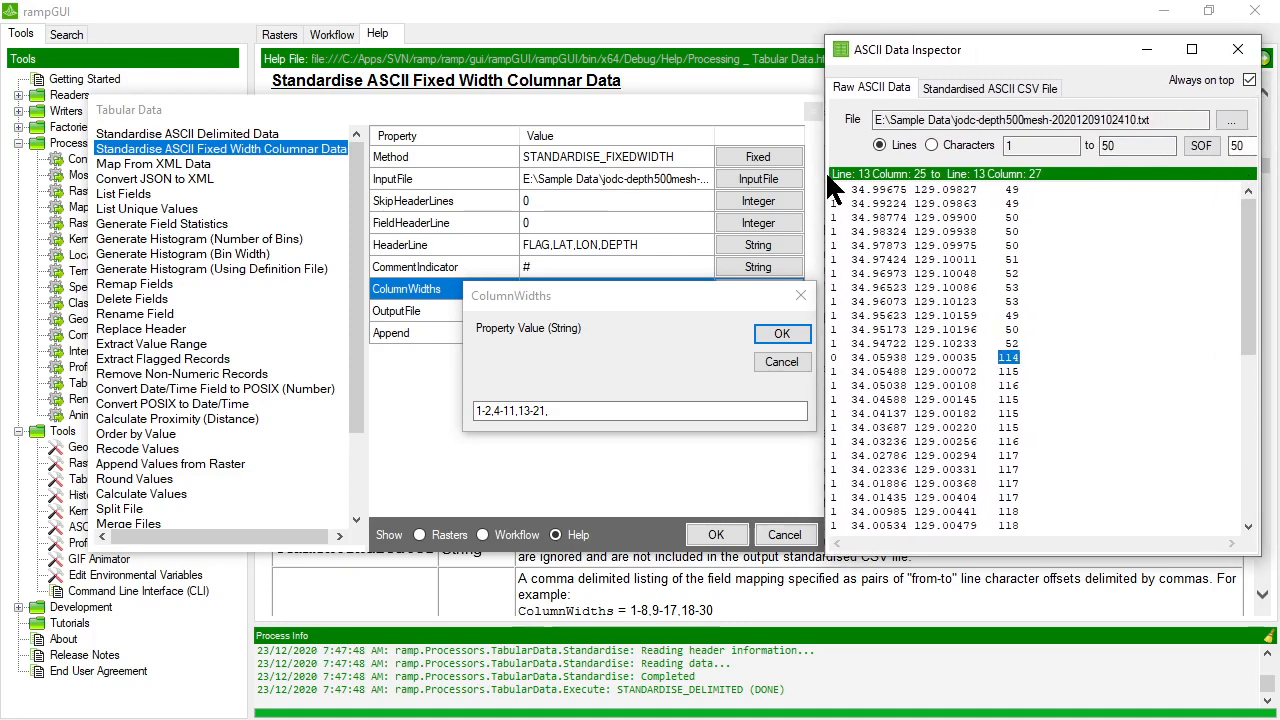
drag(828, 188, 697, 187)
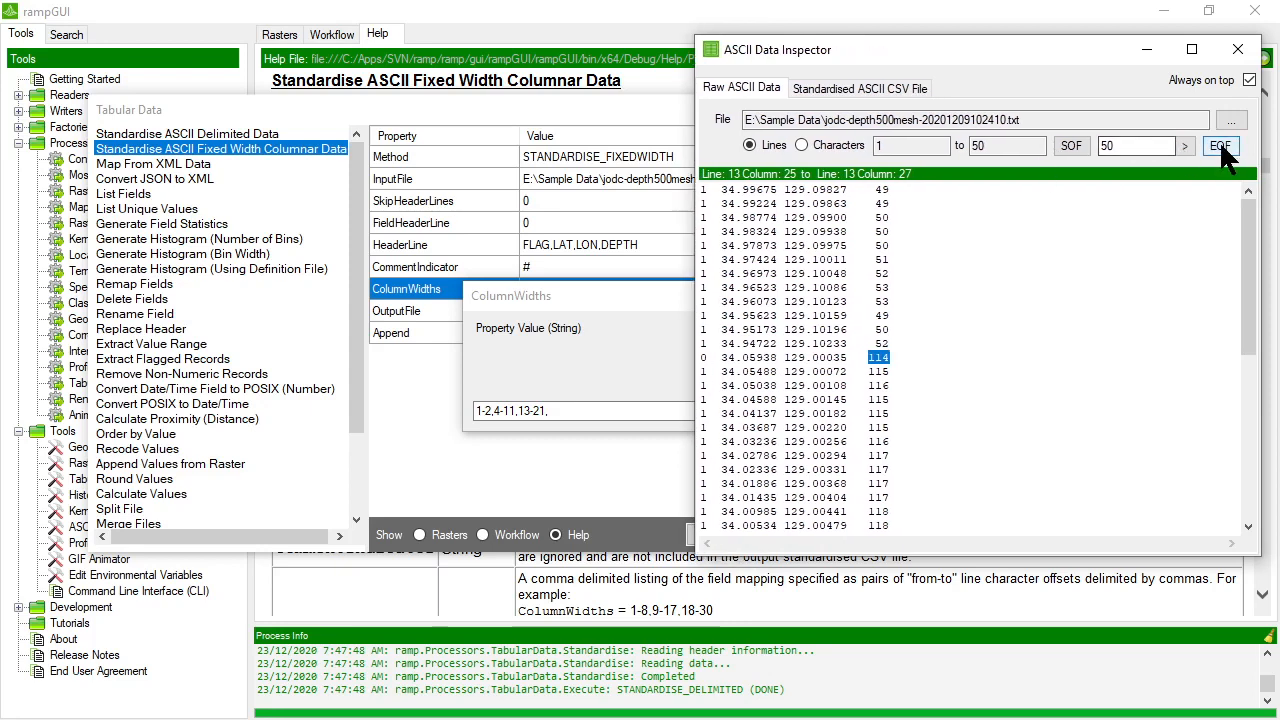
click(1219, 142)
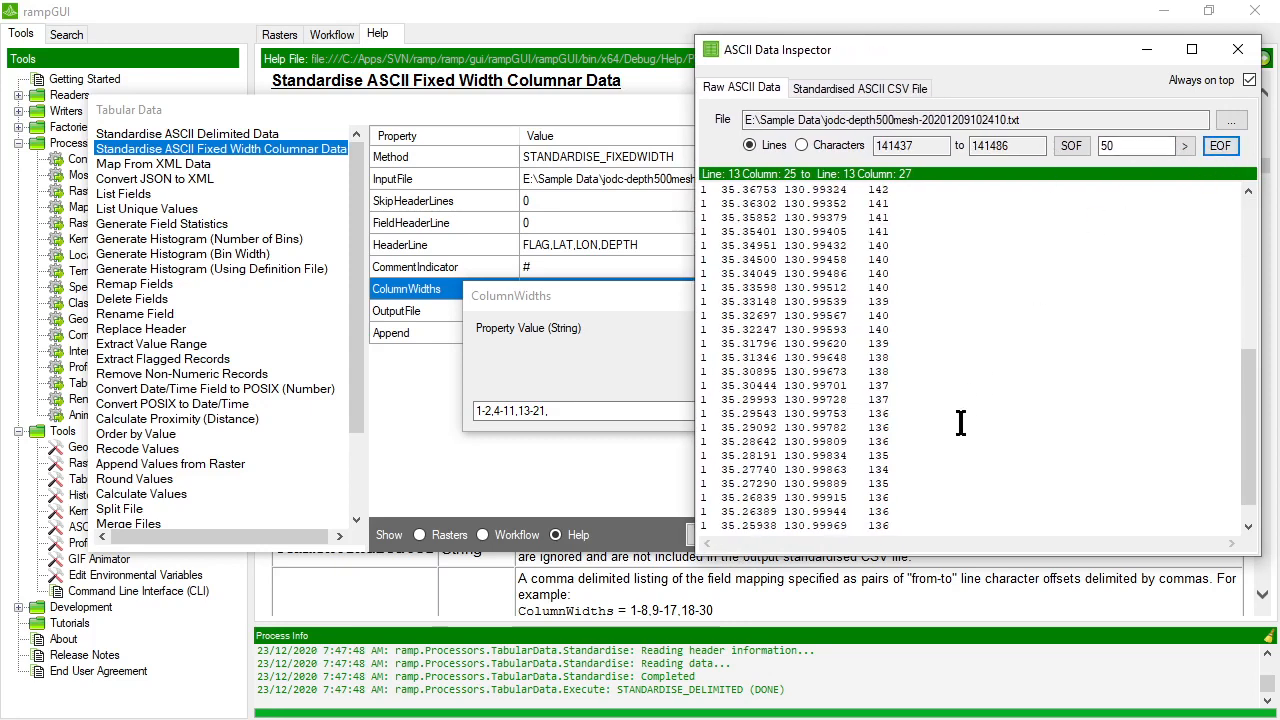
click(1083, 144)
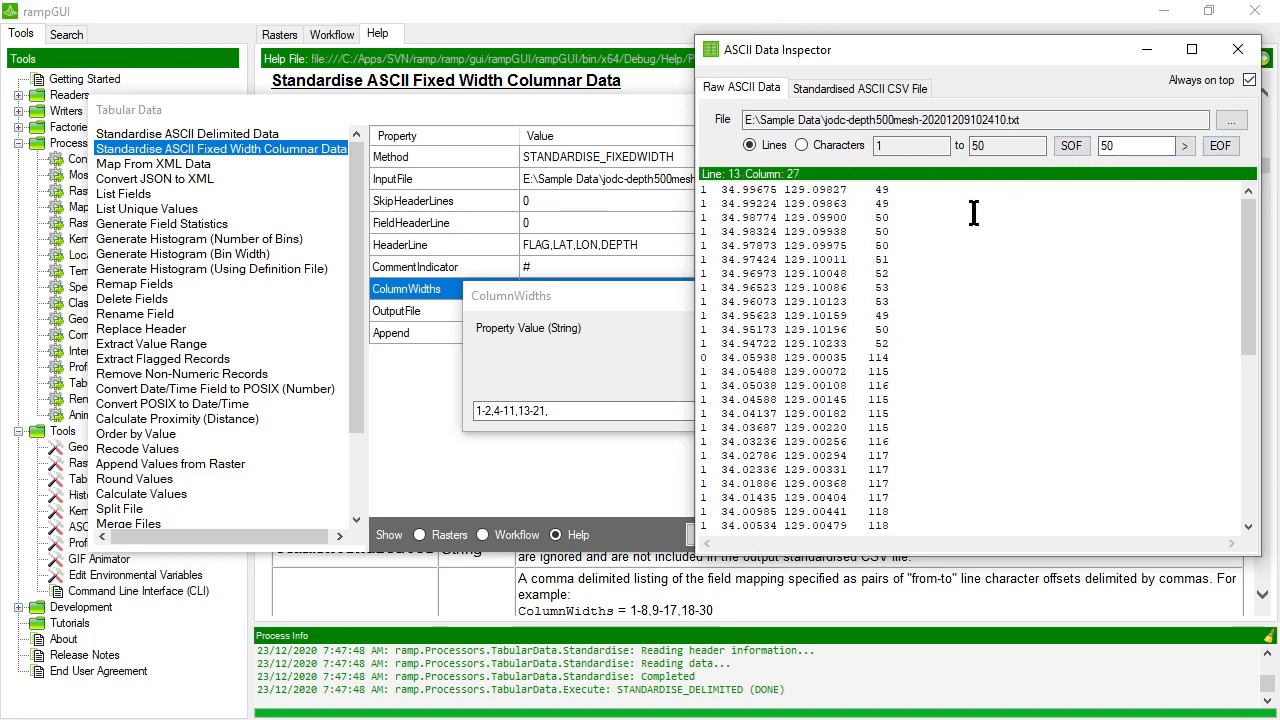
drag(695, 225, 865, 226)
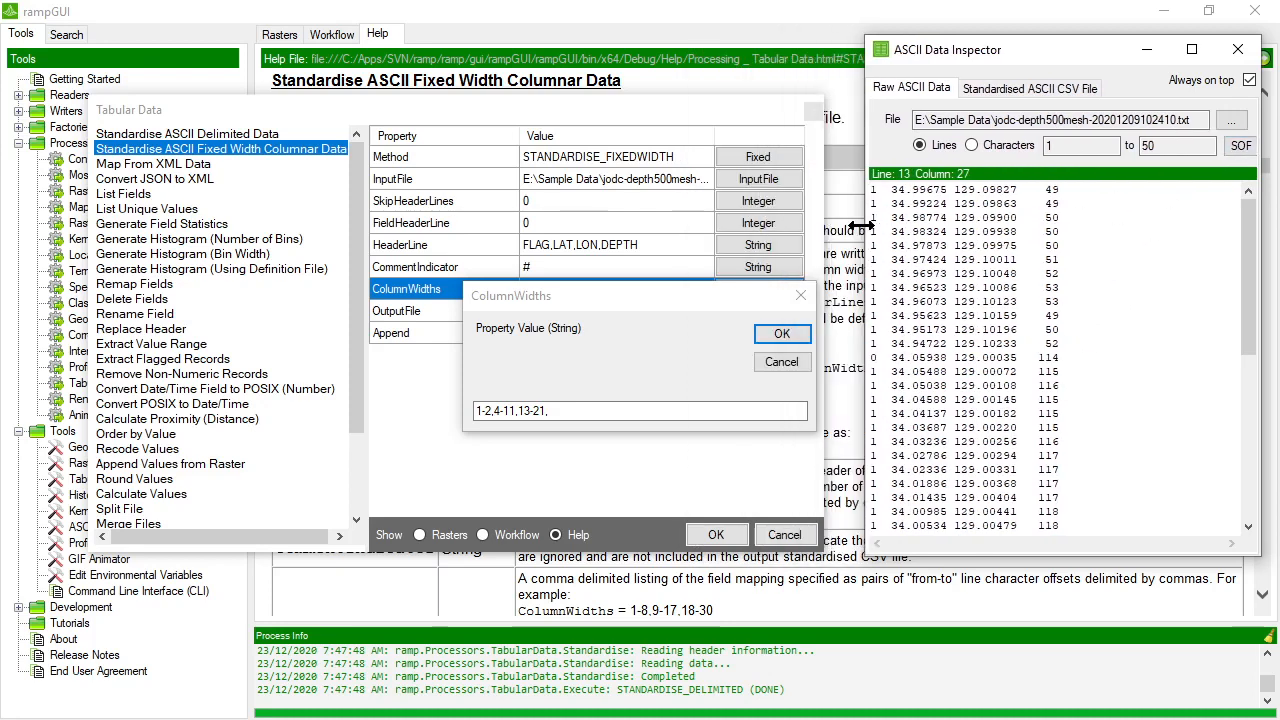
Select the depth field with its leading spaces on line 13 and complete ColumnWidths as 1-2,4-11,13-21,23-27.
double_click(1047, 357)
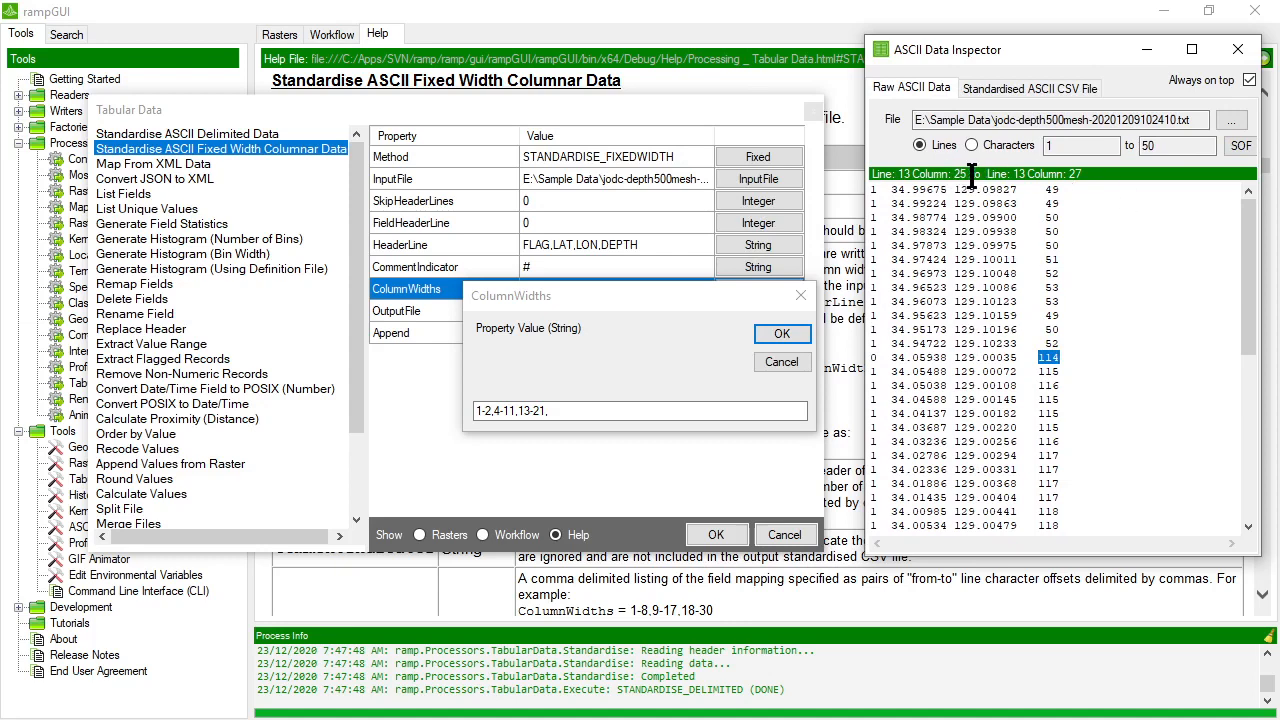
drag(1028, 358, 1068, 357)
click(574, 411)
text(23-27)
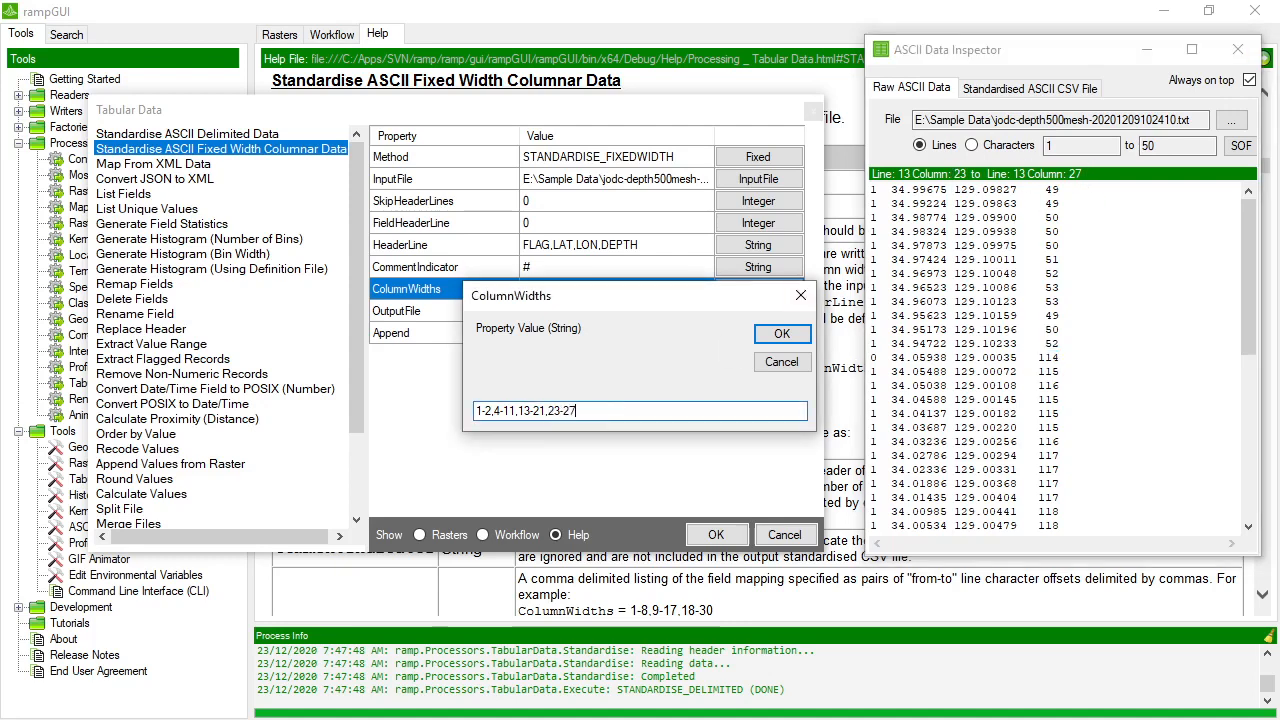
click(780, 334)
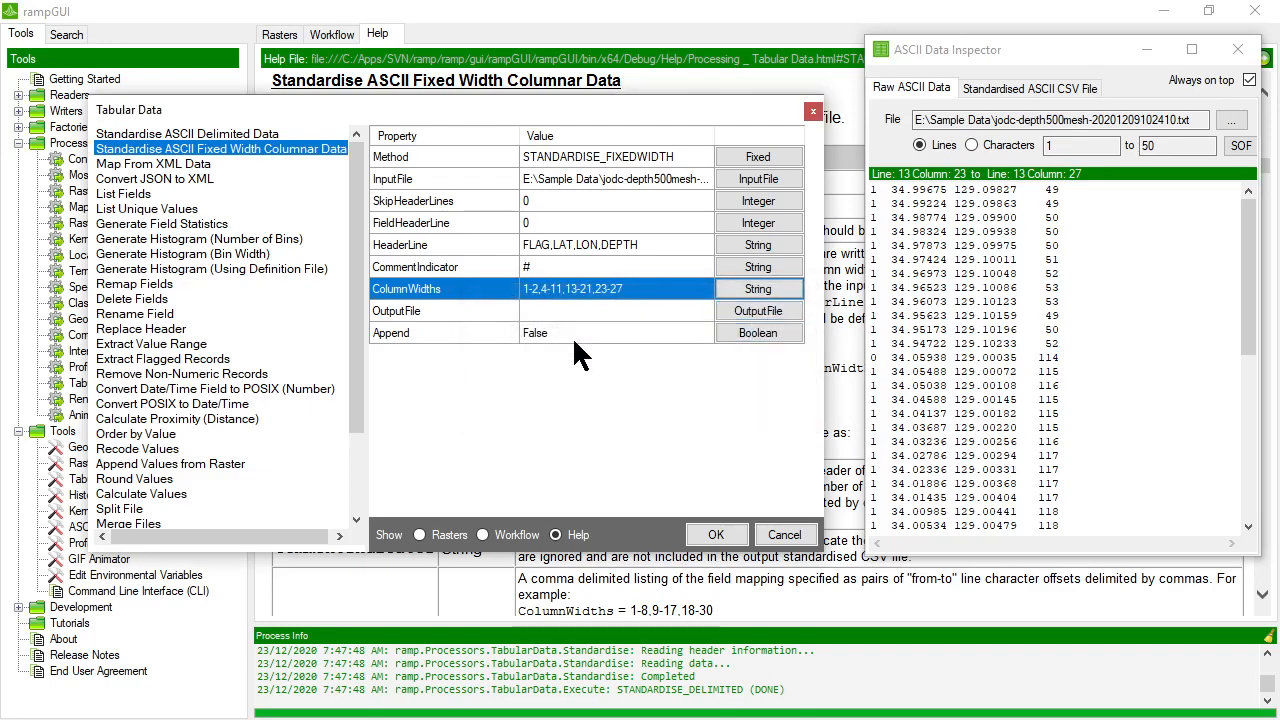
Set OutputFile to jodc-depth500mesh-20201209102410.csv in the Sample Data folder and run the fixed-width conversion with Append left at False.
click(728, 312)
click(729, 312)
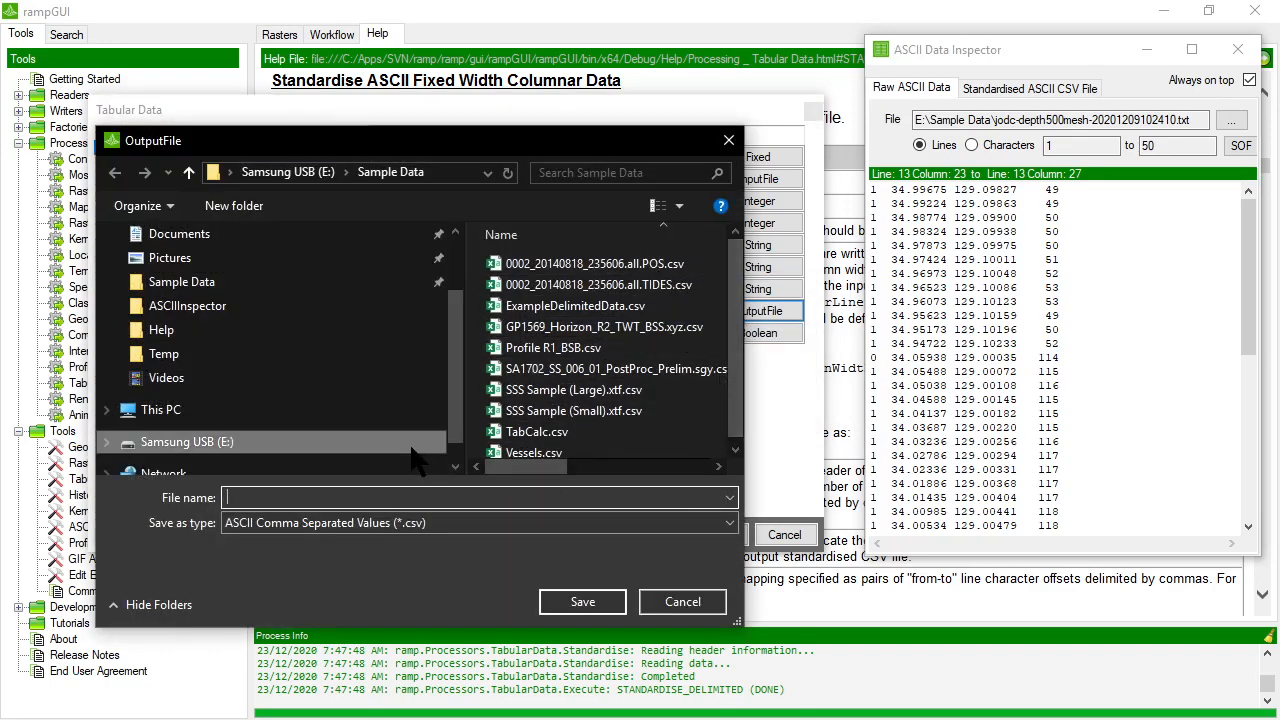
text(j)
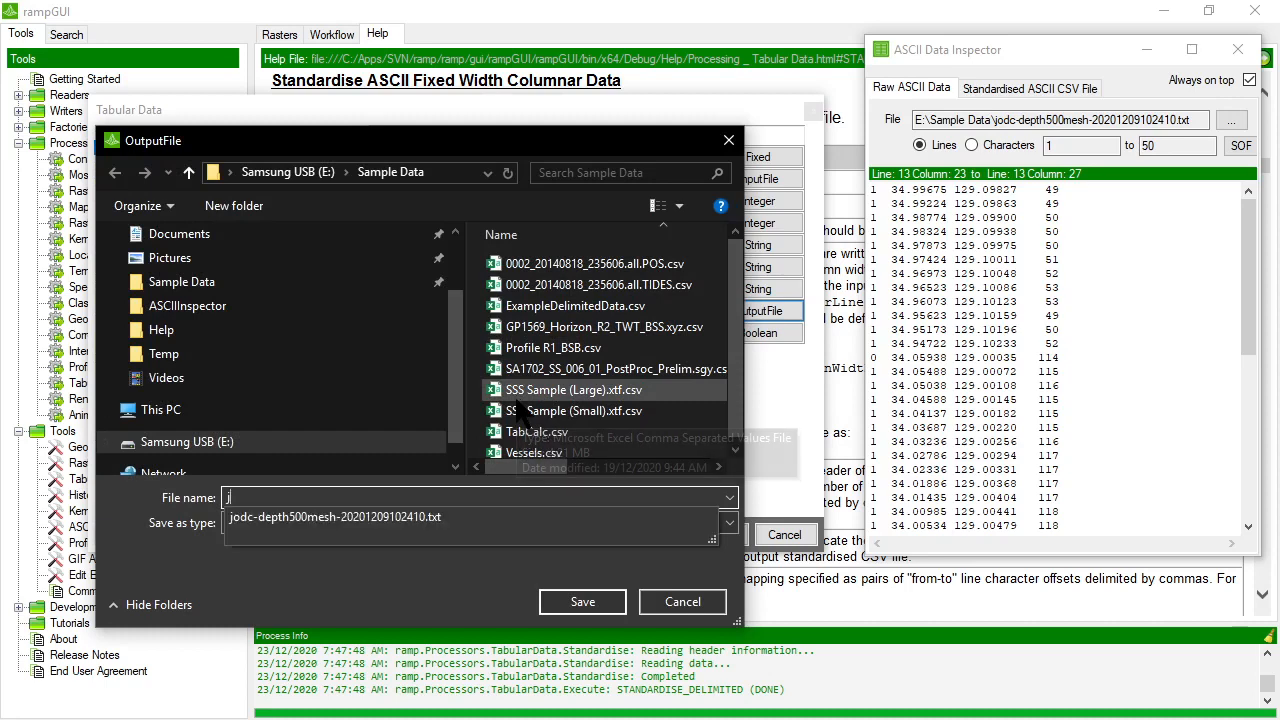
click(430, 516)
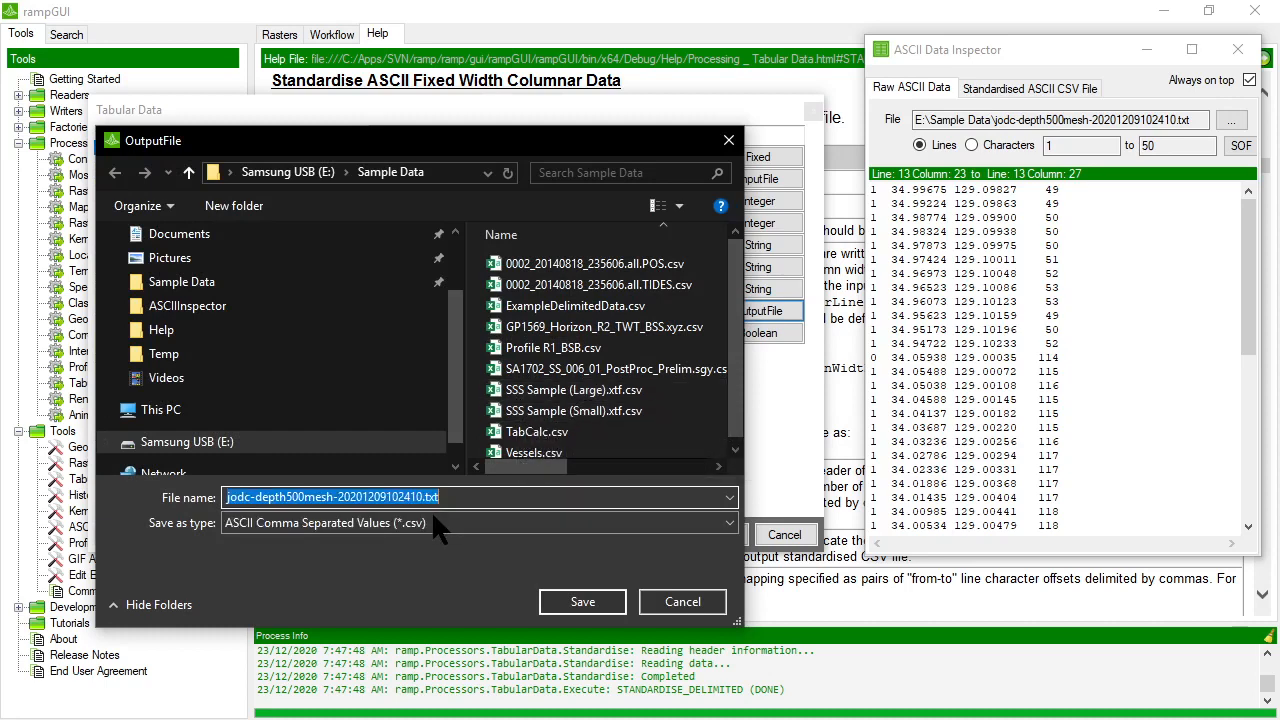
click(433, 518)
click(456, 502)
click(461, 501)
click(466, 502)
key(BackSpace)
key(BackSpace)
key(BackSpace)
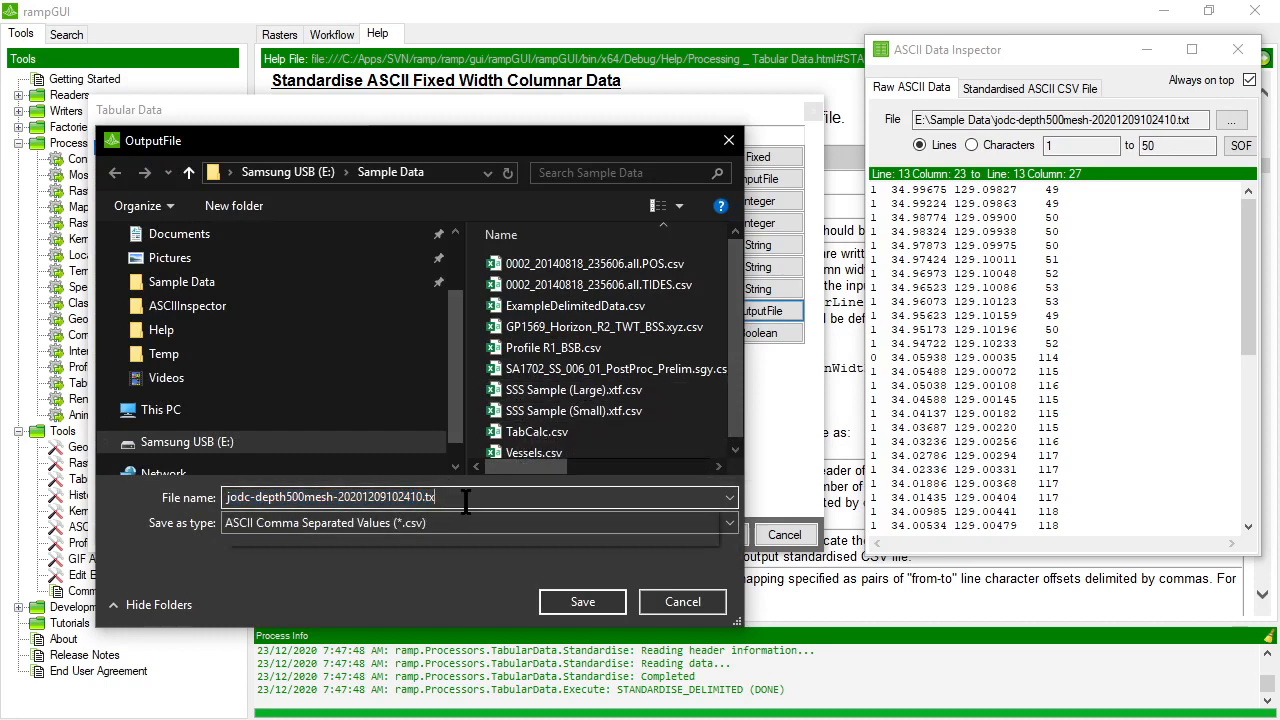
text(csv)
key(Return)
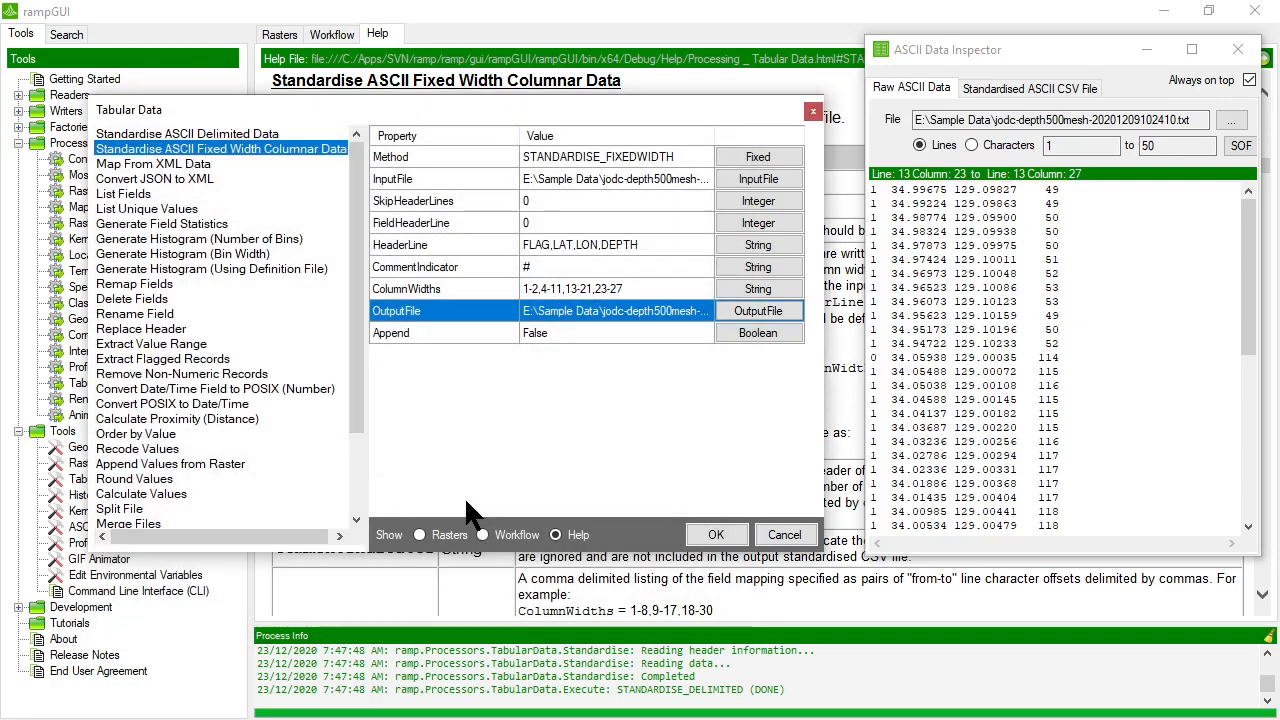
click(594, 334)
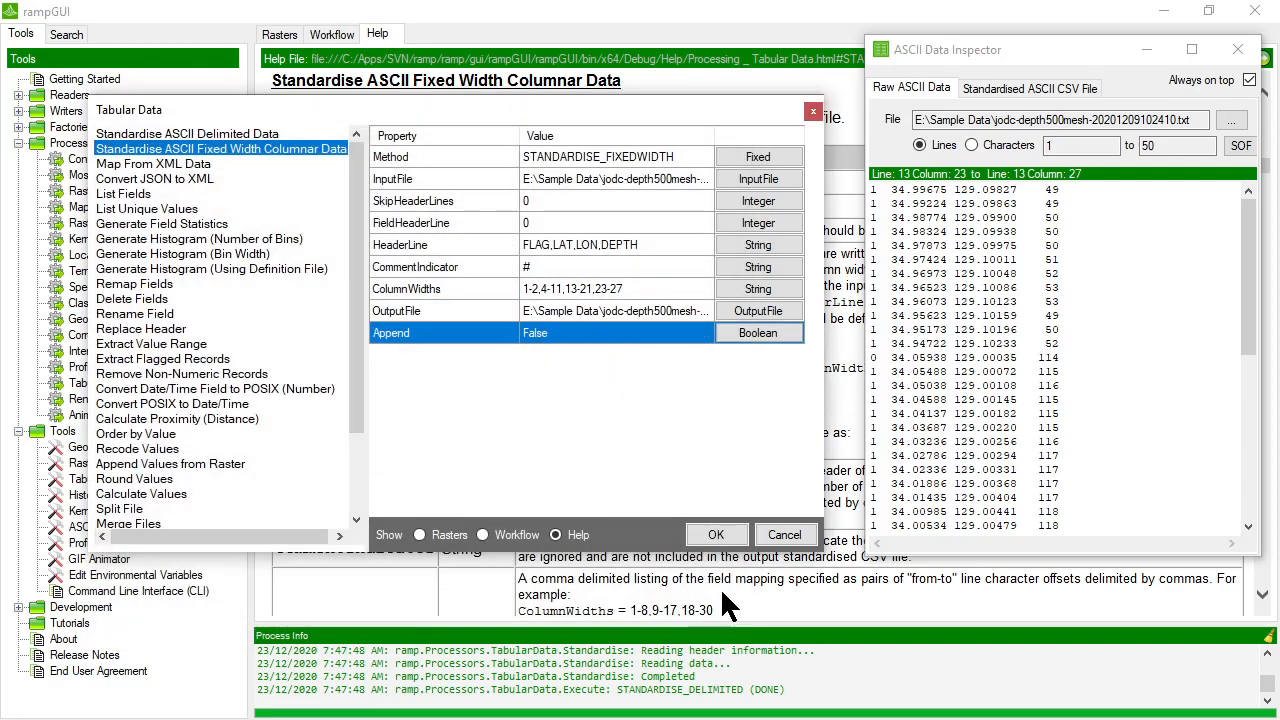
click(712, 532)
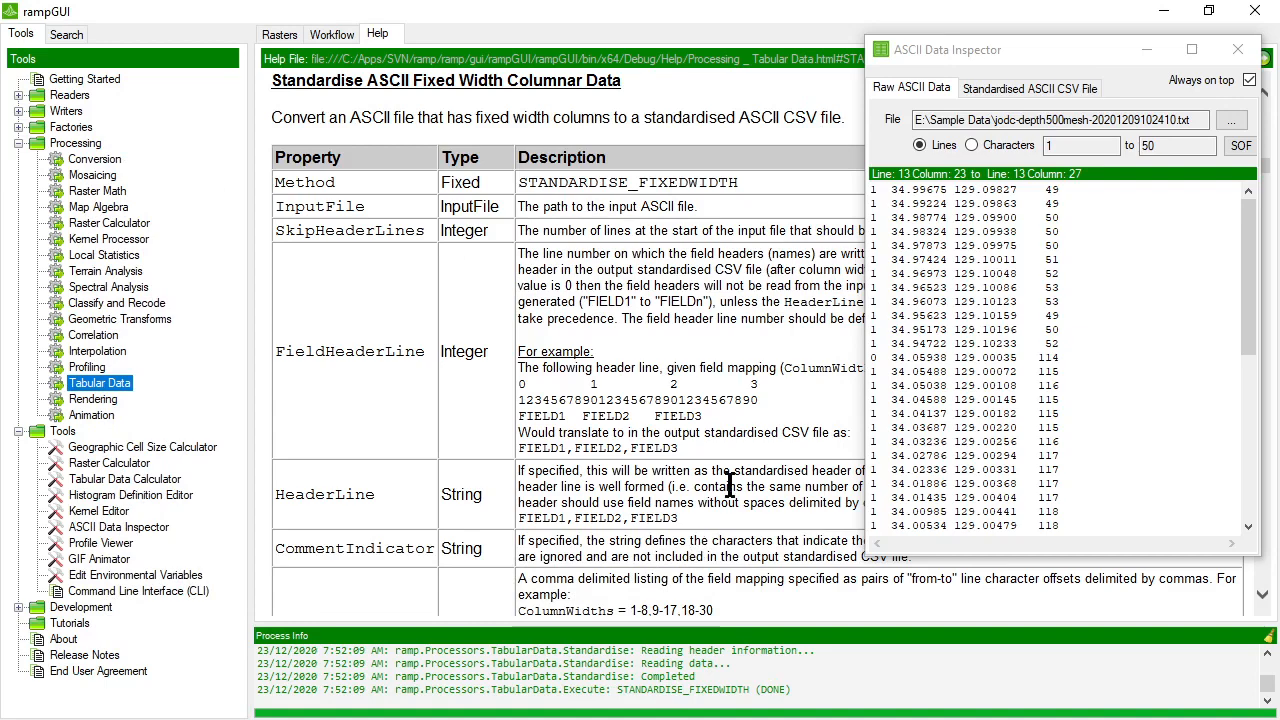
Open jodc-depth500mesh-20201209102410.csv as raw ASCII data in the inspector and check its two- and three-digit depth values.
click(1098, 122)
click(1231, 120)
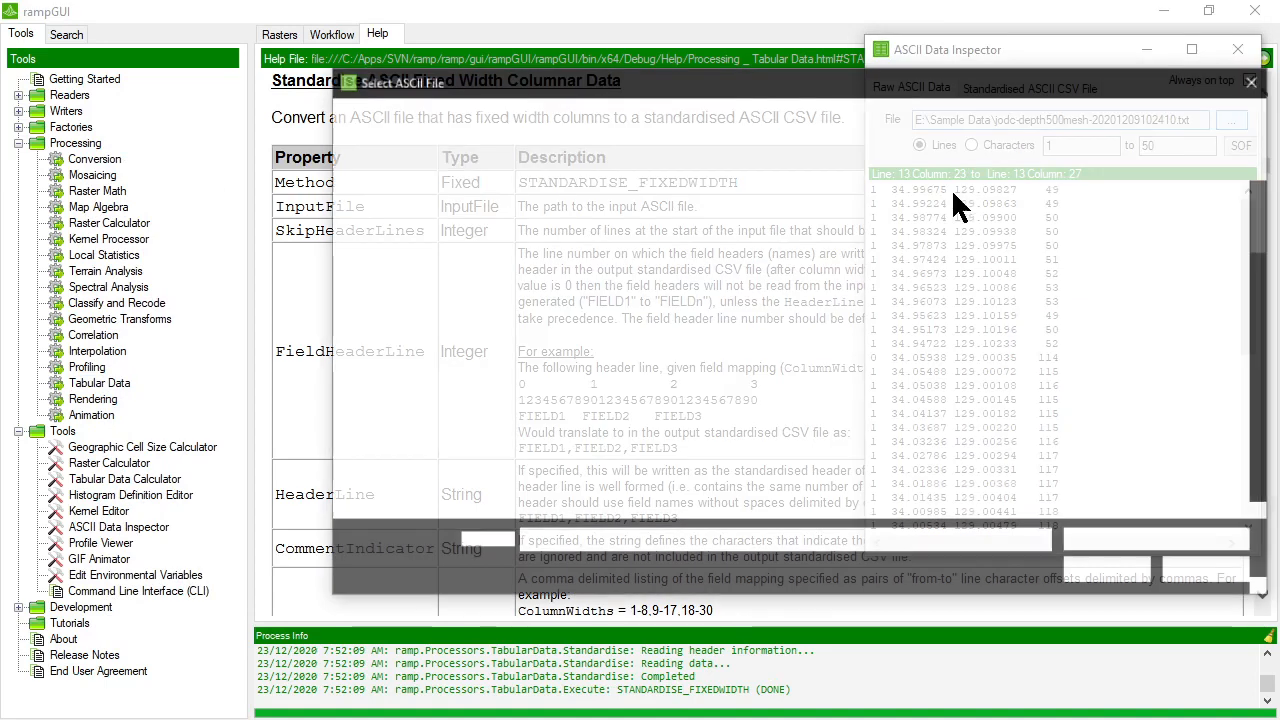
scroll(770, 348, down, 7)
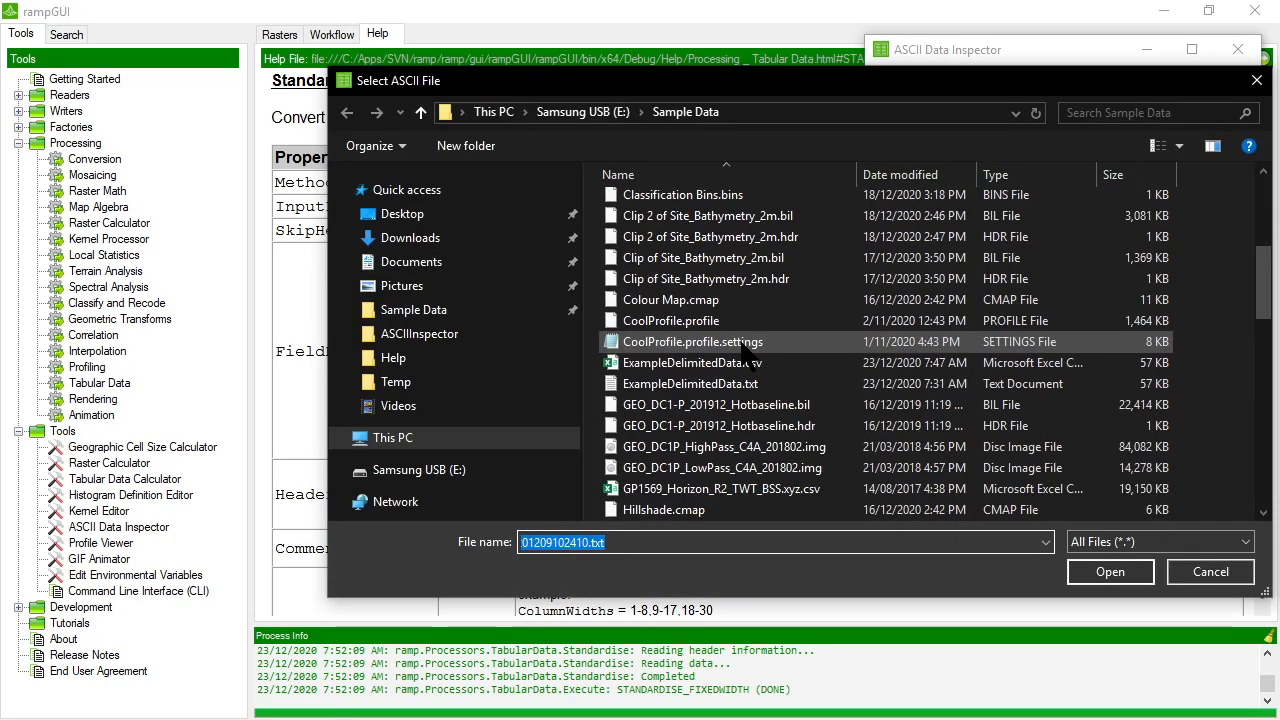
double_click(700, 405)
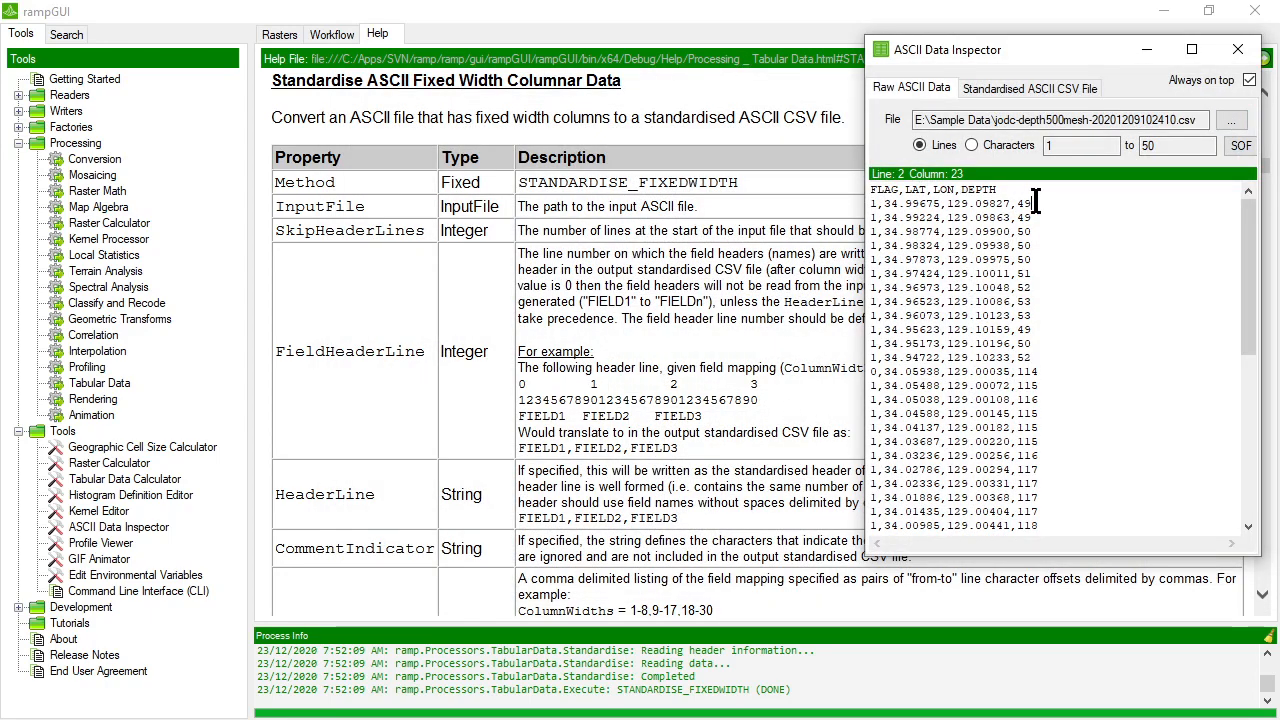
drag(1017, 203, 1030, 203)
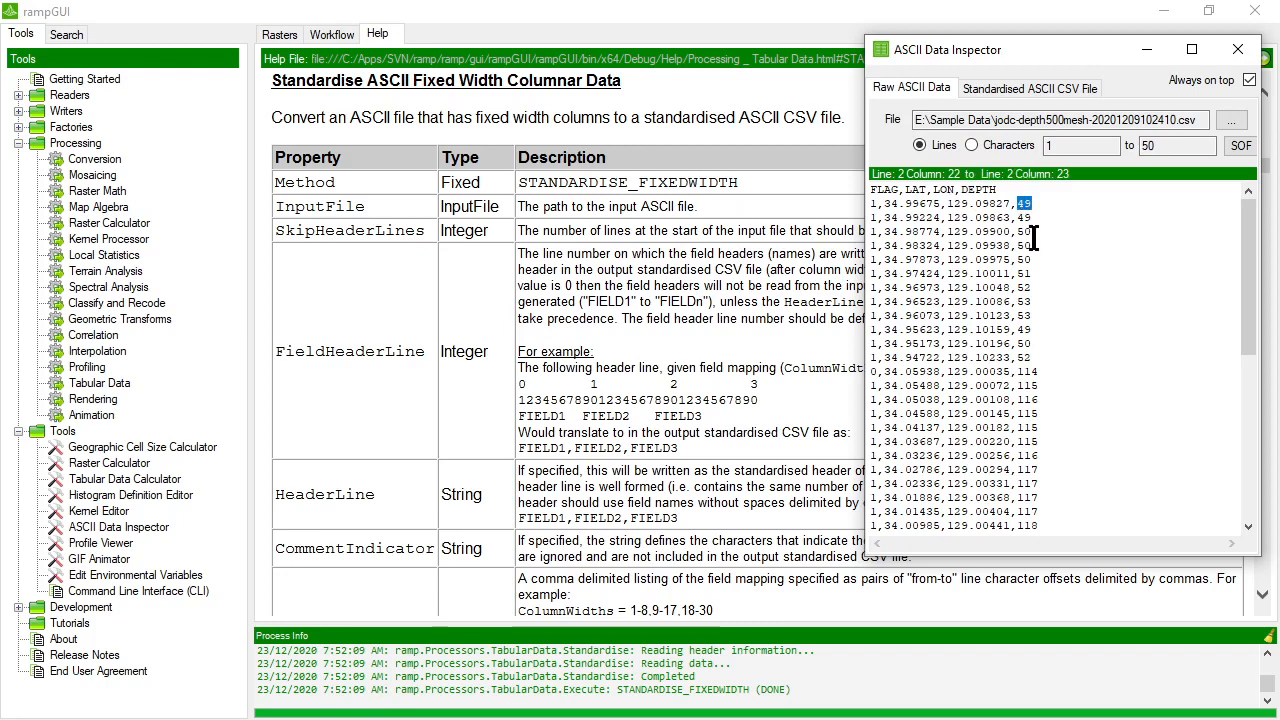
drag(1024, 371, 1047, 374)
click(1047, 374)
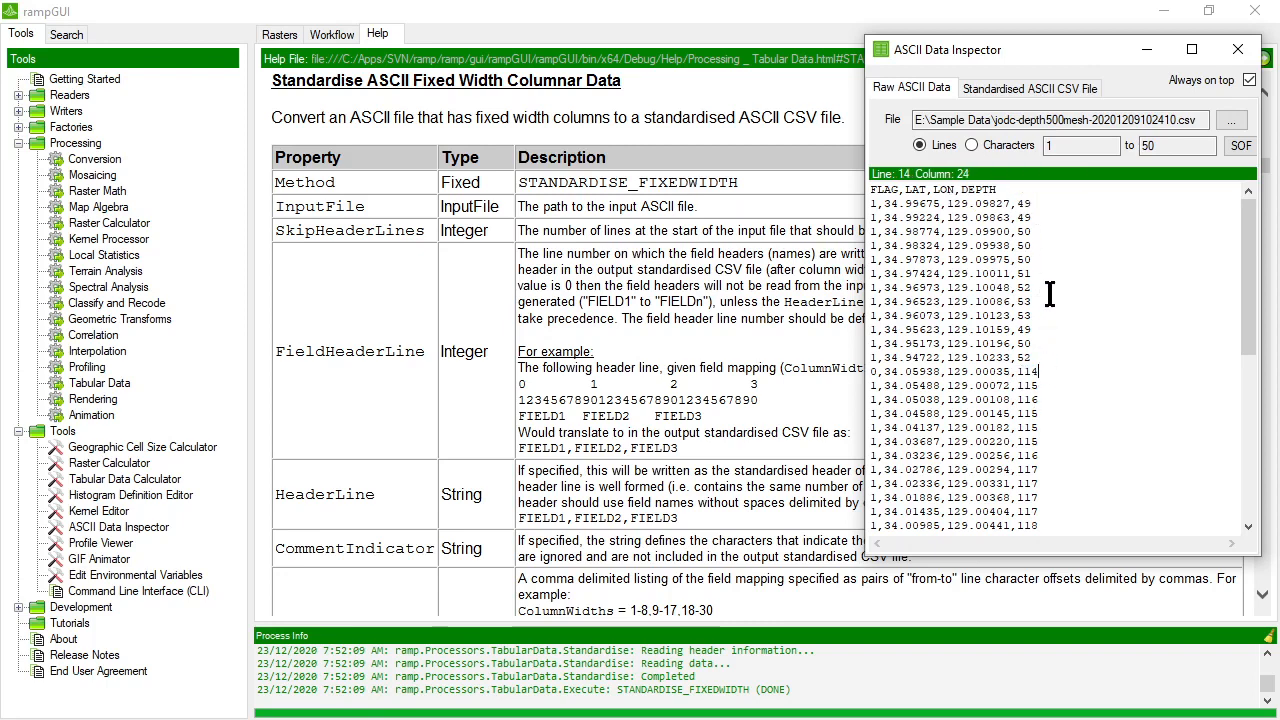
Load jodc-depth500mesh-20201209102410.csv into the inspector's standardised CSV view and enlarge the window to view all fields.
click(1075, 85)
click(1236, 120)
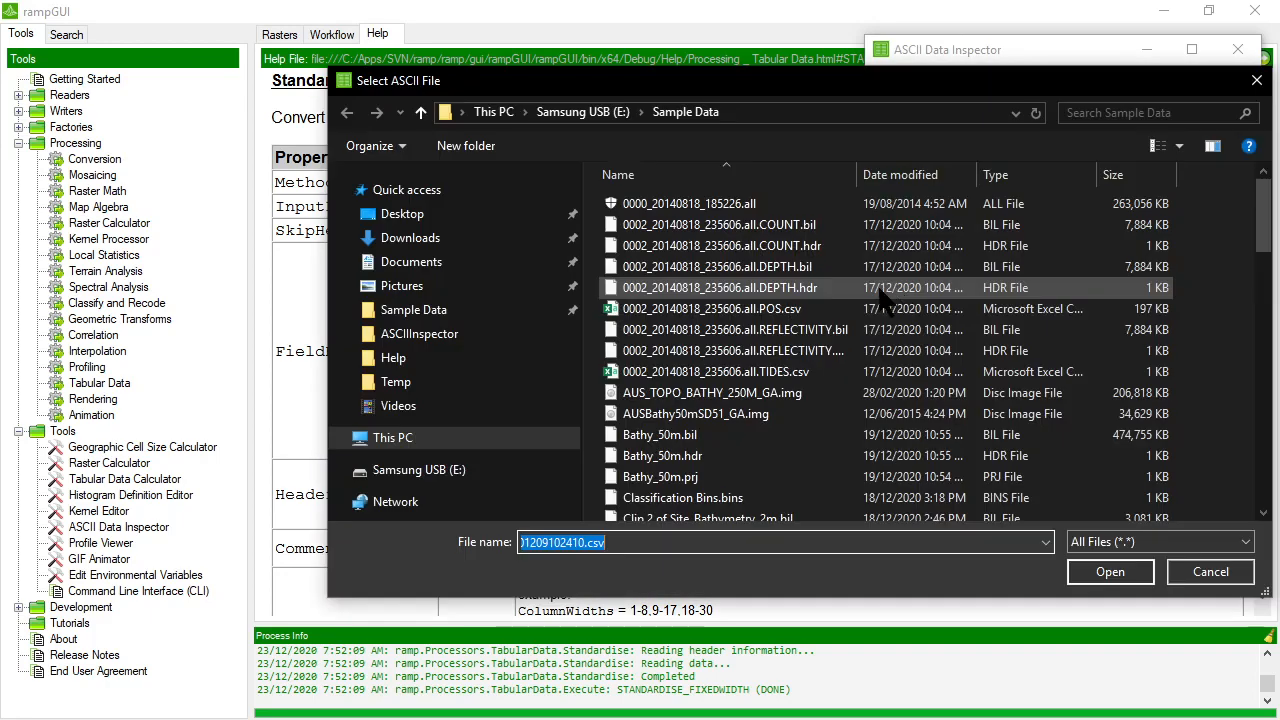
scroll(705, 393, down, 7)
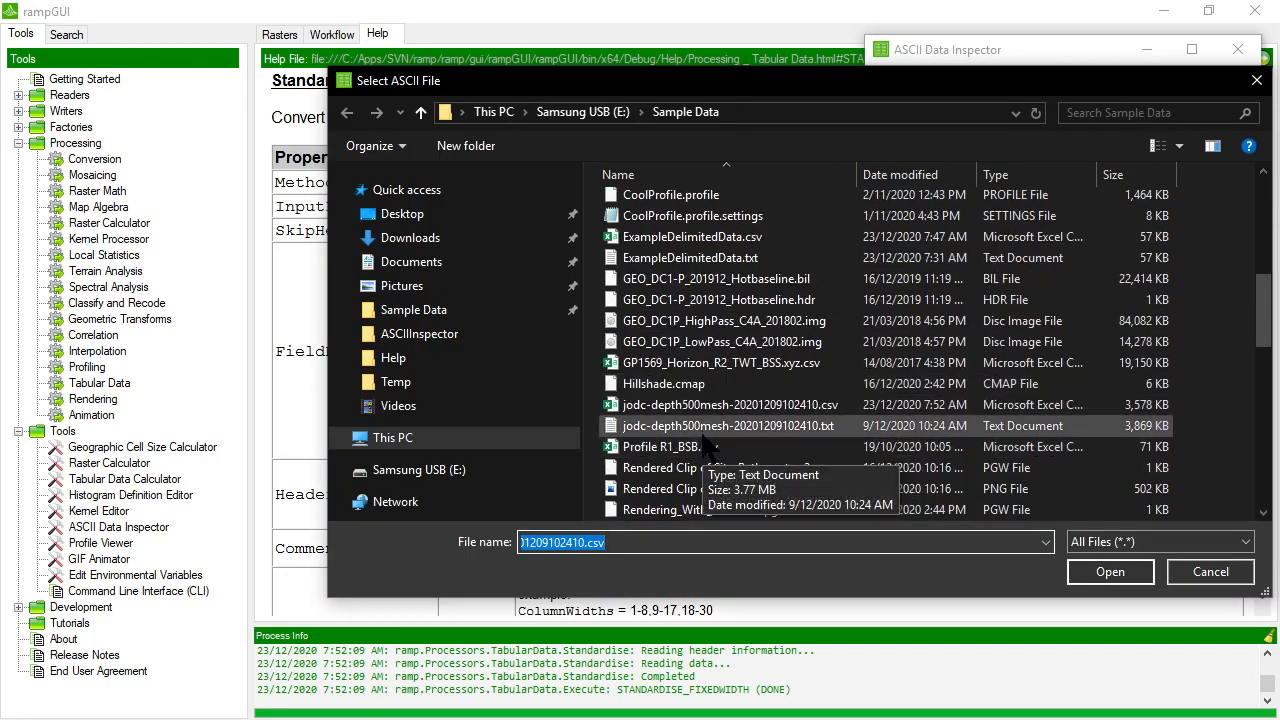
double_click(712, 405)
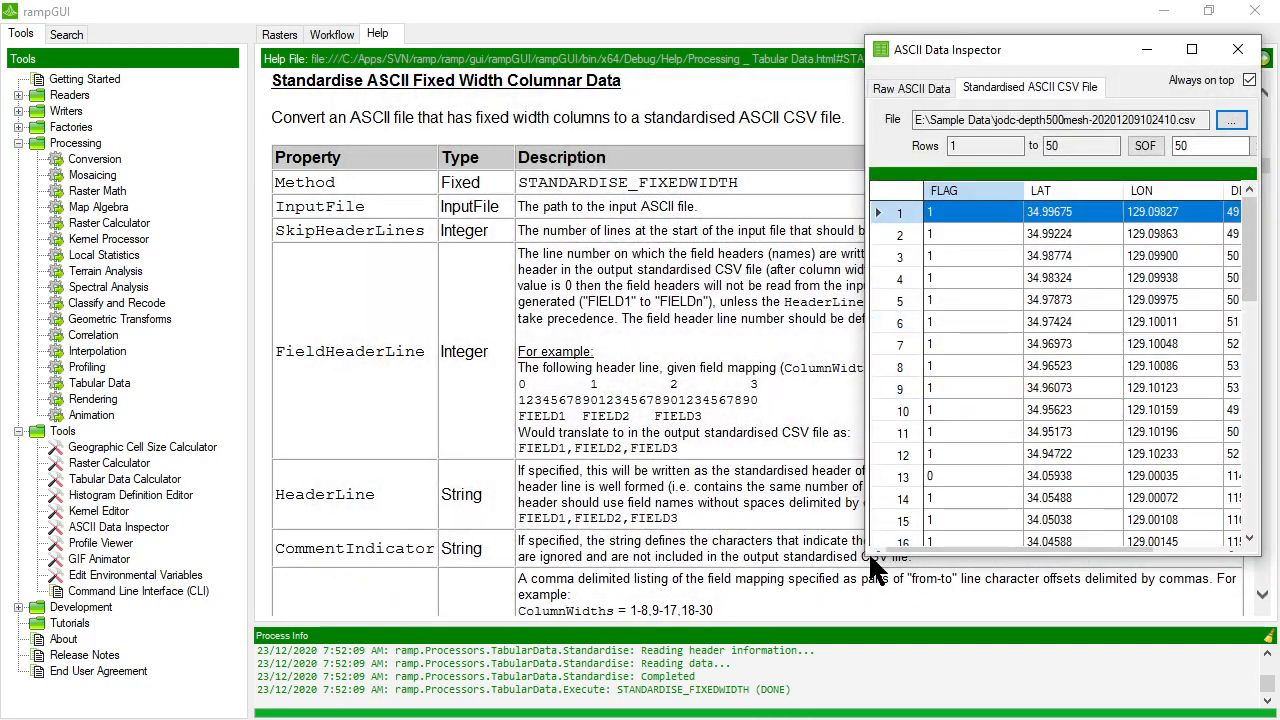
drag(867, 554, 528, 580)
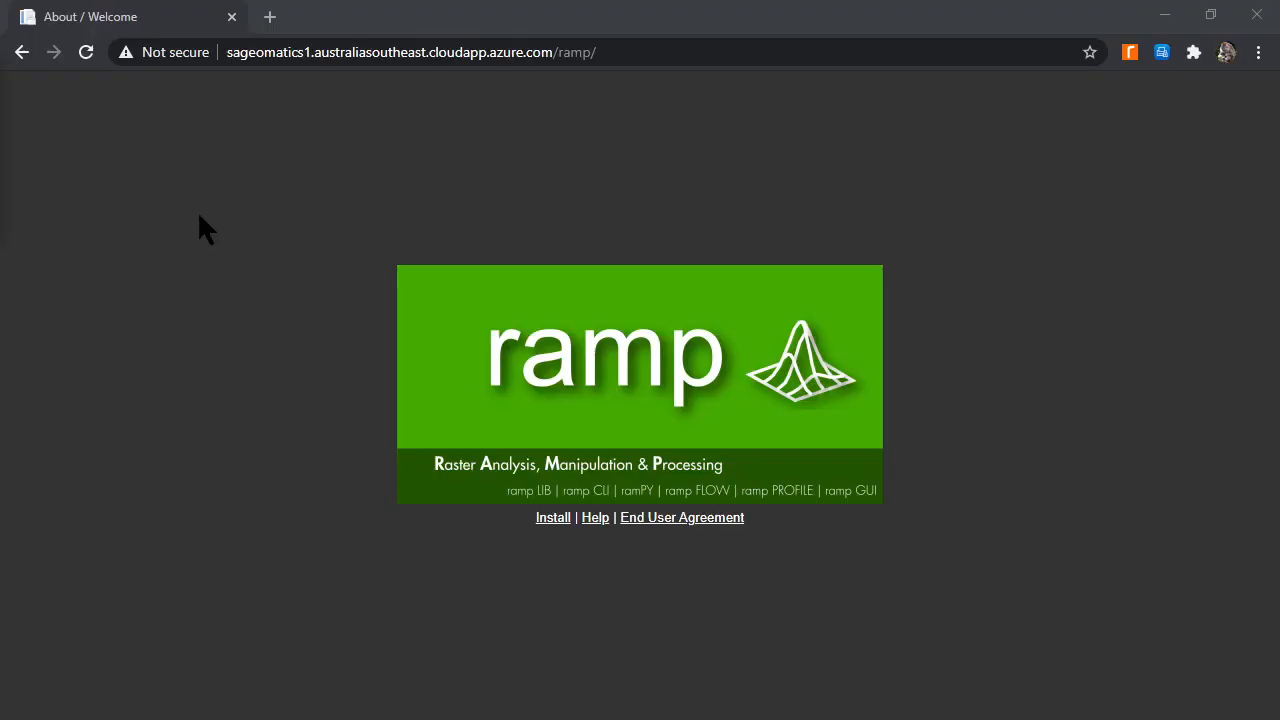
click(681, 57)
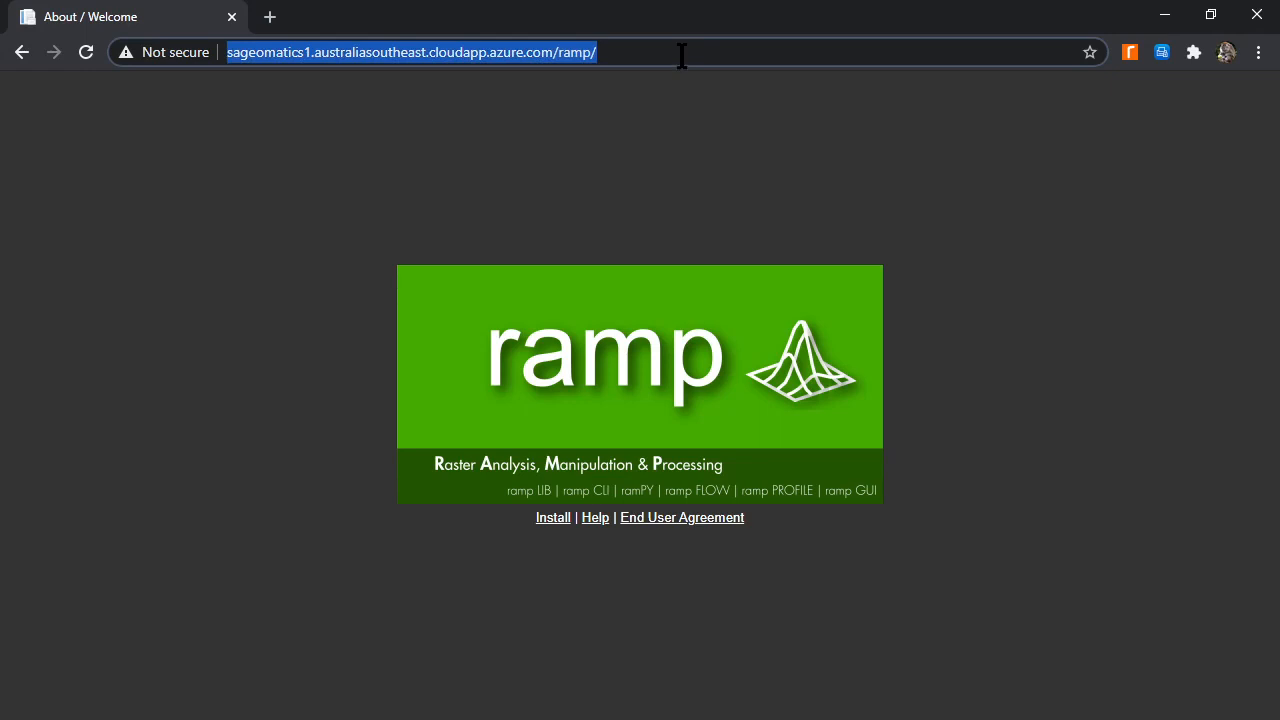
text(http://sageomatics1.australiasoutheast.cloudapp.azure.com/api/bms?format=xml&posixTimeSince=0)
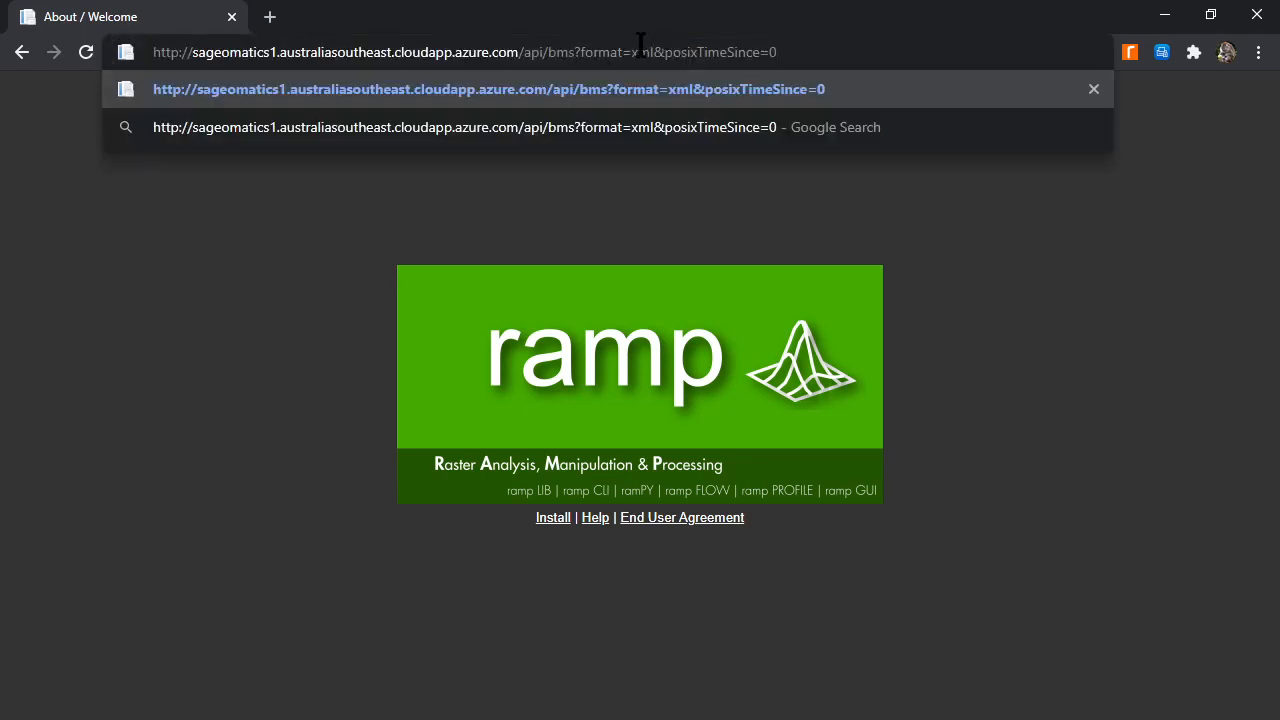
key(Return)
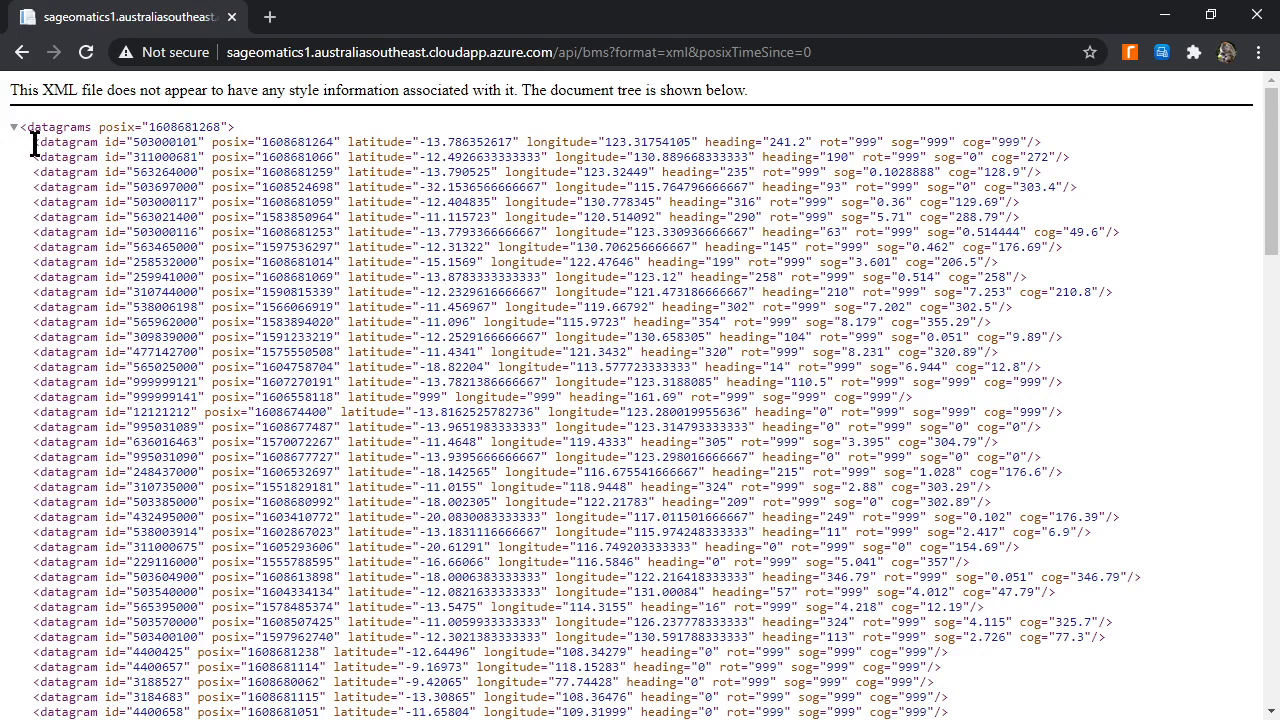
drag(35, 143, 1042, 143)
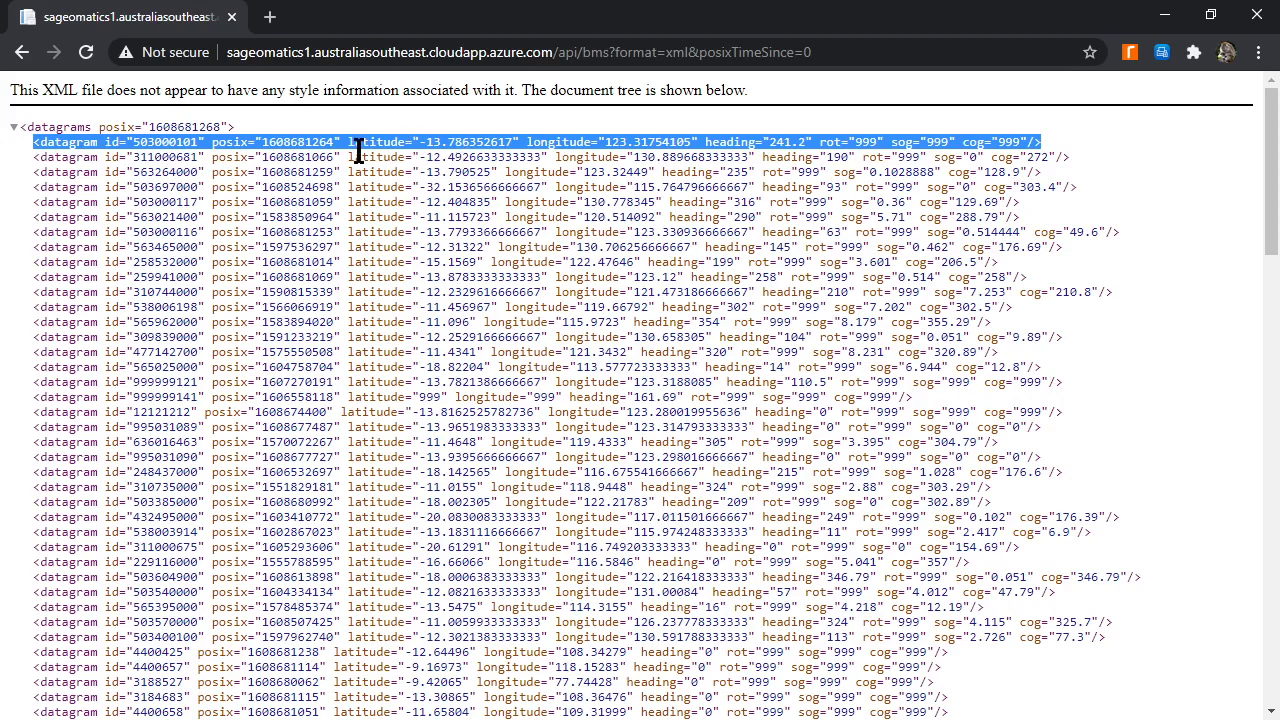
key(alt+Tab)
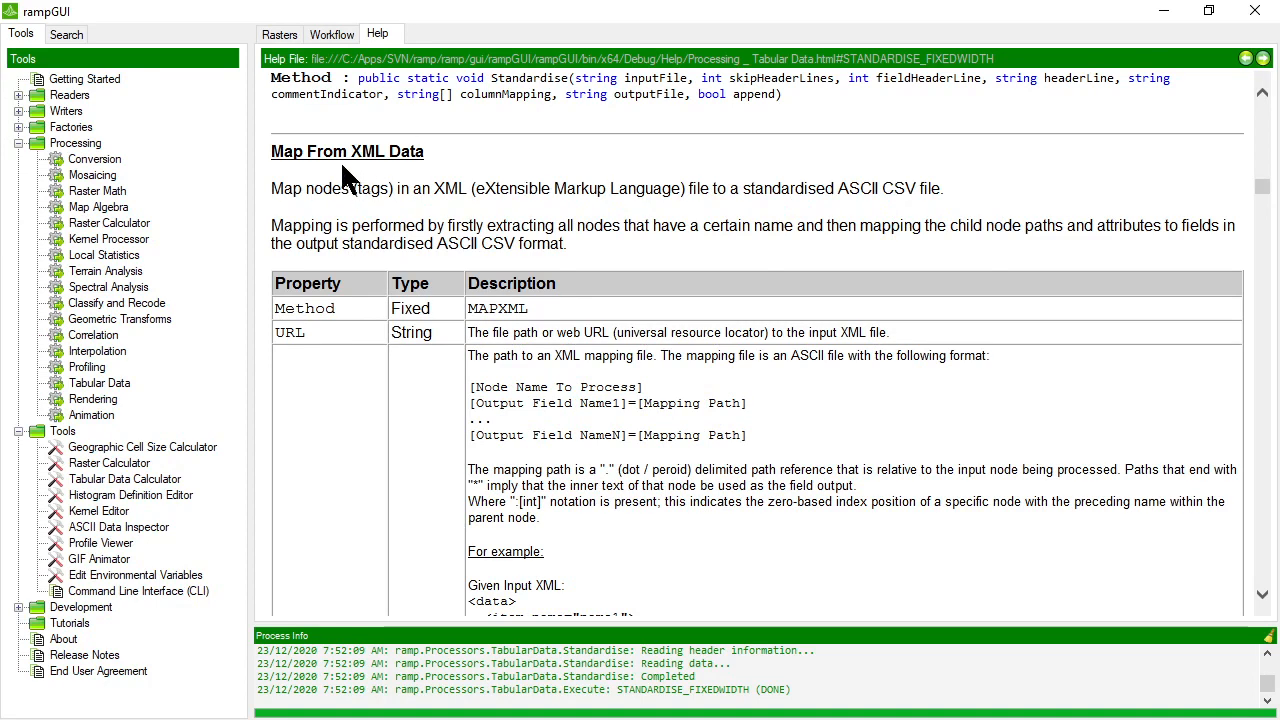
Read the Map From XML Data help section, covering the MAPXML properties, mapping file format, example input XML and example output.
scroll(348, 172, down, 2)
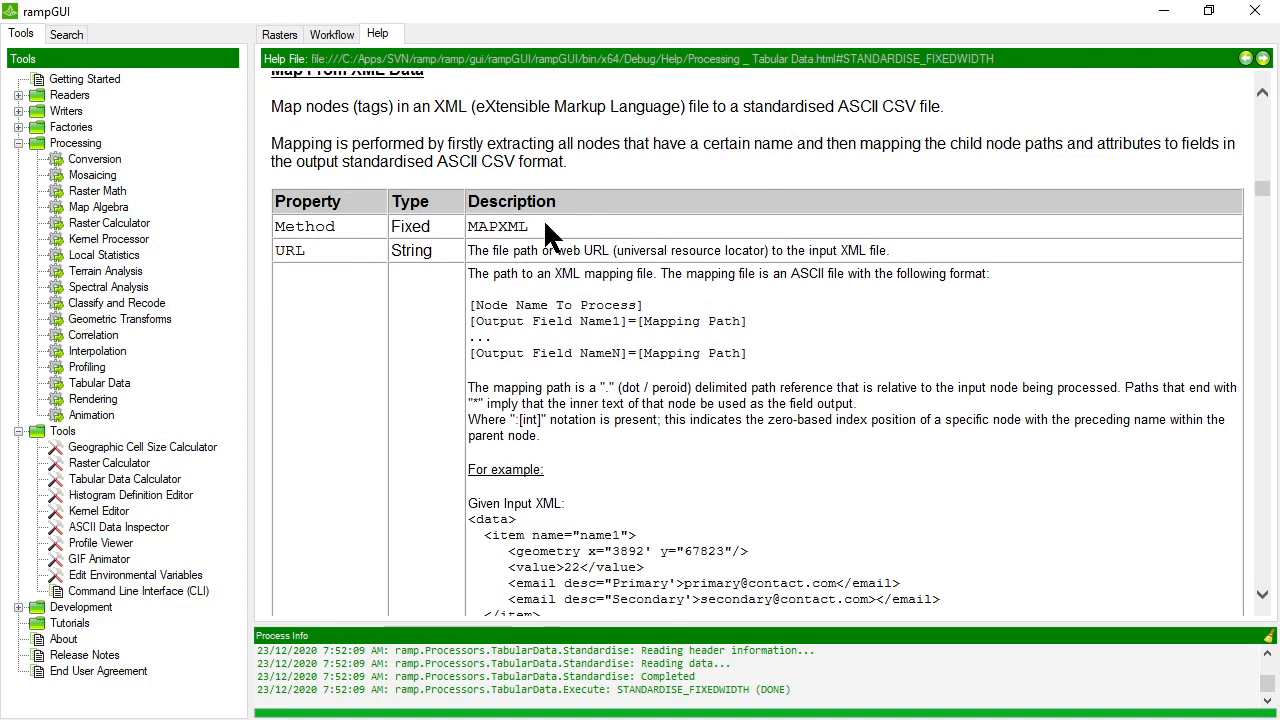
scroll(546, 226, down, 8)
scroll(545, 224, down, 2)
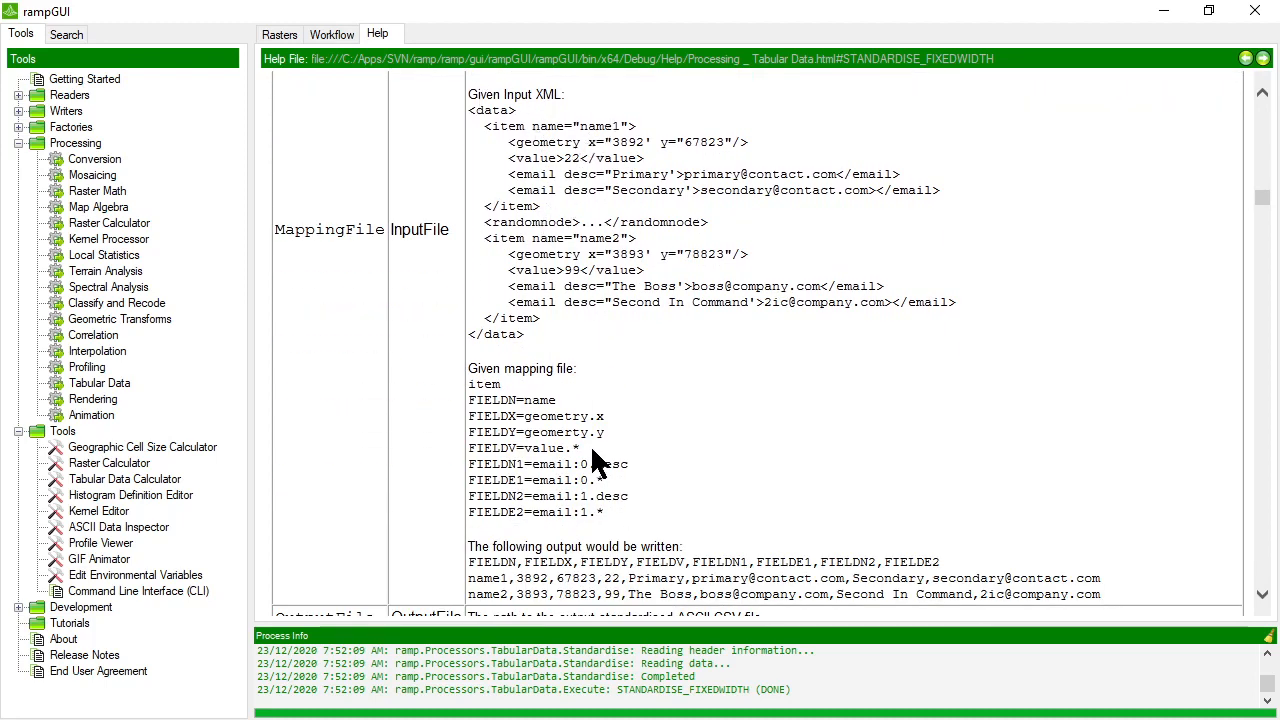
drag(616, 512, 466, 379)
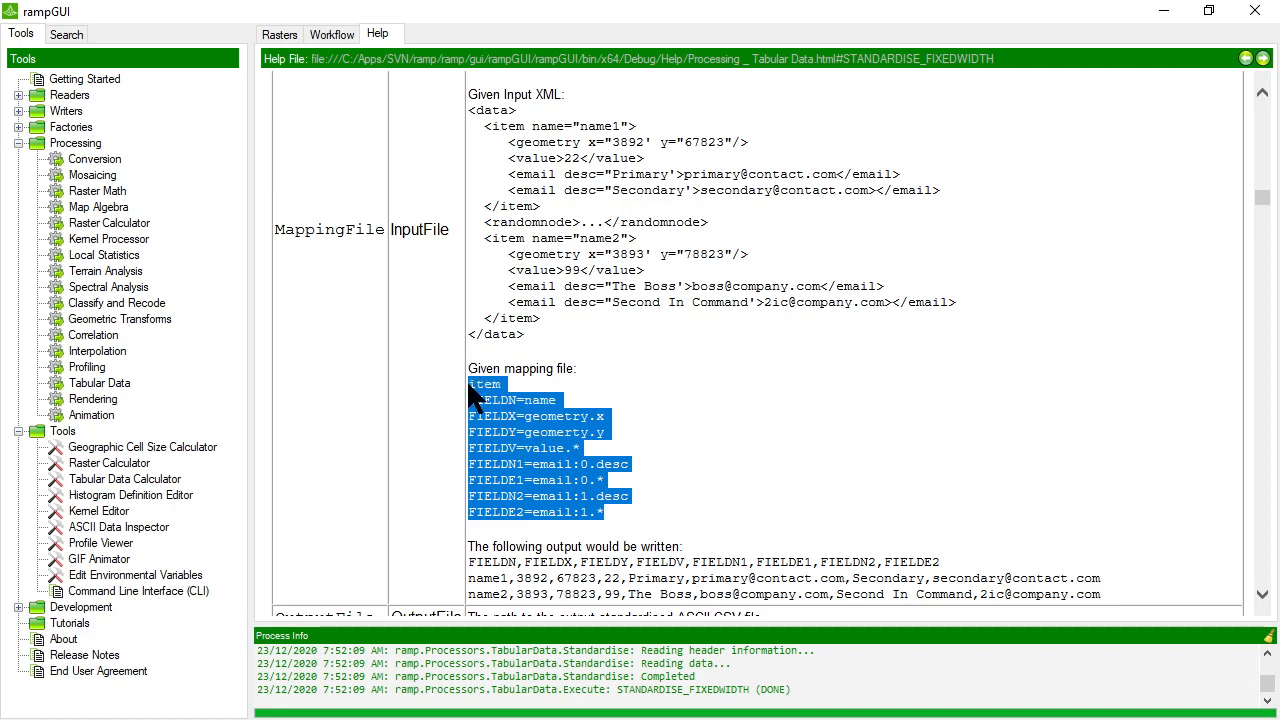
click(661, 433)
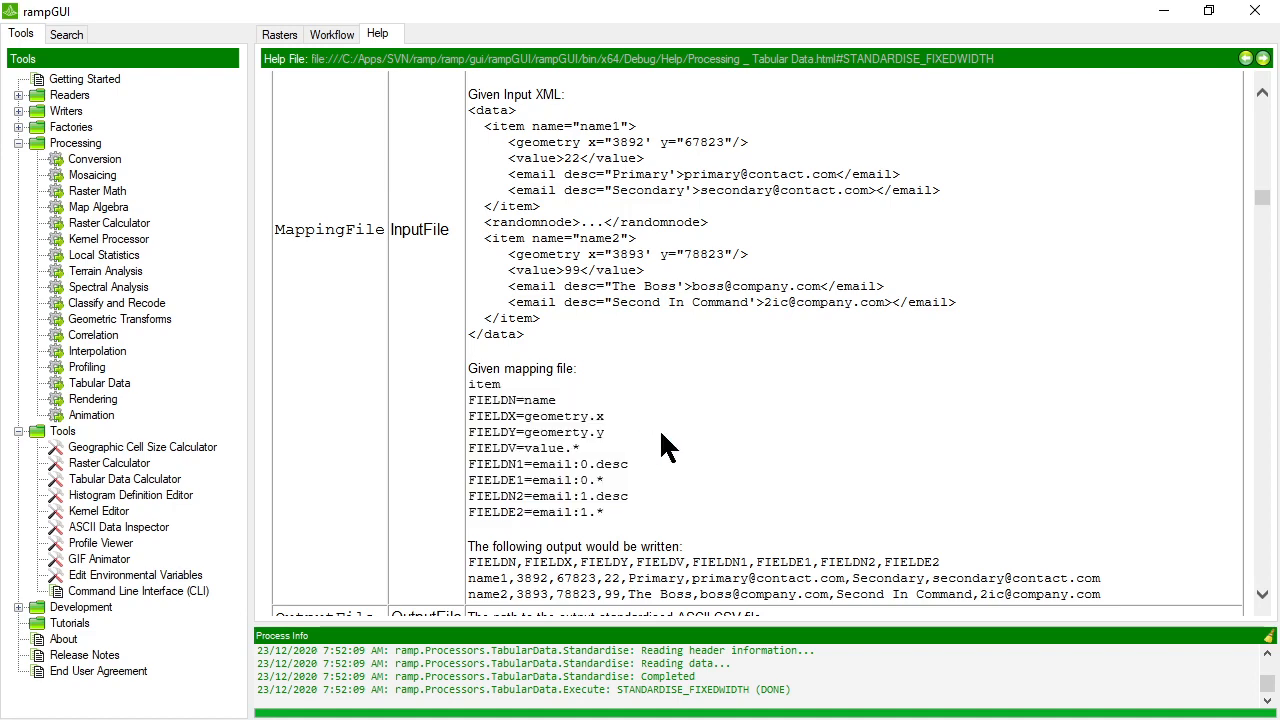
scroll(661, 434, up, 3)
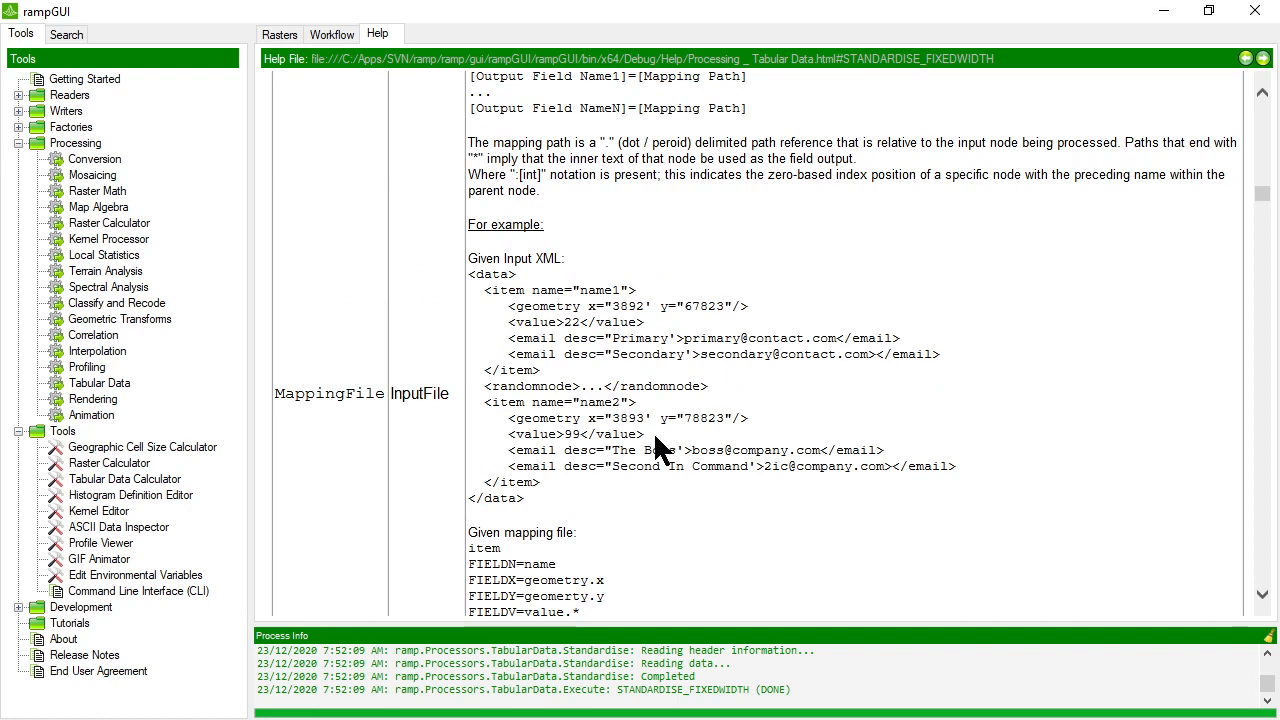
scroll(655, 437, down, 2)
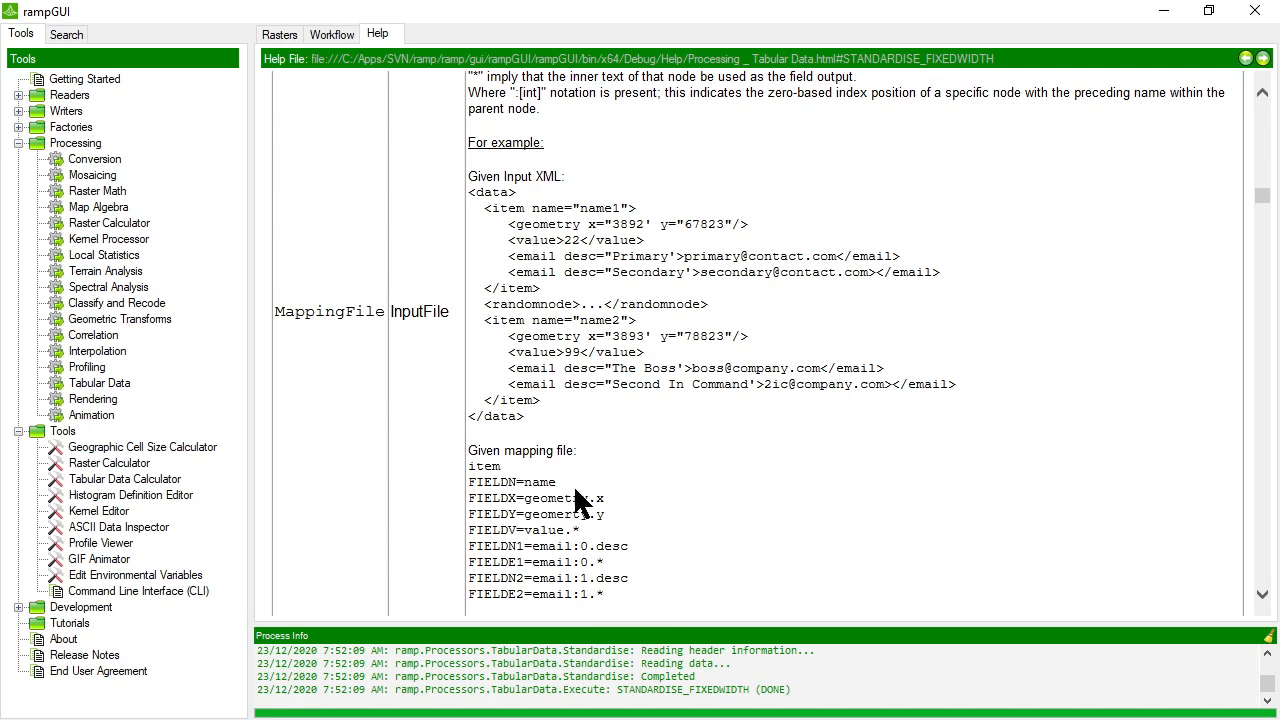
scroll(578, 500, up, 2)
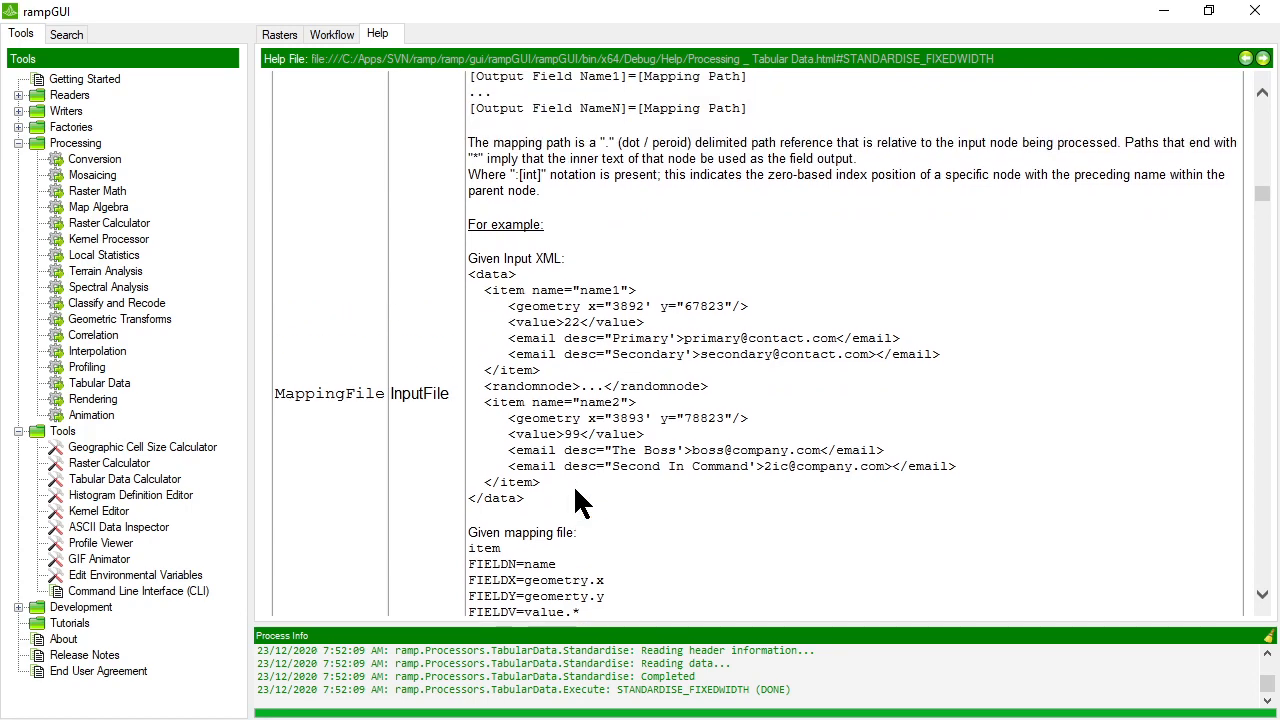
scroll(578, 500, down, 6)
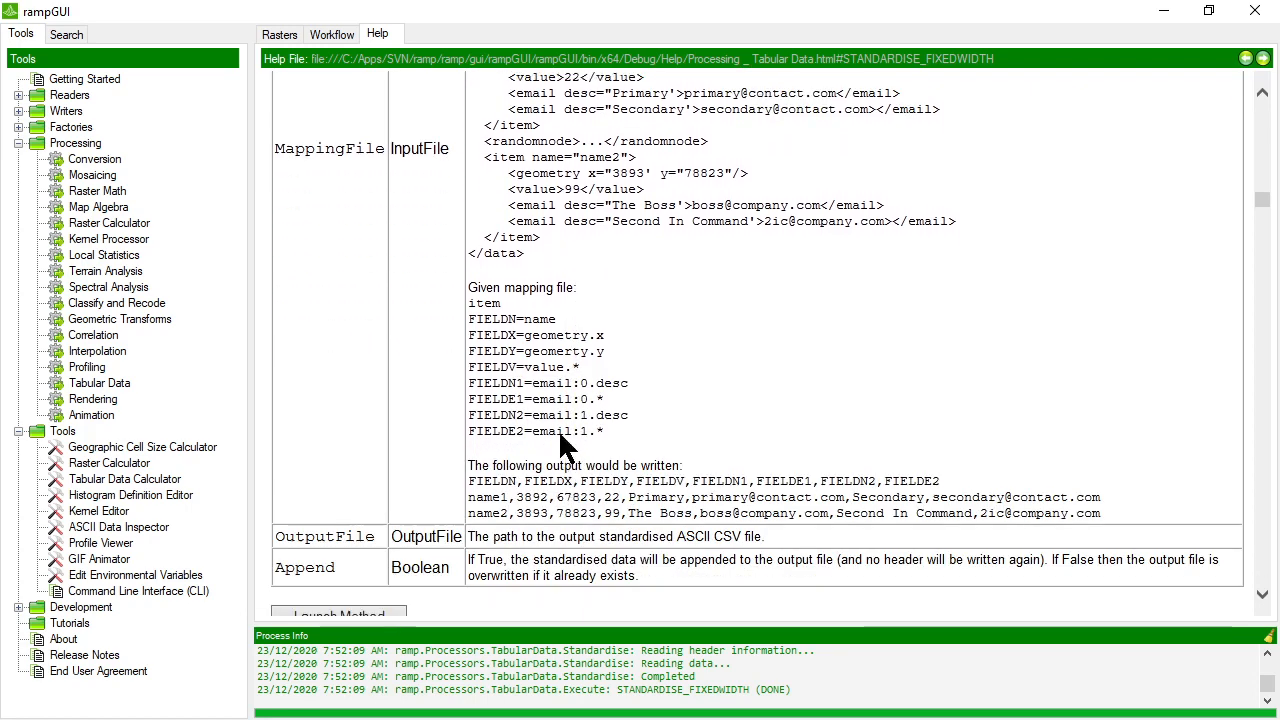
Compare the example mapping file's item, FIELDN, FIELDX and FIELDY lines with the item node's name attribute and geometry x and y attributes.
drag(500, 305, 470, 301)
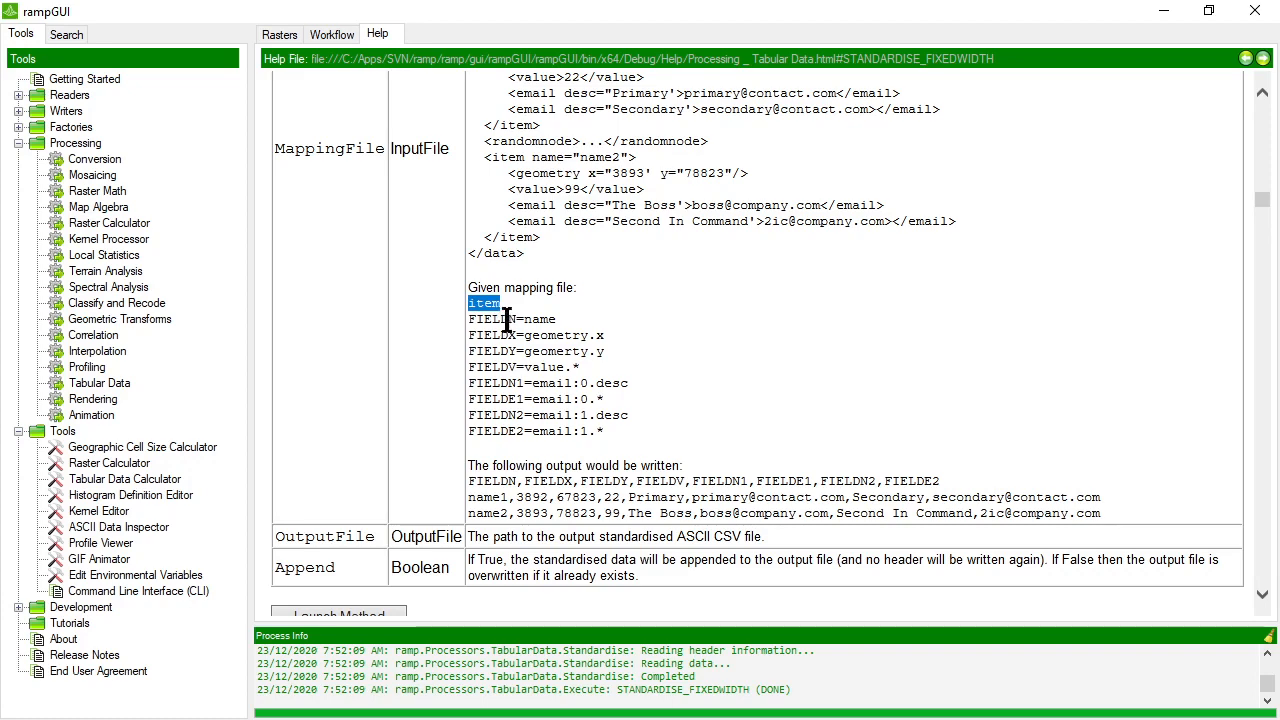
drag(516, 319, 468, 320)
drag(524, 319, 553, 319)
click(595, 338)
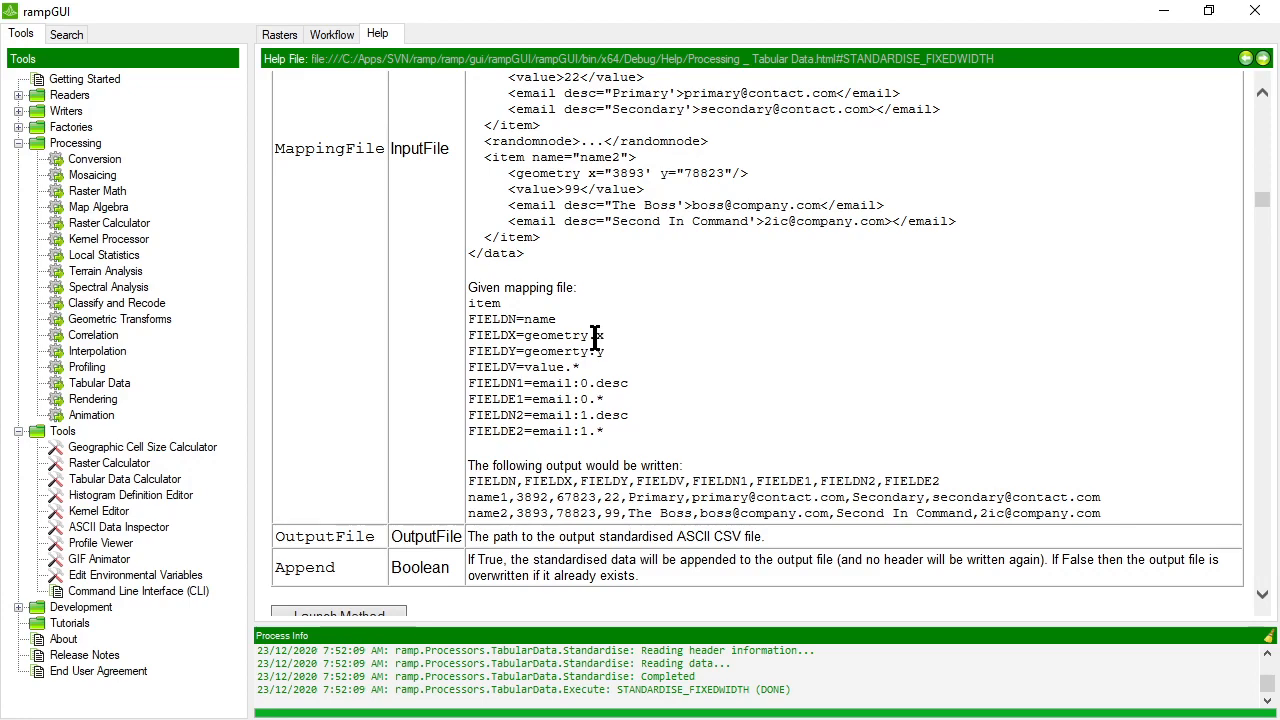
scroll(604, 337, up, 2)
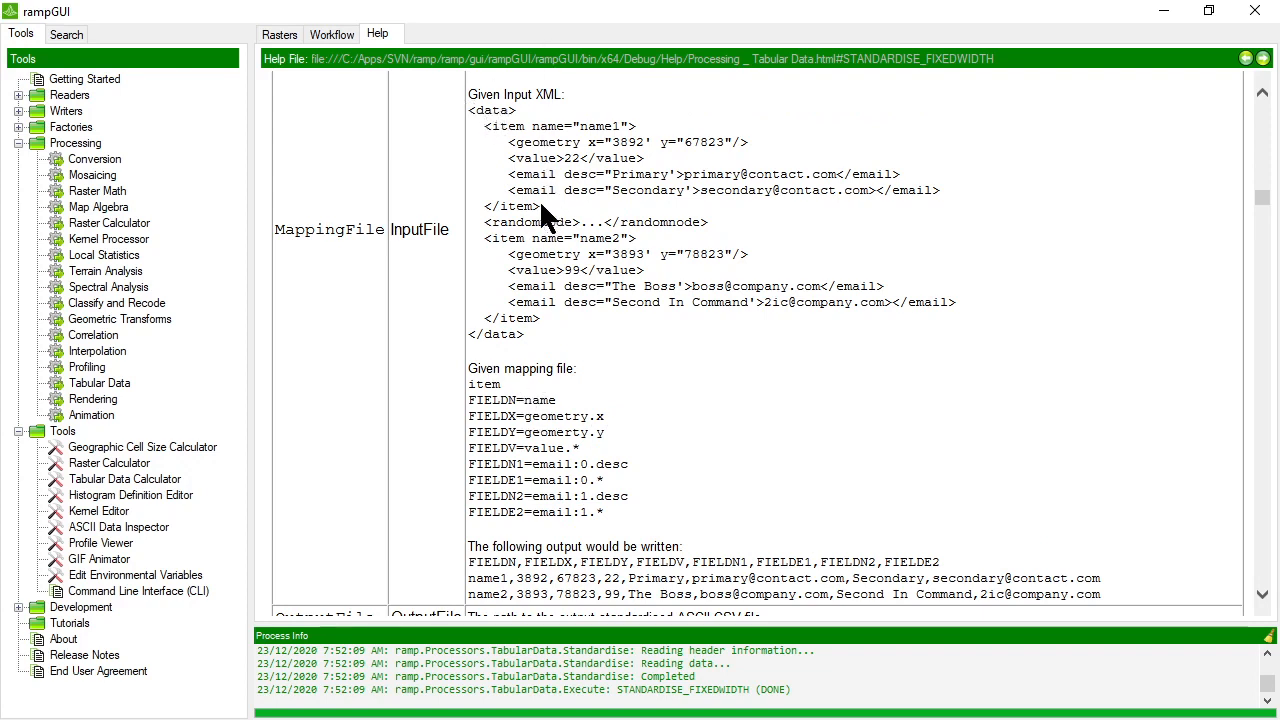
drag(541, 205, 473, 127)
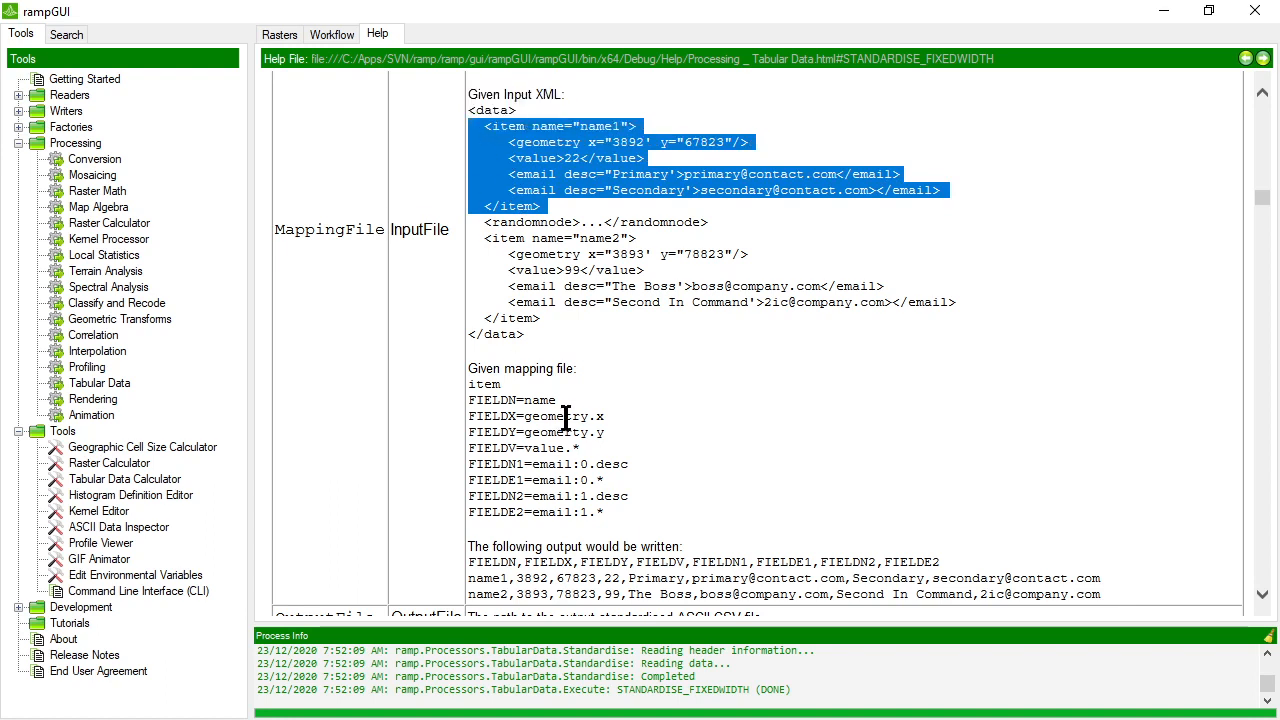
click(558, 137)
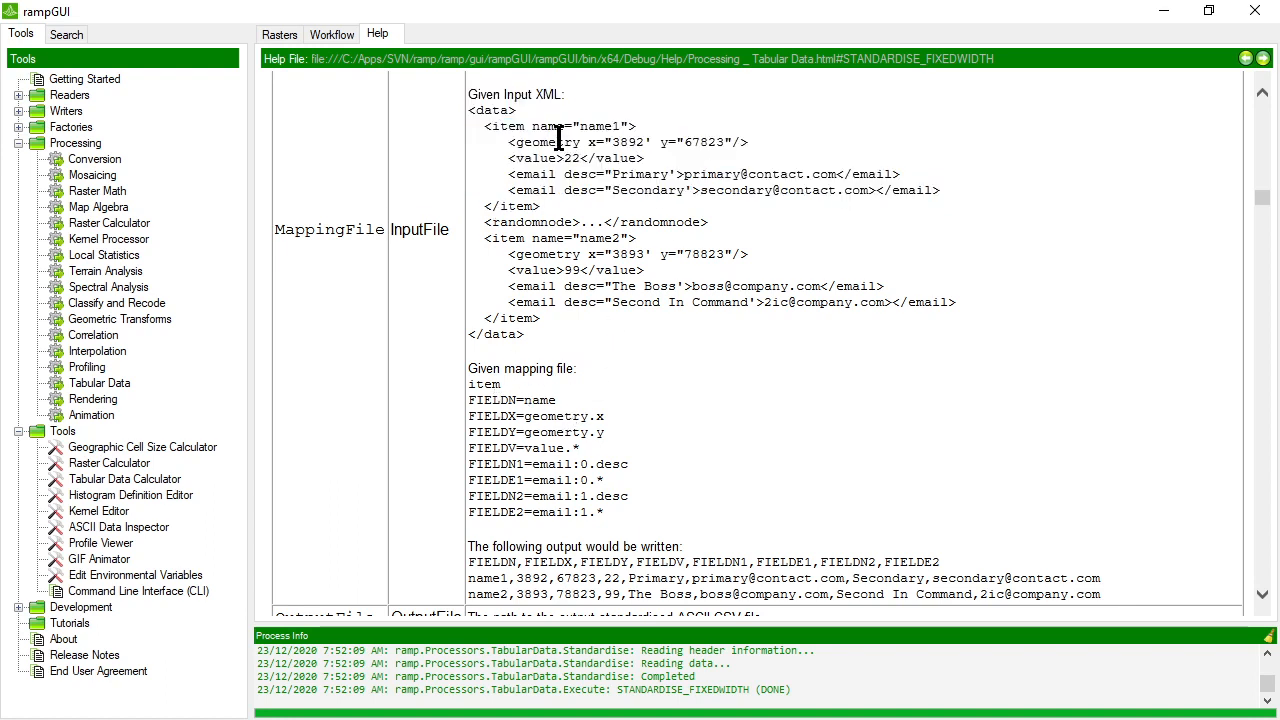
double_click(548, 127)
click(508, 132)
drag(522, 142, 580, 142)
drag(604, 416, 588, 416)
click(594, 146)
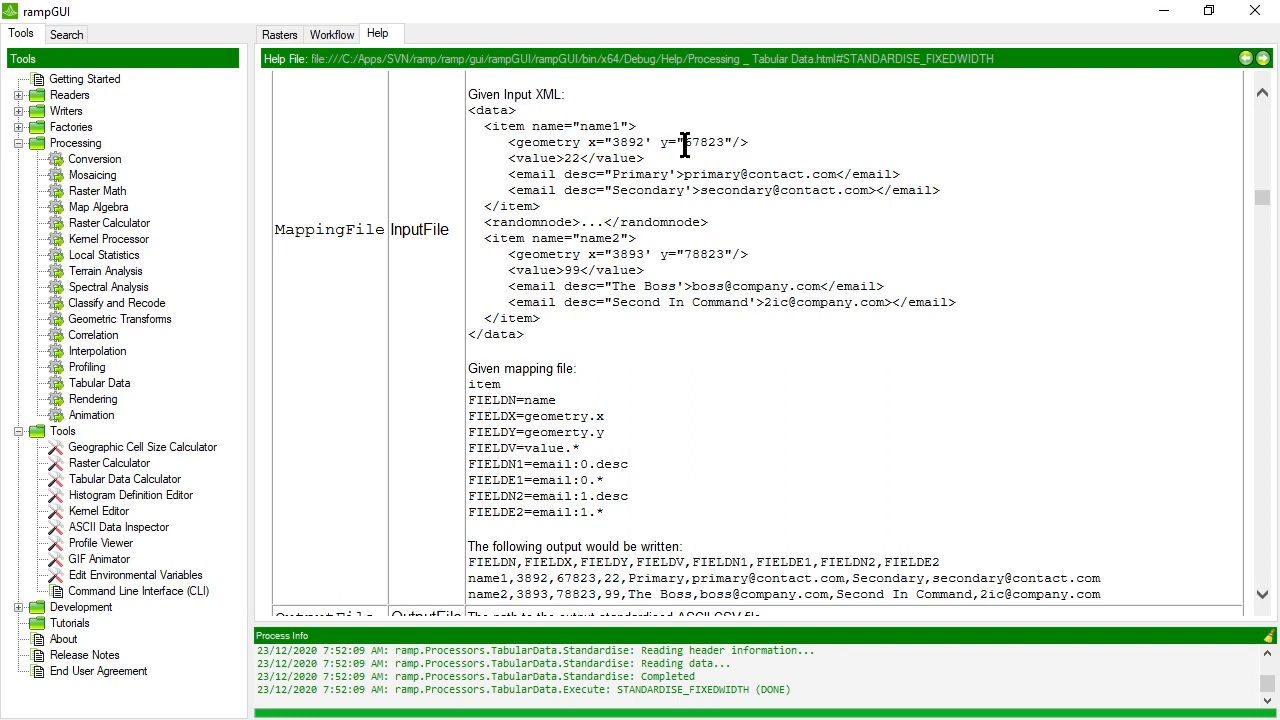
drag(684, 142, 716, 143)
click(604, 455)
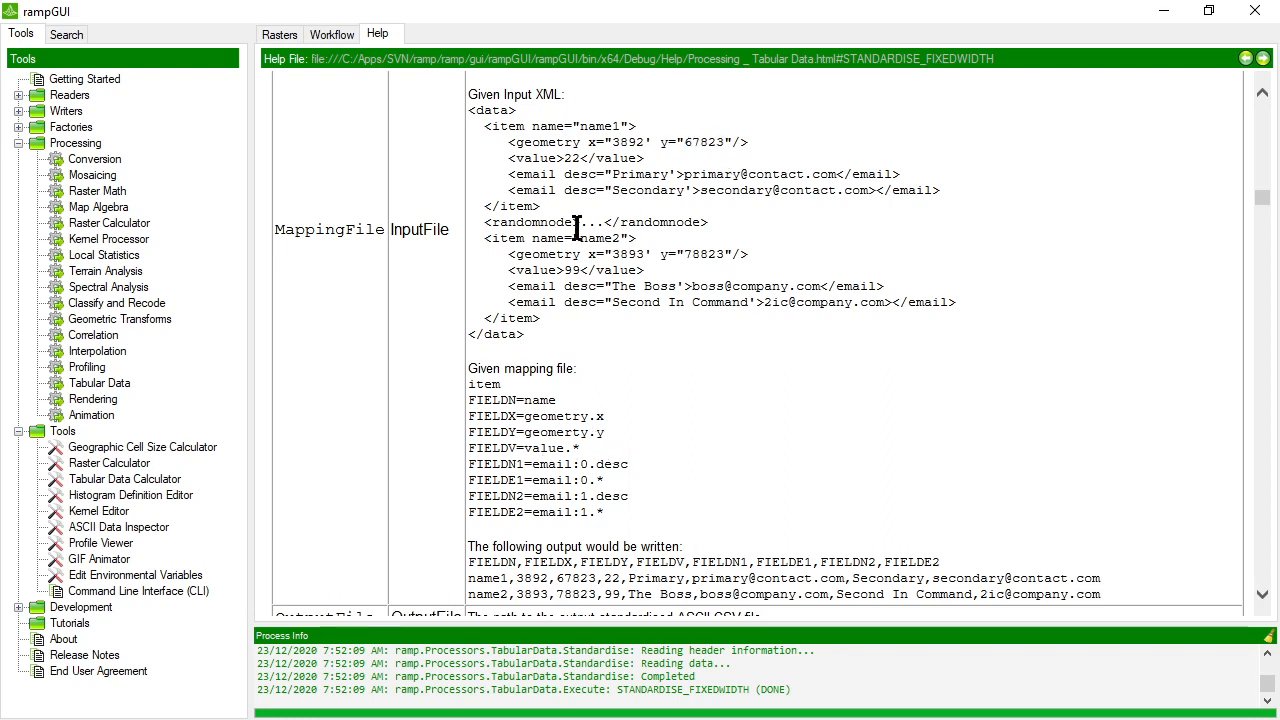
Examine how value.* and the indexed email:0 and email:1 paths refer to inner text and desc attributes in the example XML.
drag(516, 160, 562, 165)
drag(566, 449, 582, 446)
click(572, 449)
double_click(571, 158)
drag(522, 175, 551, 175)
drag(590, 465, 546, 466)
double_click(612, 464)
drag(514, 174, 615, 176)
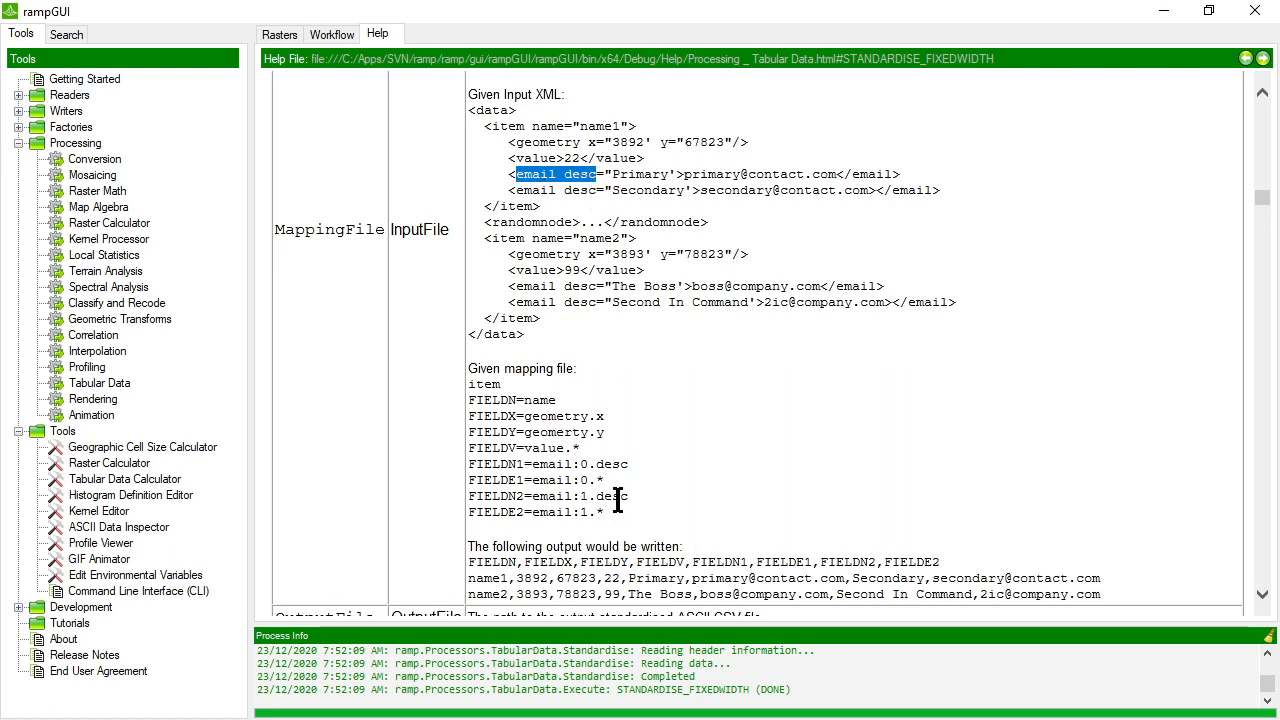
drag(532, 497, 586, 512)
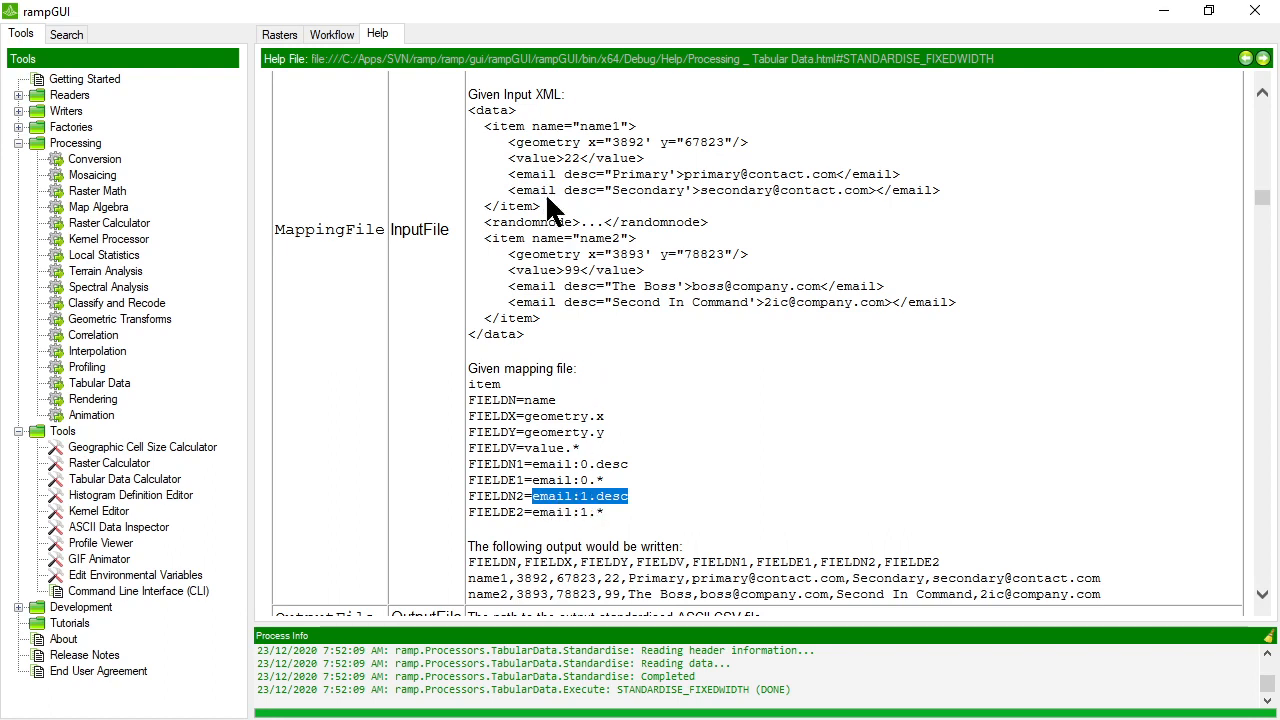
drag(523, 191, 556, 191)
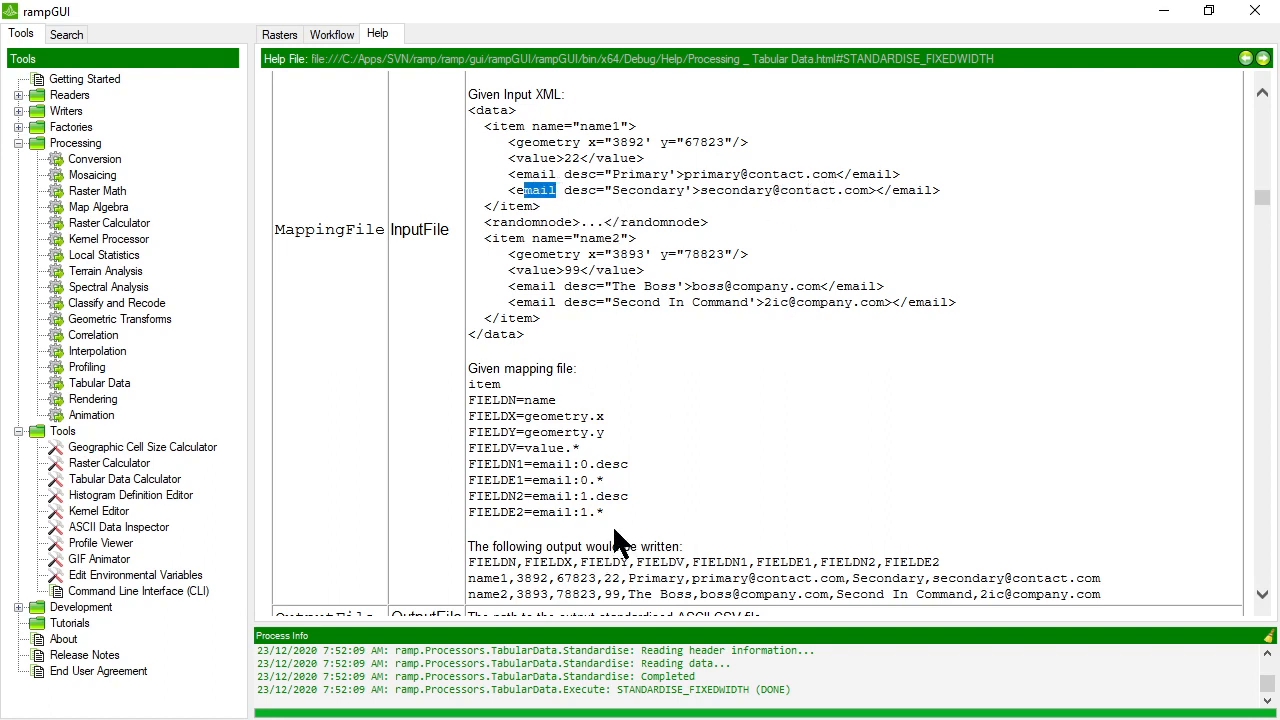
drag(588, 512, 603, 511)
click(643, 493)
drag(565, 448, 580, 450)
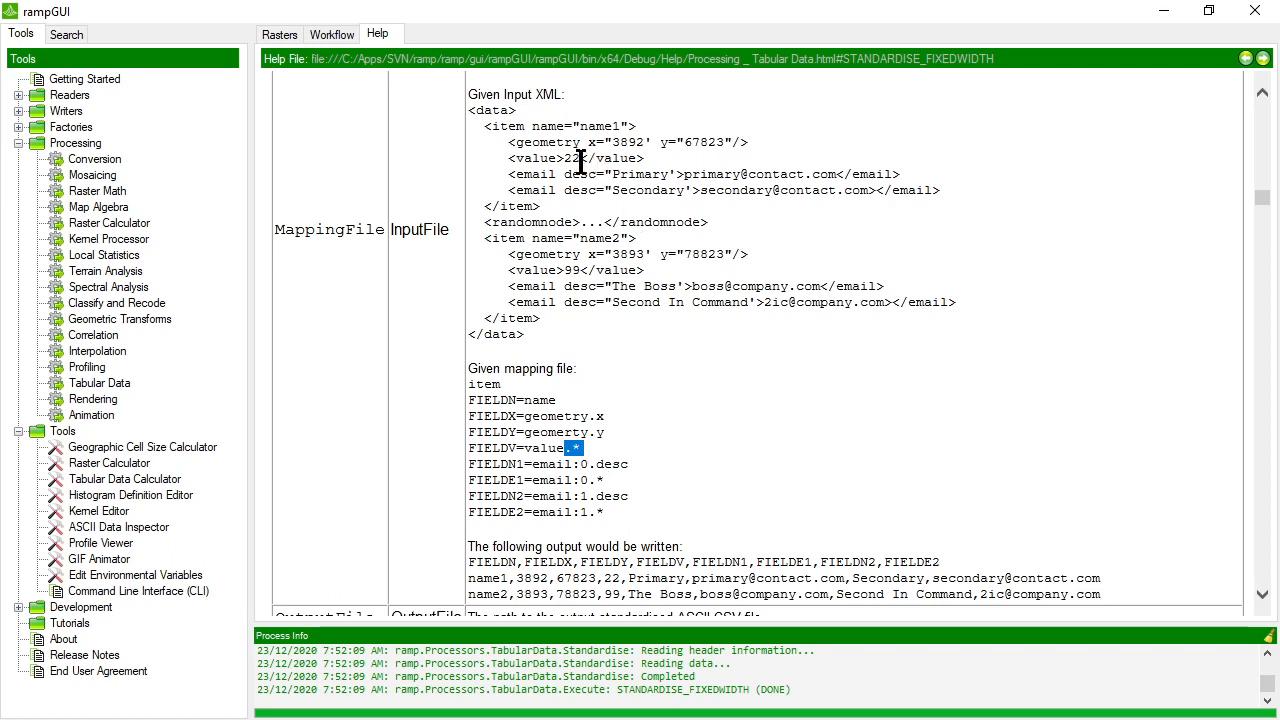
click(583, 464)
double_click(583, 464)
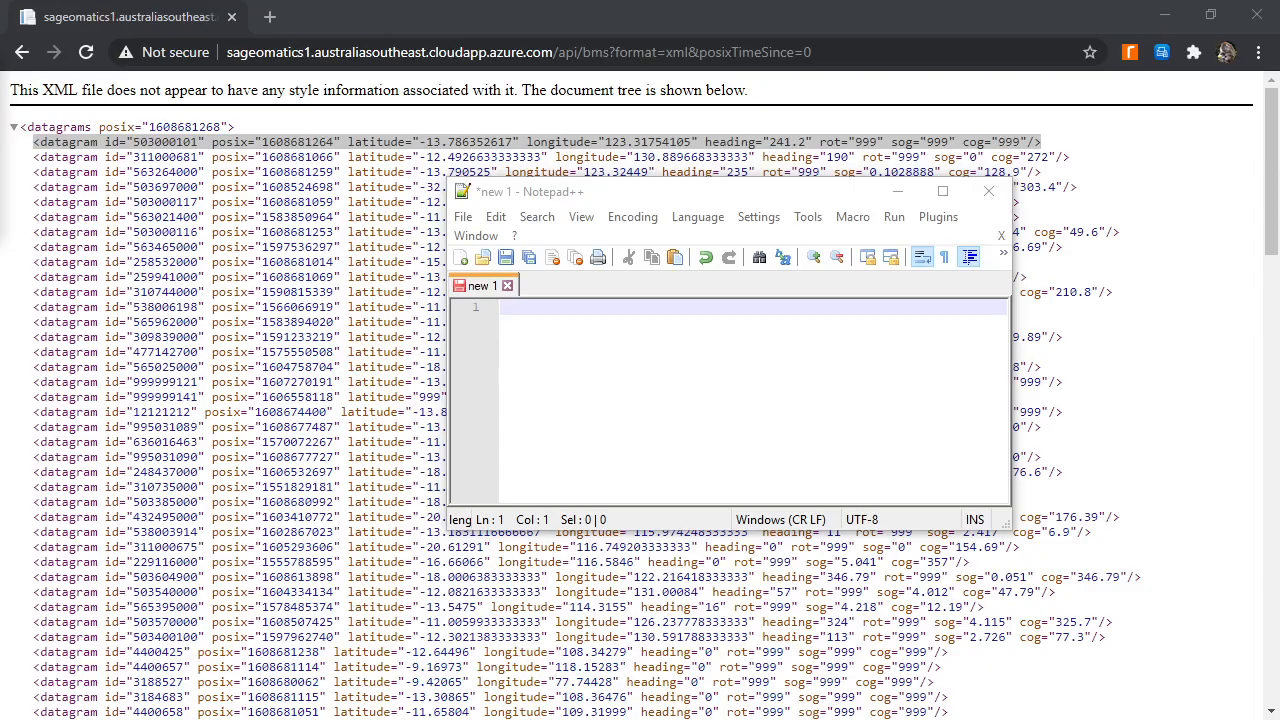
Switch to Notepad++ and enter datagram as the node name on the first line of the blank file.
drag(694, 190, 846, 240)
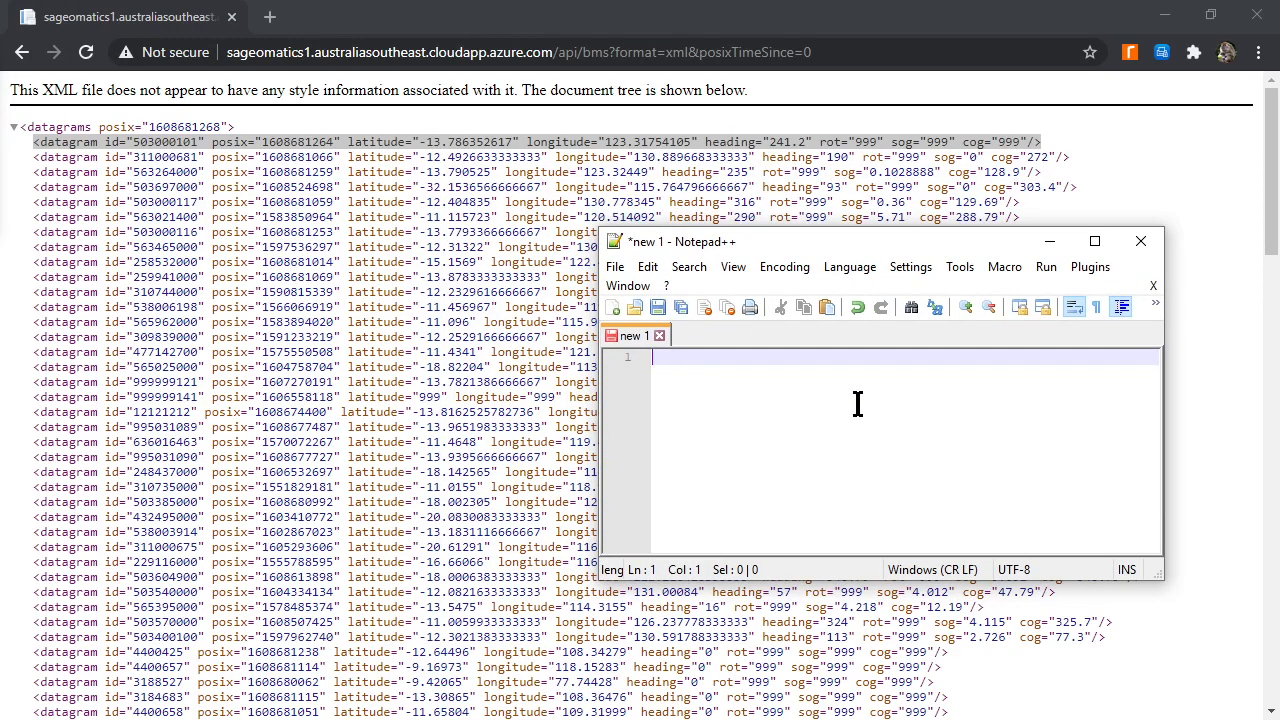
text(data)
text(gram)
key(Return)
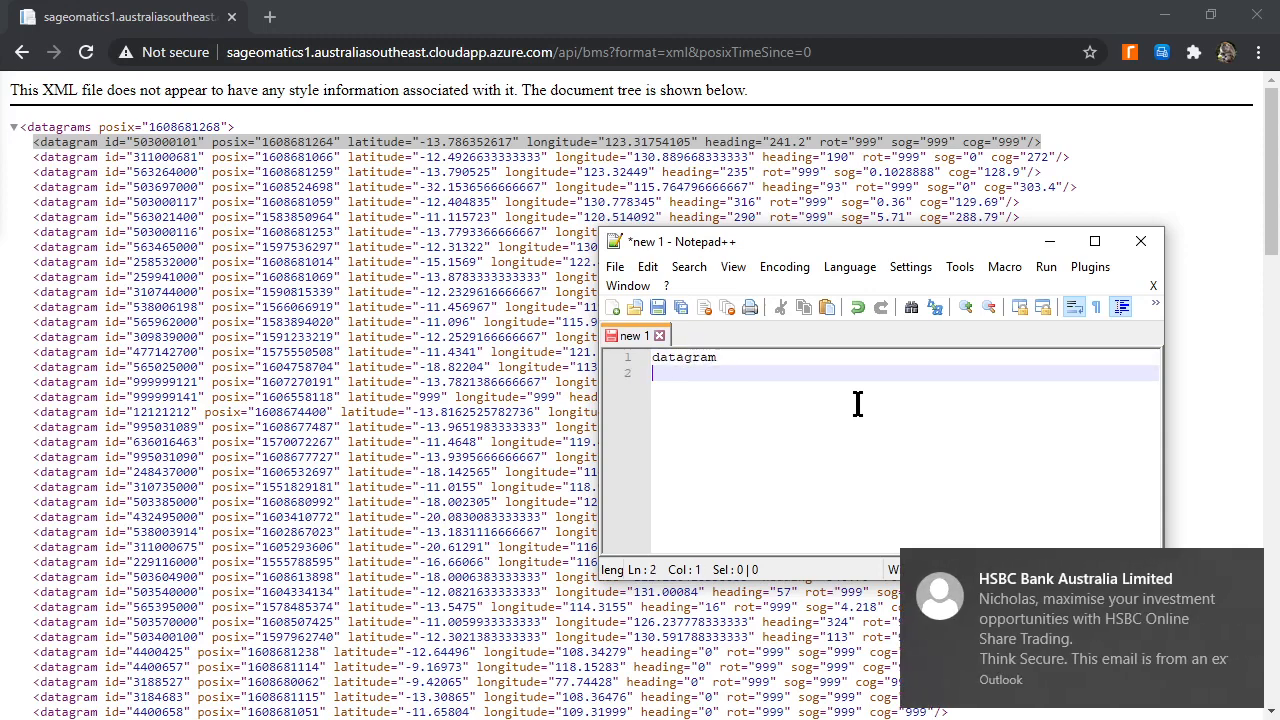
click(1257, 564)
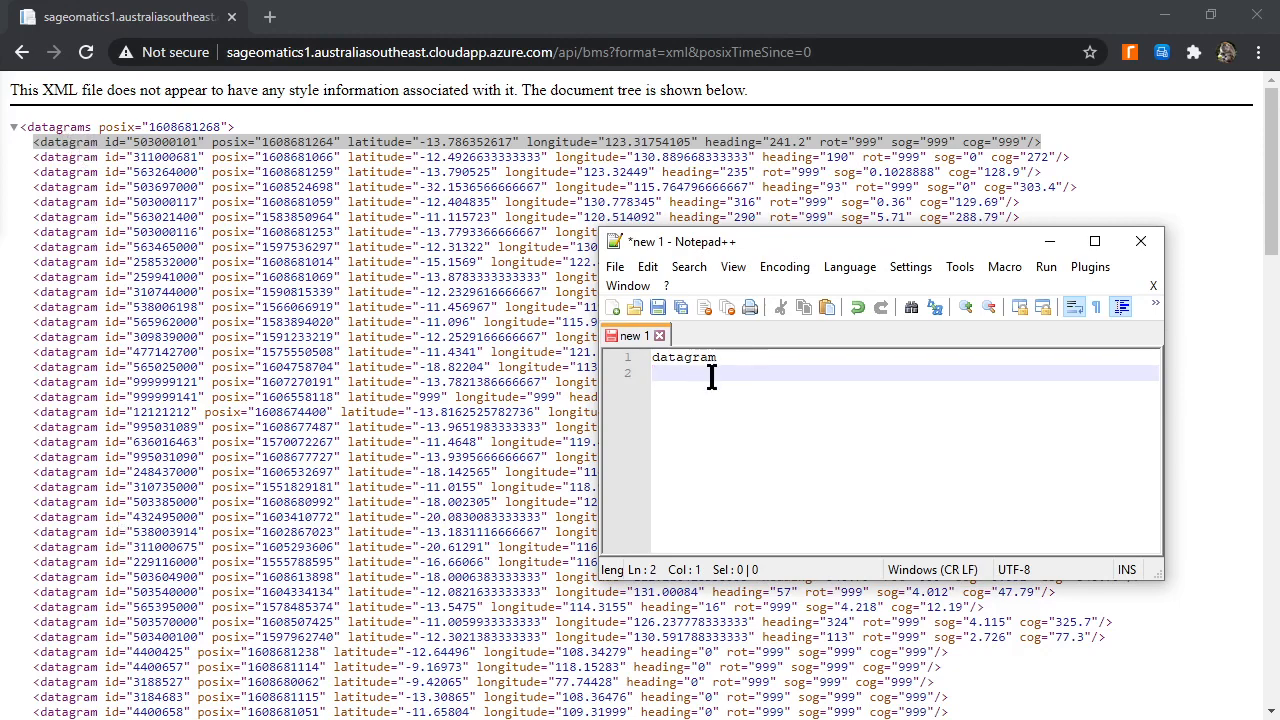
Add the mapping lines ID=id and POSIX=posix below the datagram node name, keeping the XML's first datagram in view.
drag(703, 243, 695, 320)
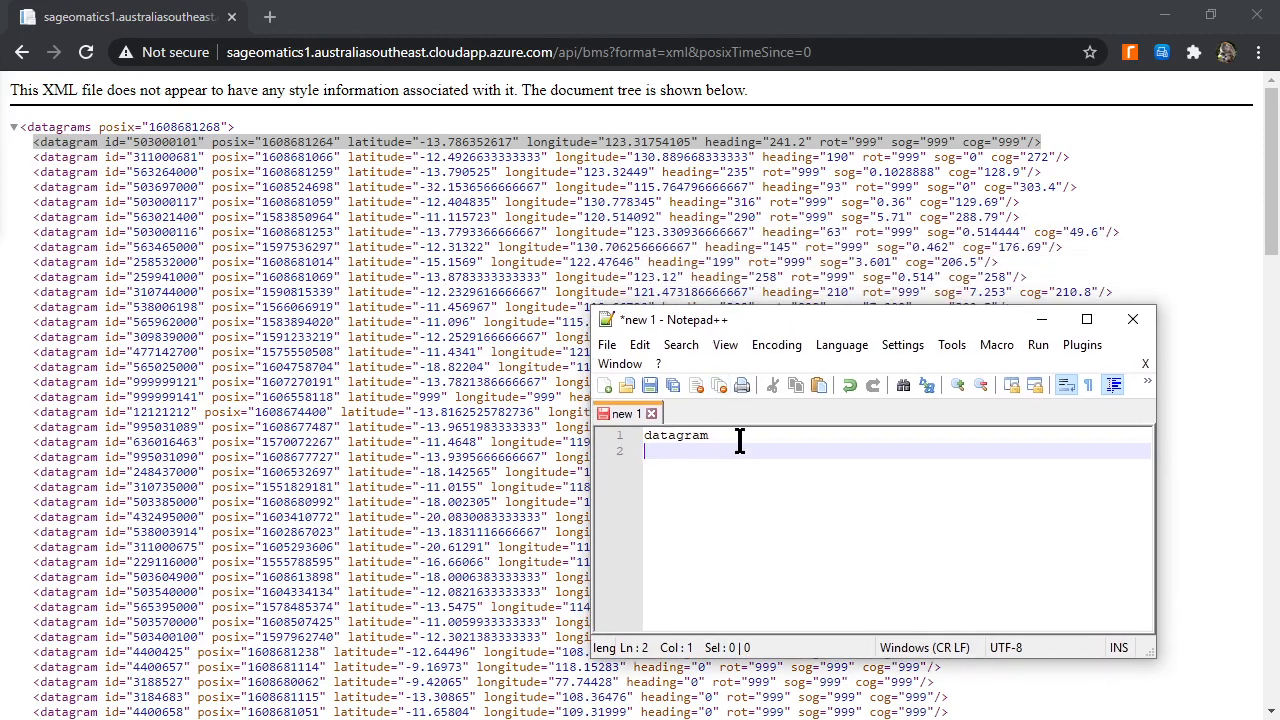
text(=id)
key(Return)
text(POIS)
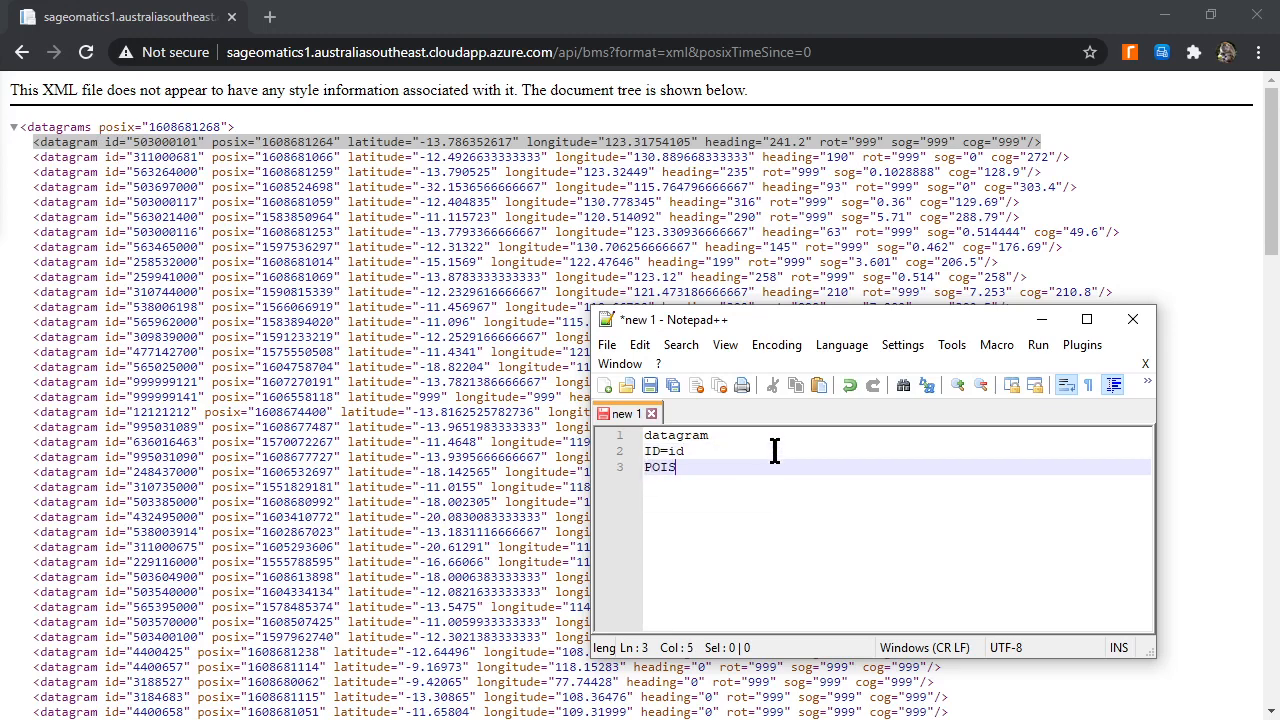
text(IX=posio)
key(BackSpace)
text(x)
key(Return)
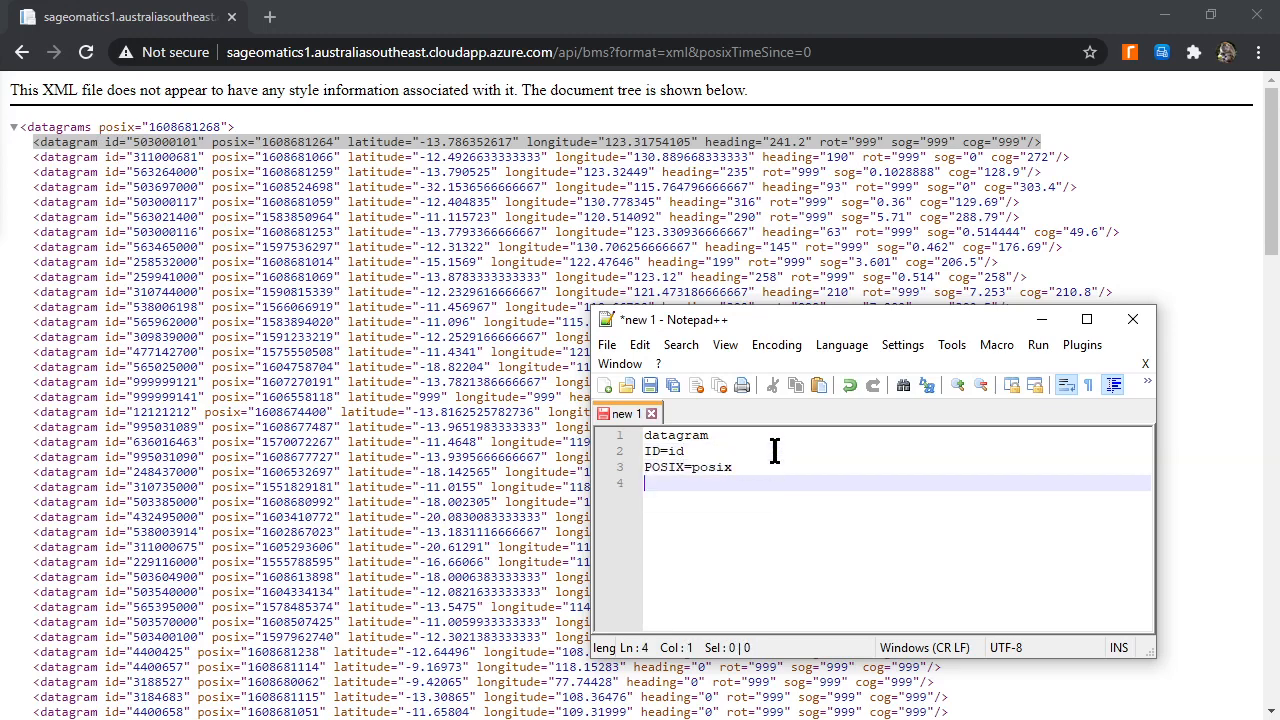
Add the mapping lines LATITUDE=latitude and LONGITUDE=longitude below the POSIX line.
text(LATITUDE=1)
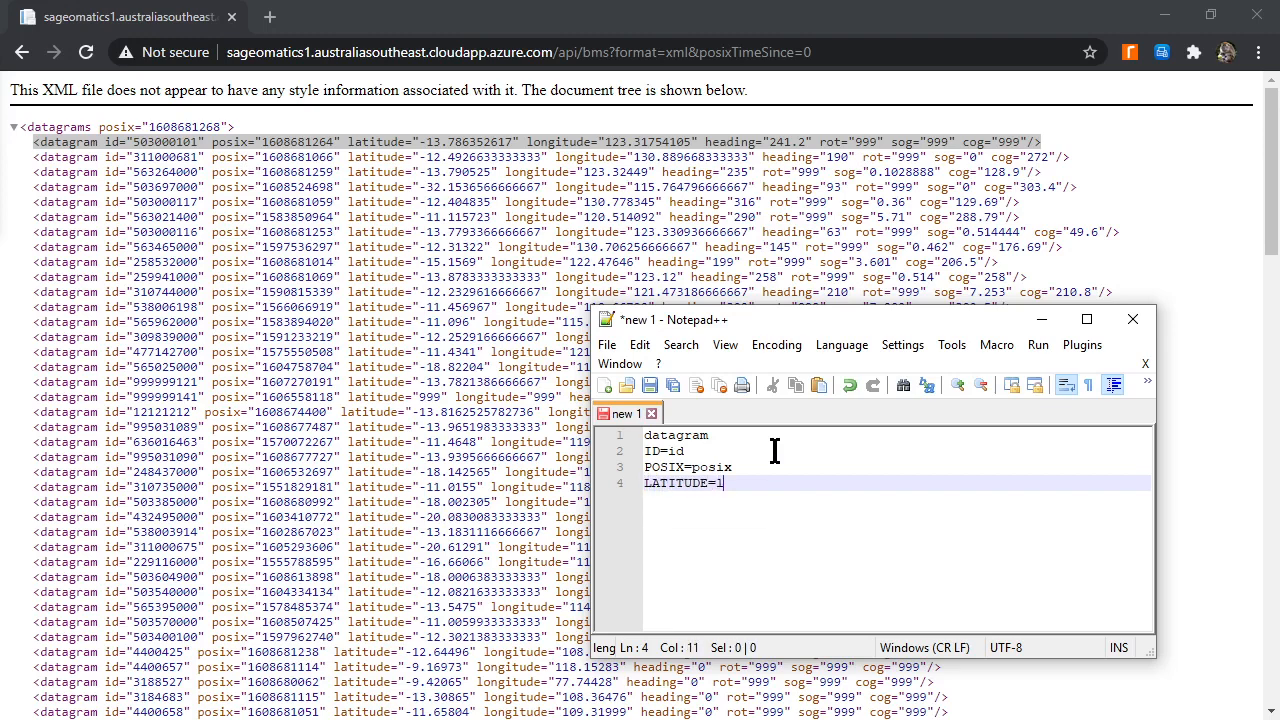
text(atitude)
key(Return)
text(LONG)
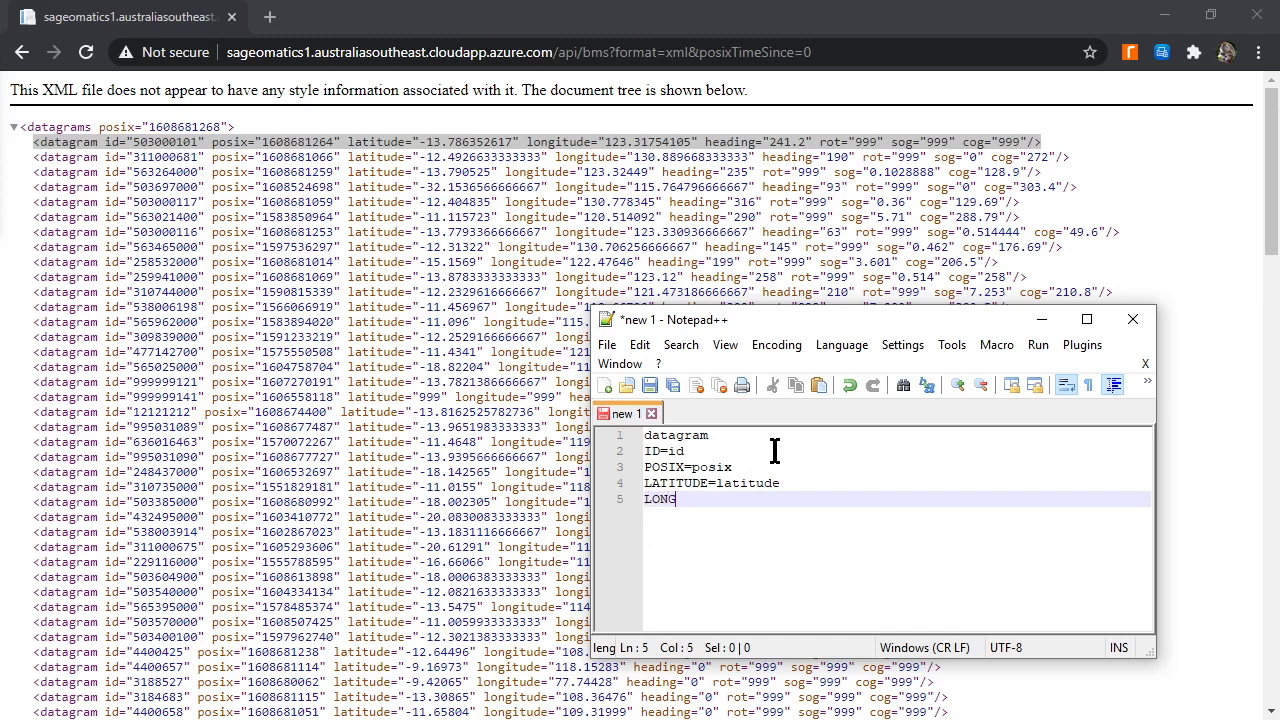
text(ITUDE=longitude)
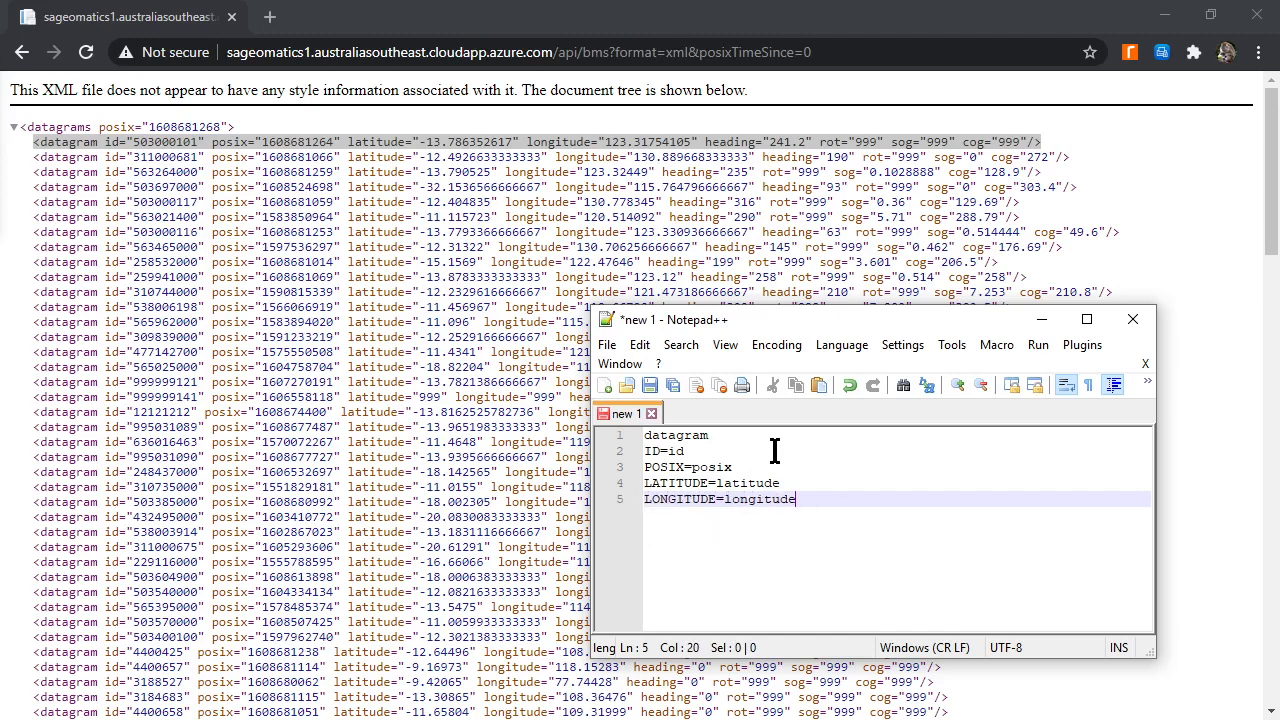
key(Return)
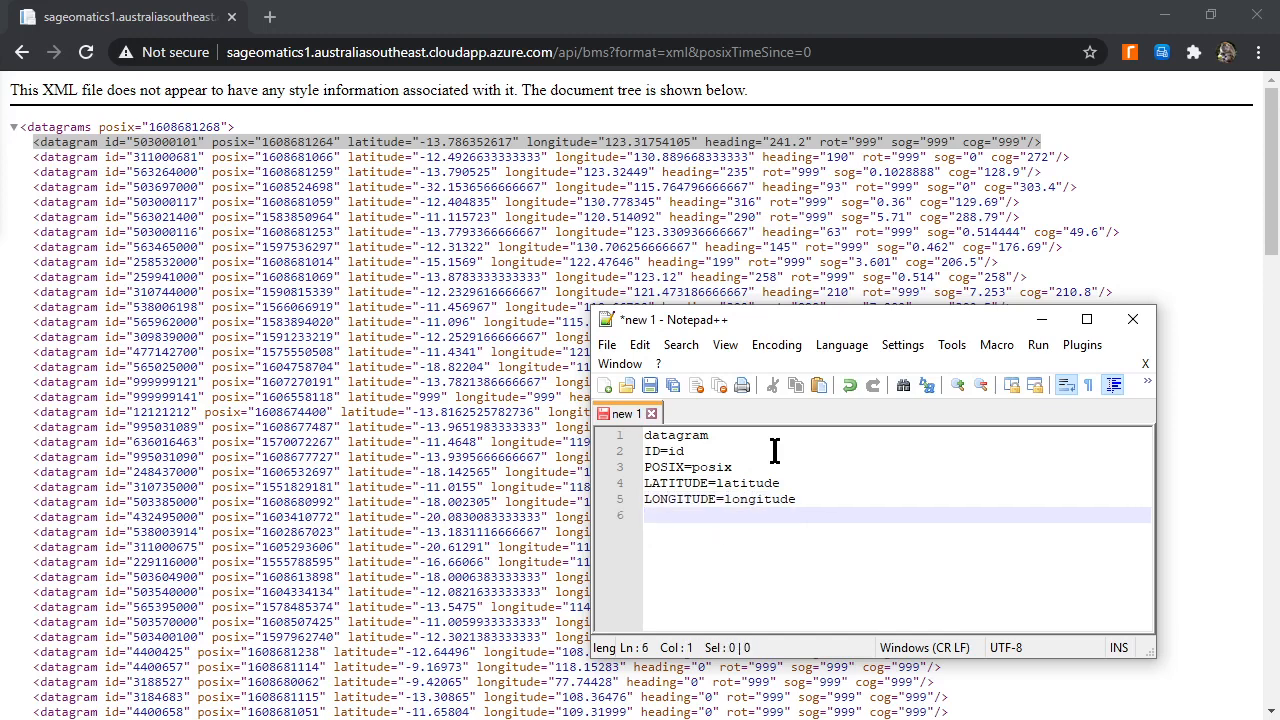
Add the mapping lines HEADING=heading and ROT=rot below the LONGITUDE line.
text(HEADING=heading)
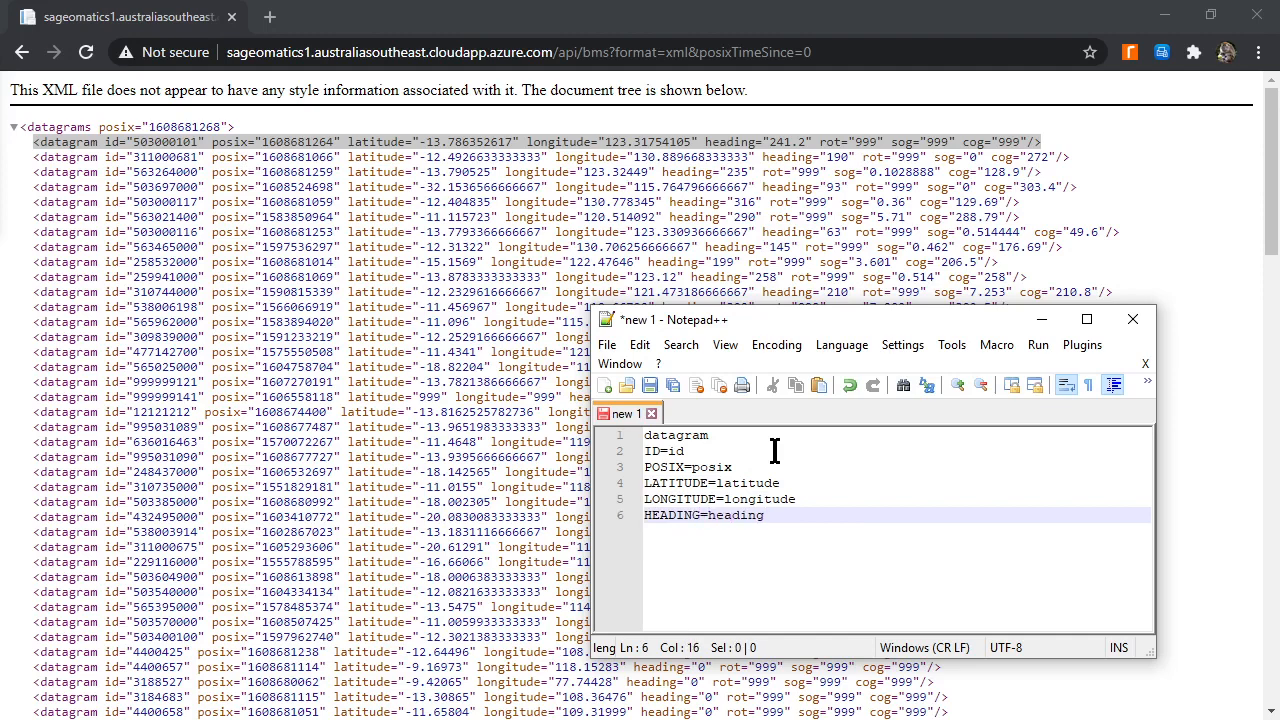
key(Return)
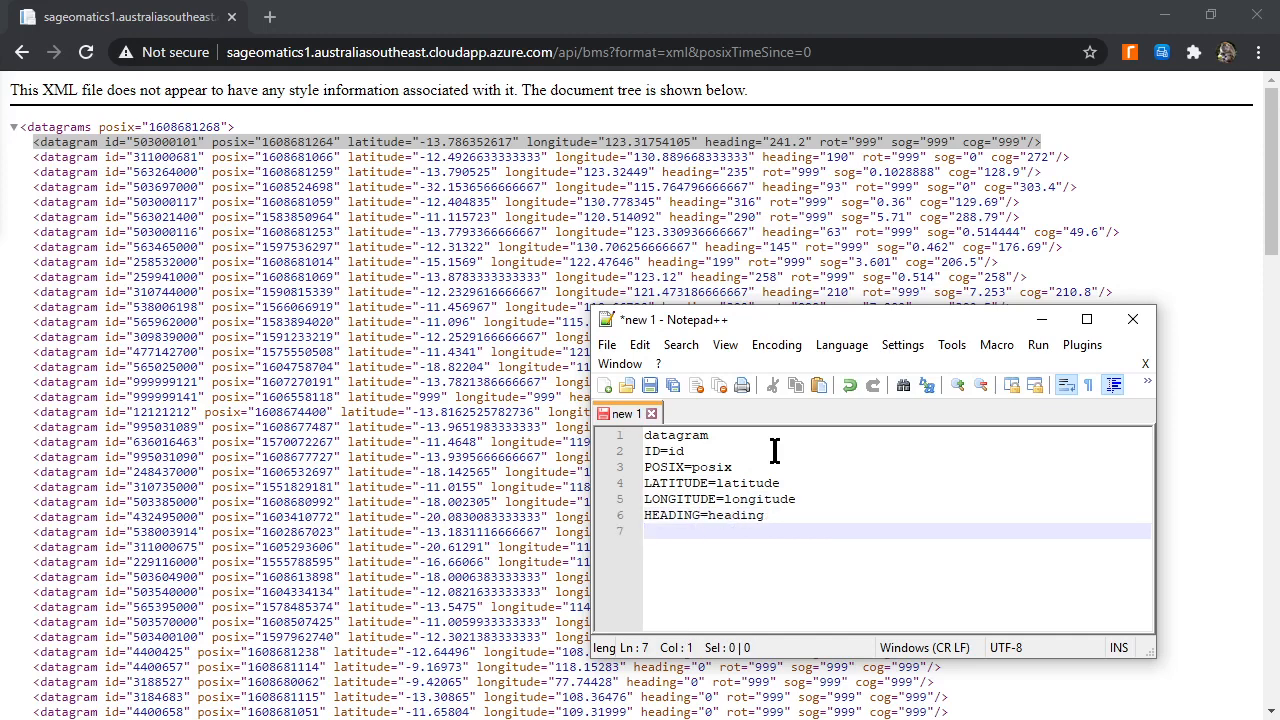
text(ROT=rot)
key(Return)
Complete the mapping list with the lines SOG=sog and COG=cog.
text(SOG=sog)
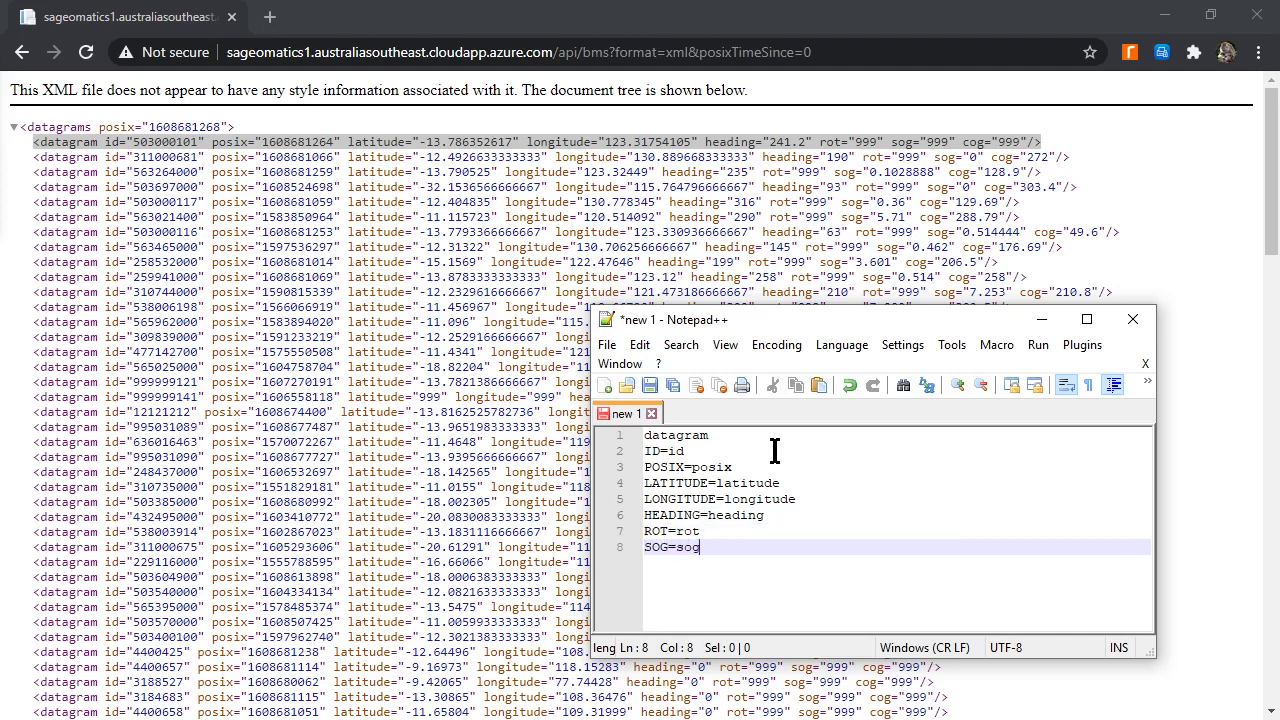
key(Return)
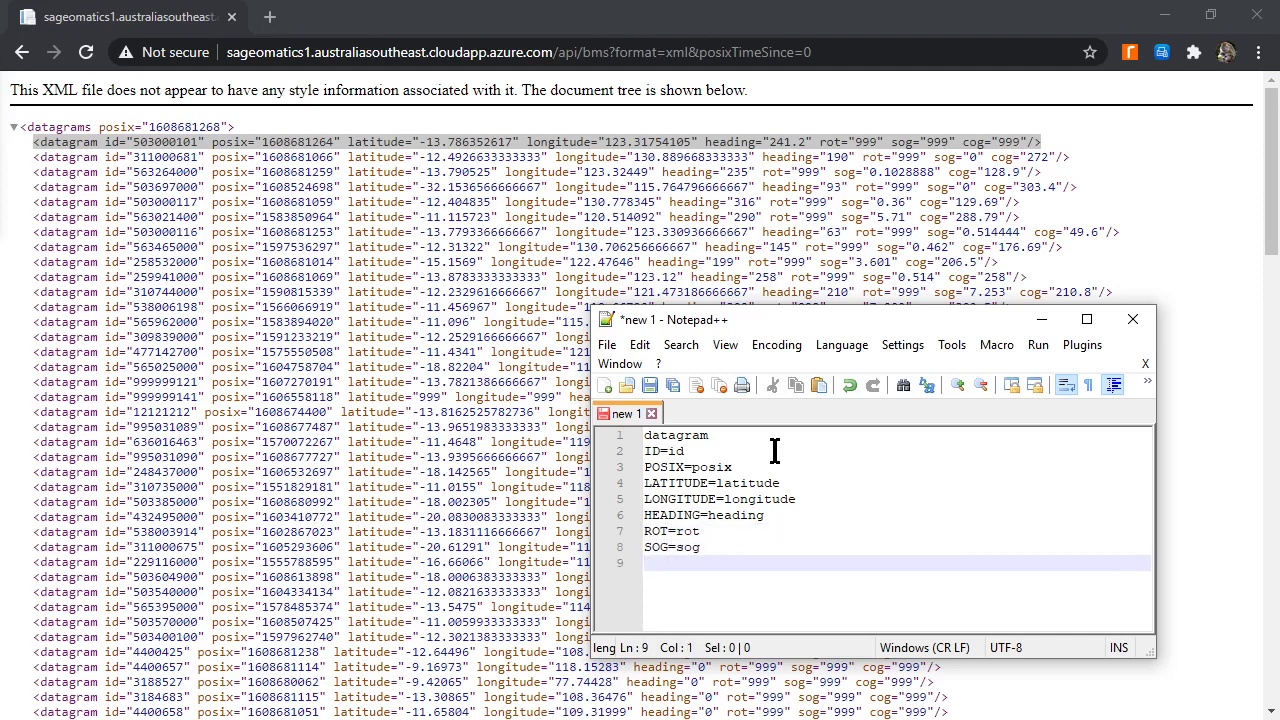
text(COG=cog)
drag(722, 318, 755, 217)
click(654, 254)
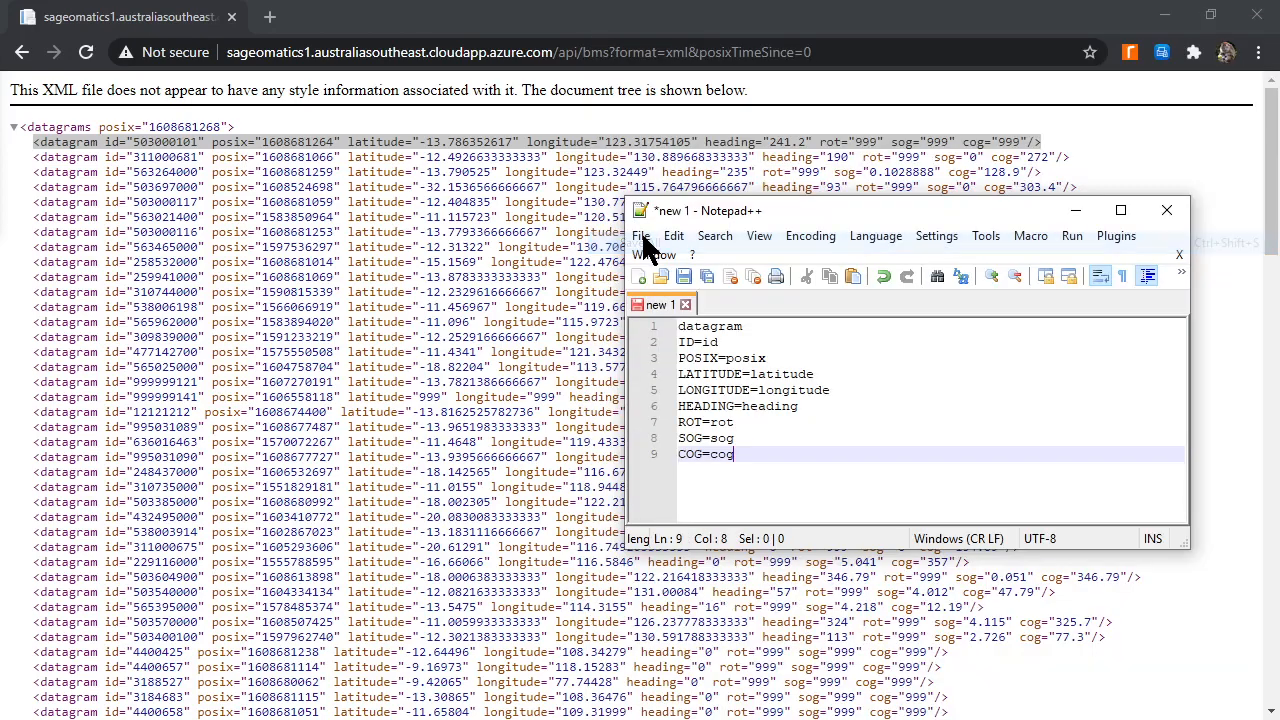
Save the finished mapping list as XMLMapping.txt in the Sample Data folder, replacing the existing file, and return to rampGUI.
key(ctrl+s)
click(1205, 686)
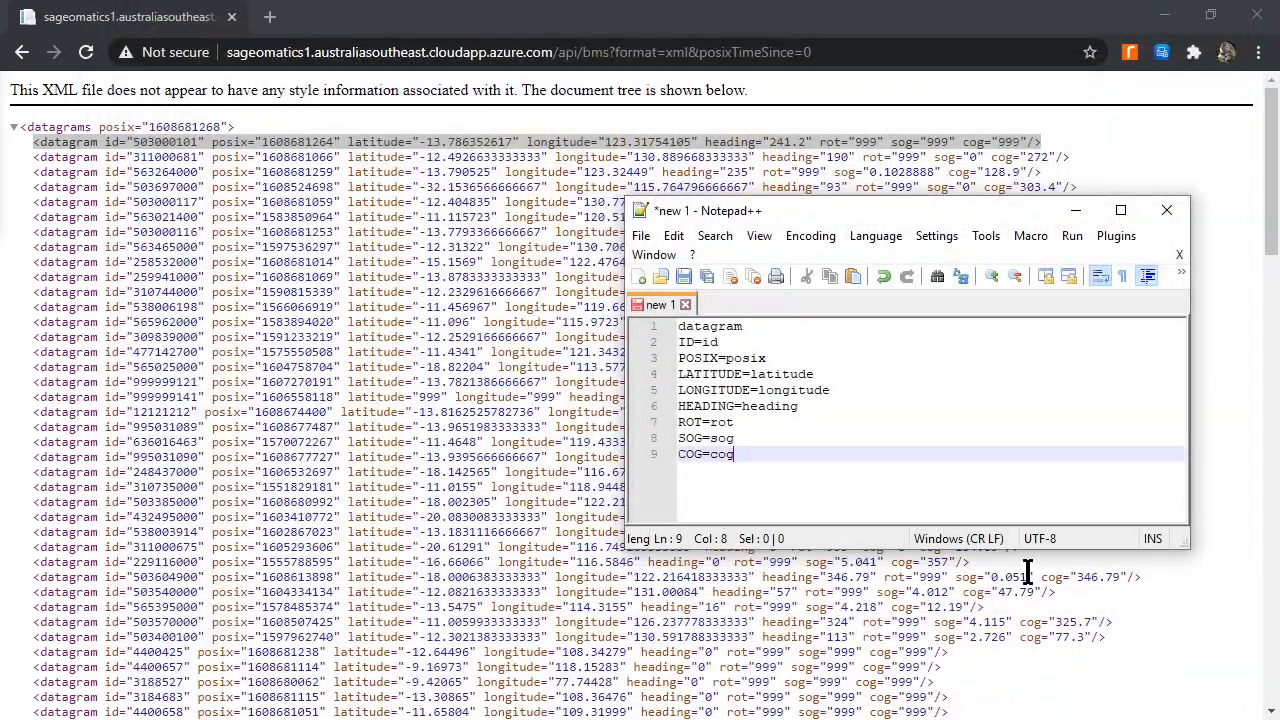
click(641, 237)
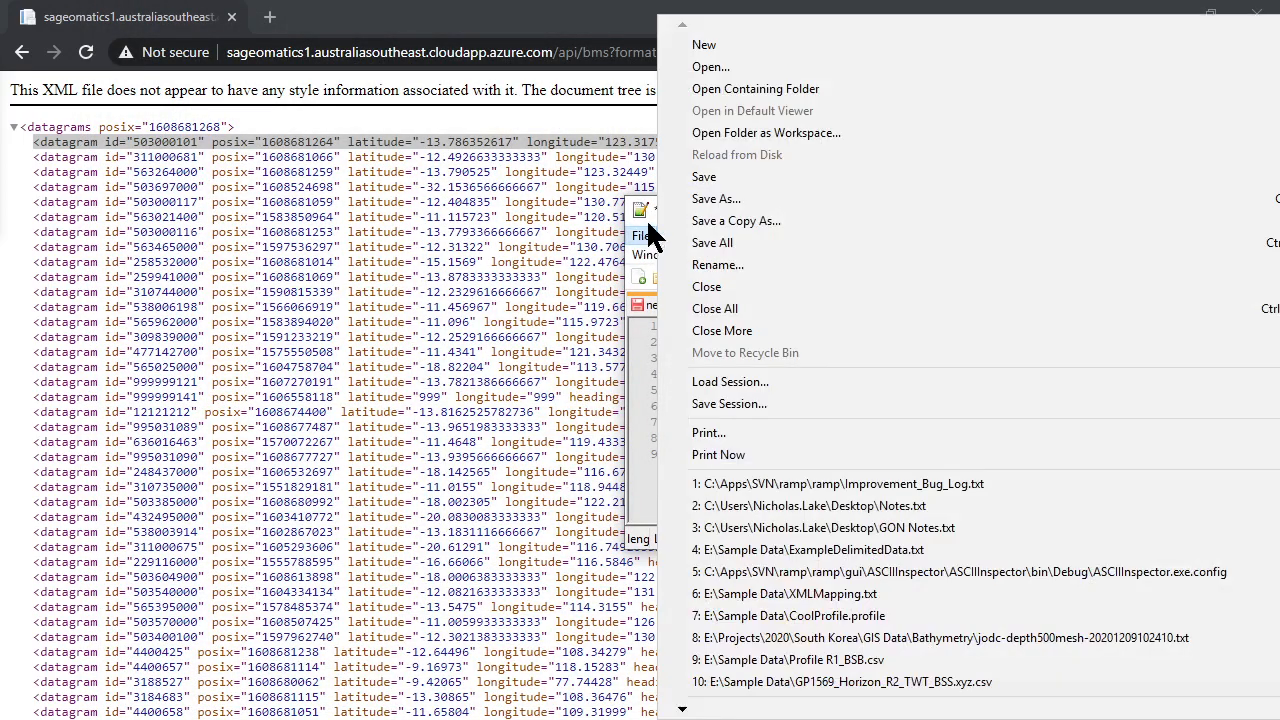
click(726, 197)
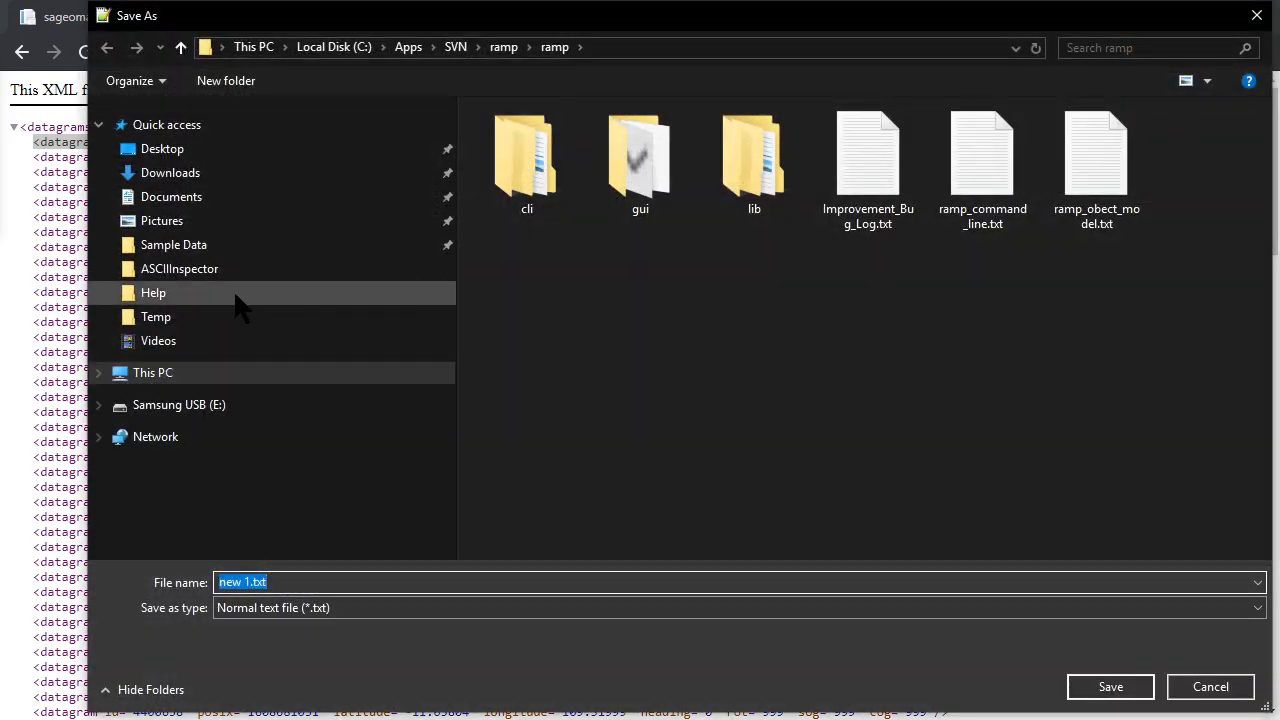
click(185, 245)
double_click(560, 203)
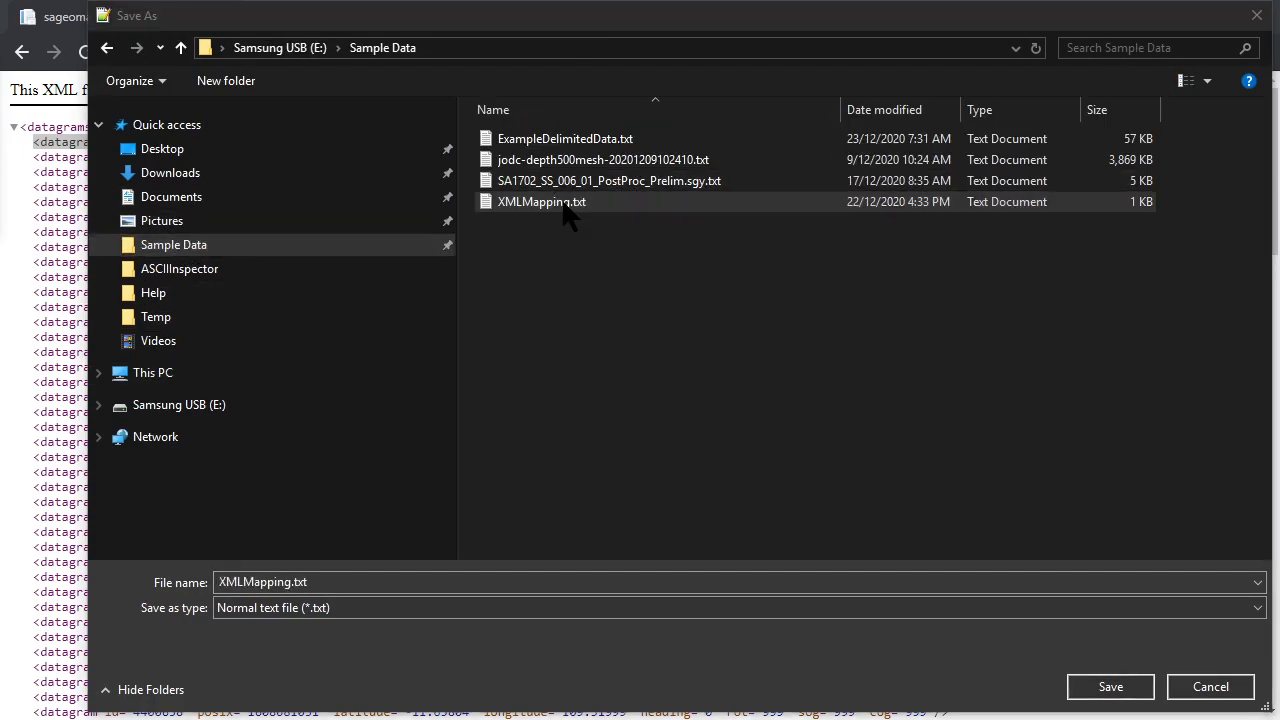
click(694, 376)
click(850, 342)
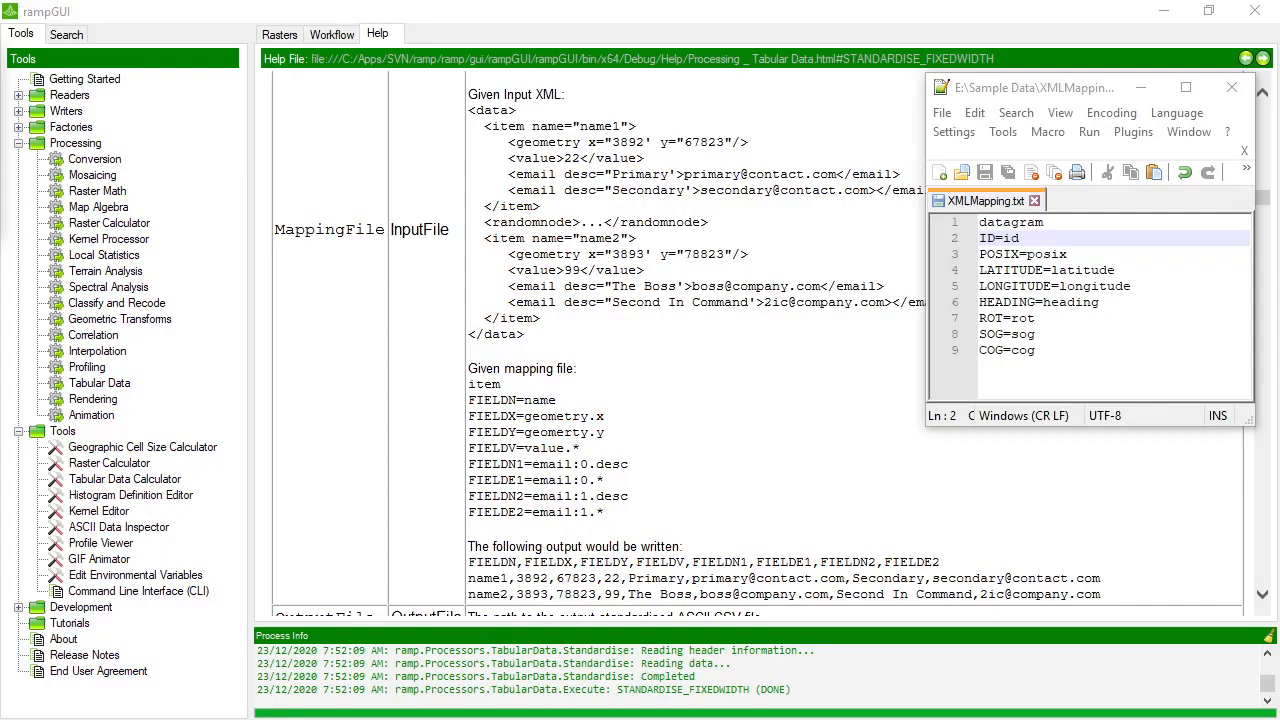
Open the Tabular Data processor's Map From XML Data method and set its URL to the copied XML feed address.
double_click(82, 378)
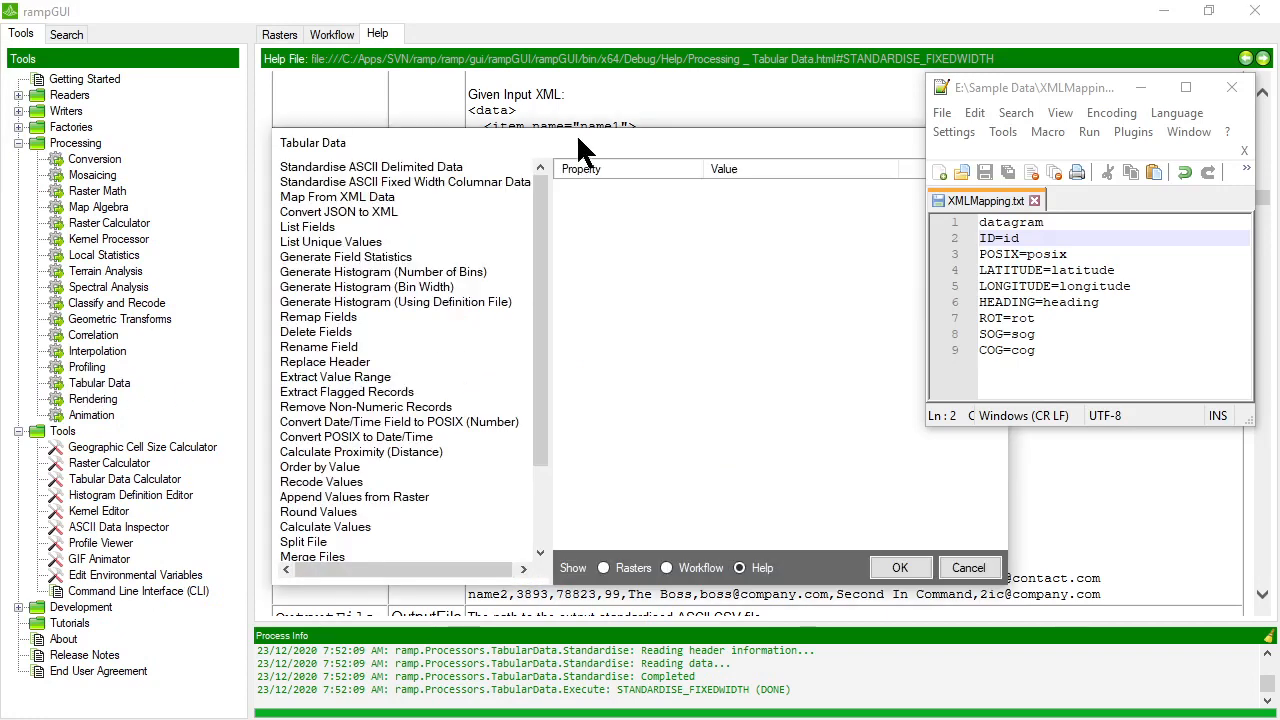
drag(576, 136, 444, 115)
click(207, 177)
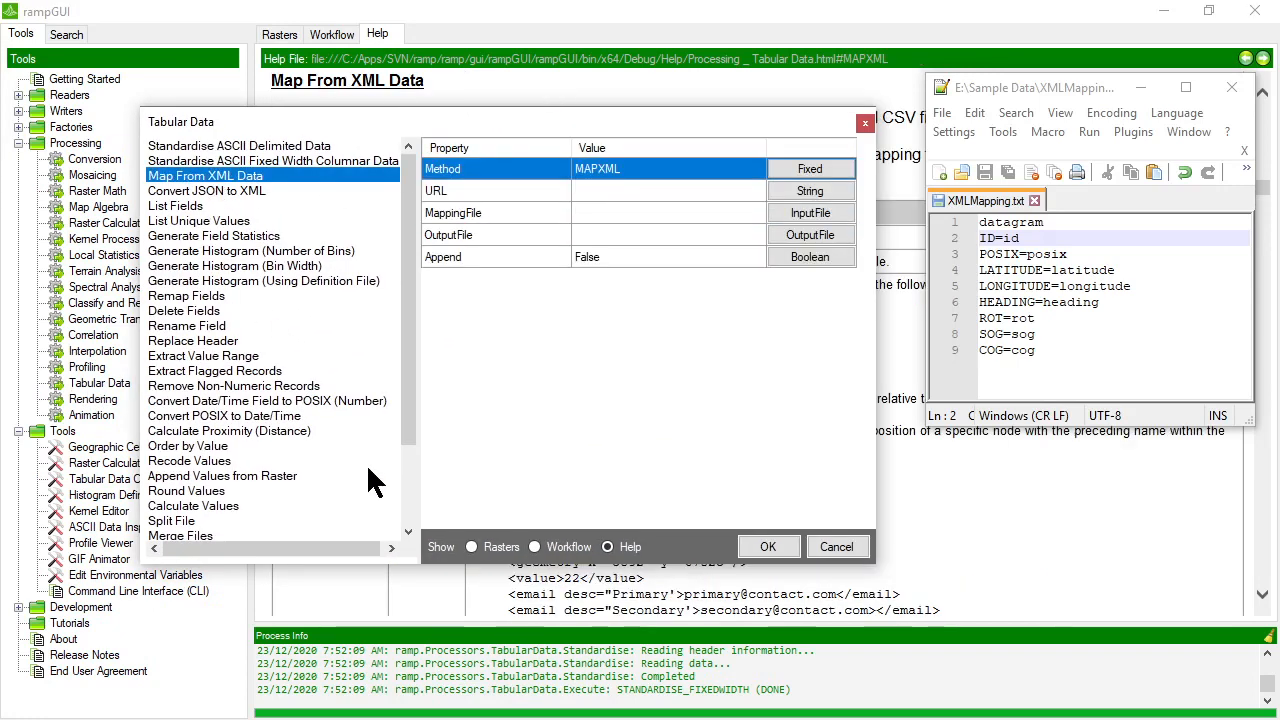
click(613, 191)
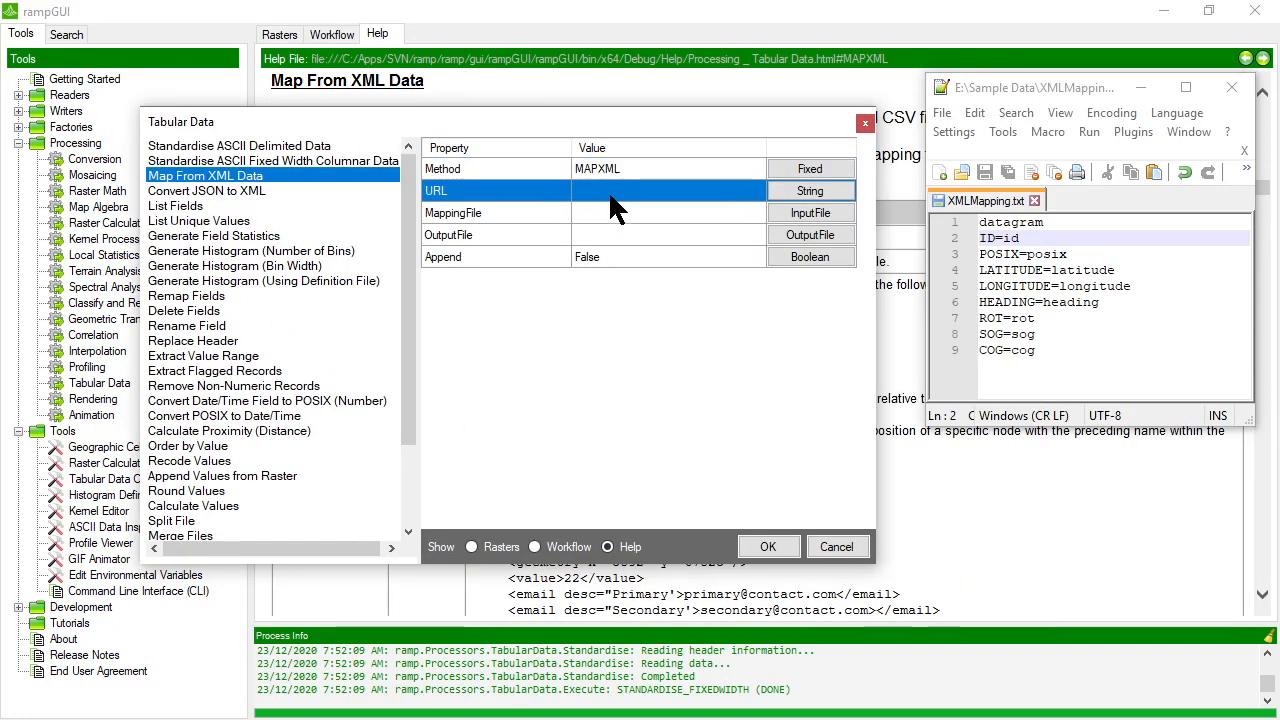
click(810, 191)
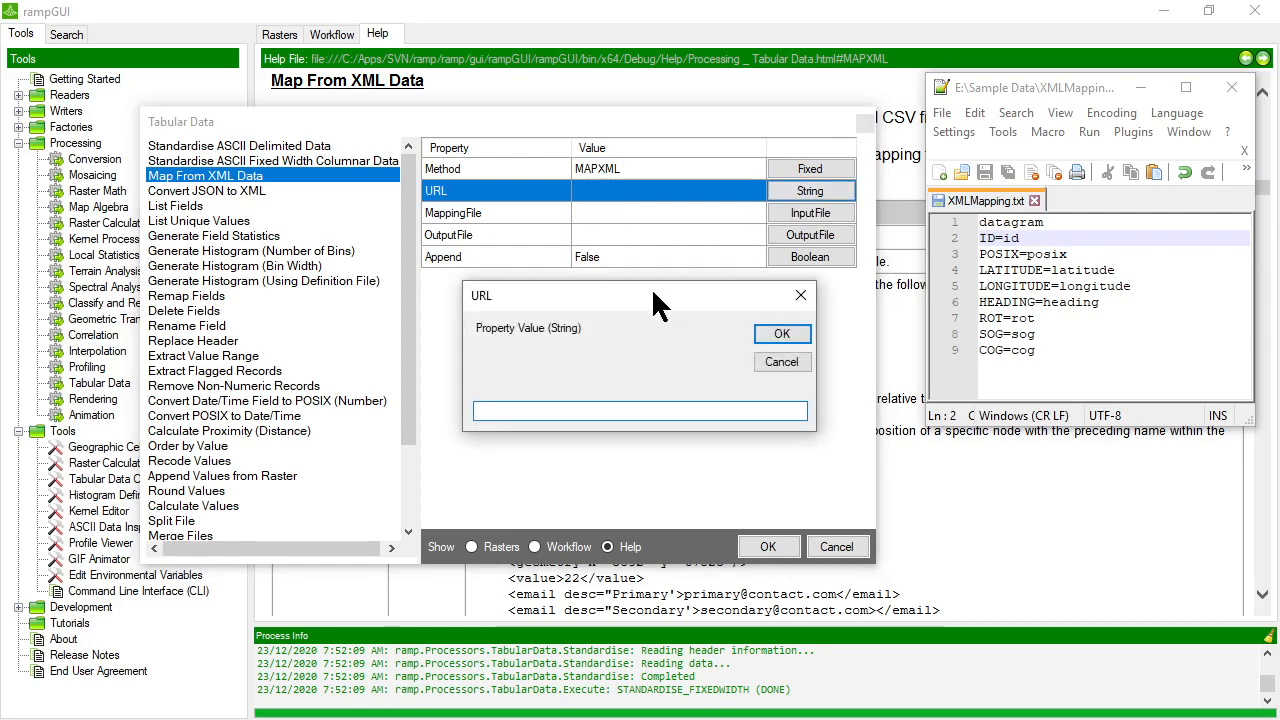
key(ctrl+v)
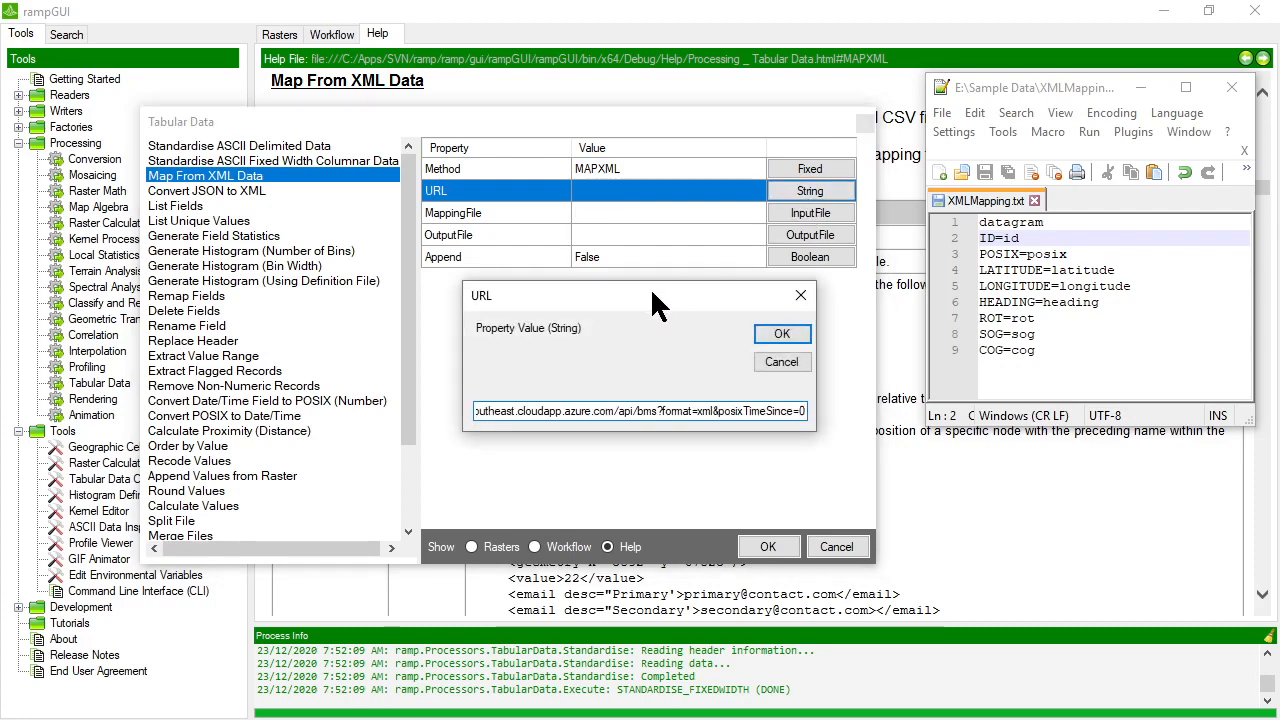
click(796, 334)
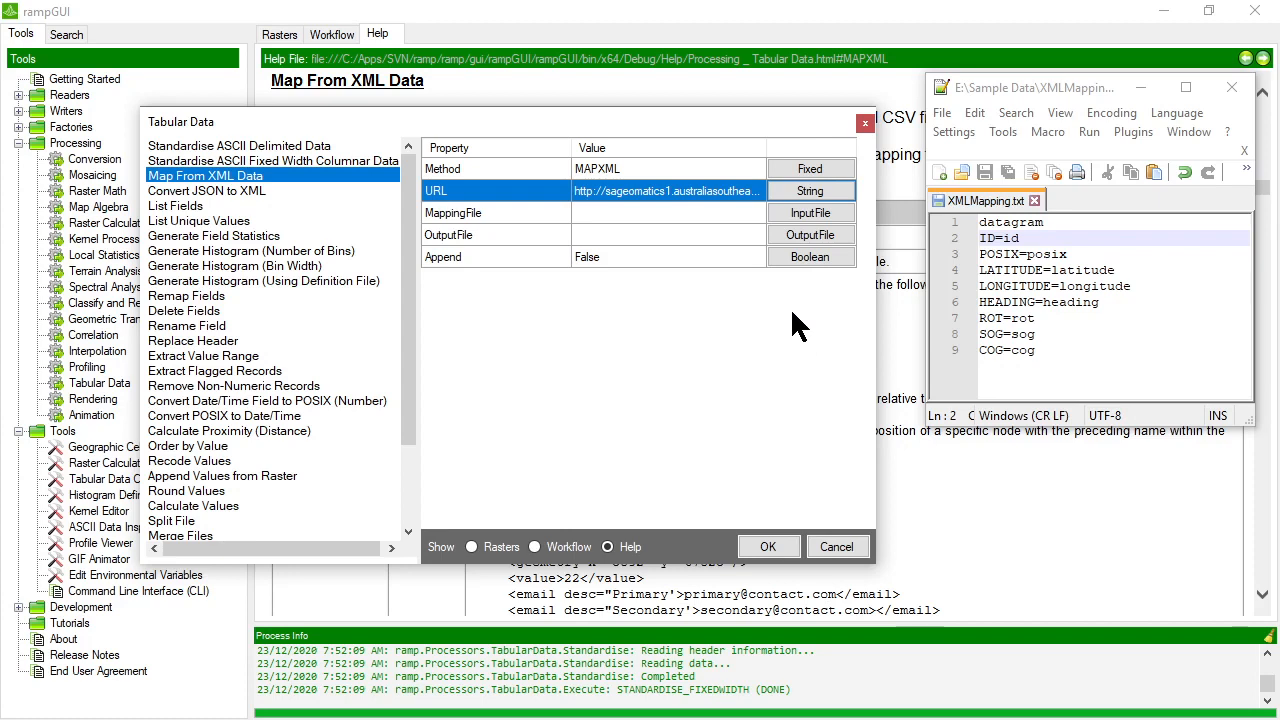
Set the XML mapping's MappingFile property to XMLMapping.txt from the Sample Data folder.
click(606, 213)
click(625, 192)
click(602, 213)
click(810, 213)
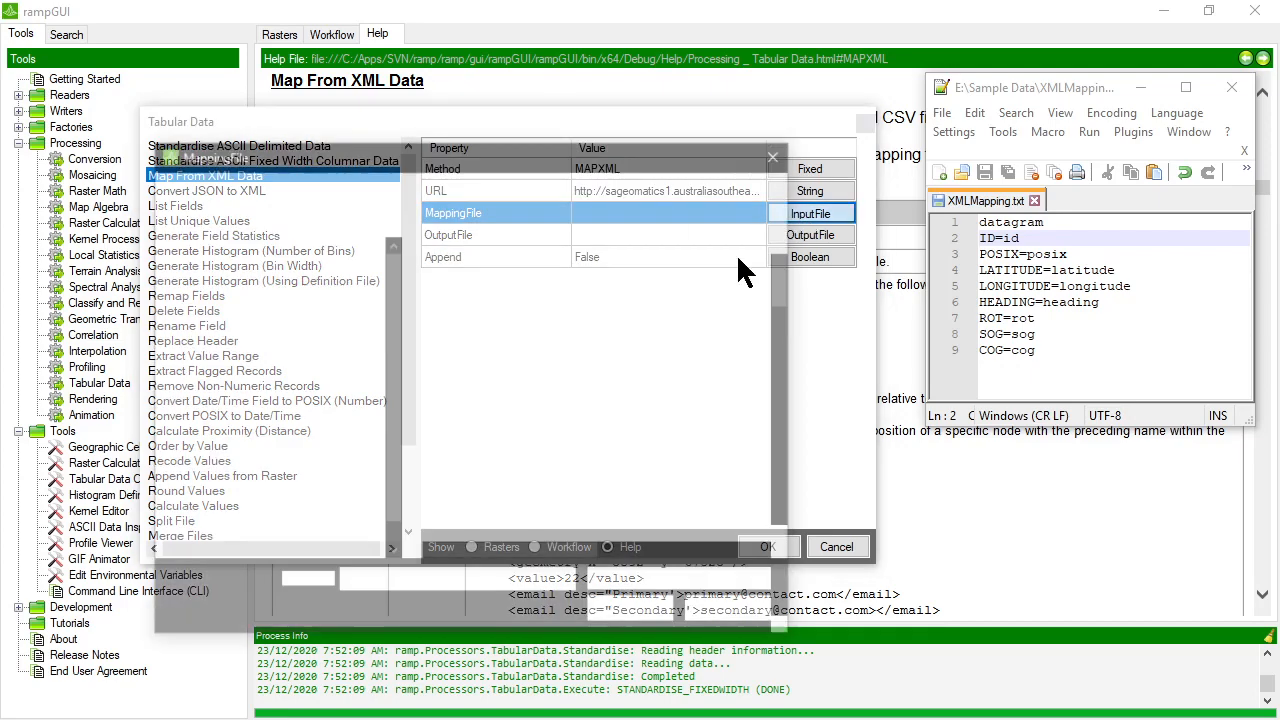
scroll(490, 535, down, 15)
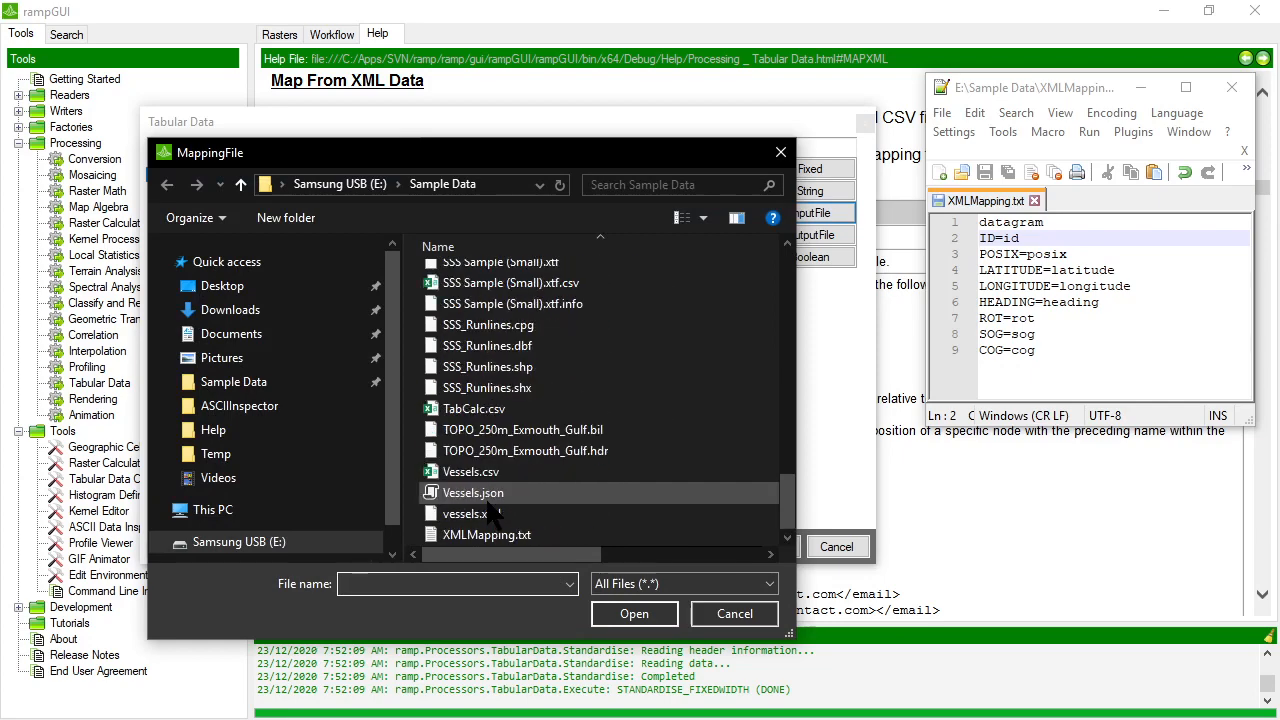
double_click(510, 537)
Set the OutputFile to Vessels.csv in Sample Data, replacing the existing file, and run the XML mapping with Append left at False.
click(701, 234)
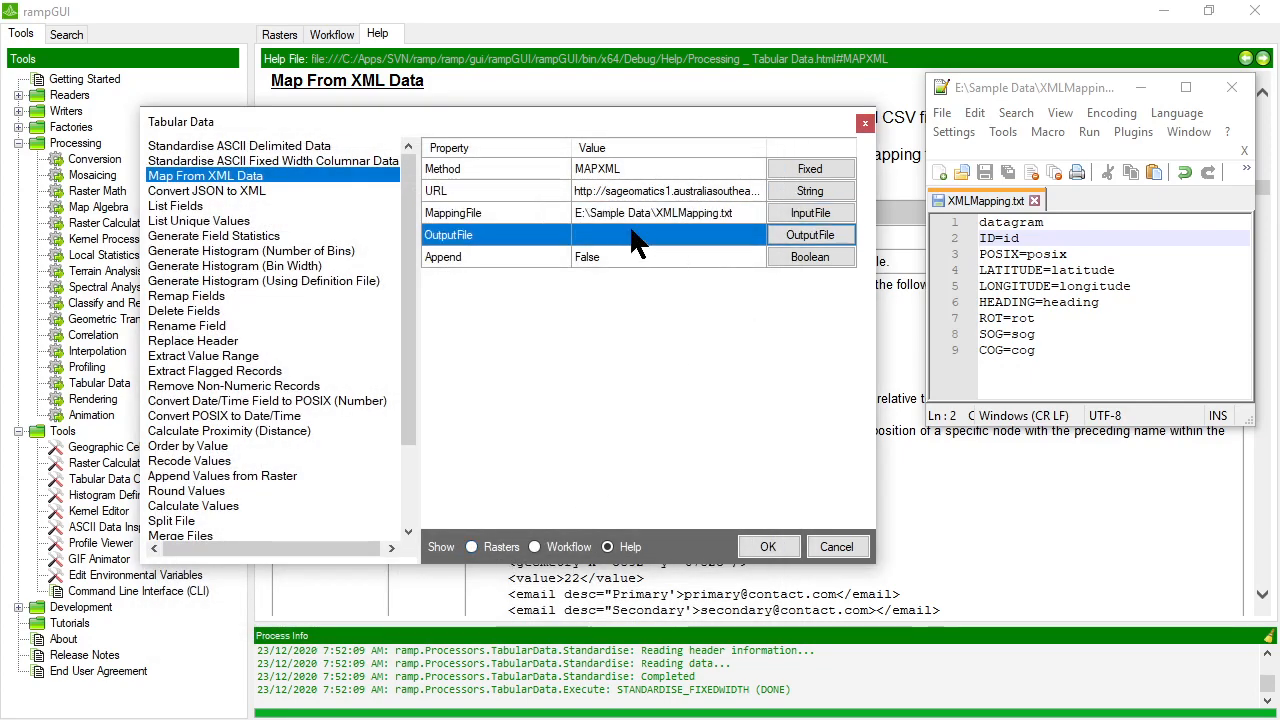
click(813, 238)
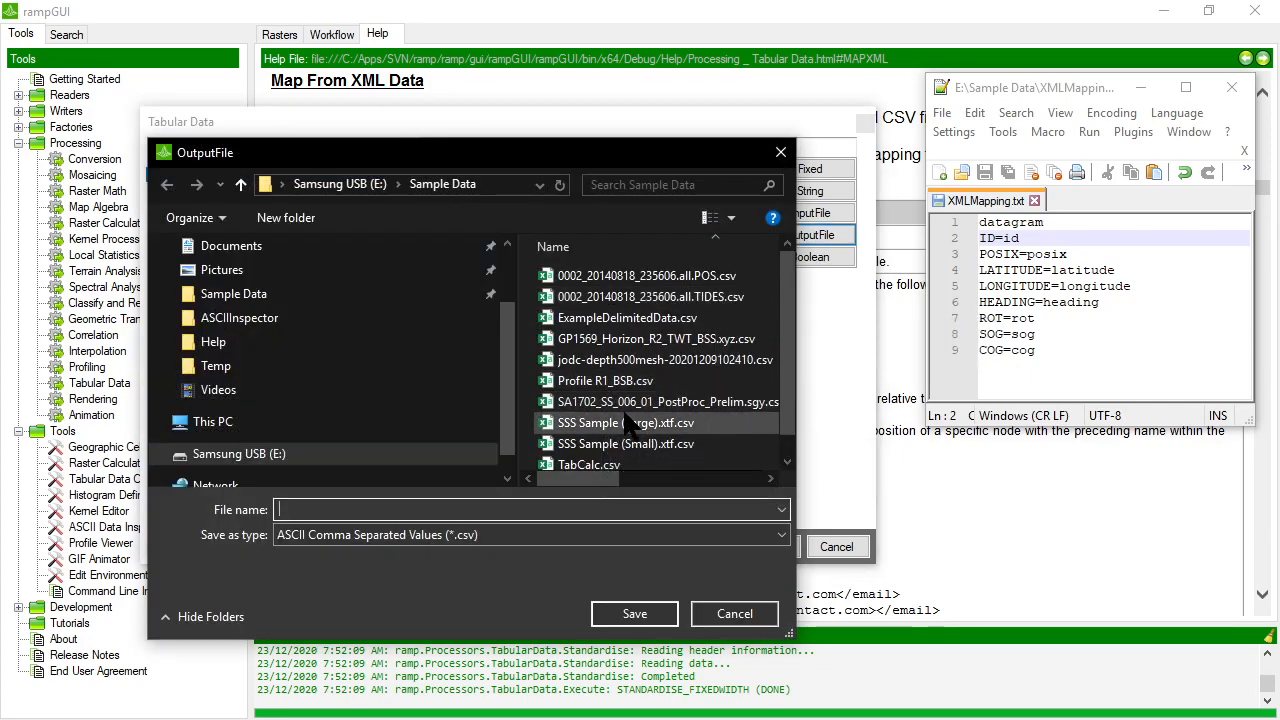
scroll(640, 418, down, 1)
click(590, 460)
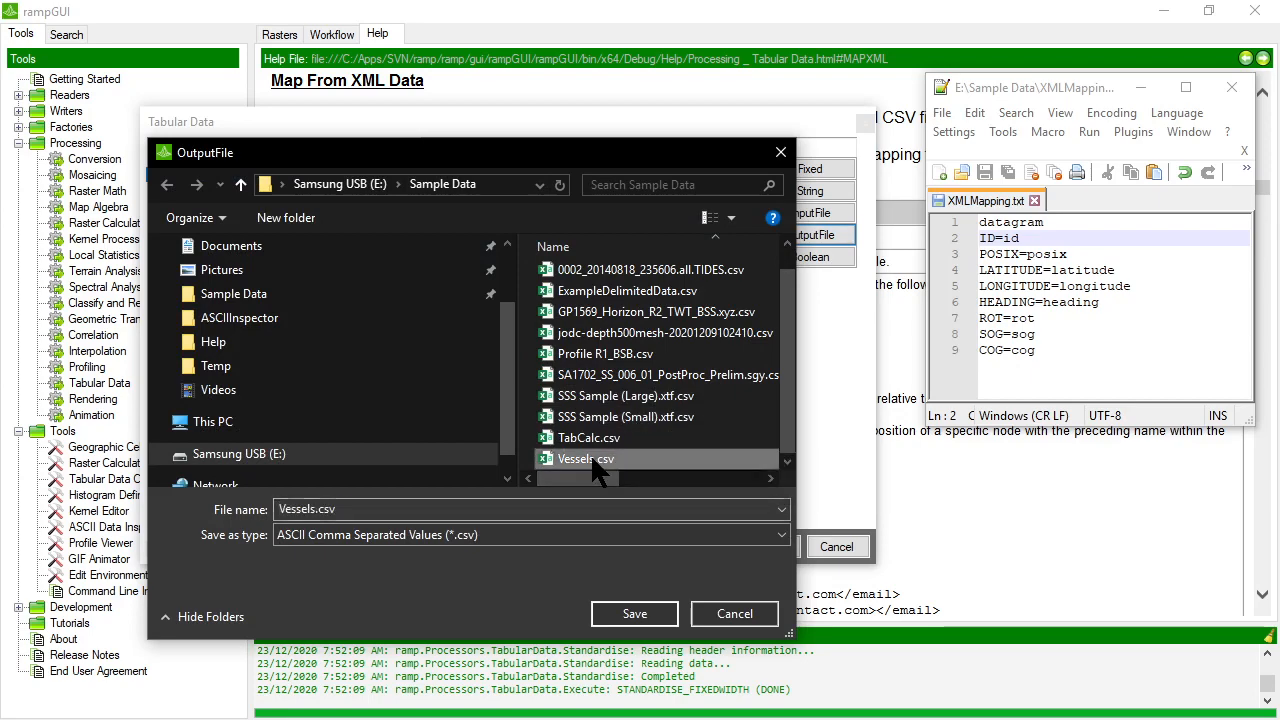
click(636, 613)
click(690, 364)
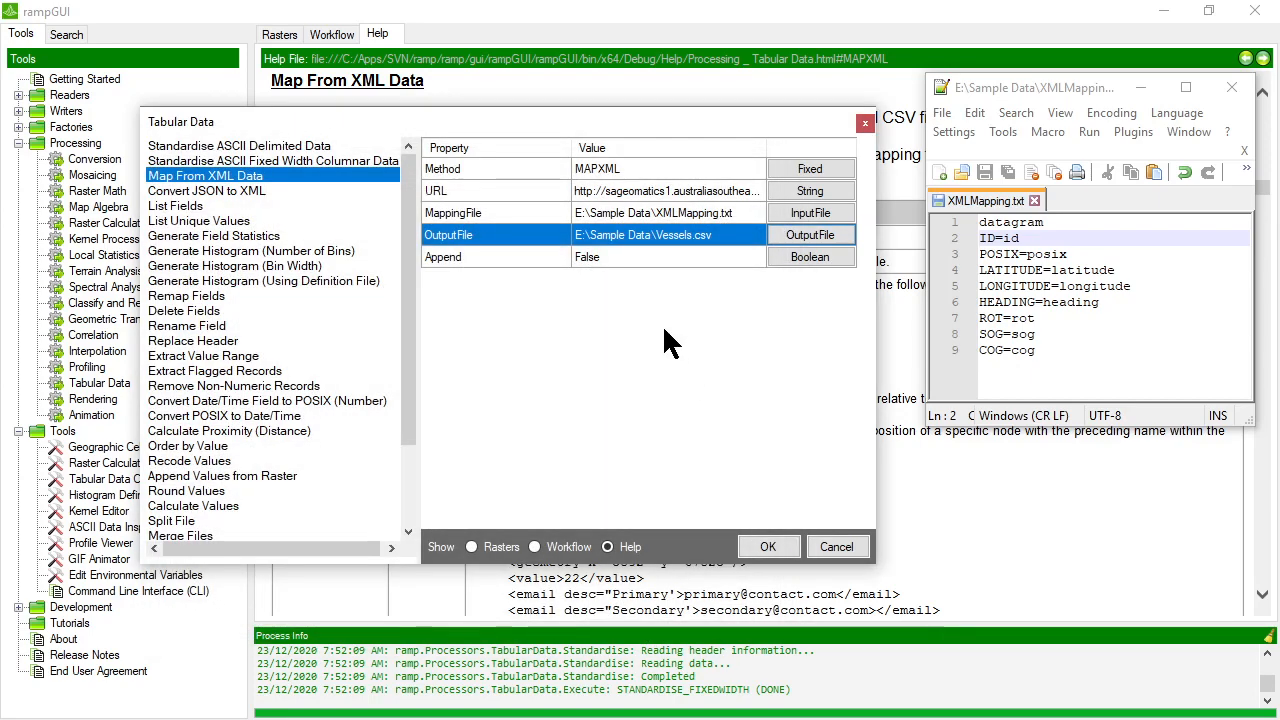
click(632, 258)
click(768, 546)
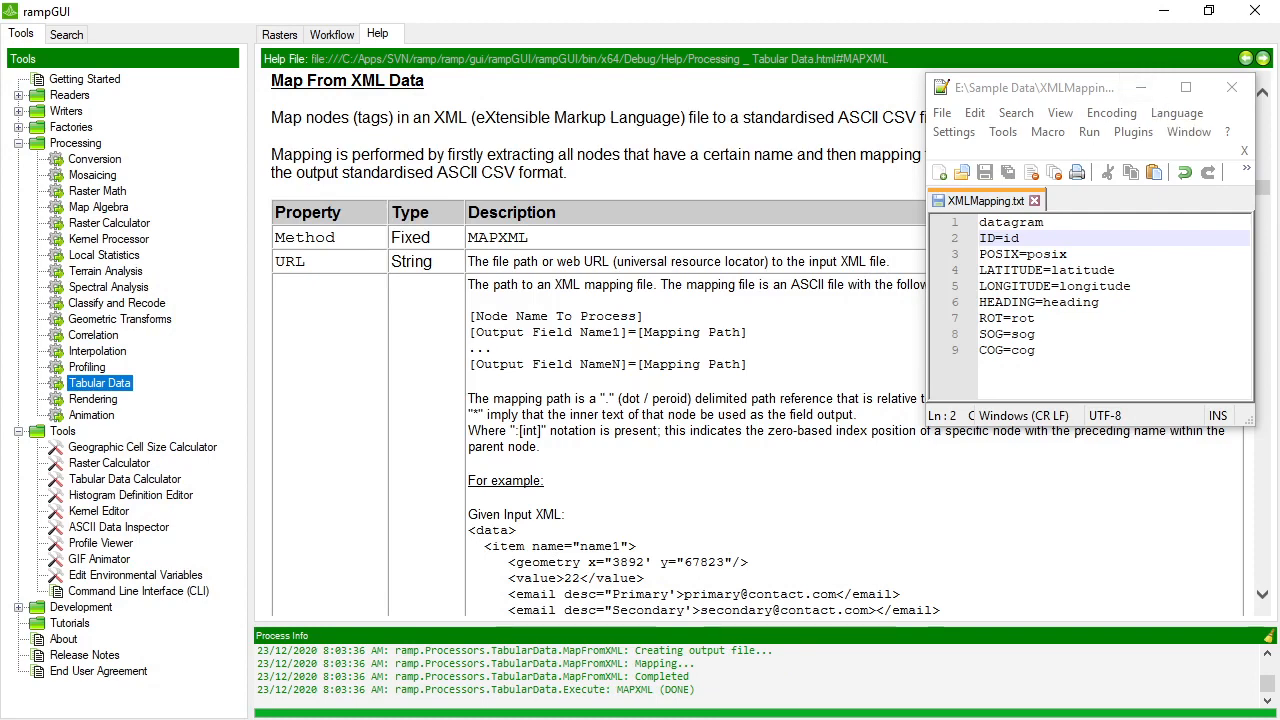
Minimise the mapping file and load Vessels.csv as raw ASCII data in the ASCII Data Inspector to check its header and records.
click(1141, 88)
click(1249, 79)
click(955, 120)
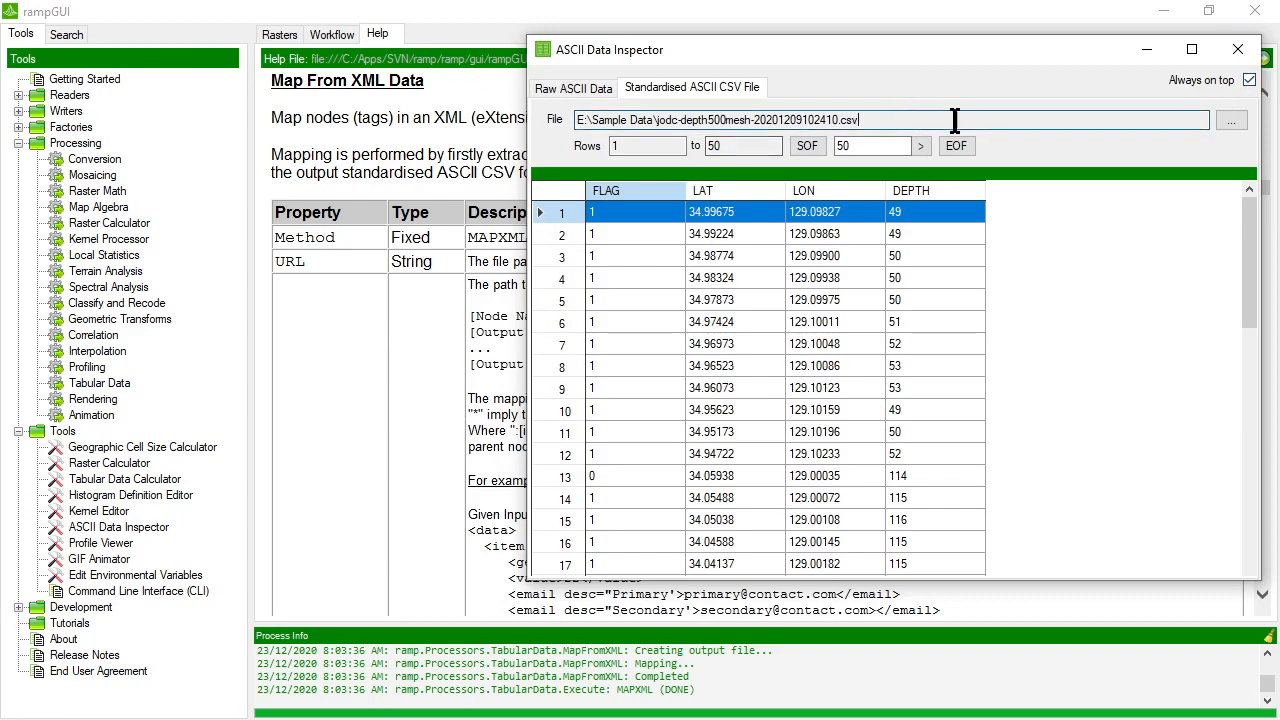
click(576, 86)
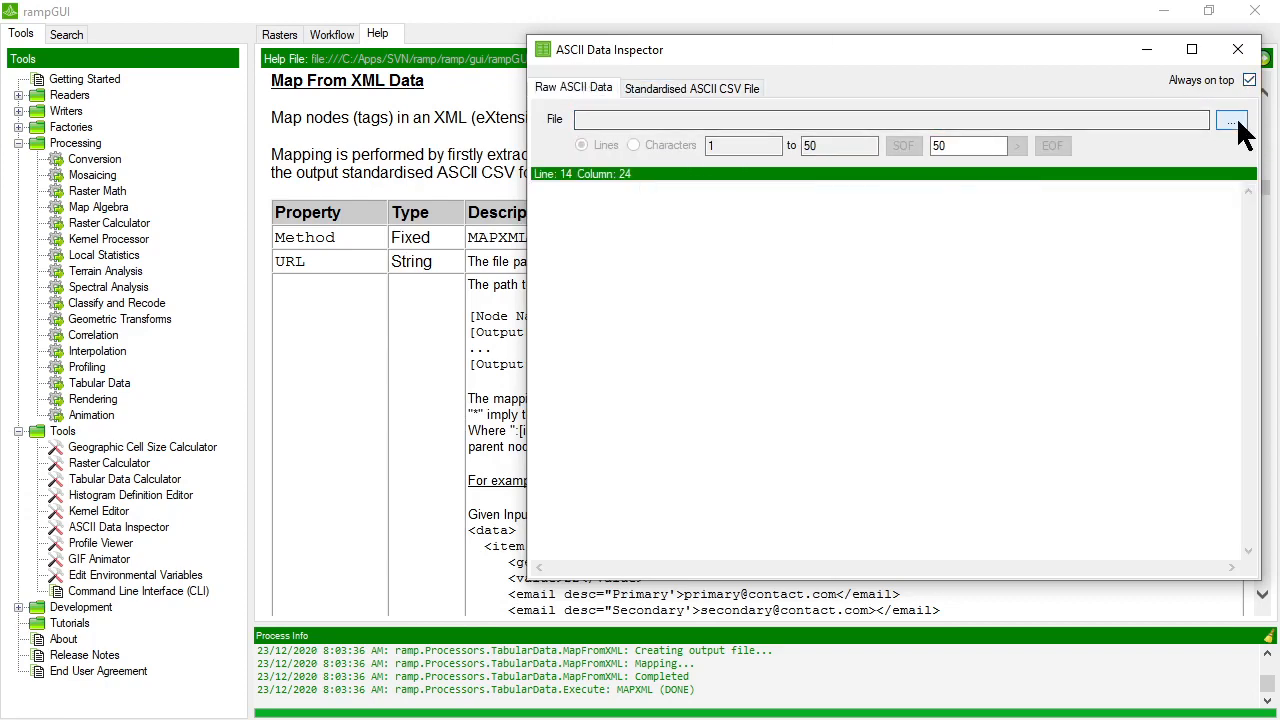
click(1230, 121)
scroll(725, 417, down, 10)
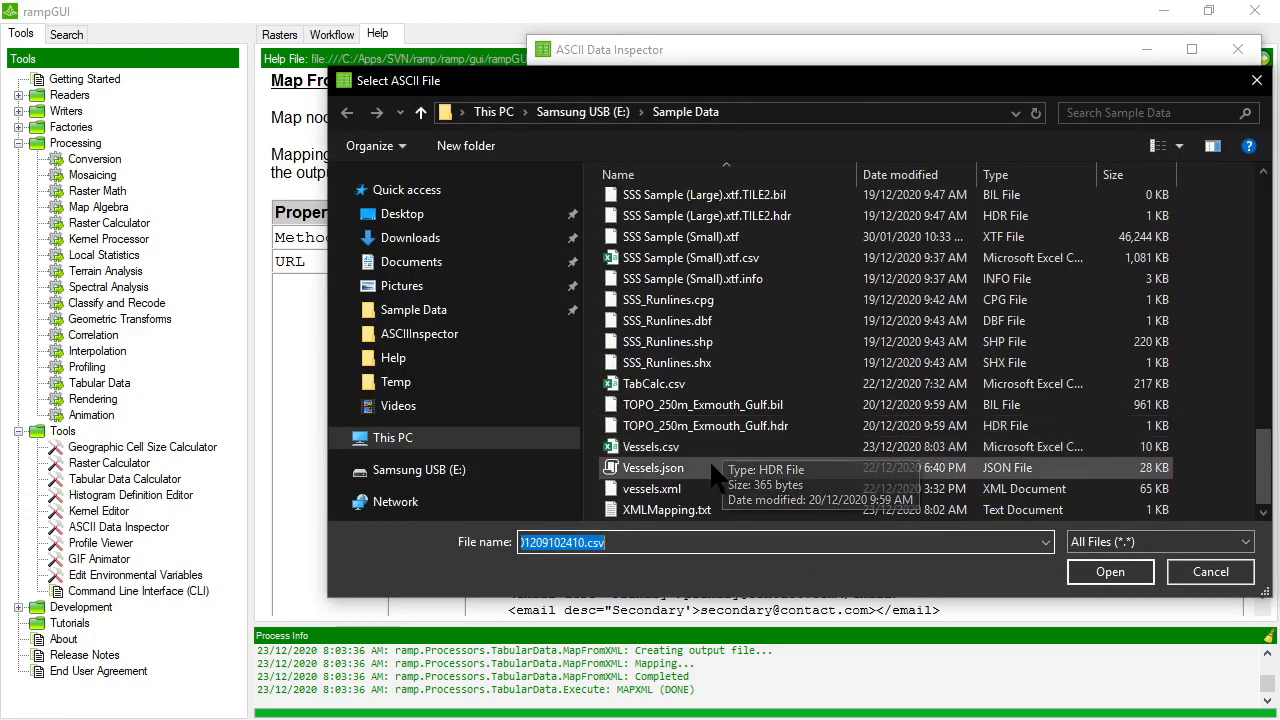
double_click(668, 446)
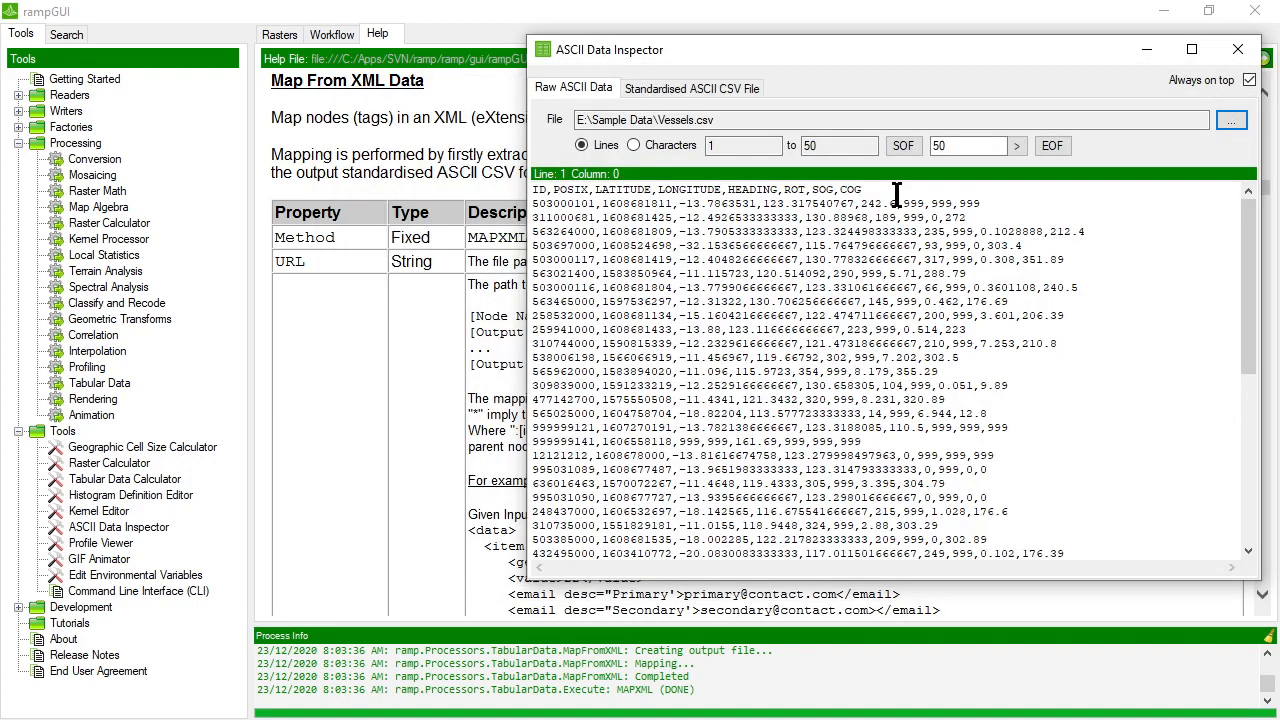
click(896, 195)
Load Vessels.csv from Sample Data in the inspector's standardised ASCII CSV view to check the mapped columns.
click(690, 87)
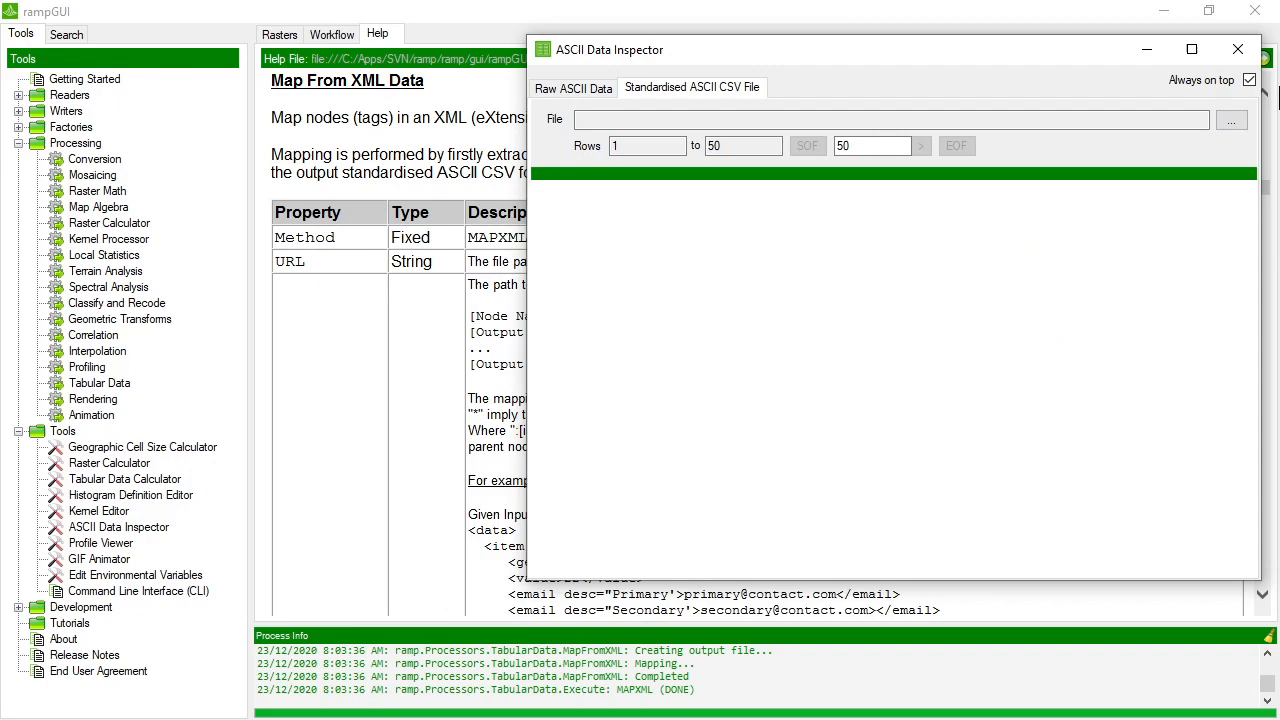
click(1234, 120)
scroll(760, 400, down, 10)
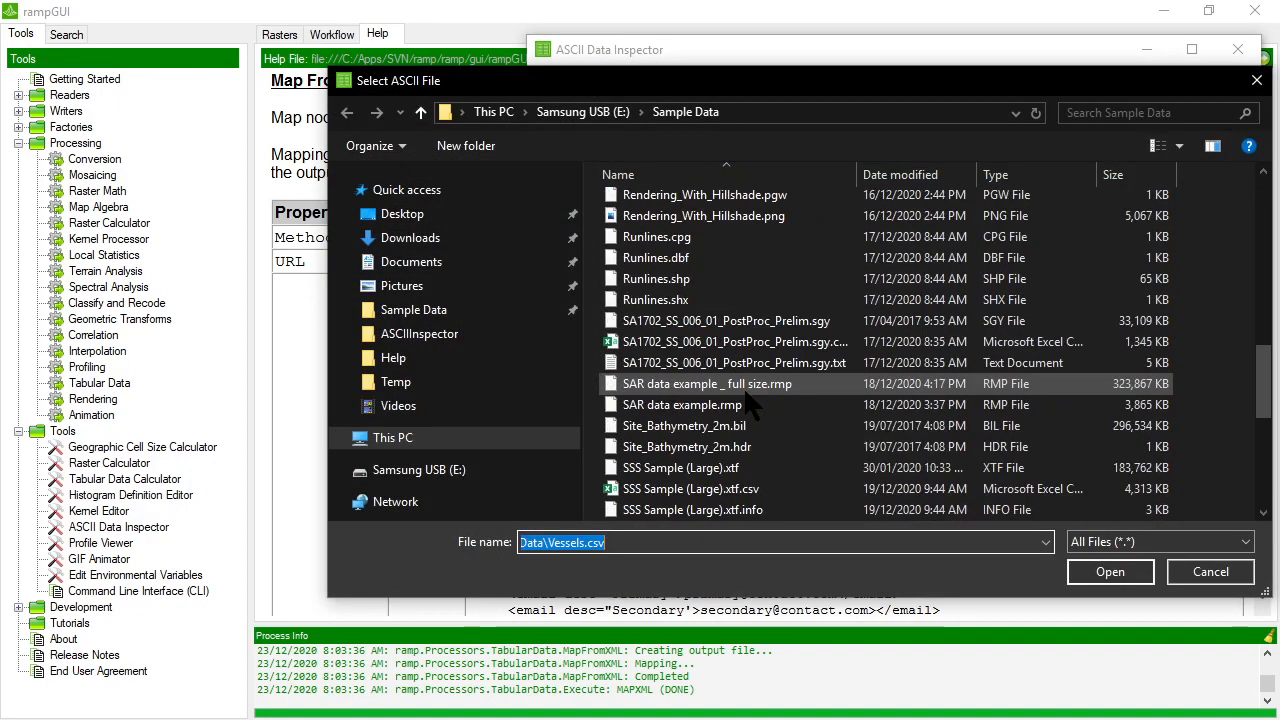
scroll(746, 393, down, 5)
double_click(655, 445)
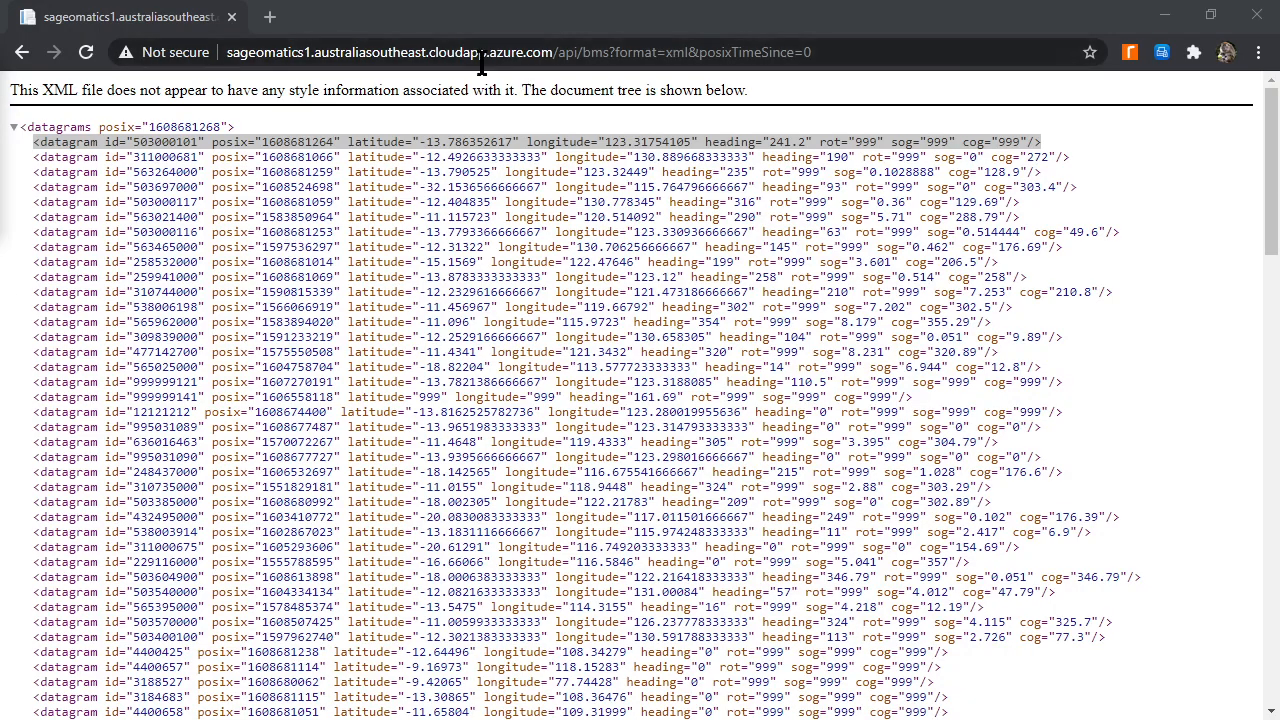
Switch to the browser and reload the vessel feed as JSON by changing format=xml to format=json in its address.
click(692, 53)
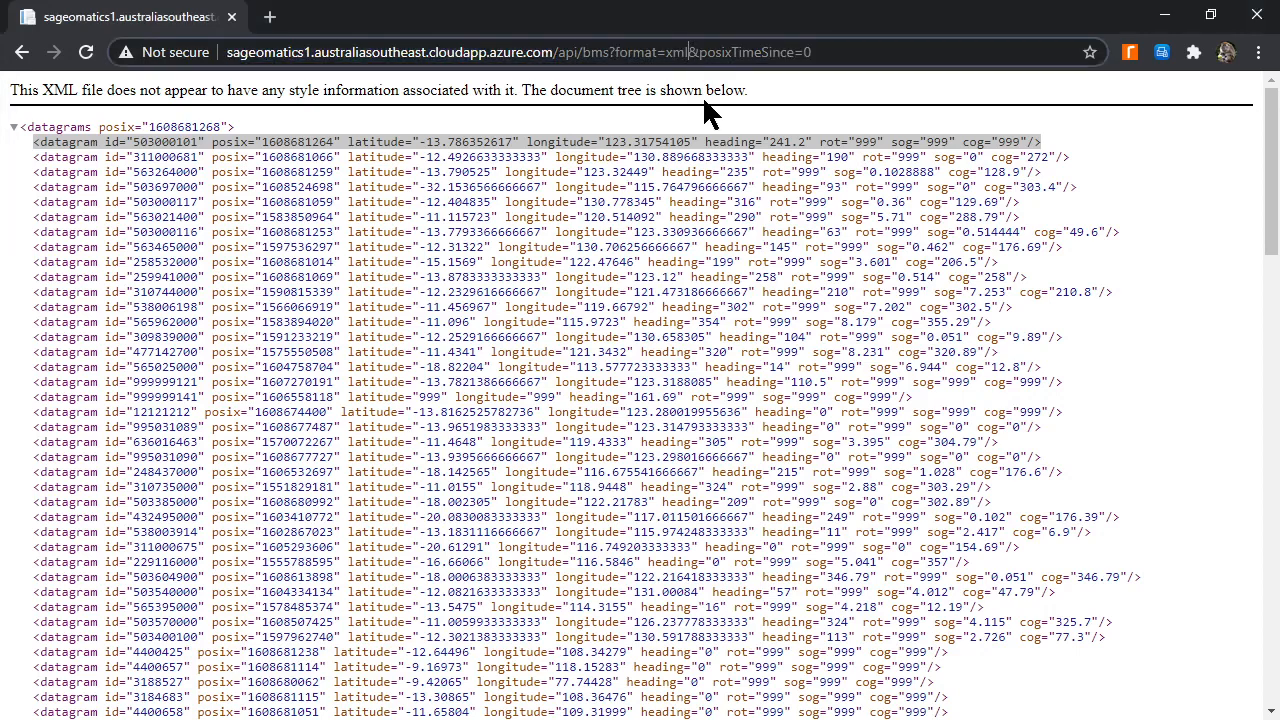
key(BackSpace)
key(BackSpace)
key(BackSpace)
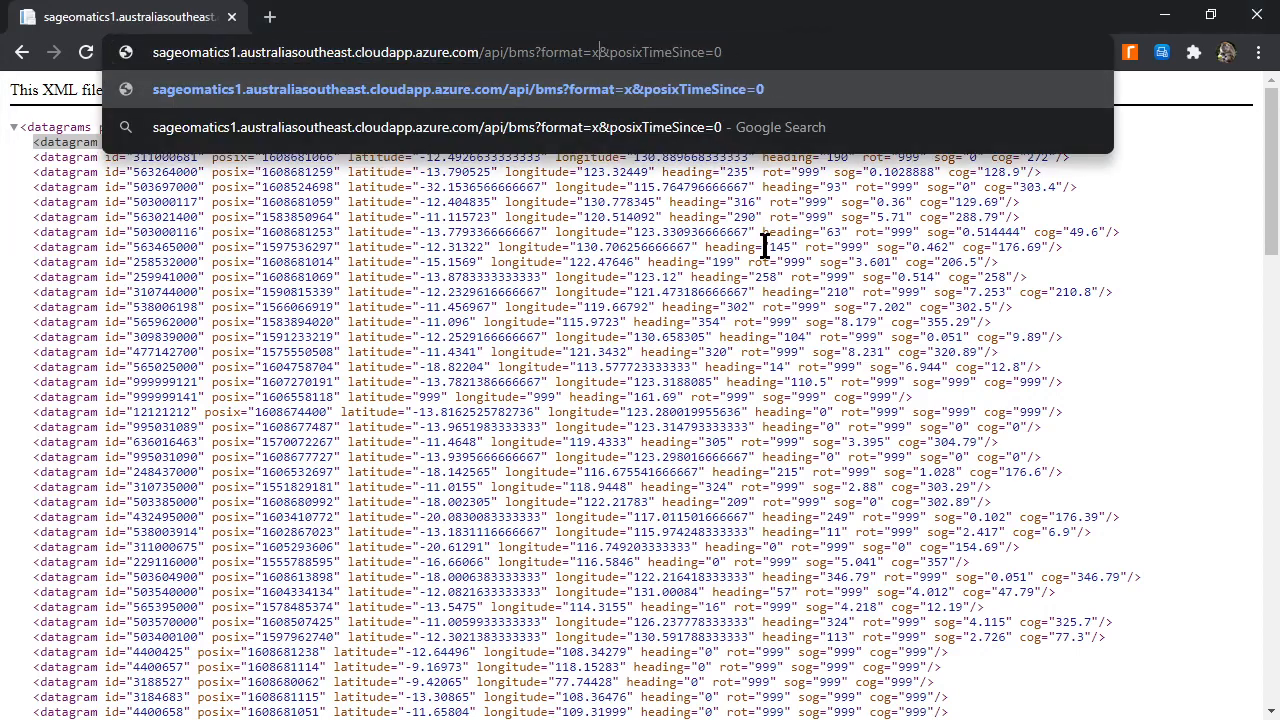
text(json)
key(Return)
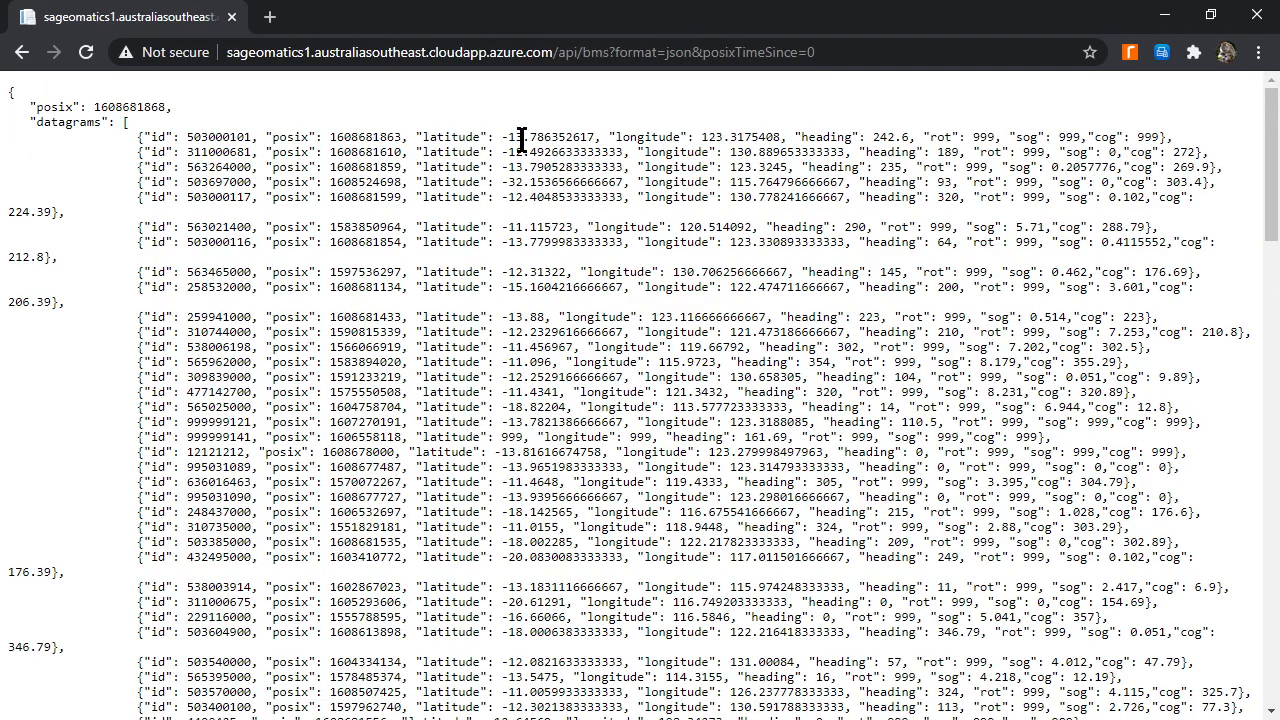
Copy the JSON feed's address, open Tabular Data's Convert JSON to XML method in rampGUI, and use the address as its URL.
click(857, 52)
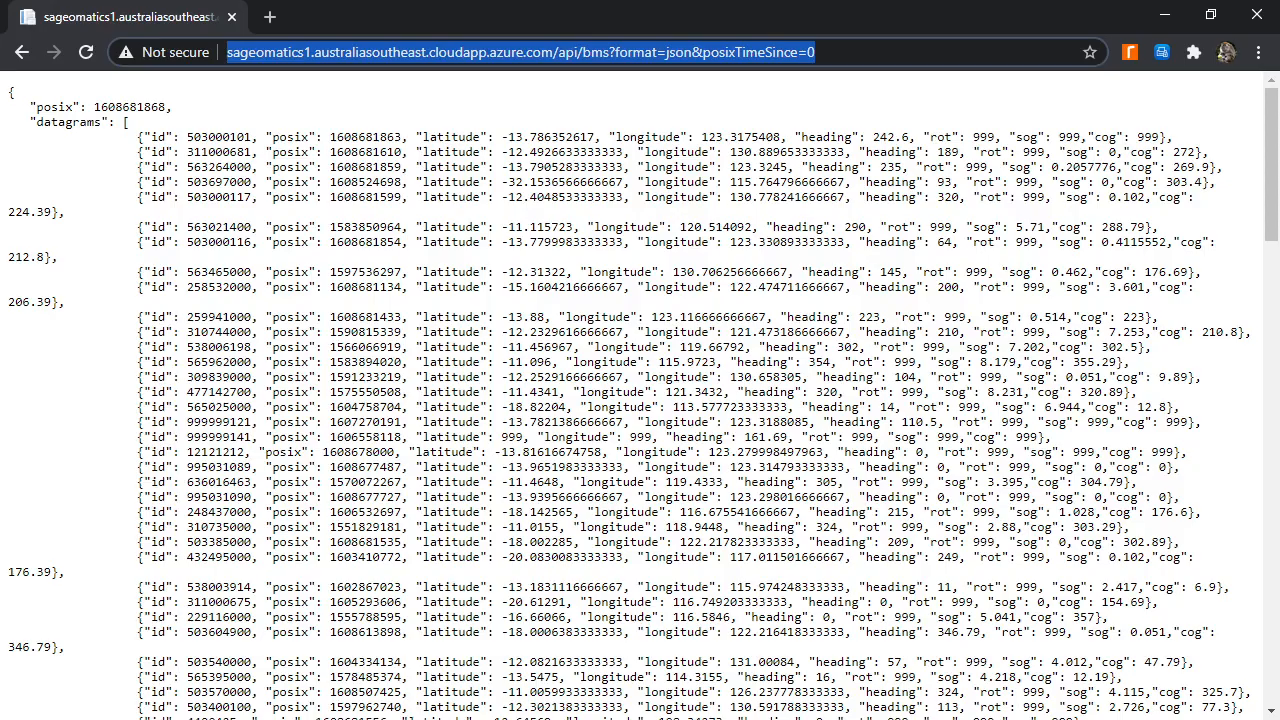
key(alt+Tab)
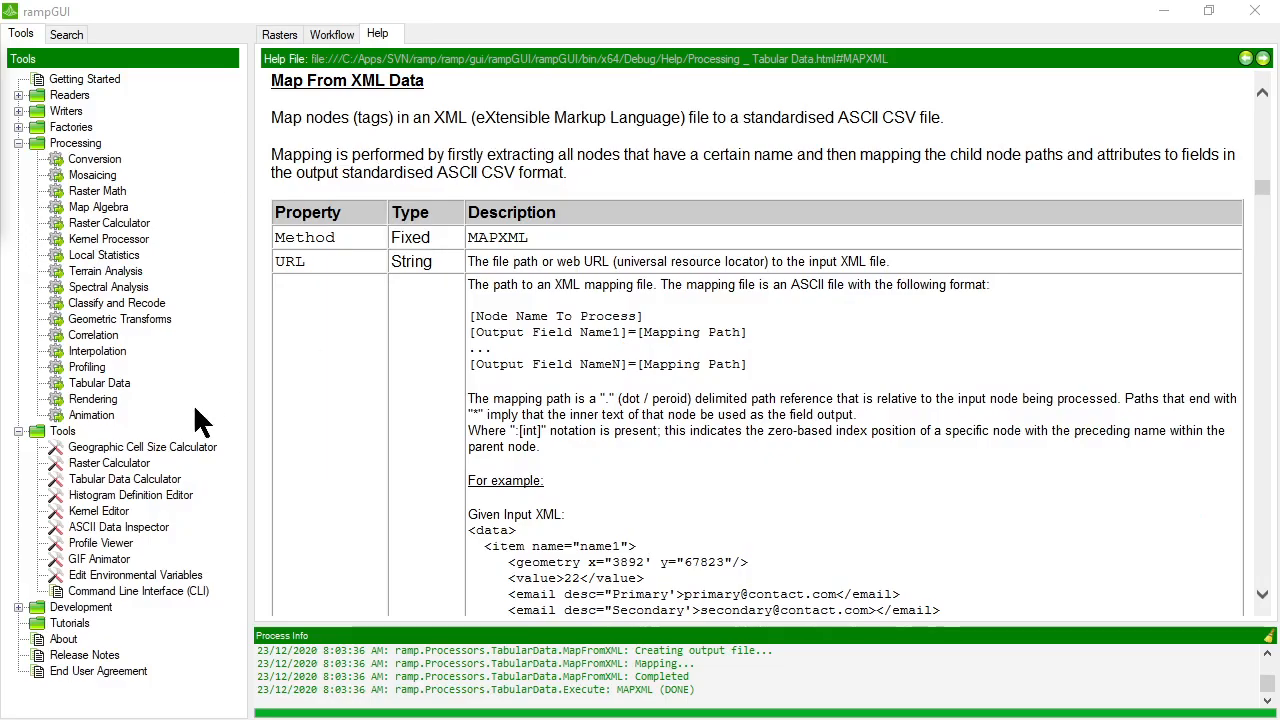
click(95, 382)
double_click(93, 380)
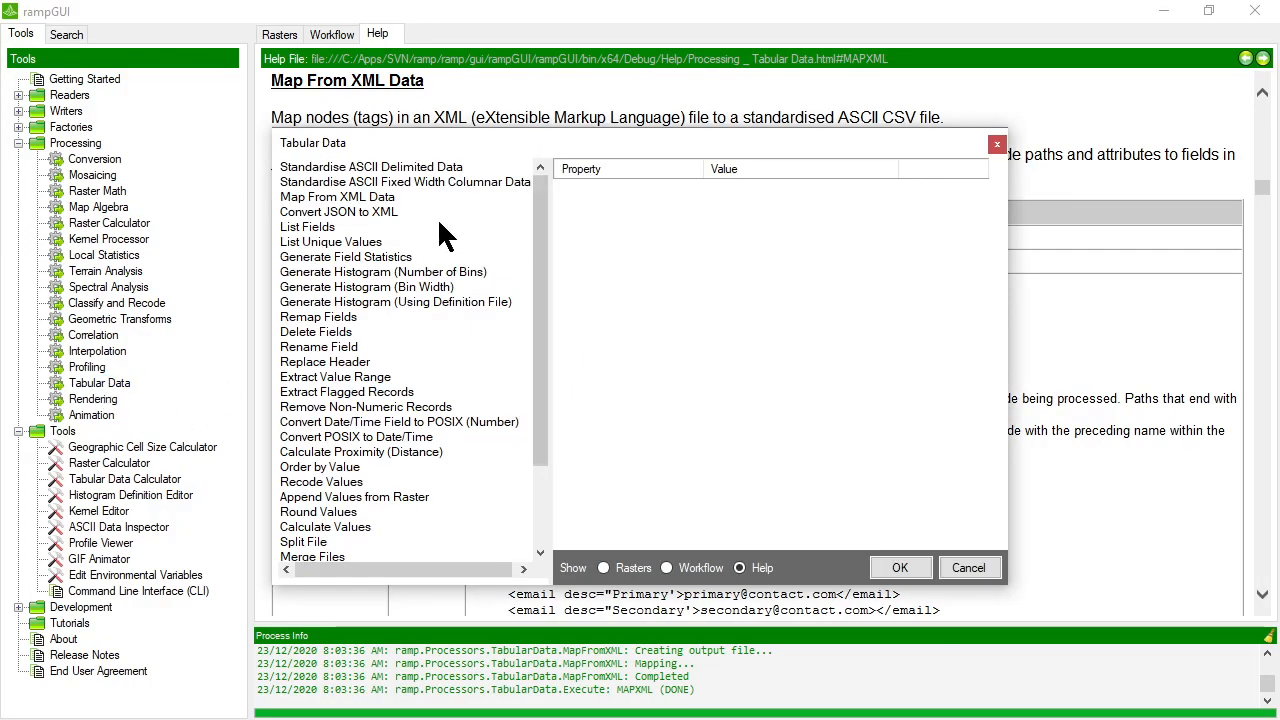
click(342, 212)
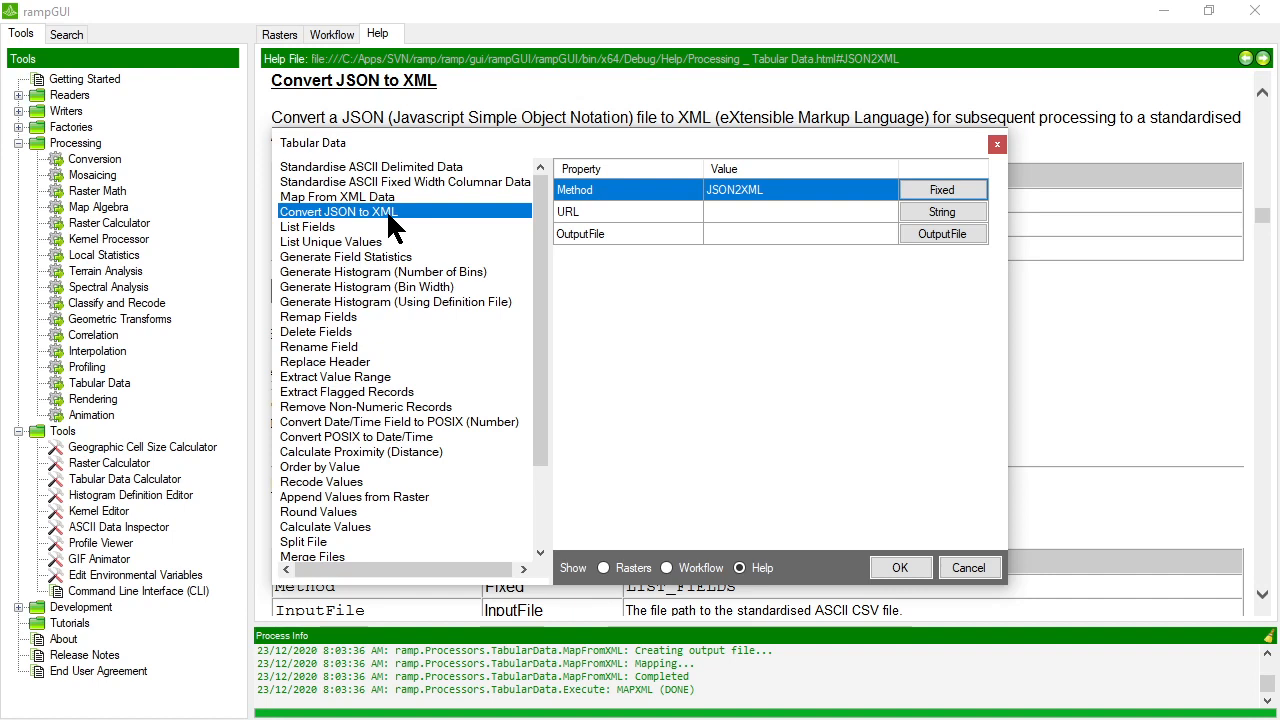
click(814, 210)
click(942, 210)
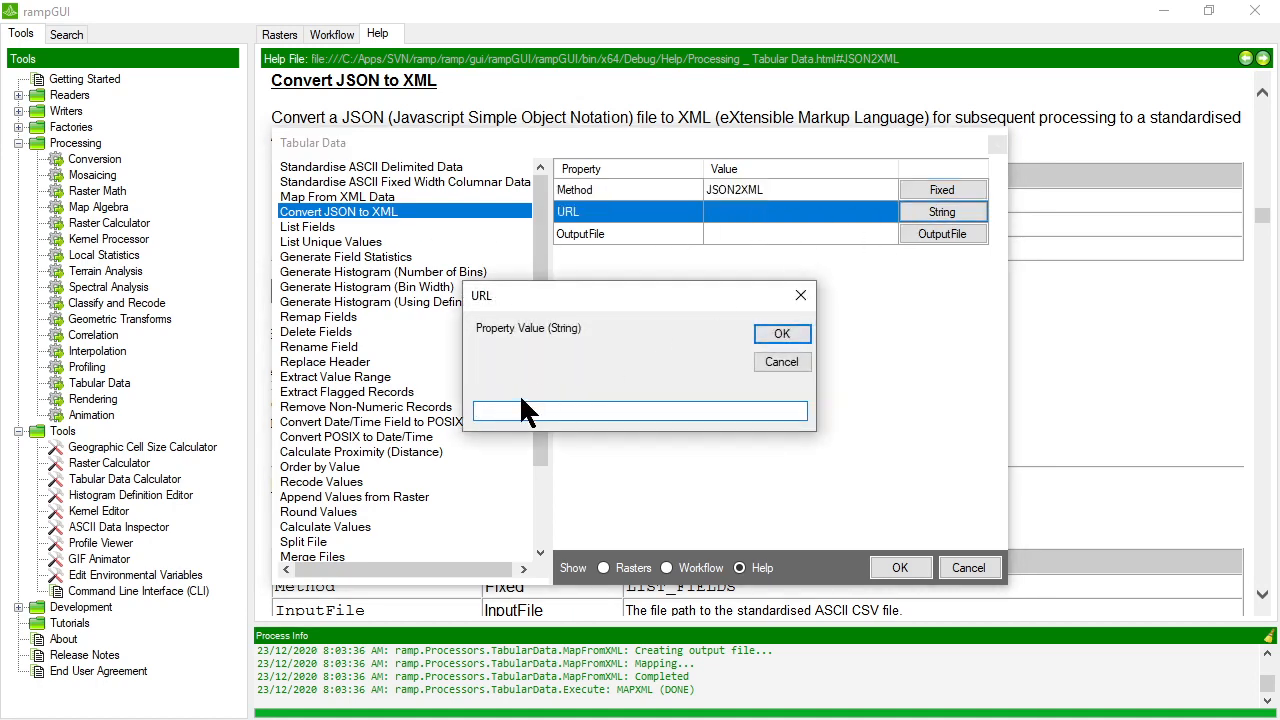
key(ctrl+v)
click(781, 333)
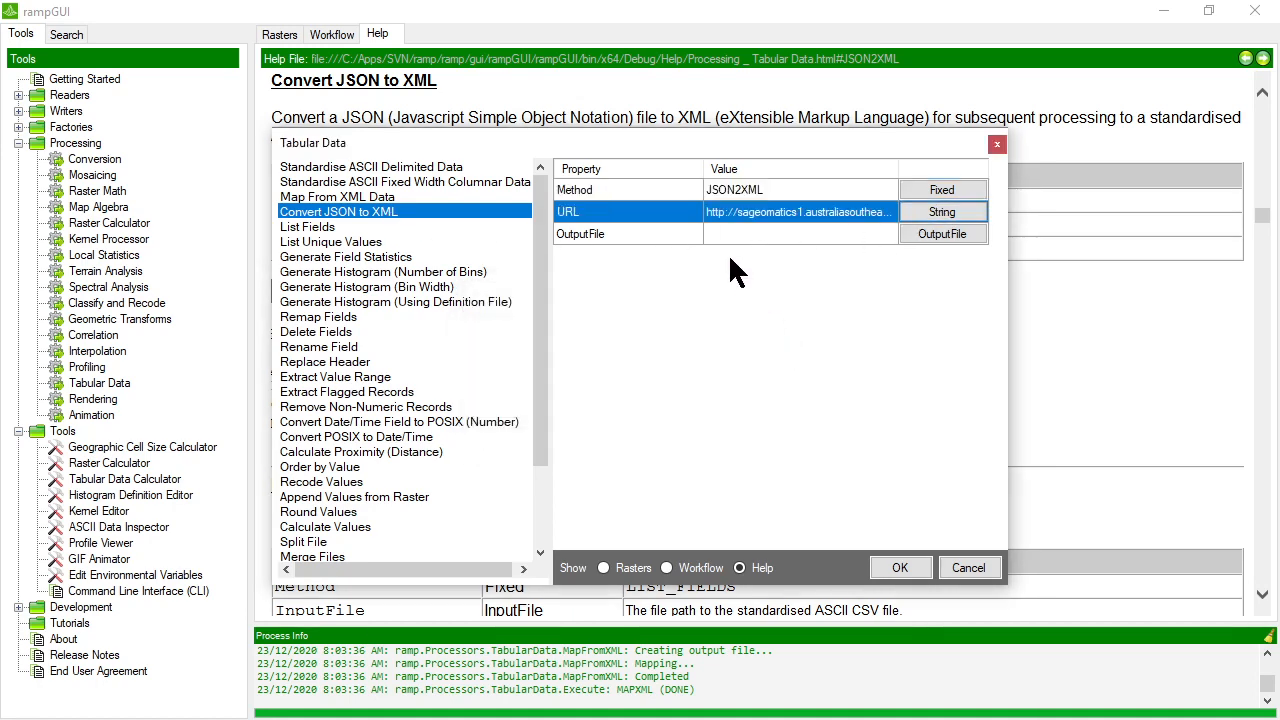
Set vessels.xml in Sample Data as the output file, overwrite the existing file, and run the JSON to XML conversion.
click(728, 236)
click(942, 234)
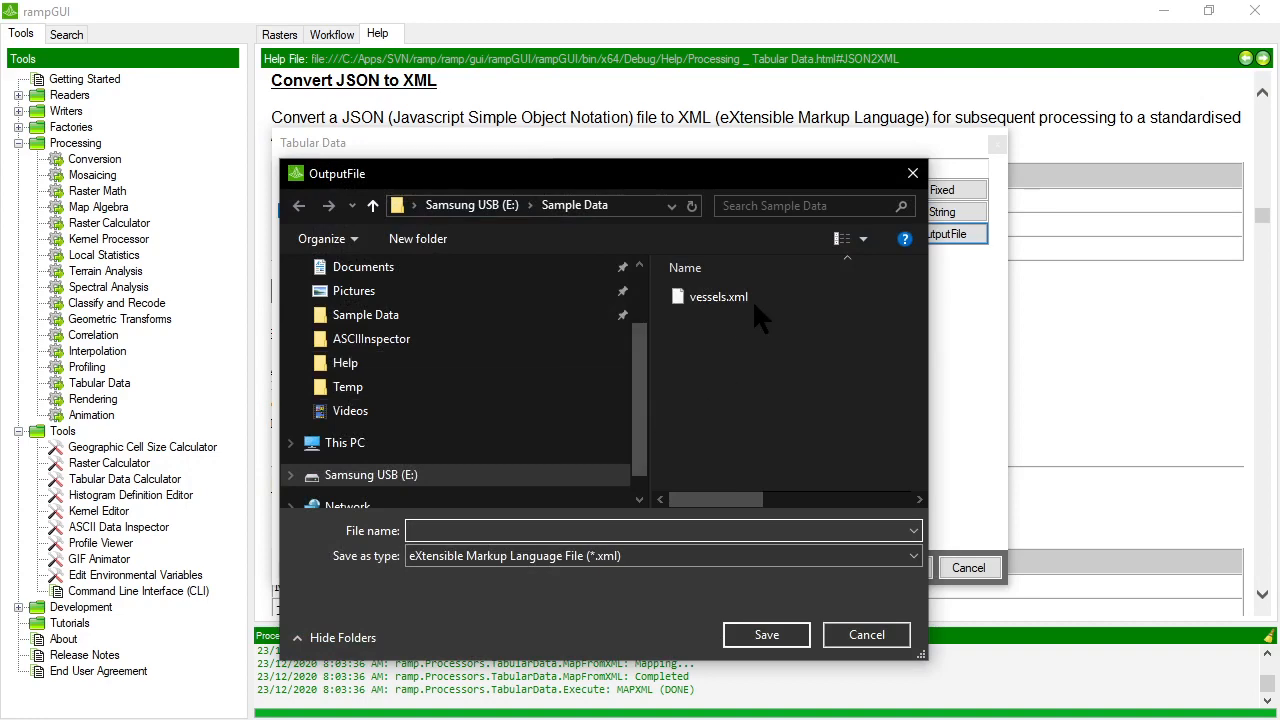
double_click(711, 298)
click(683, 370)
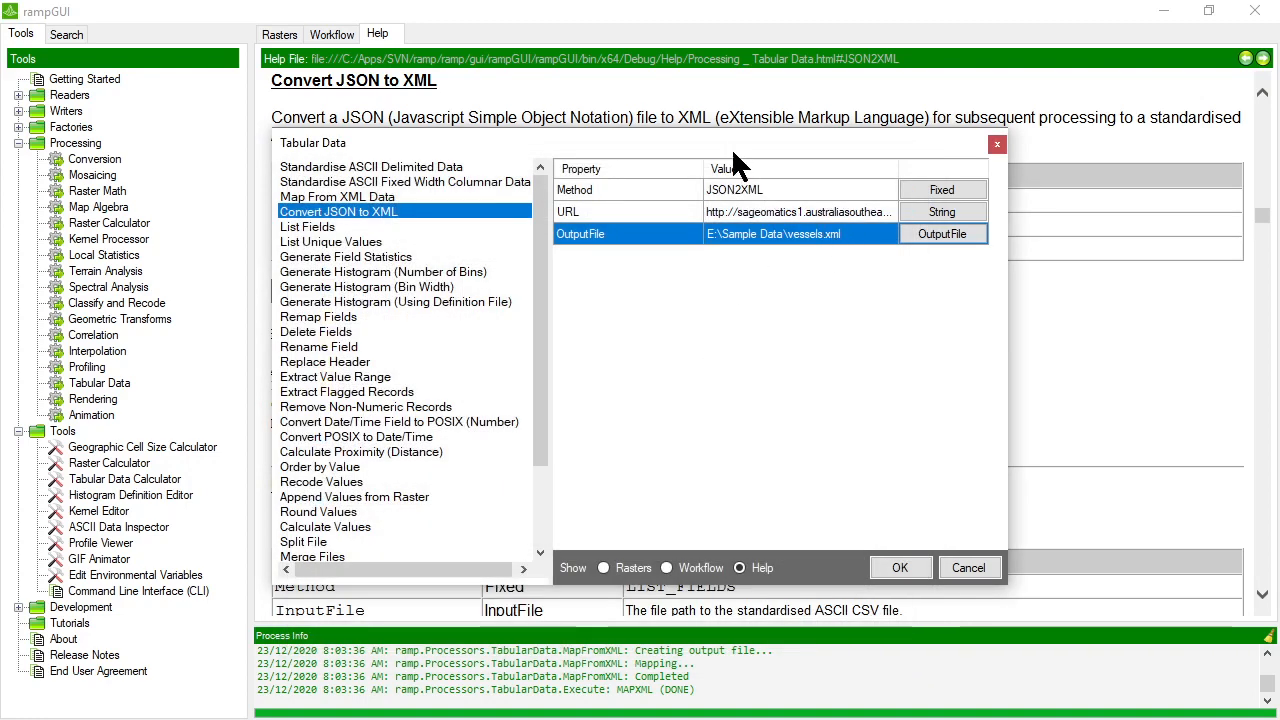
drag(731, 146, 773, 123)
click(949, 541)
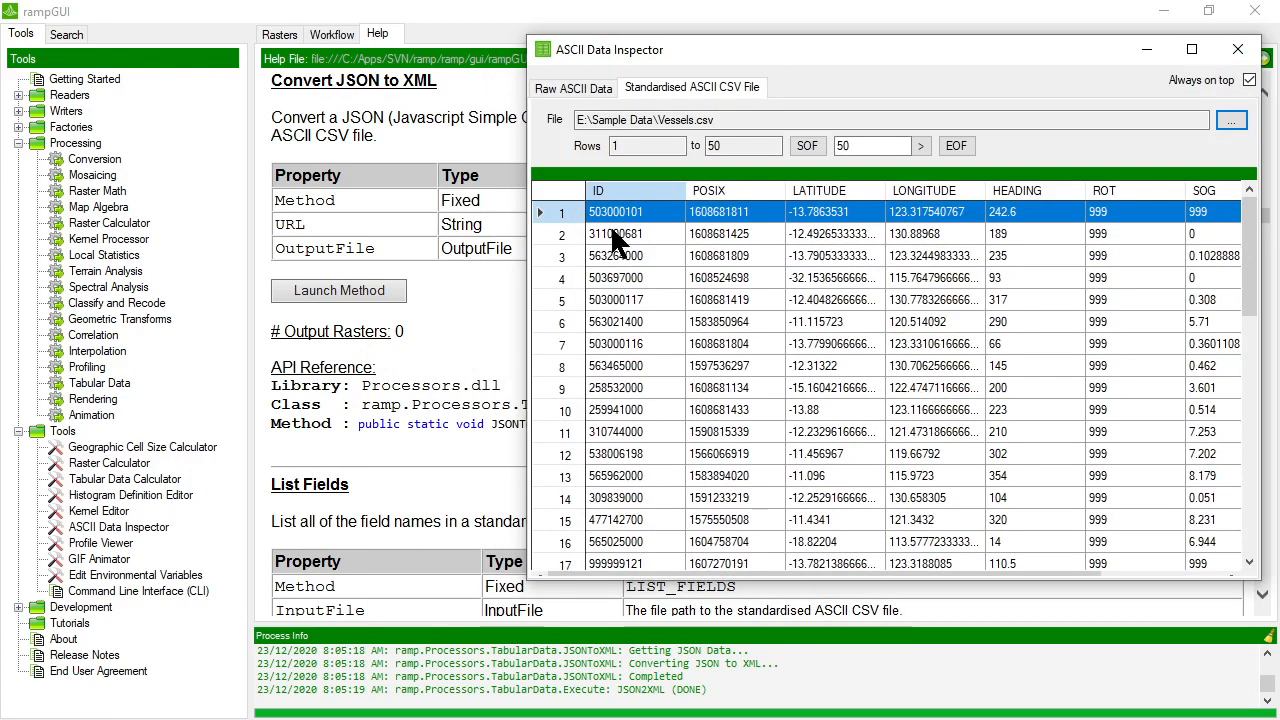
Load vessels.xml from Sample Data as raw ASCII data in the ASCII Data Inspector to check the converted tags.
click(560, 89)
click(1231, 120)
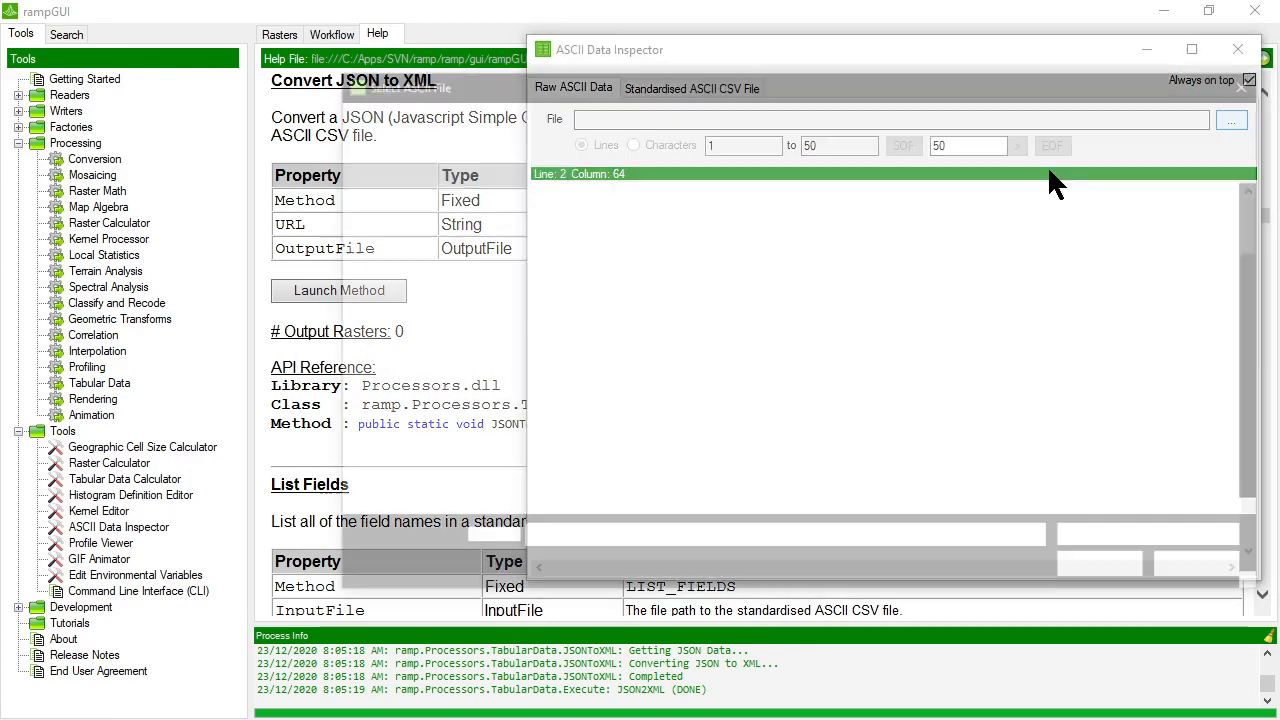
scroll(680, 419, down, 5)
scroll(680, 425, down, 10)
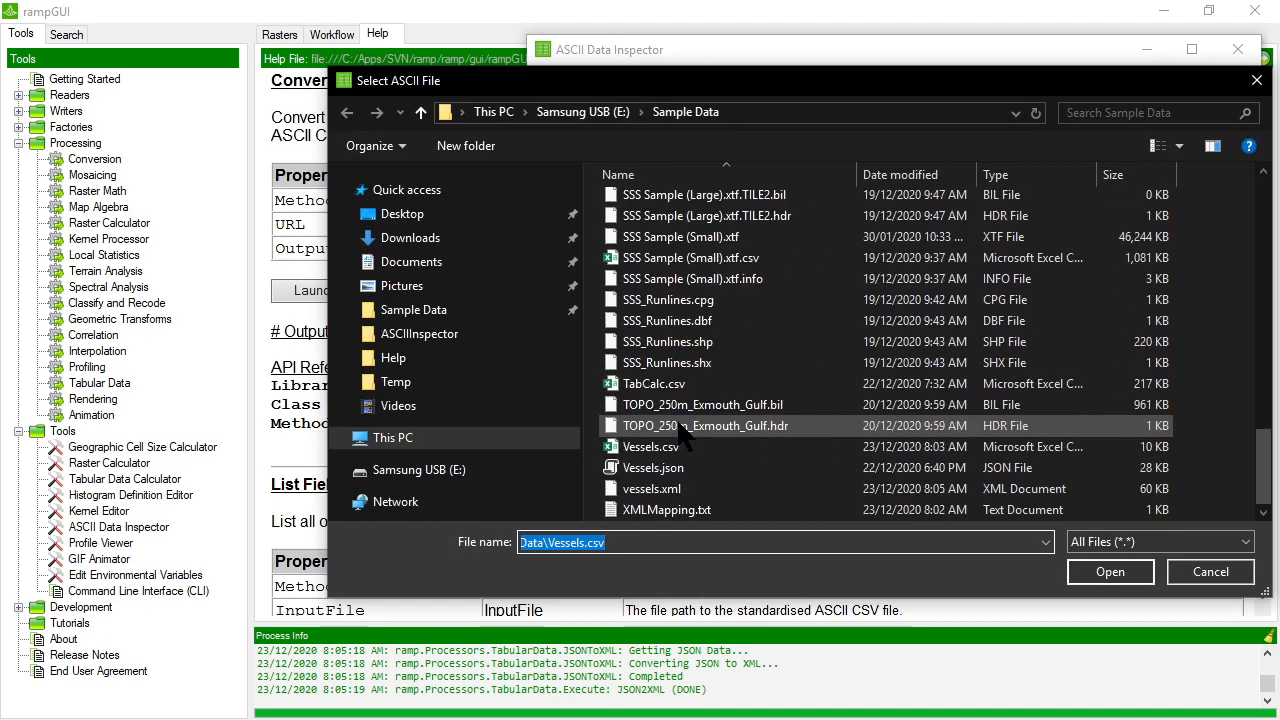
double_click(668, 483)
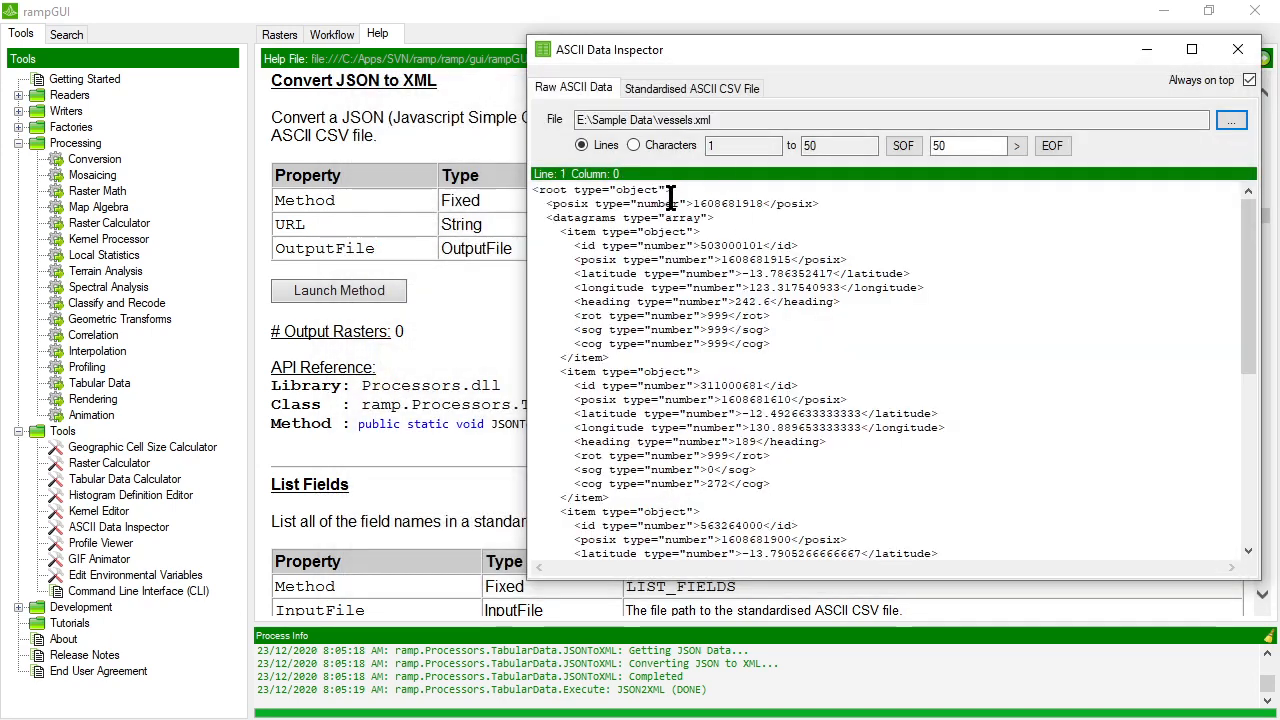
drag(699, 52, 767, 35)
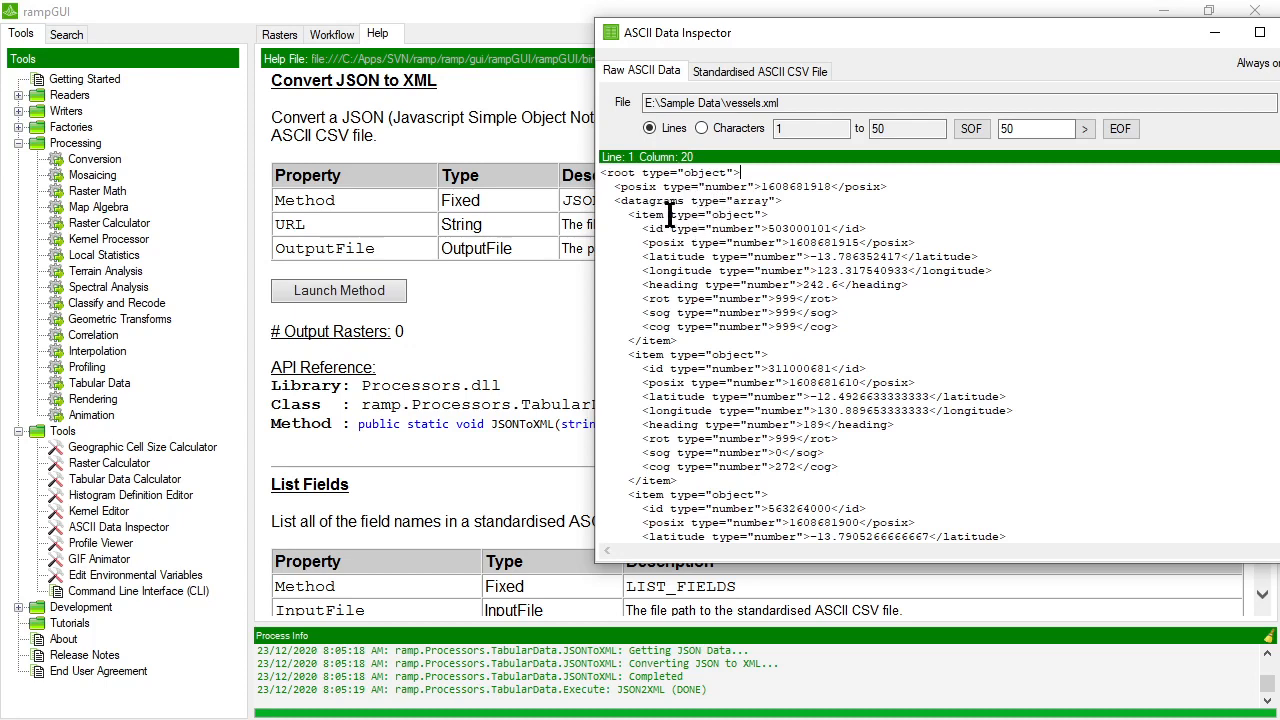
Bring up XMLMapping.txt beside the inspector and replace its datagram record tag with item to match the converted XML.
drag(668, 214, 634, 214)
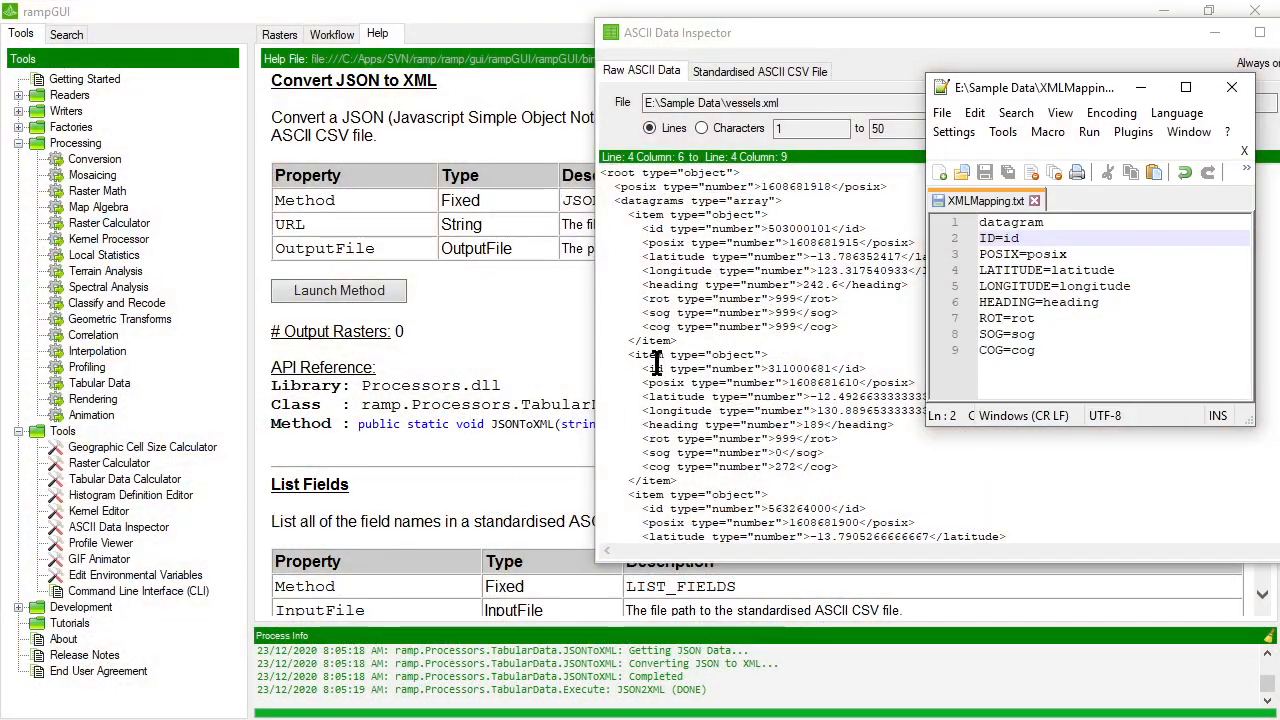
drag(1079, 99, 1135, 135)
click(1113, 260)
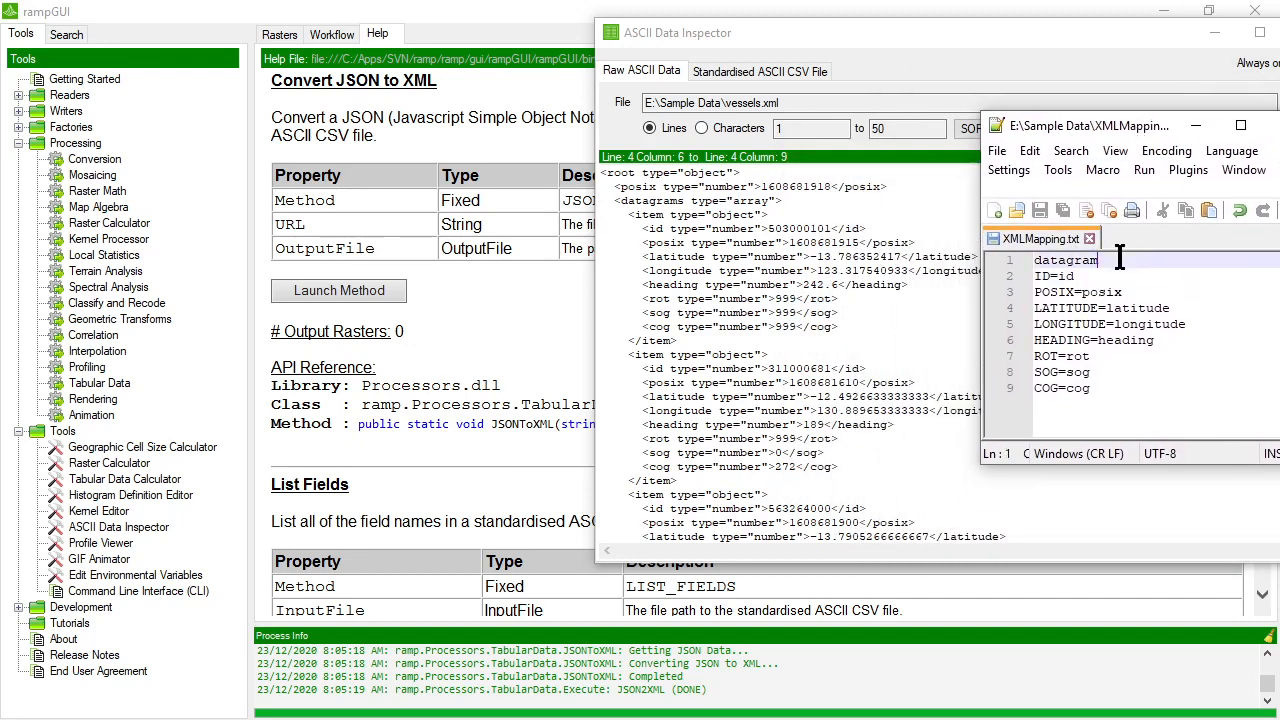
drag(1066, 128, 316, 107)
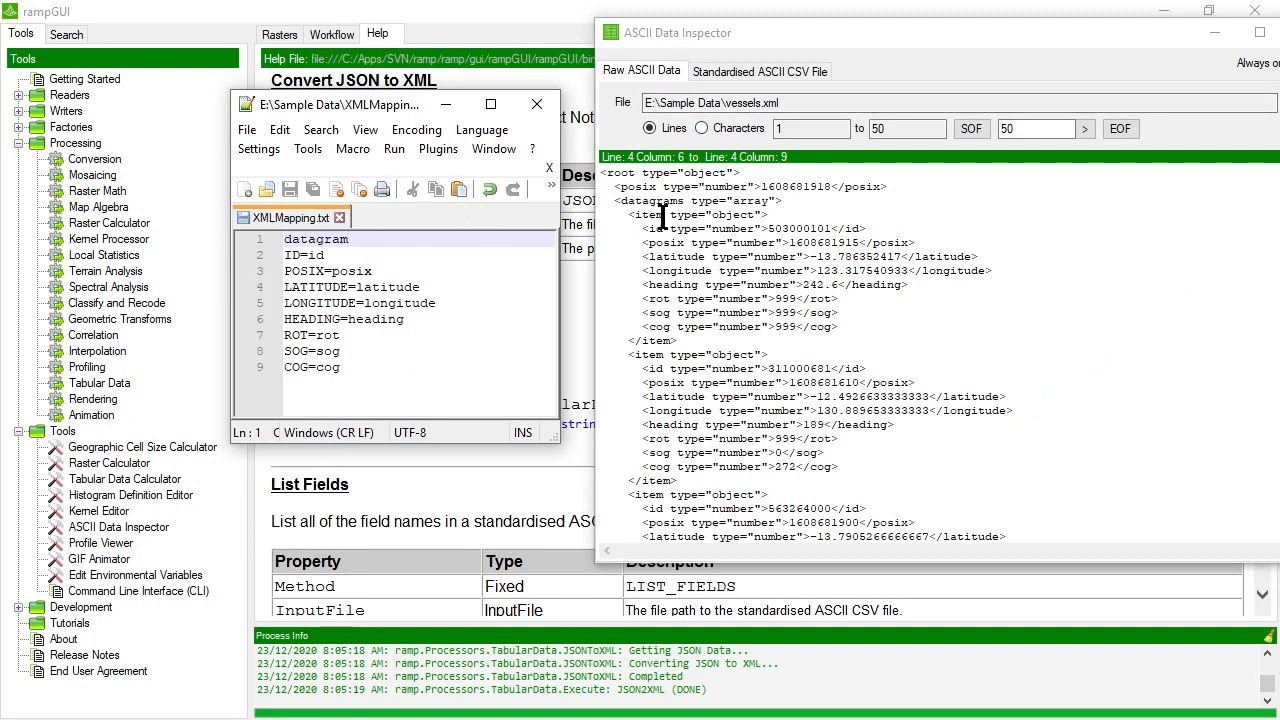
drag(662, 217, 638, 218)
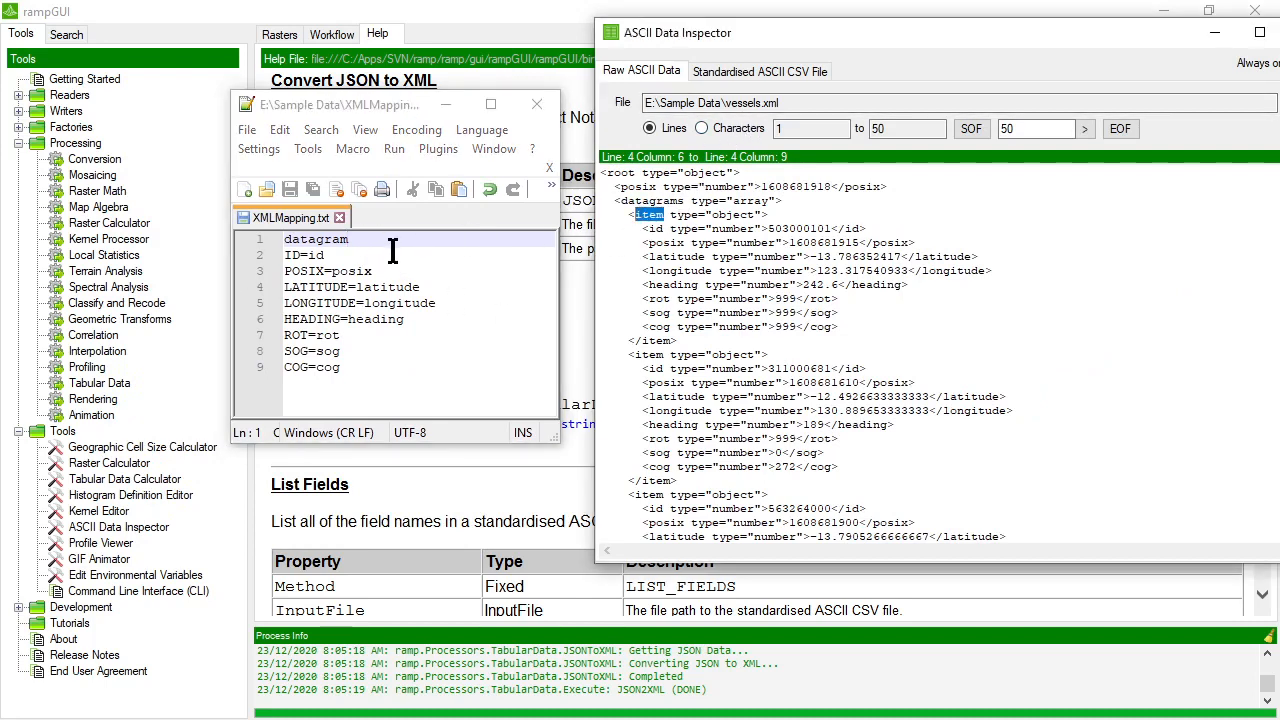
drag(392, 241, 220, 240)
text(item)
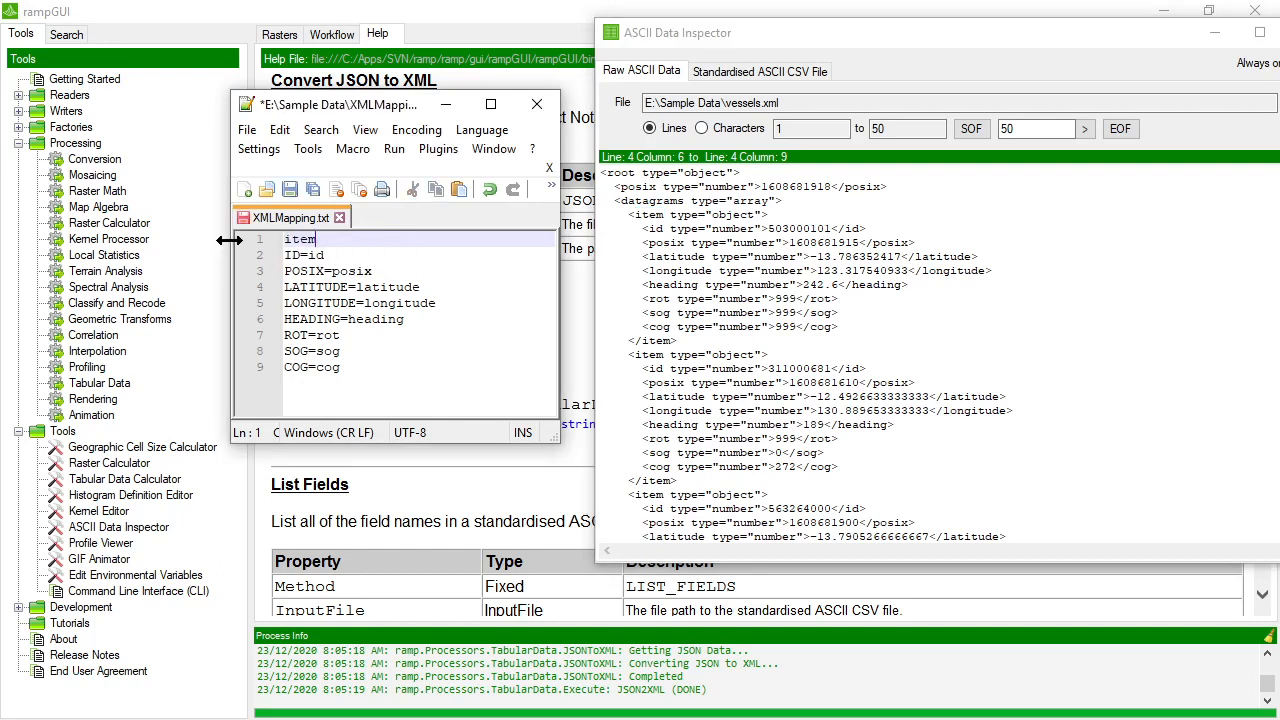
Append .* to every mapped tag in XMLMapping.txt: id, posix, latitude, longitude, heading, rot, sog and cog.
click(363, 256)
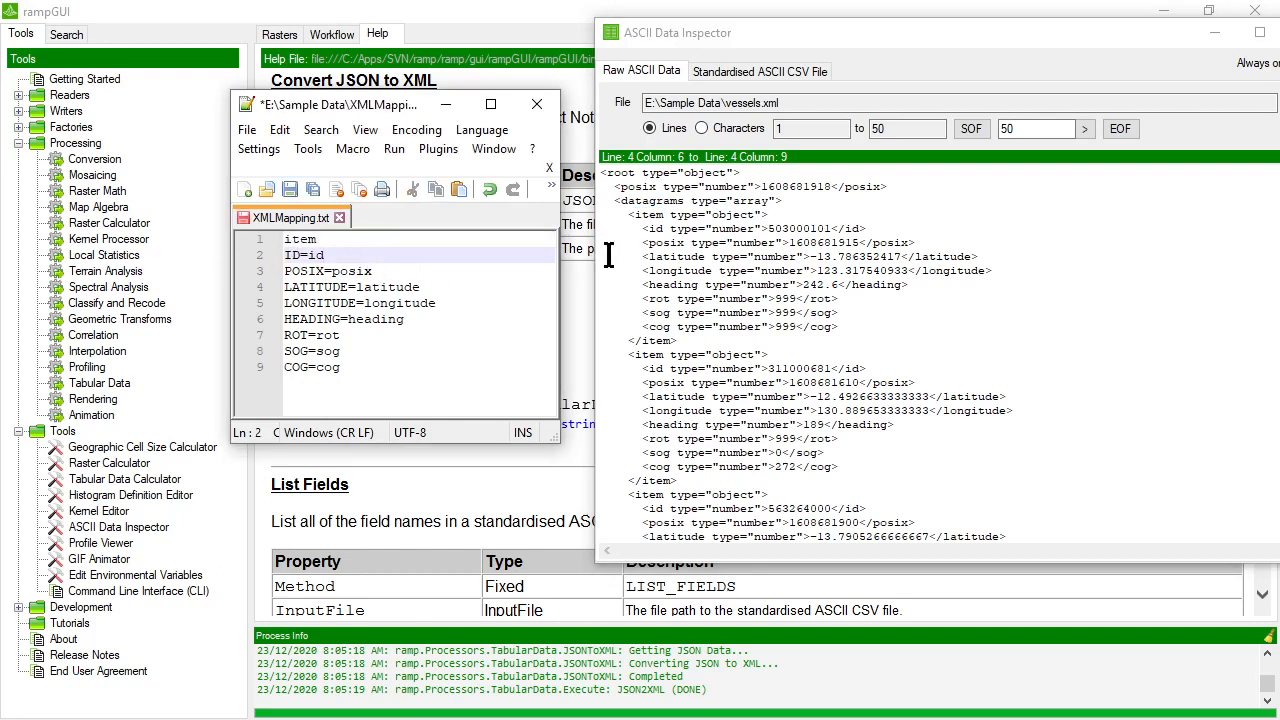
drag(665, 230, 652, 232)
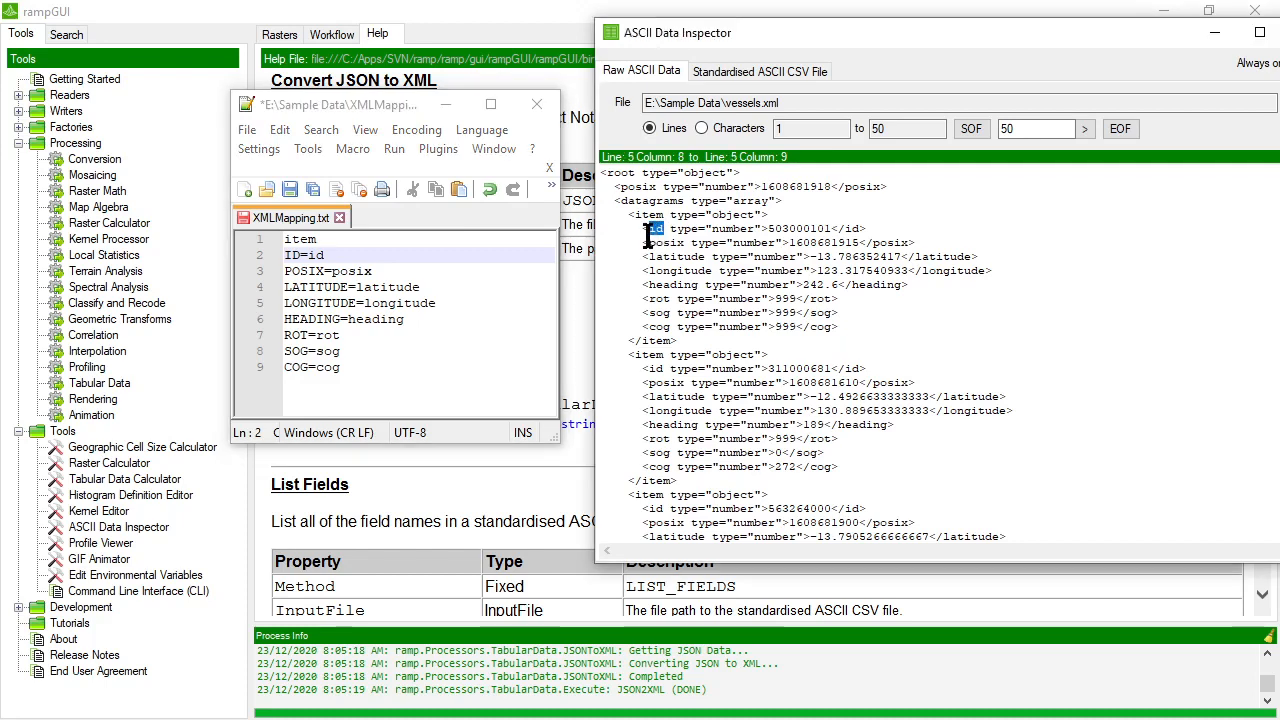
drag(831, 228, 773, 228)
click(390, 258)
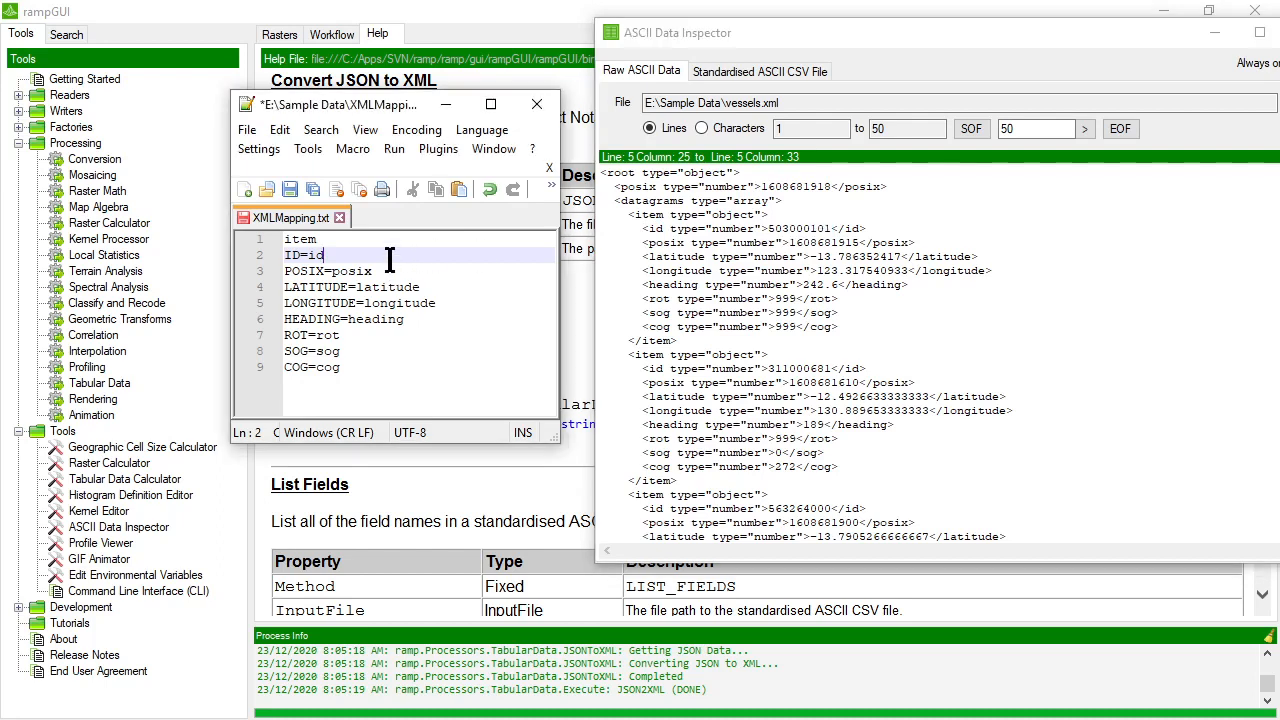
text(.*)
key(Down)
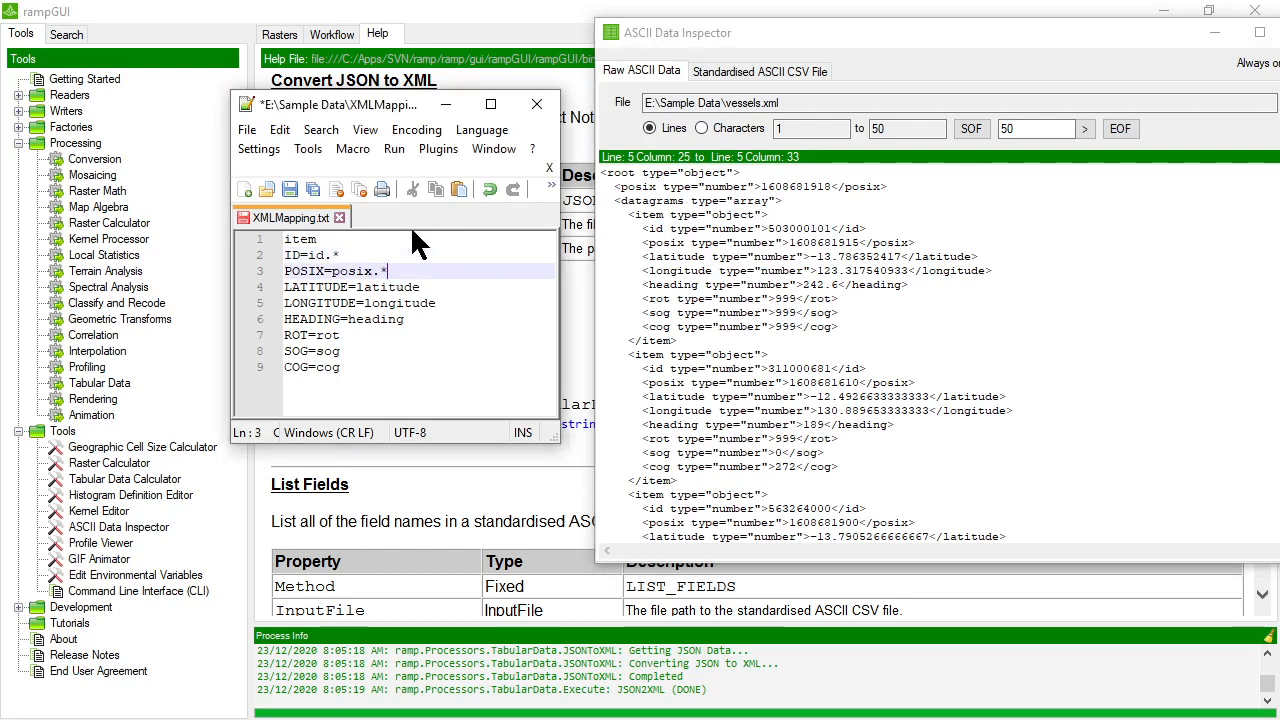
key(Down)
text(.*)
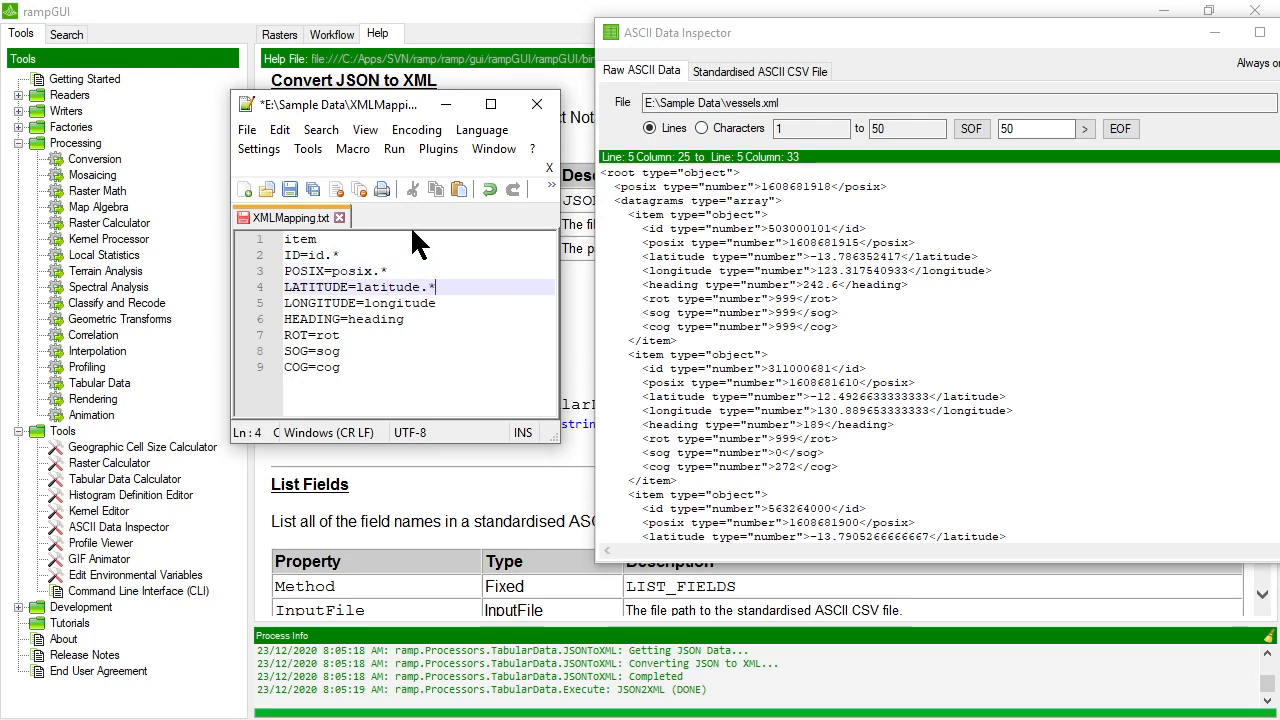
key(Down)
text(.*)
key(Down)
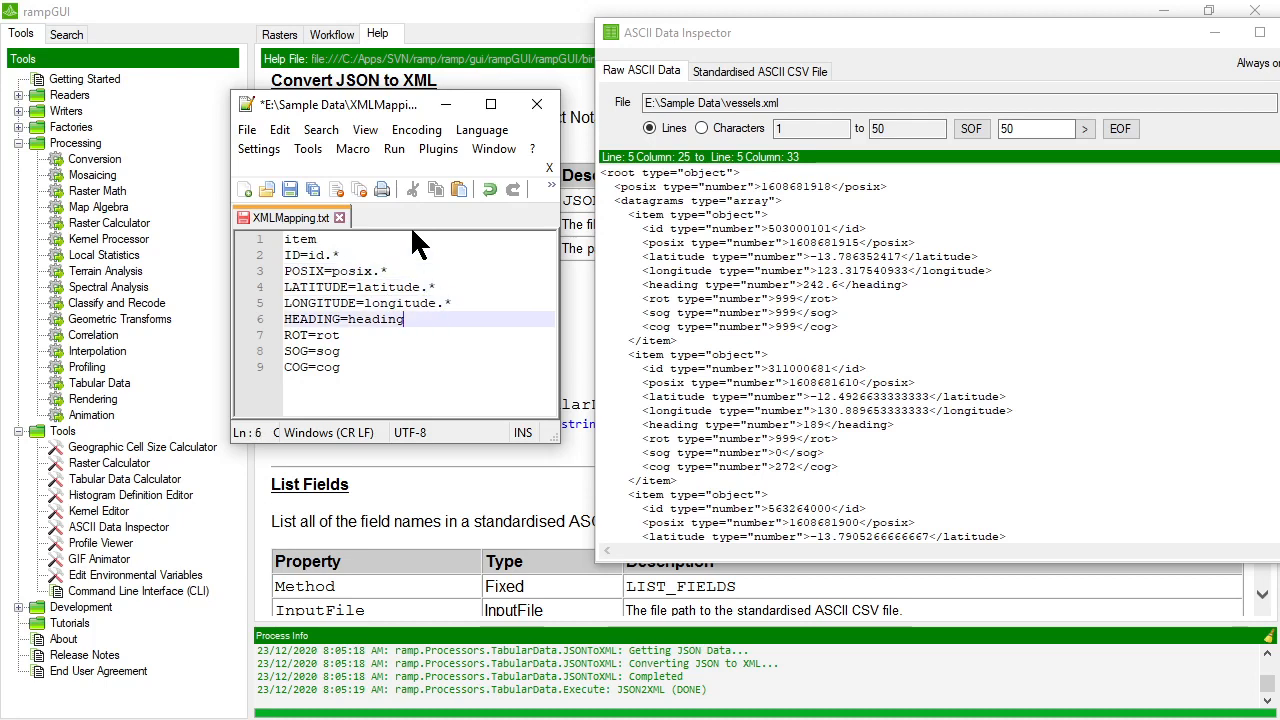
text(.*)
key(Down)
text(.*)
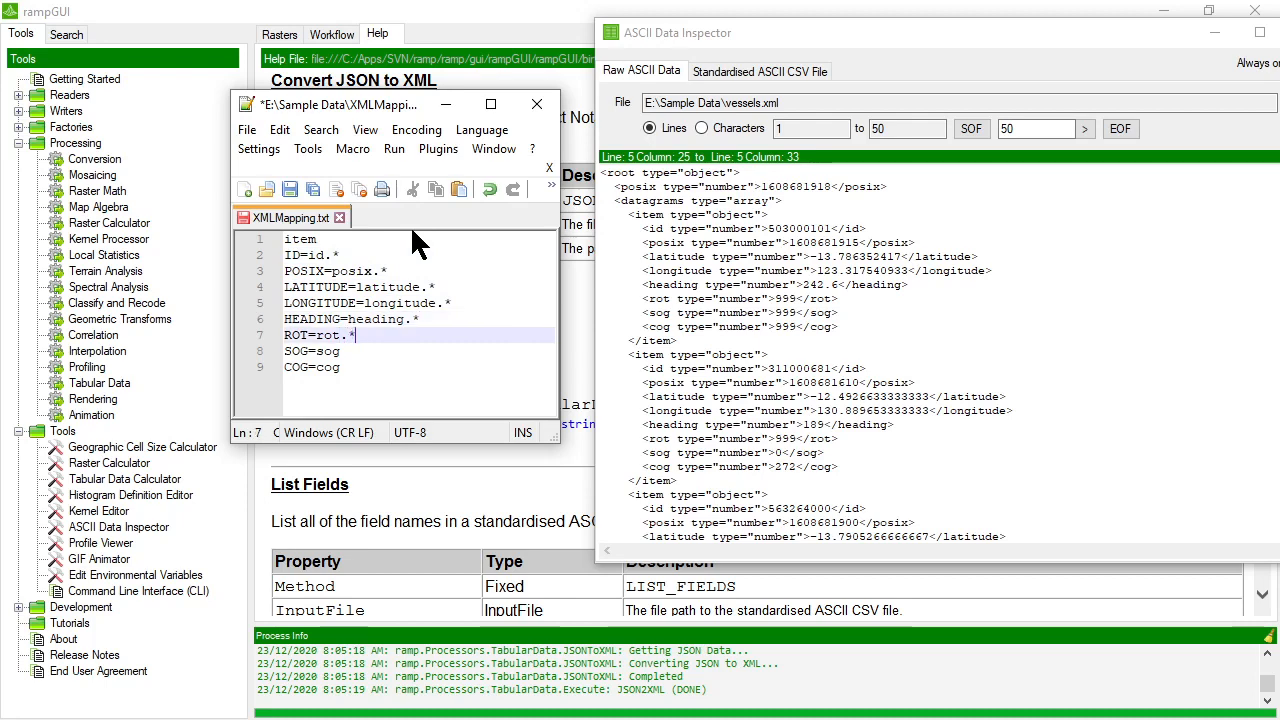
key(Down)
text(.*)
key(Down)
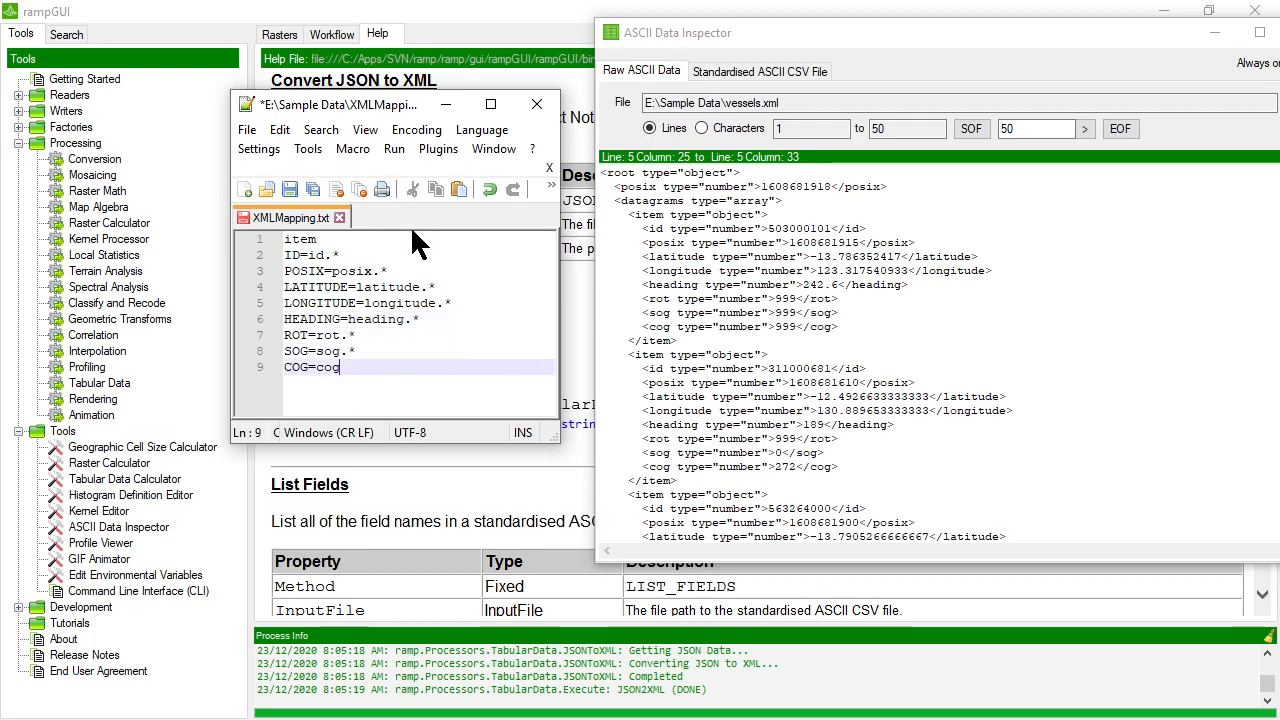
text(.*)
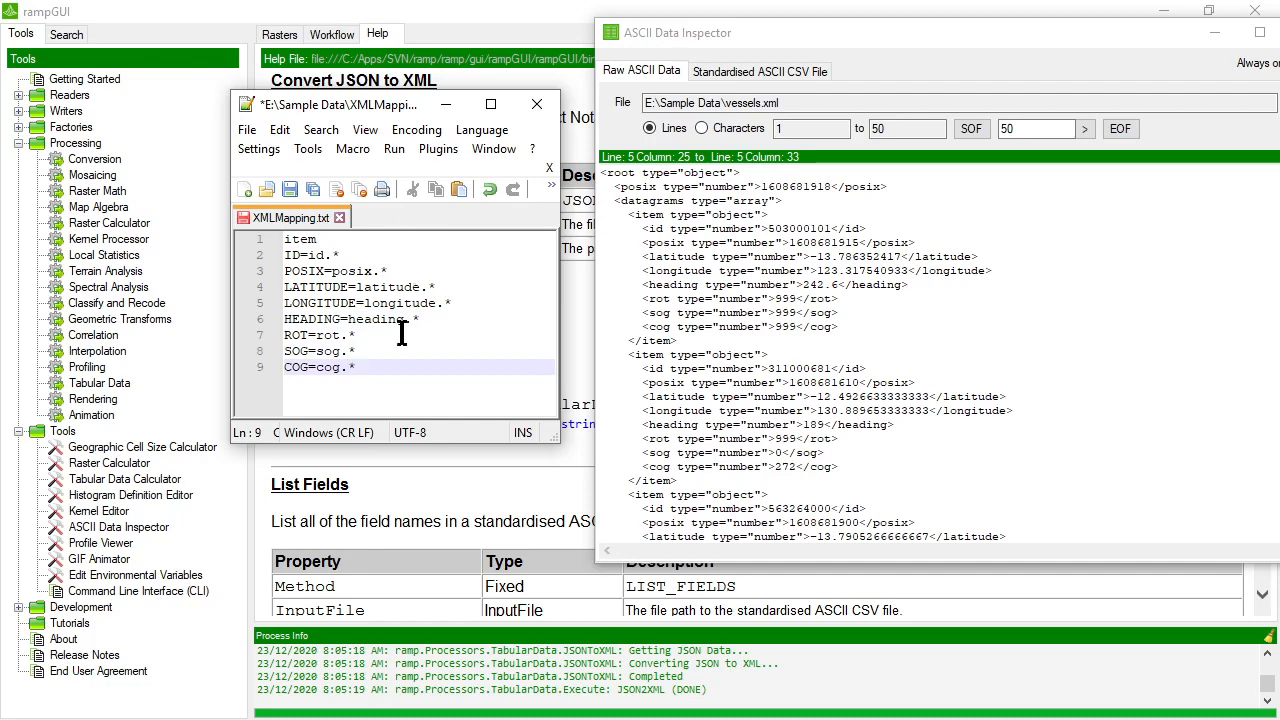
Save XMLMapping.txt, minimise its editor, and move the ASCII Data Inspector aside.
click(248, 131)
click(323, 176)
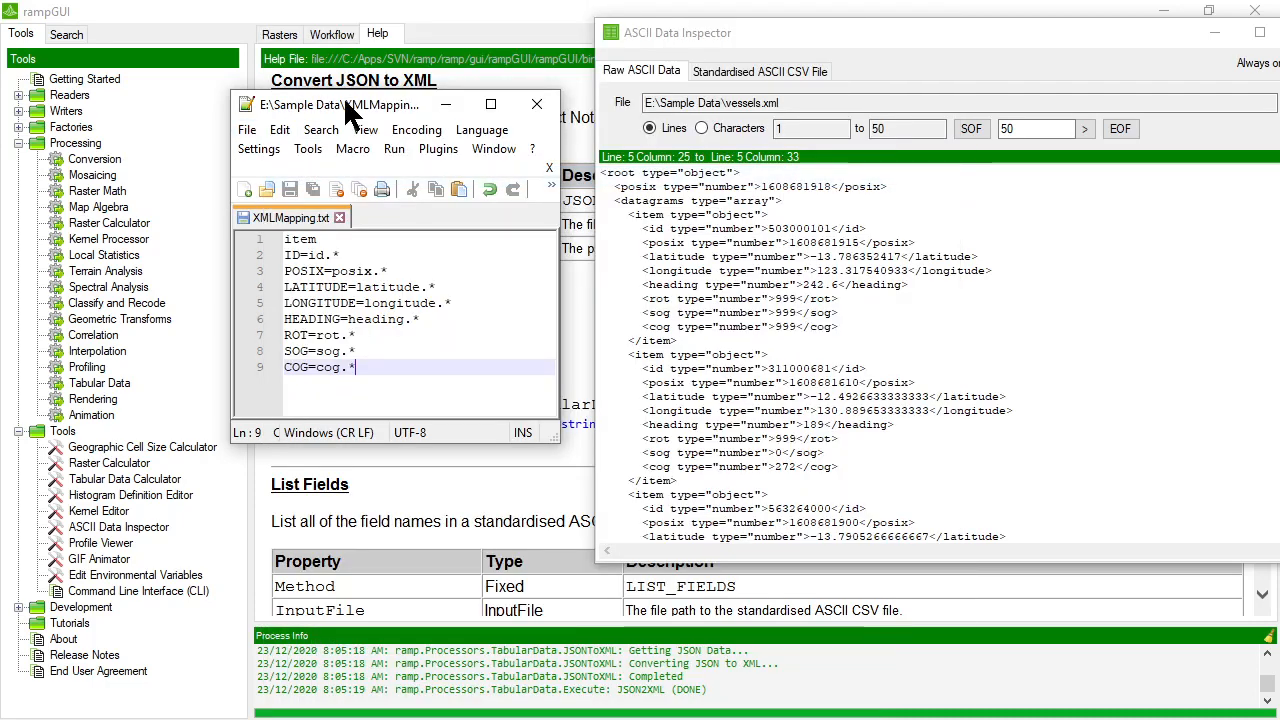
click(450, 106)
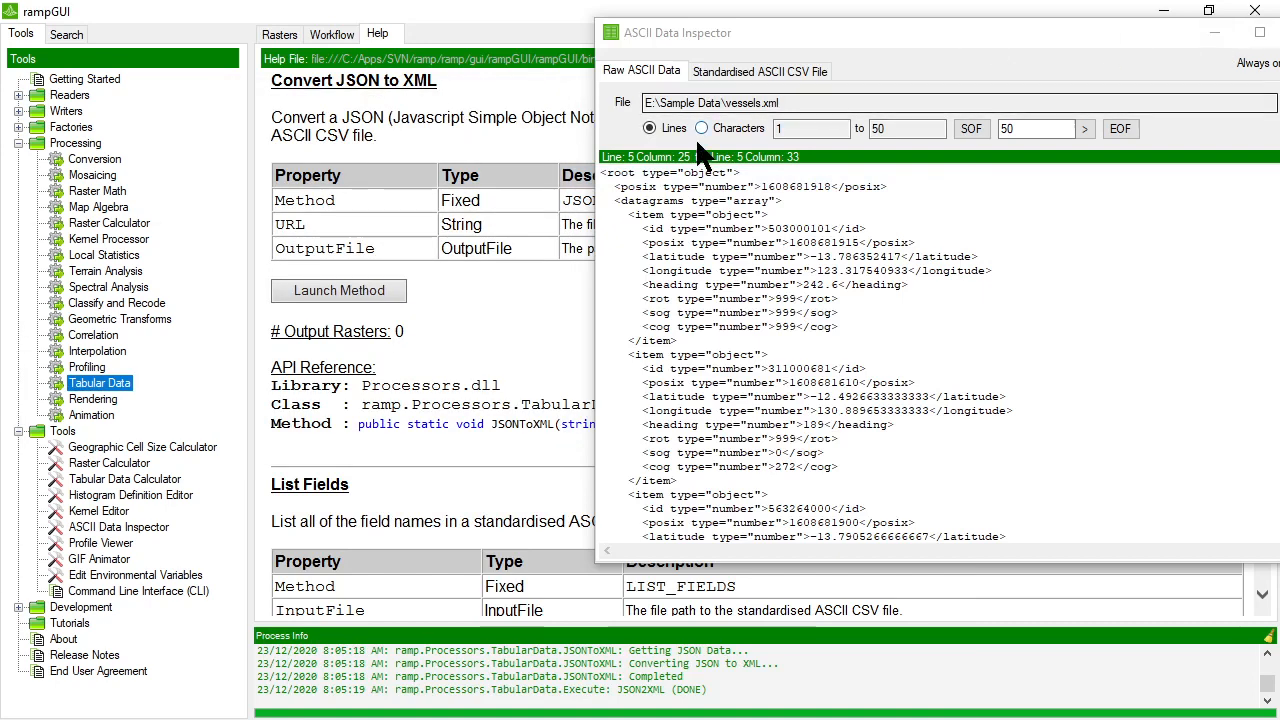
drag(700, 32, 1126, 32)
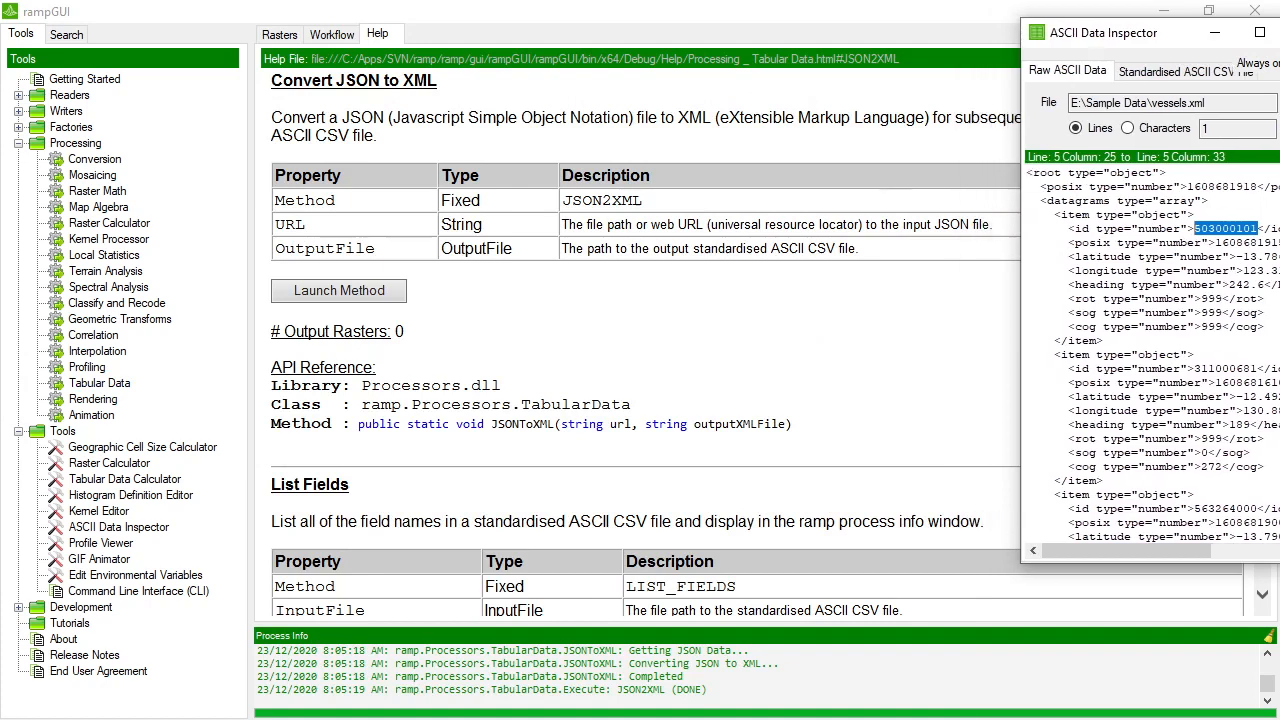
Open Tabular Data's Map From XML Data method and set its URL to E:\Sample Data\Vessels.xml.
double_click(113, 380)
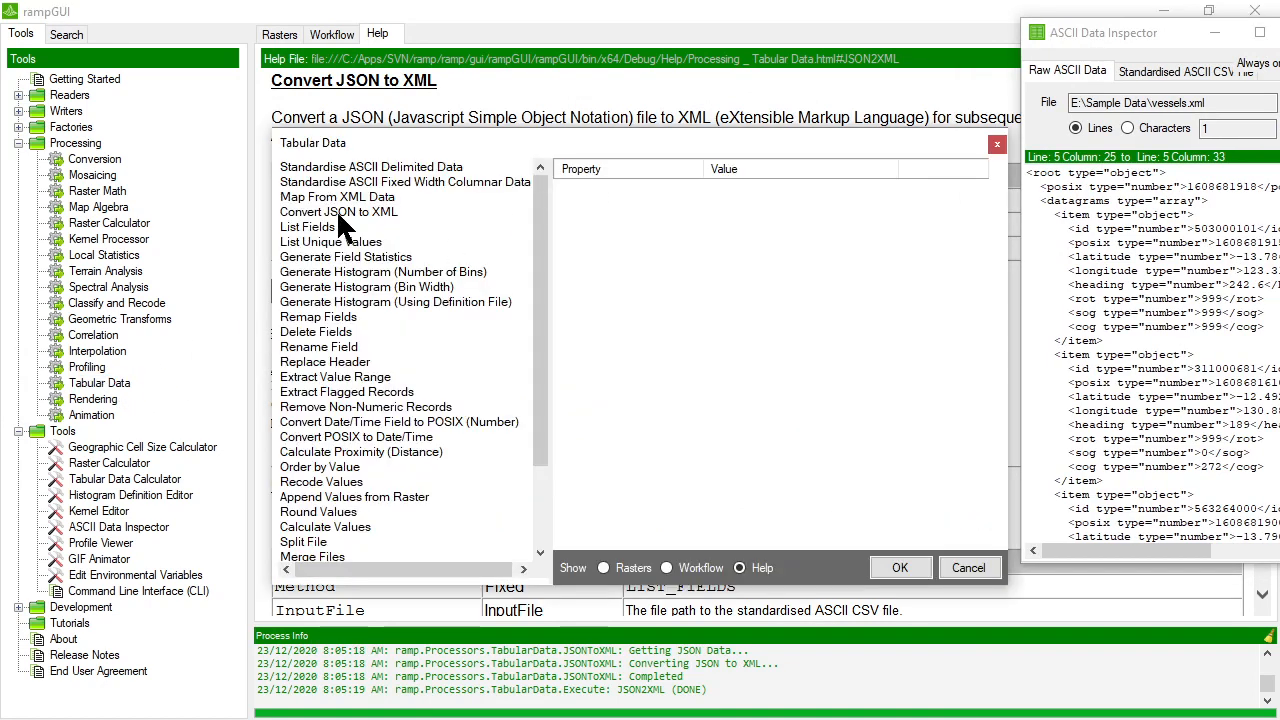
click(345, 198)
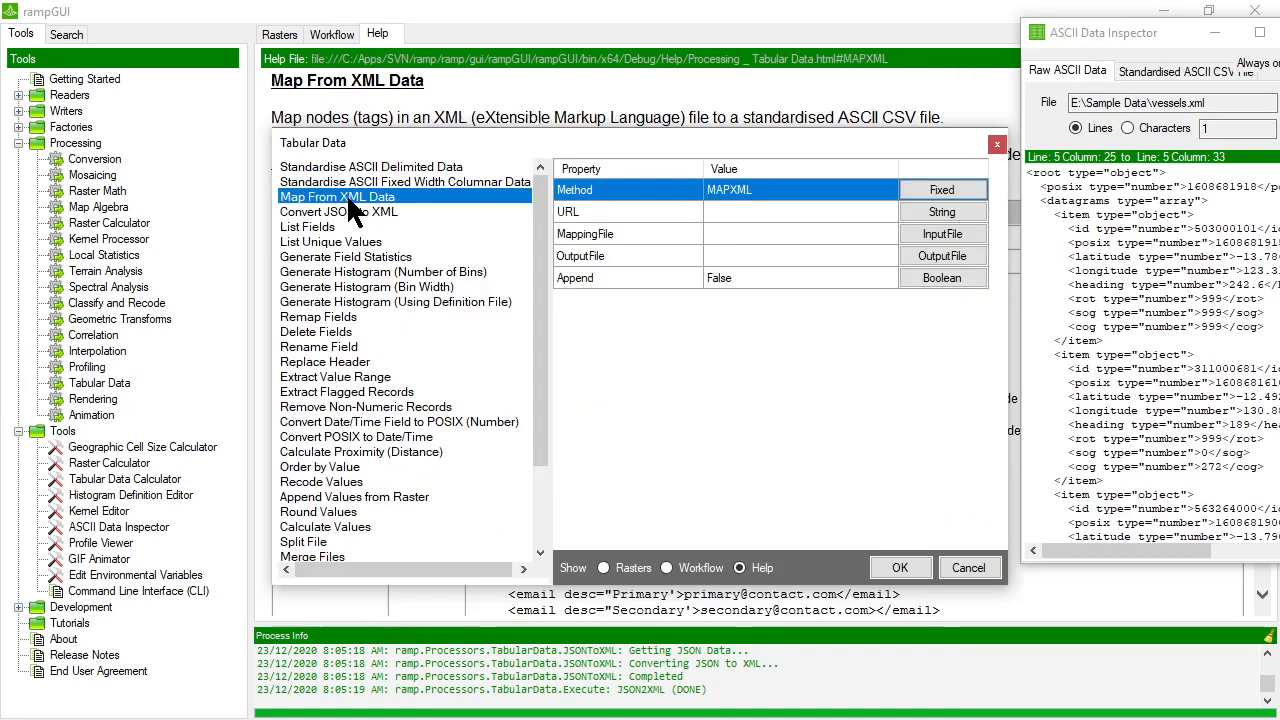
click(747, 215)
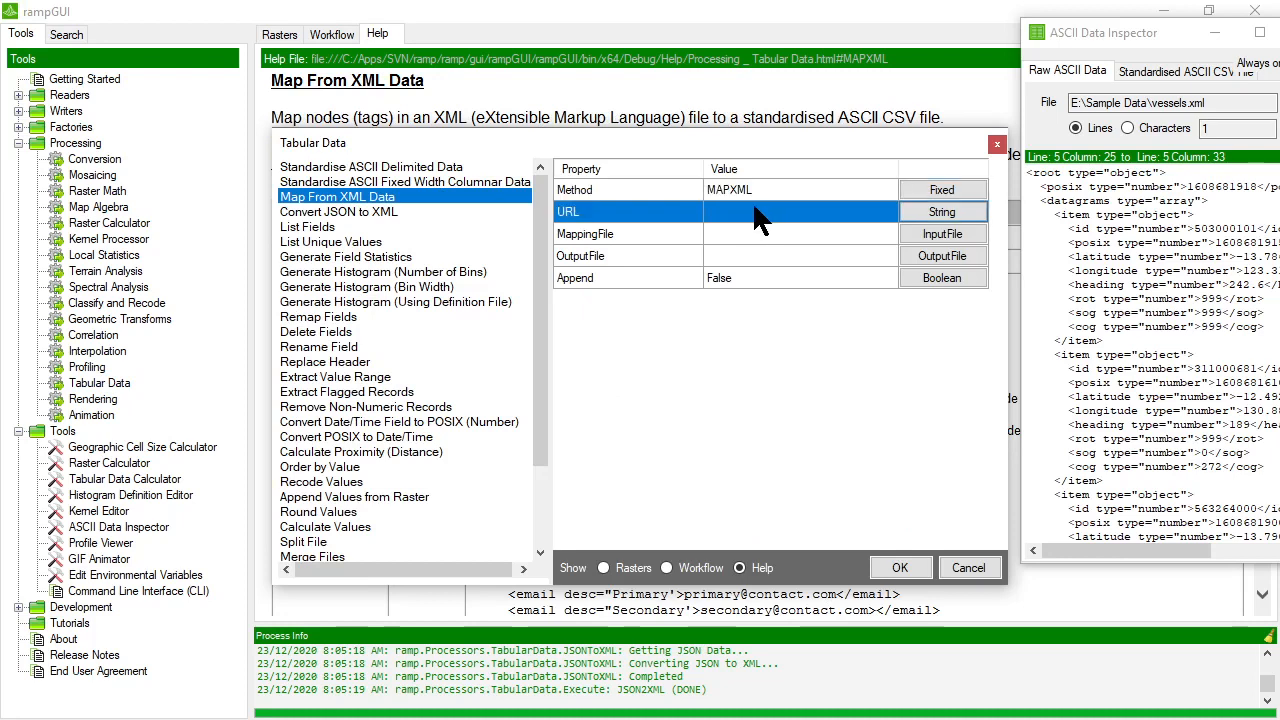
click(940, 214)
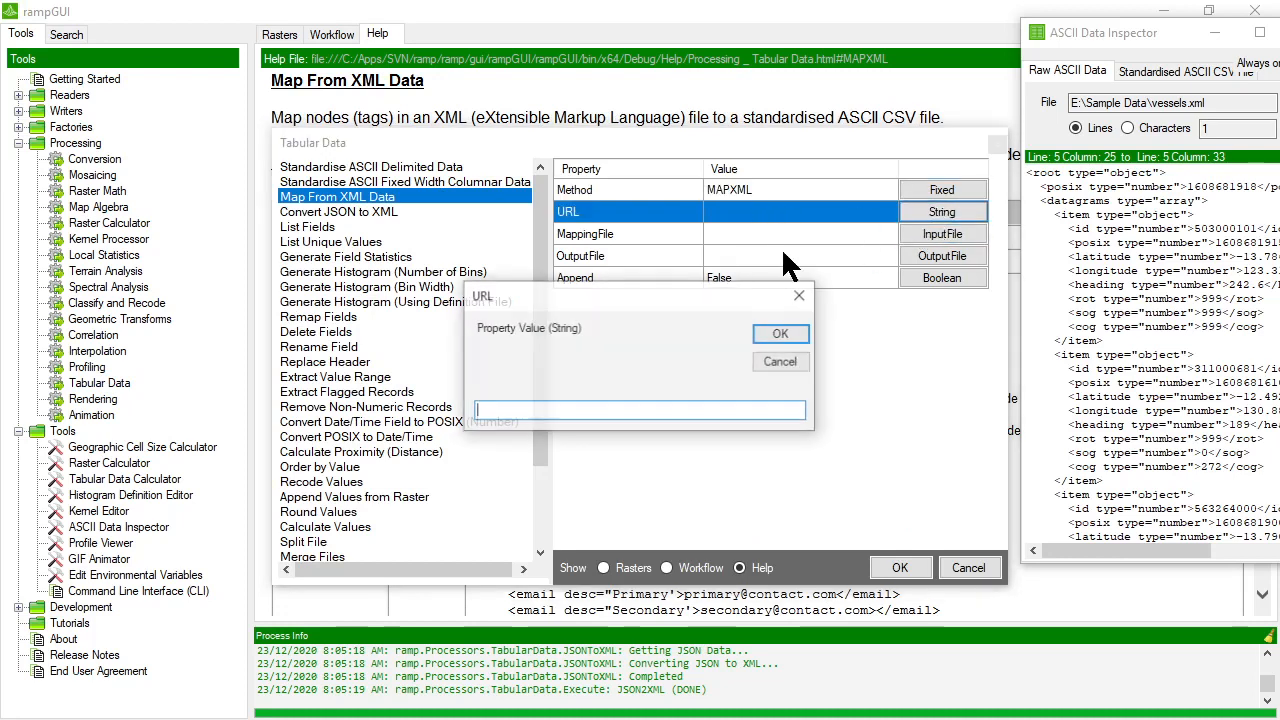
text(E:\Sam)
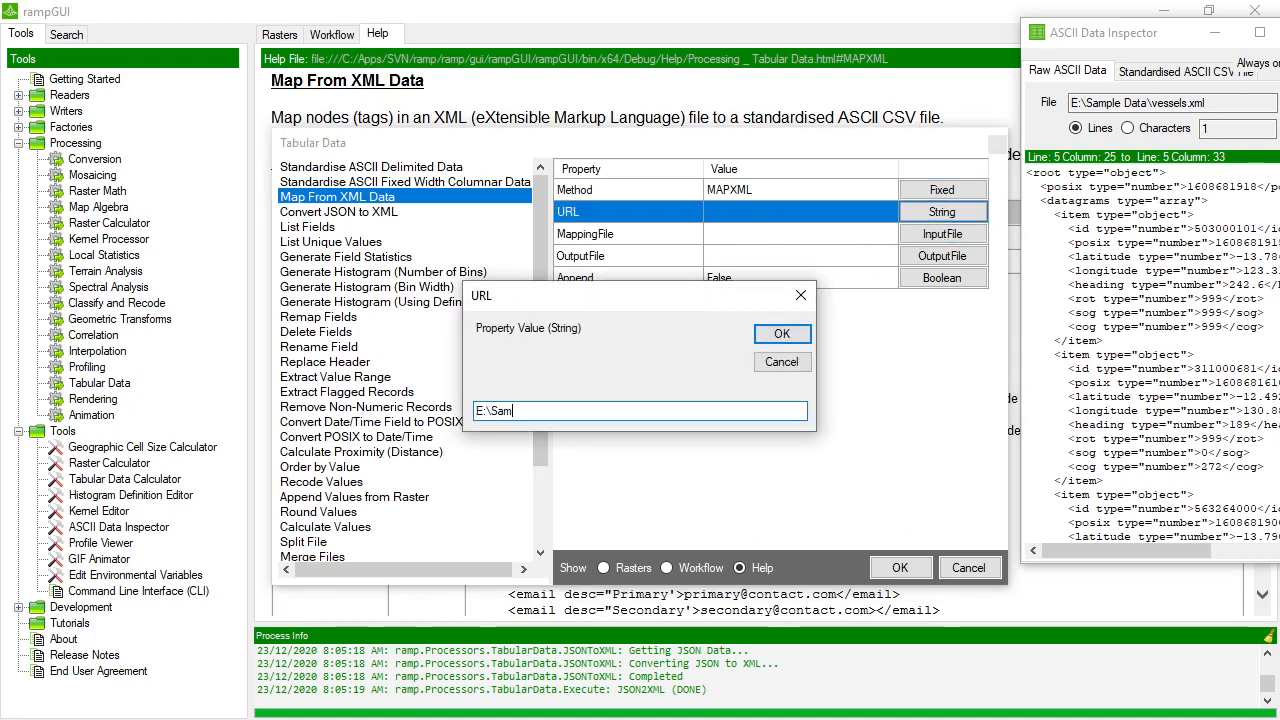
text(ple Data\Vessels.xml)
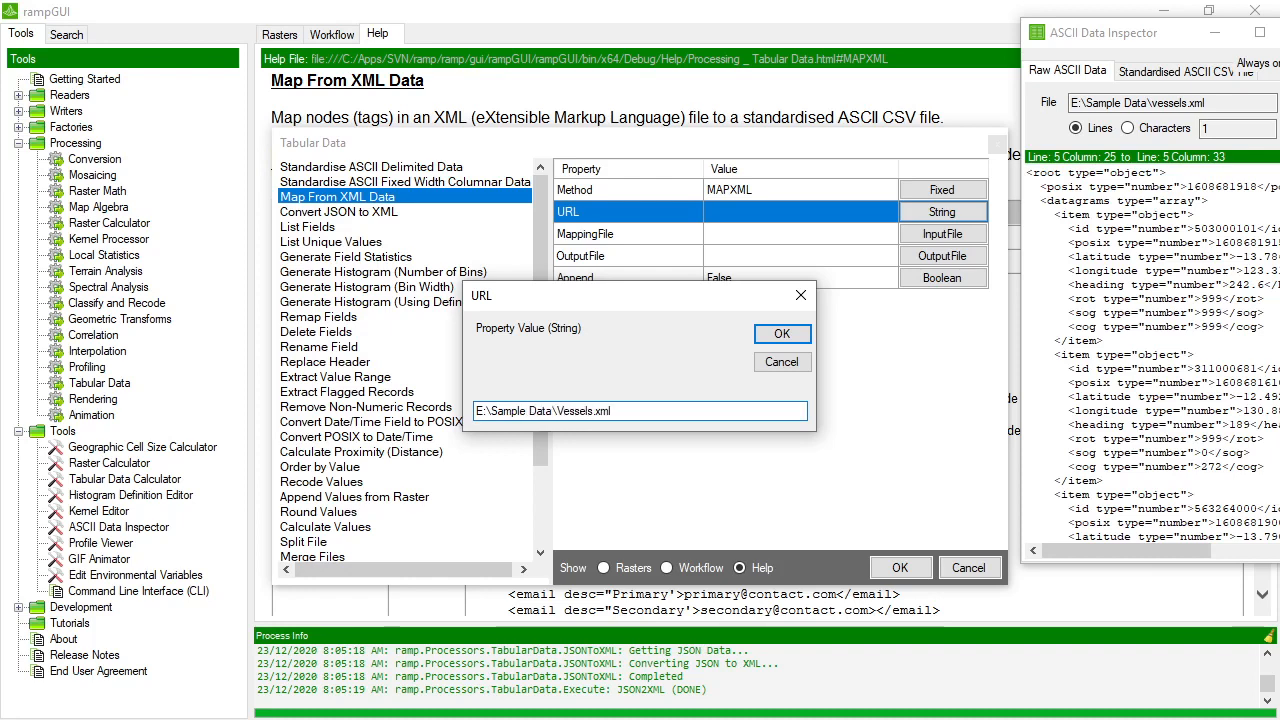
key(Return)
Confirm the URL and set the XML mapping's MappingFile to XMLMapping.txt from the Sample Data folder.
click(763, 234)
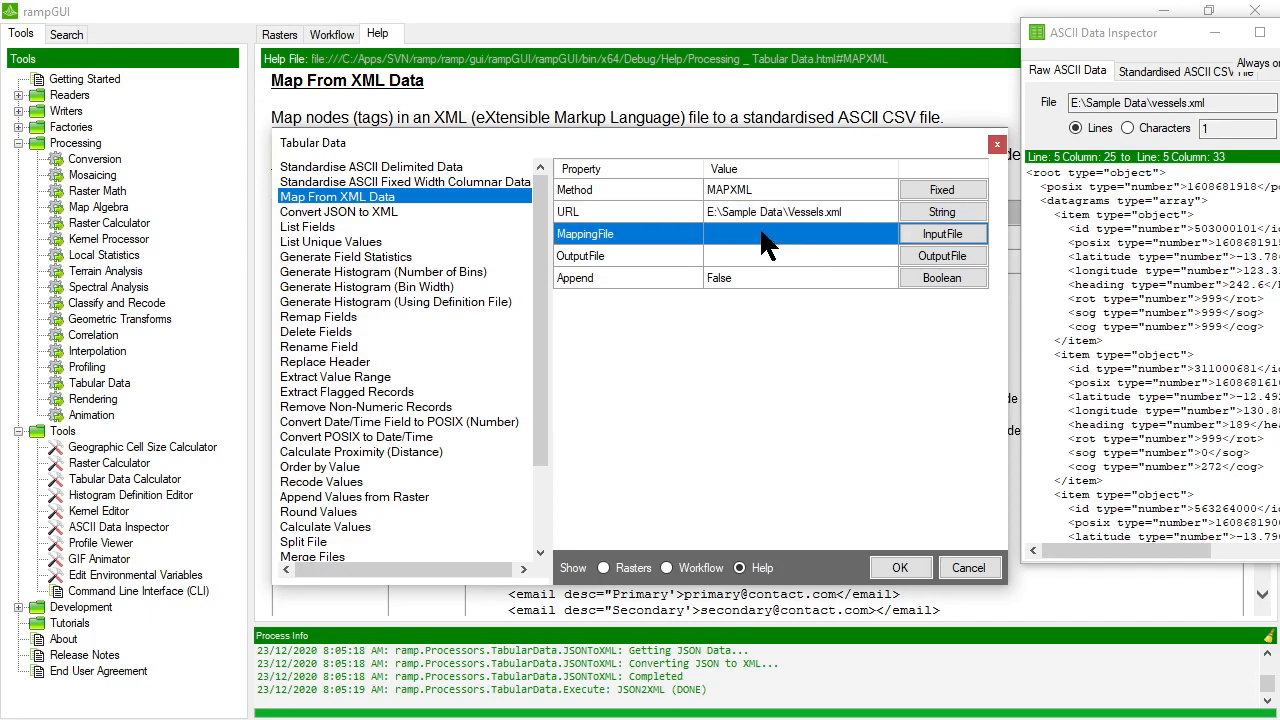
click(943, 231)
scroll(620, 560, down, 15)
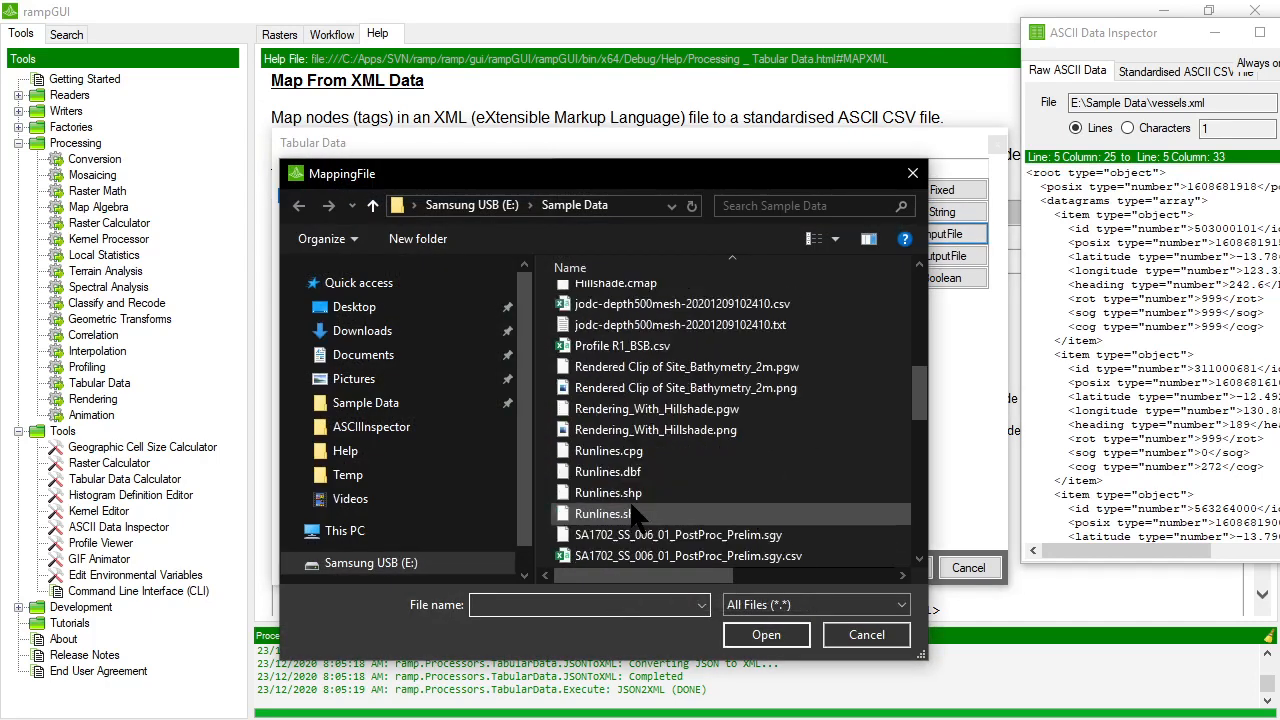
double_click(618, 556)
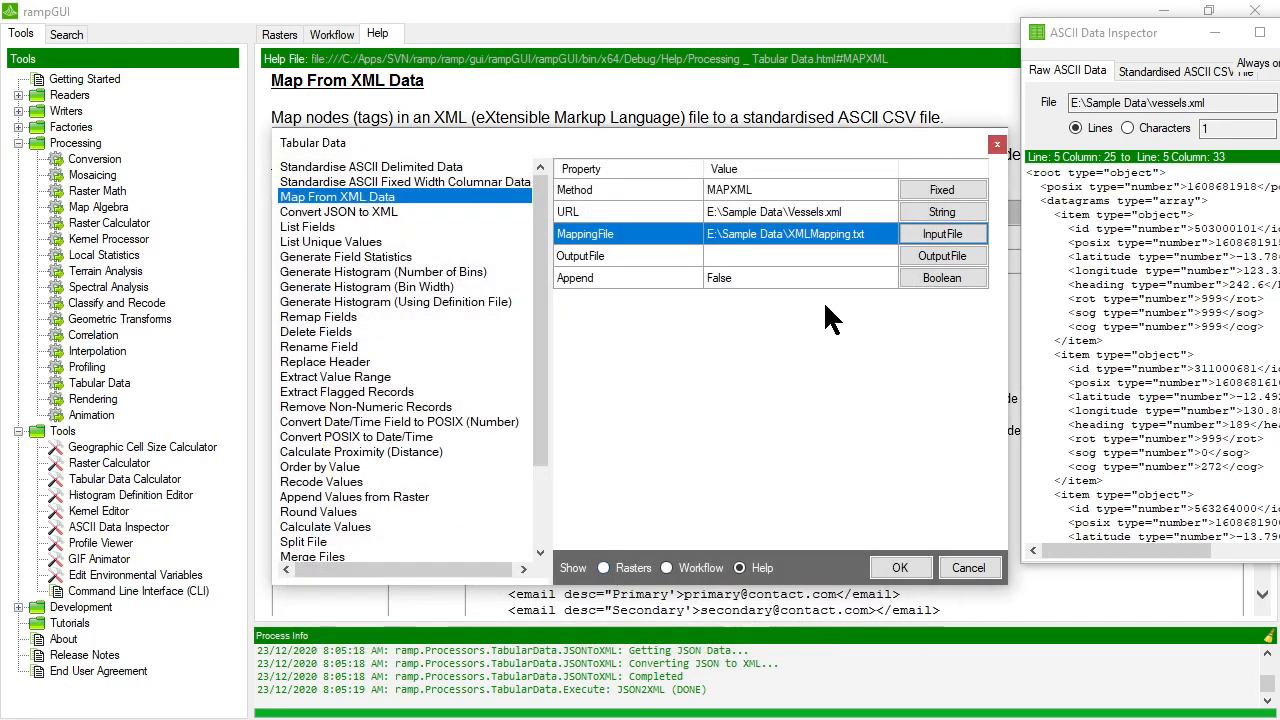
Set the OutputFile to the existing Vessels.csv in Sample Data, accepting its replacement, and run the XML mapping.
click(810, 257)
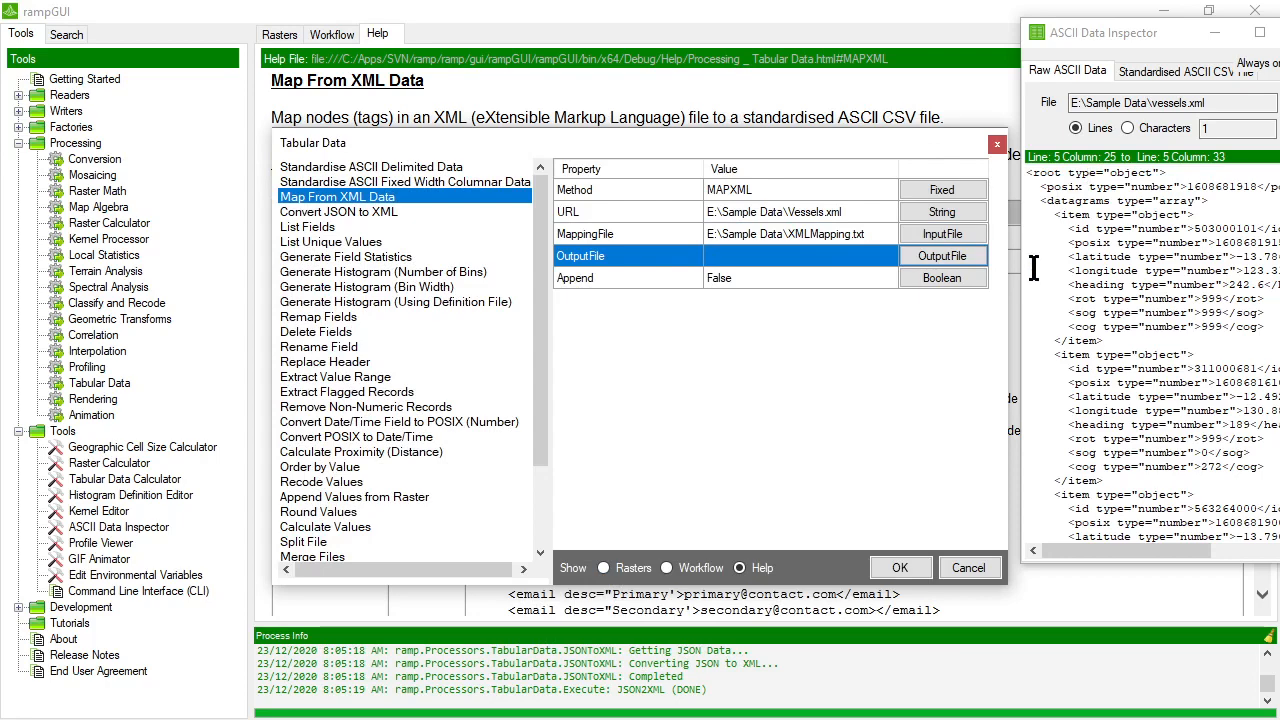
click(942, 256)
scroll(702, 420, down, 3)
double_click(714, 479)
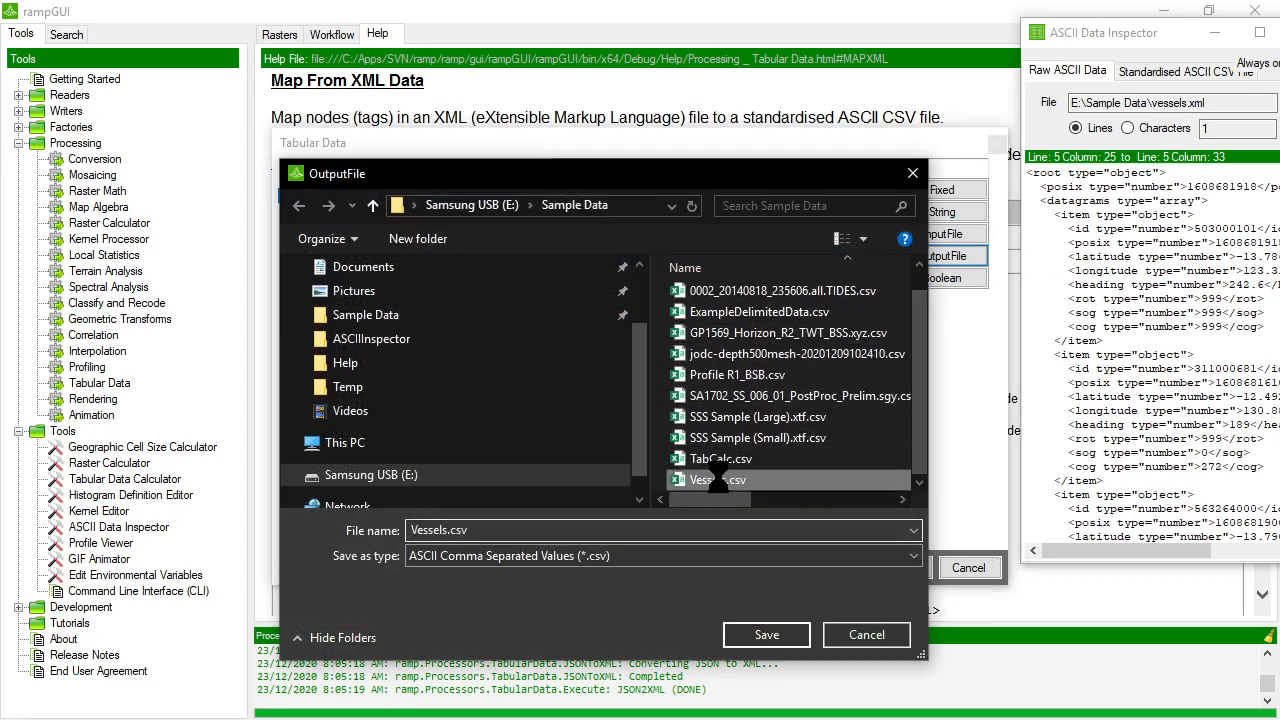
click(684, 371)
click(779, 276)
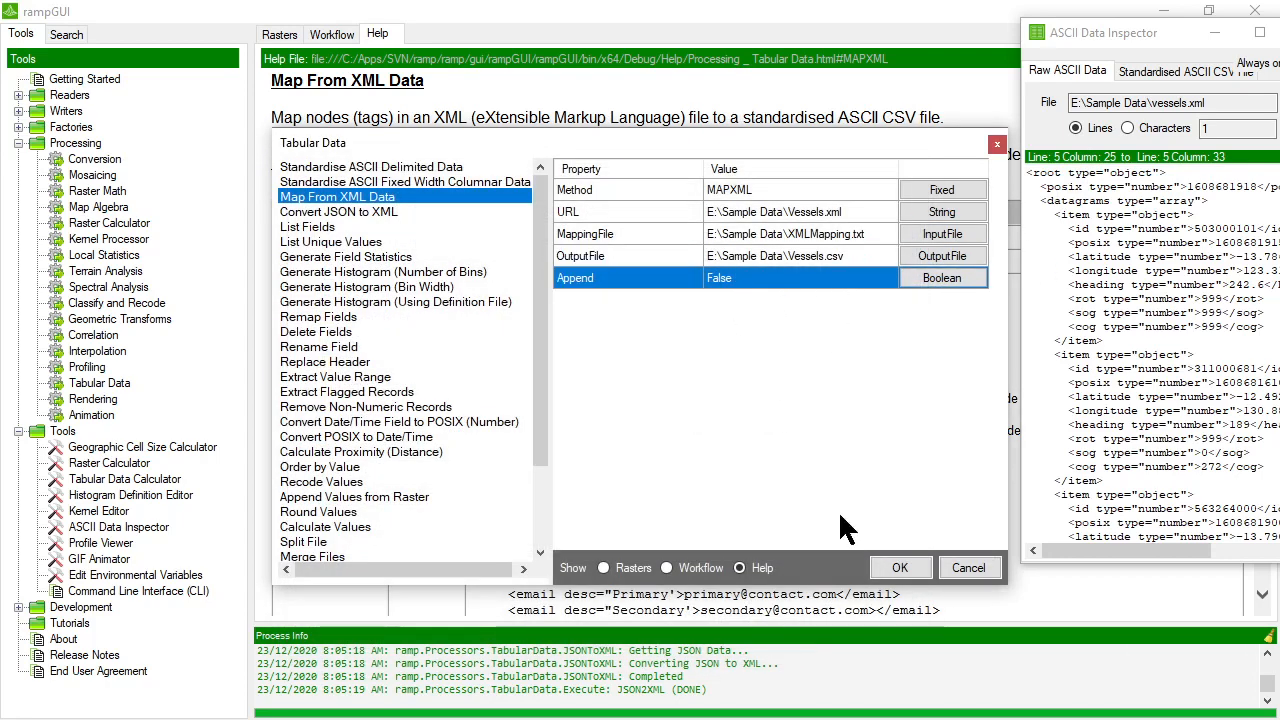
click(900, 567)
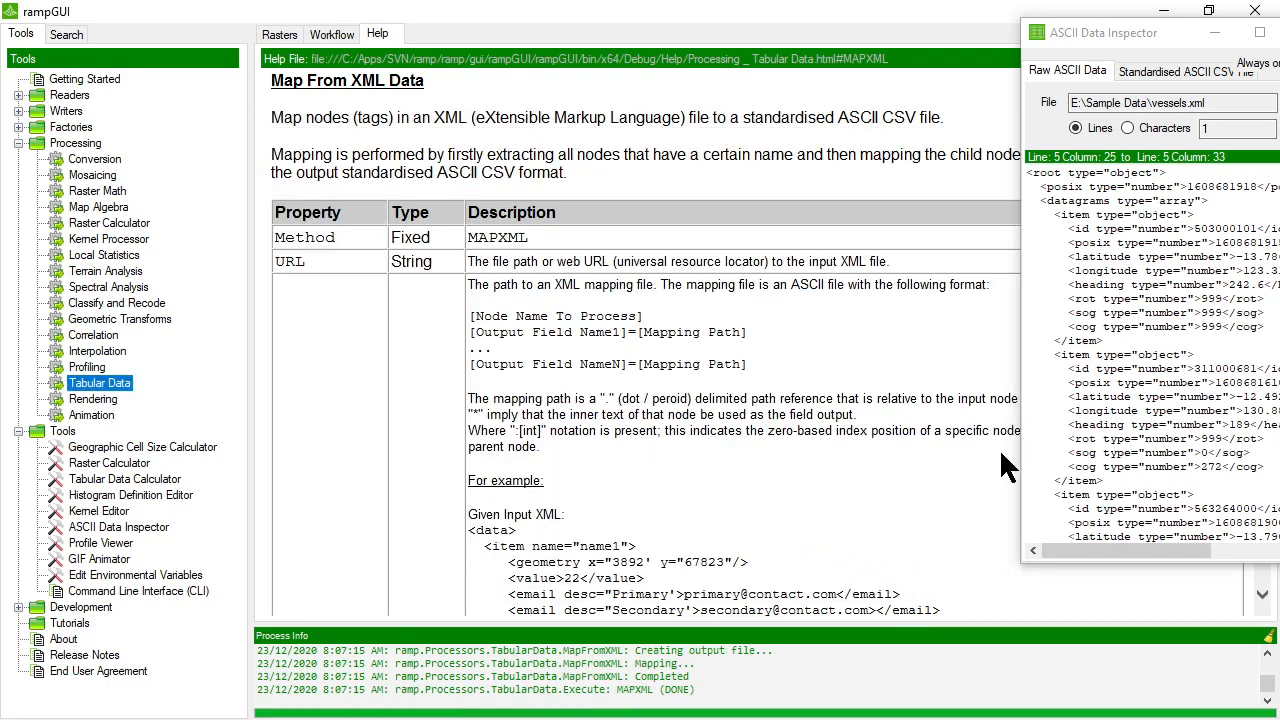
Move the ASCII Data Inspector back into full view and load Vessels.csv as raw ASCII data.
drag(1019, 208, 720, 208)
drag(866, 42, 630, 48)
click(1046, 118)
scroll(677, 420, down, 10)
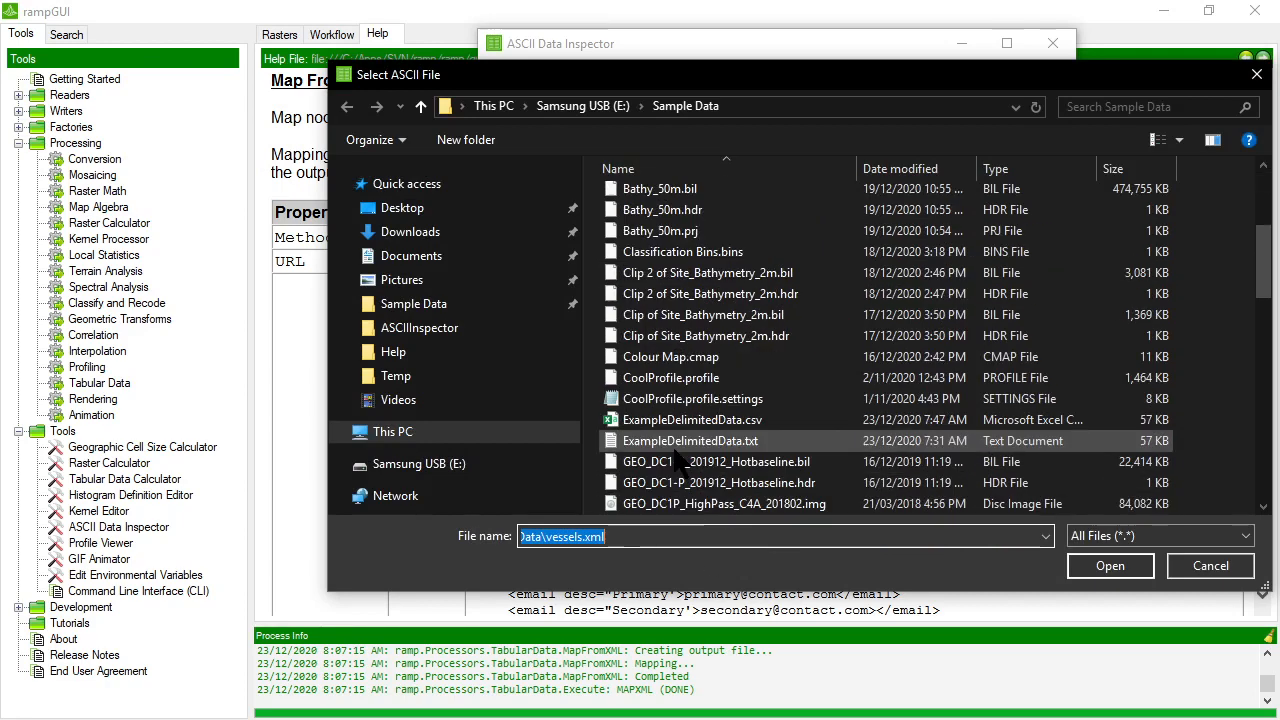
double_click(652, 440)
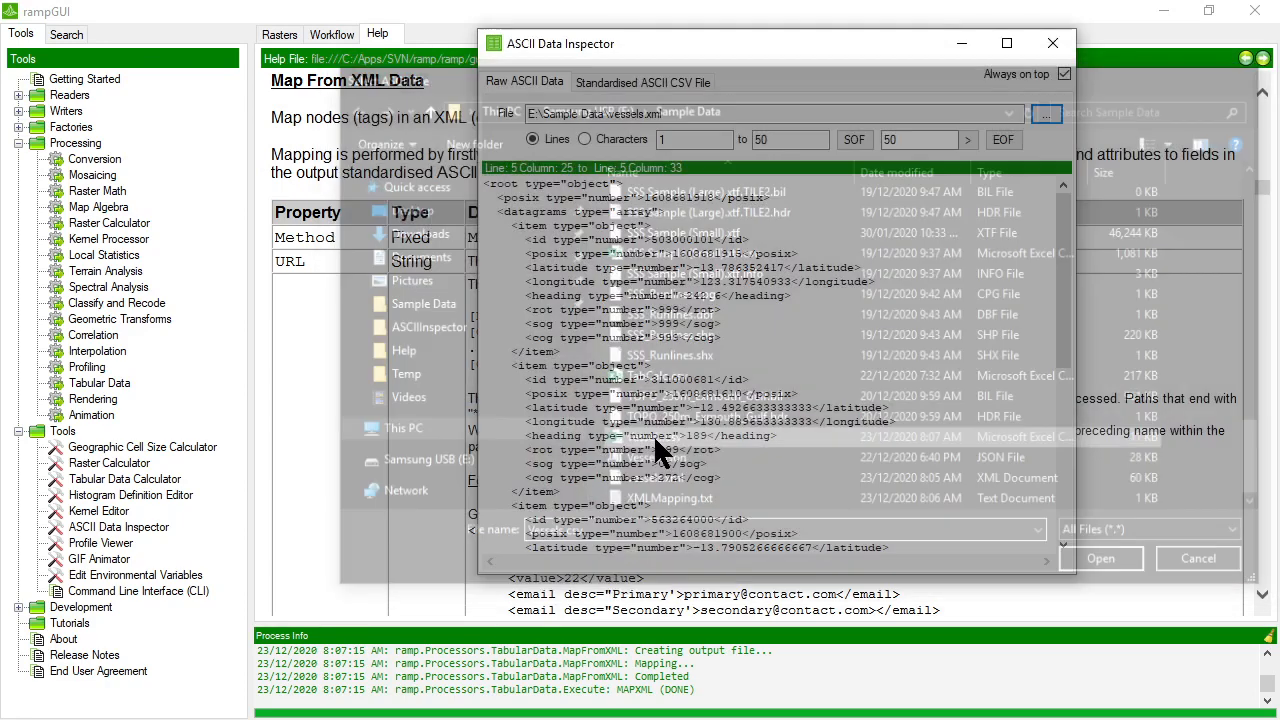
Load Vessels.csv in the inspector's Standardised ASCII CSV File view to examine the mapped vessel records.
click(656, 79)
click(1046, 114)
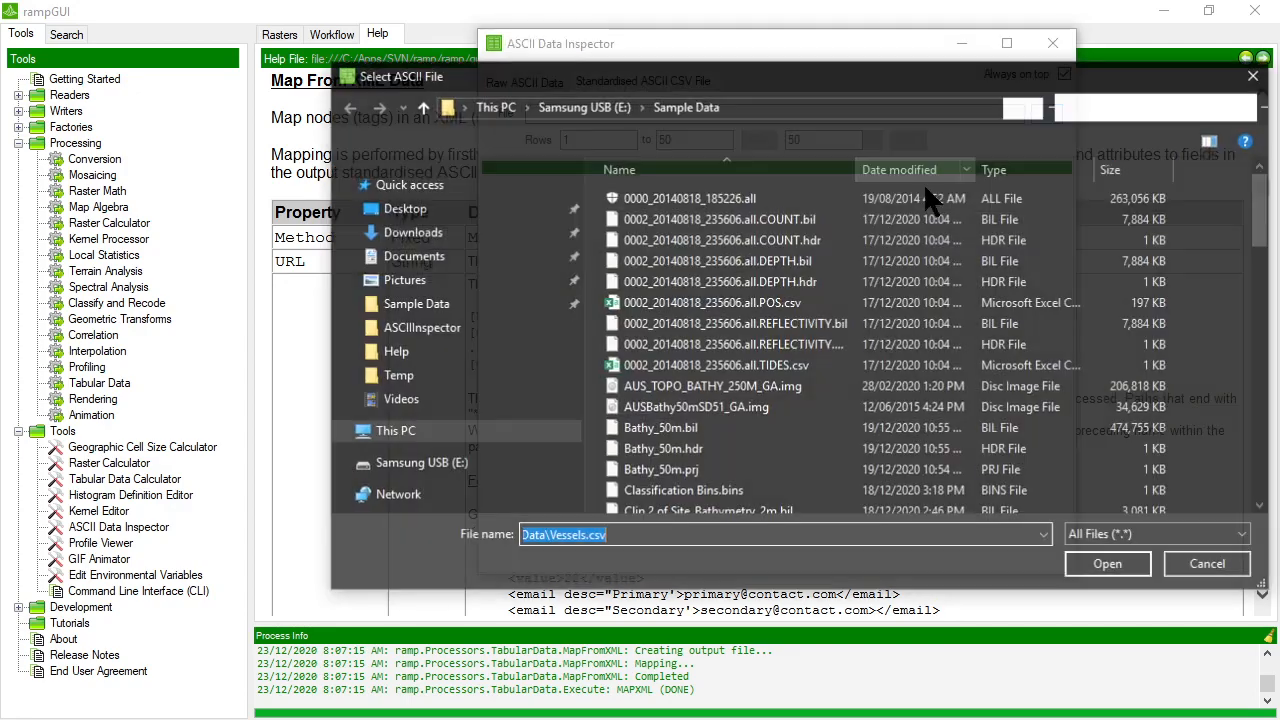
scroll(700, 410, down, 5)
scroll(718, 425, down, 5)
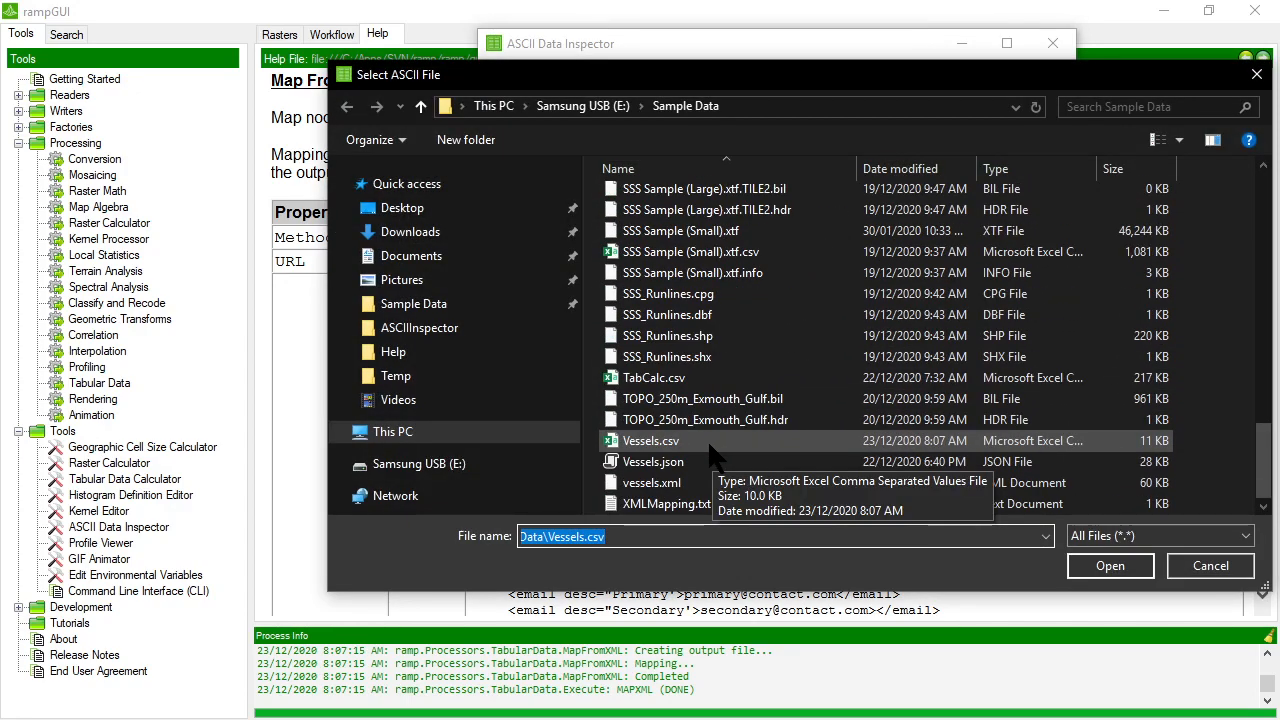
double_click(703, 437)
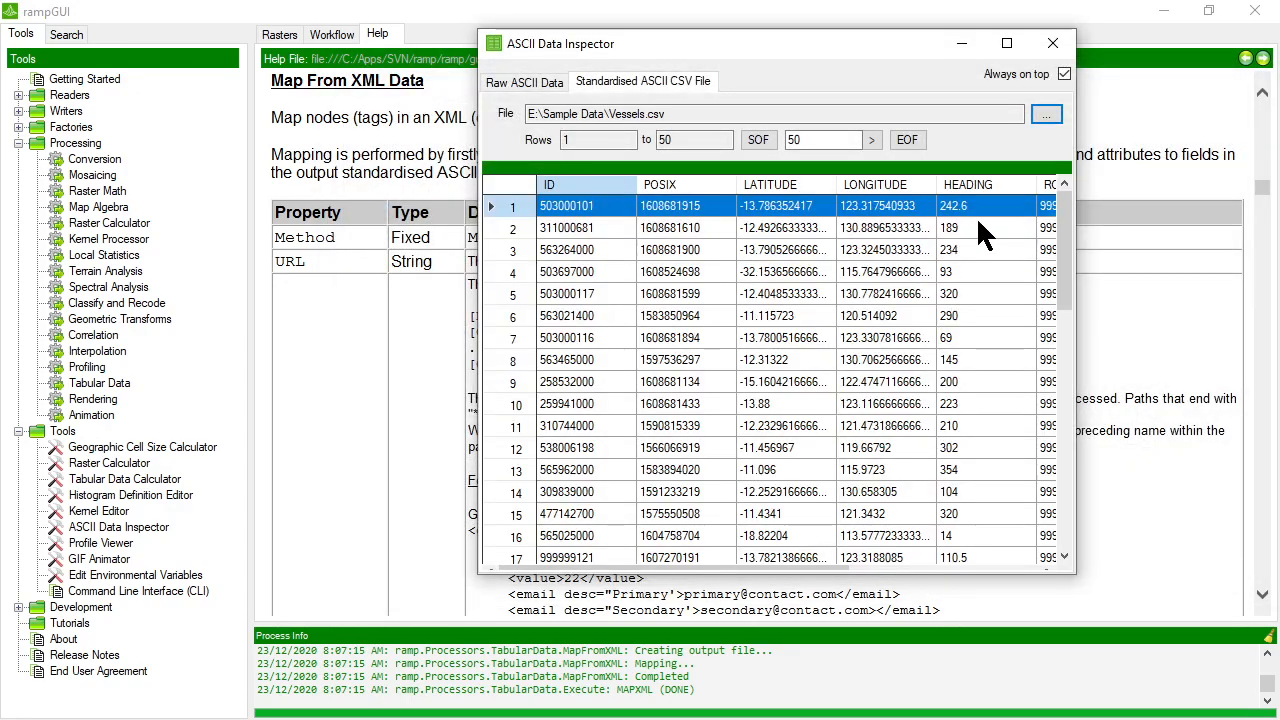